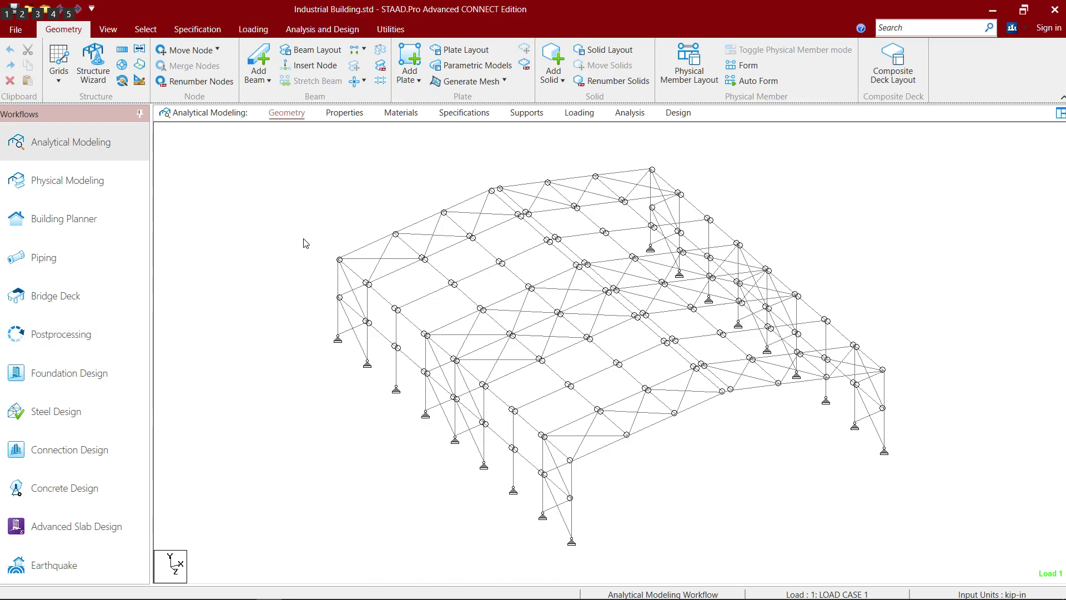
Step: Review the section property list of the whole structure and the full list of load cases and combinations
{"action": "left_click", "coordinate": [350, 111]}
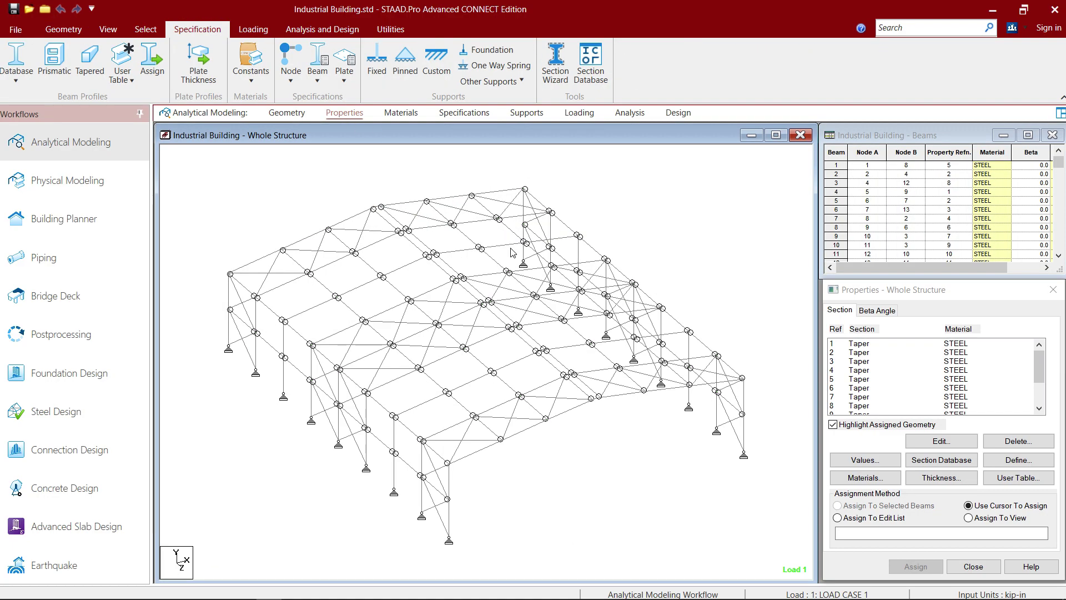
{"action": "scroll", "coordinate": [855, 379], "scroll_direction": "down", "scroll_amount": 2}
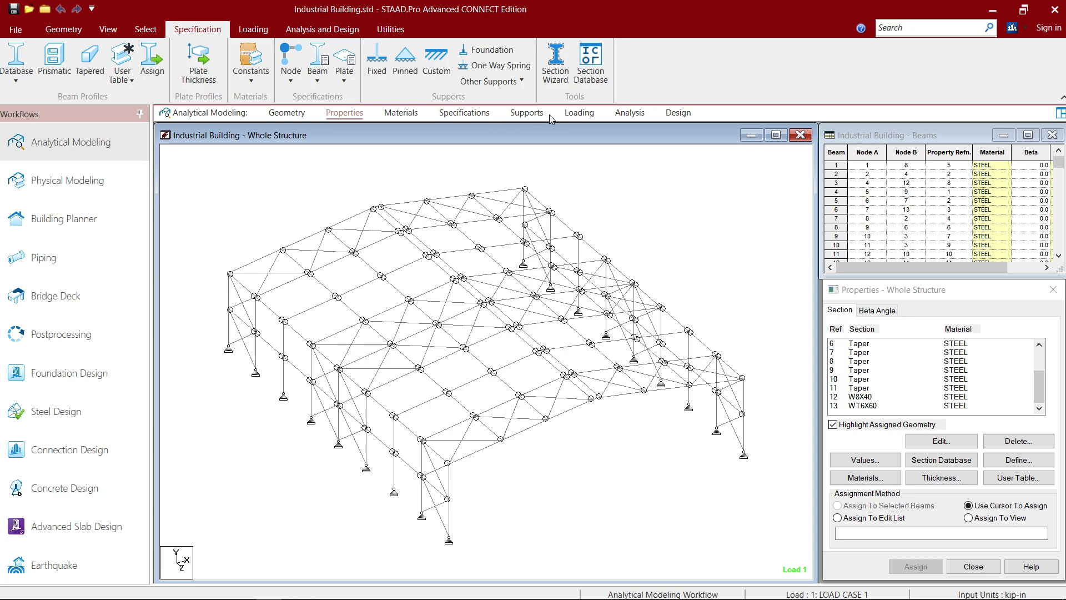
{"action": "left_click", "coordinate": [578, 113]}
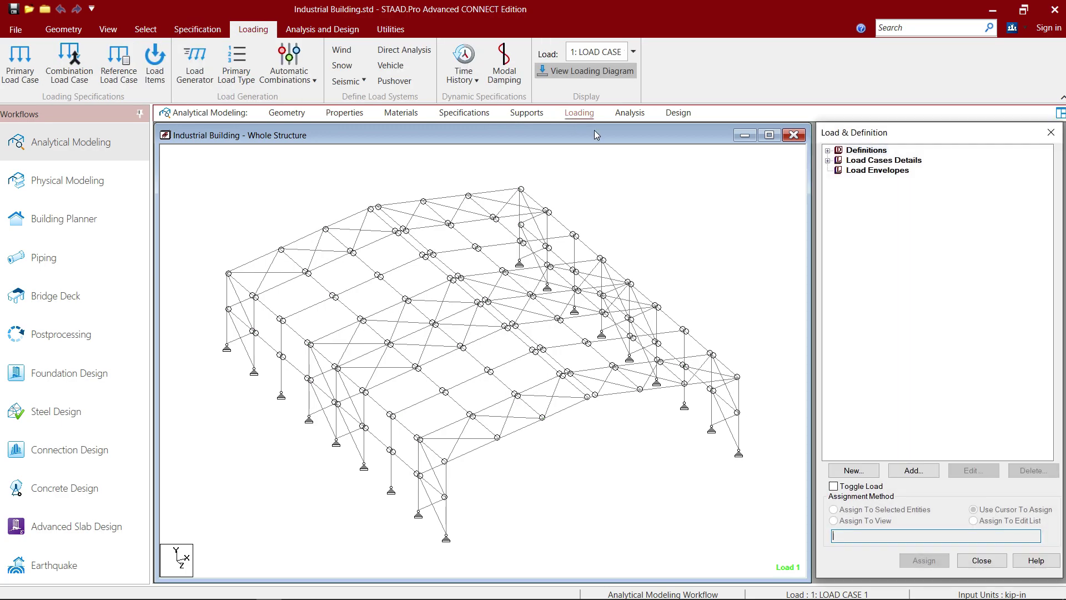
{"action": "left_click", "coordinate": [827, 161]}
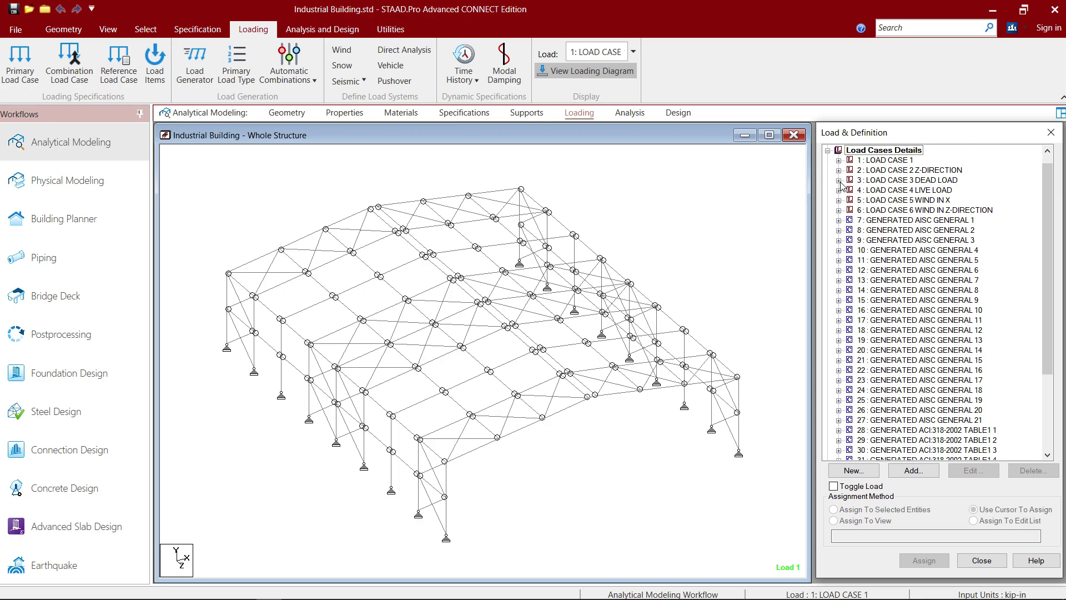
{"action": "scroll", "coordinate": [888, 204], "scroll_direction": "down", "scroll_amount": 3}
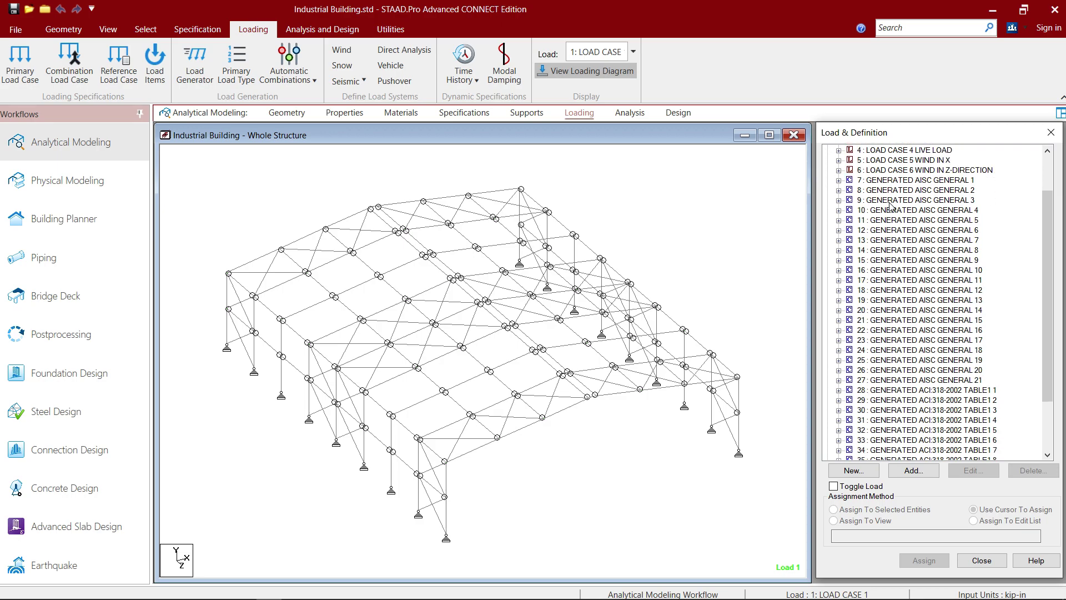
{"action": "scroll", "coordinate": [890, 207], "scroll_direction": "down", "scroll_amount": 1}
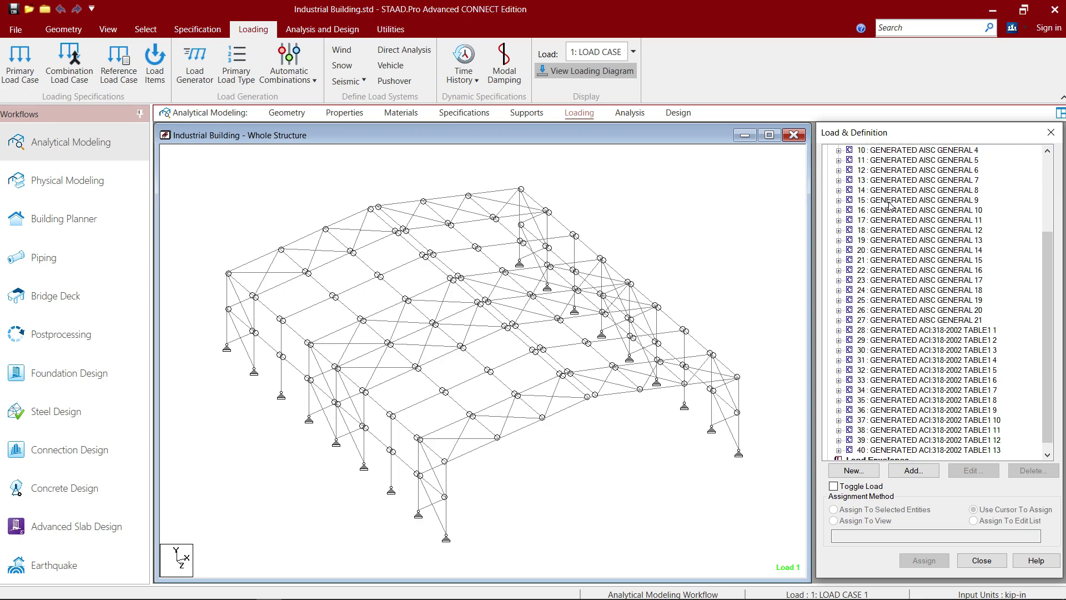
Step: Display load combination 28, GENERATED ACI:318-2002 TABLE1 1, then close the load definitions and maximize the structure view
{"action": "left_click", "coordinate": [888, 331]}
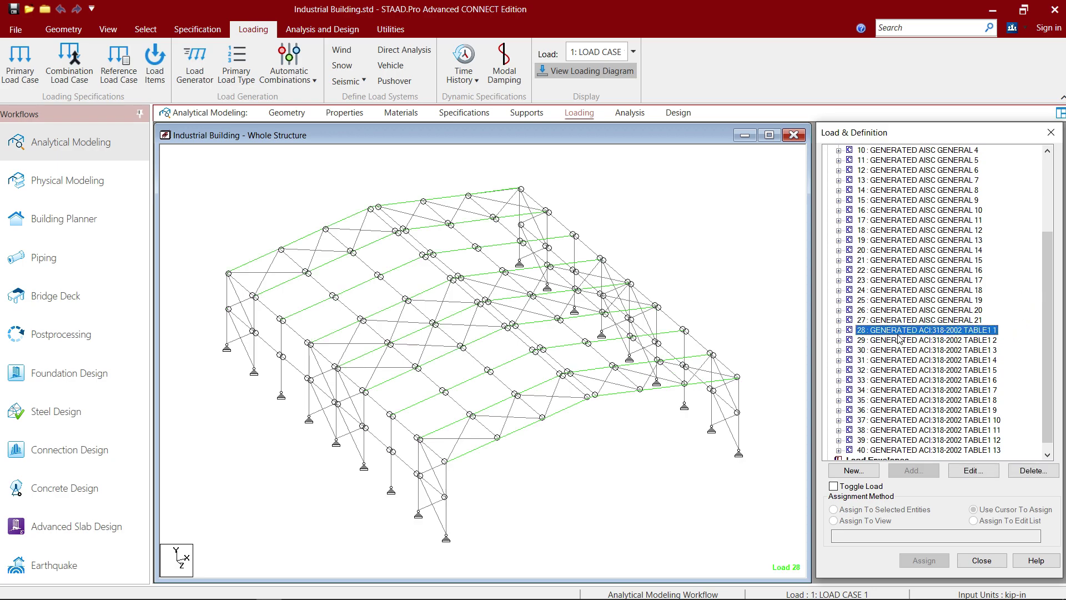
{"action": "scroll", "coordinate": [1050, 315], "scroll_direction": "down", "scroll_amount": 1}
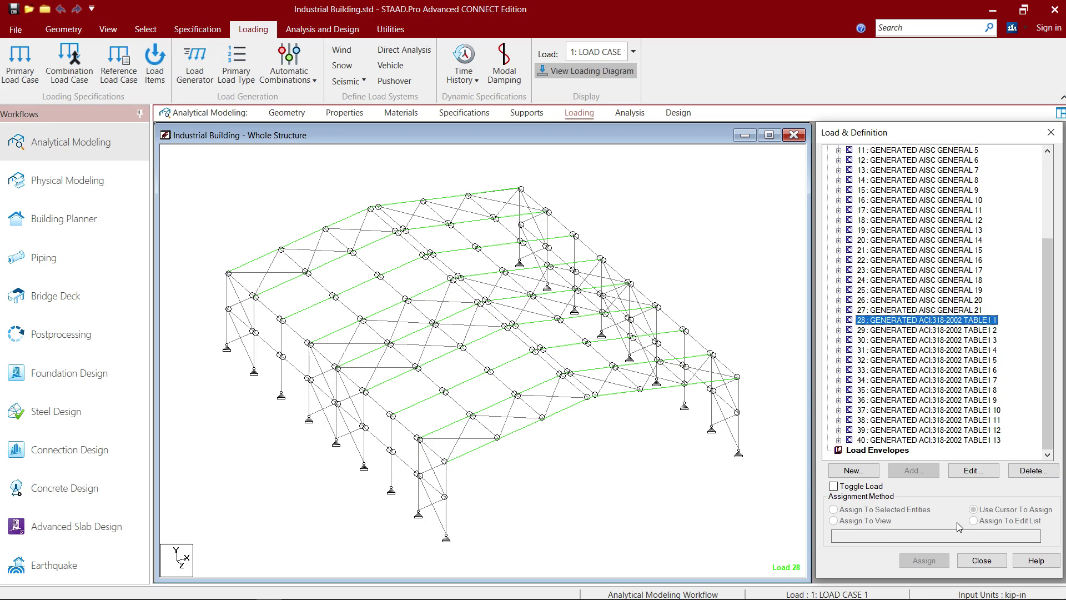
{"action": "left_click", "coordinate": [982, 561]}
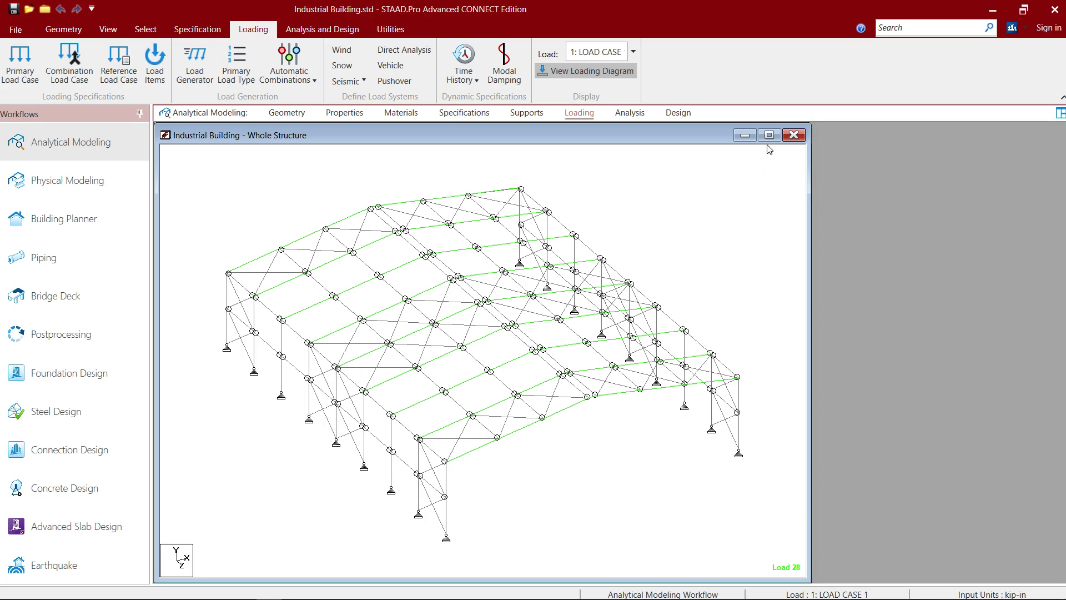
{"action": "left_click", "coordinate": [769, 137]}
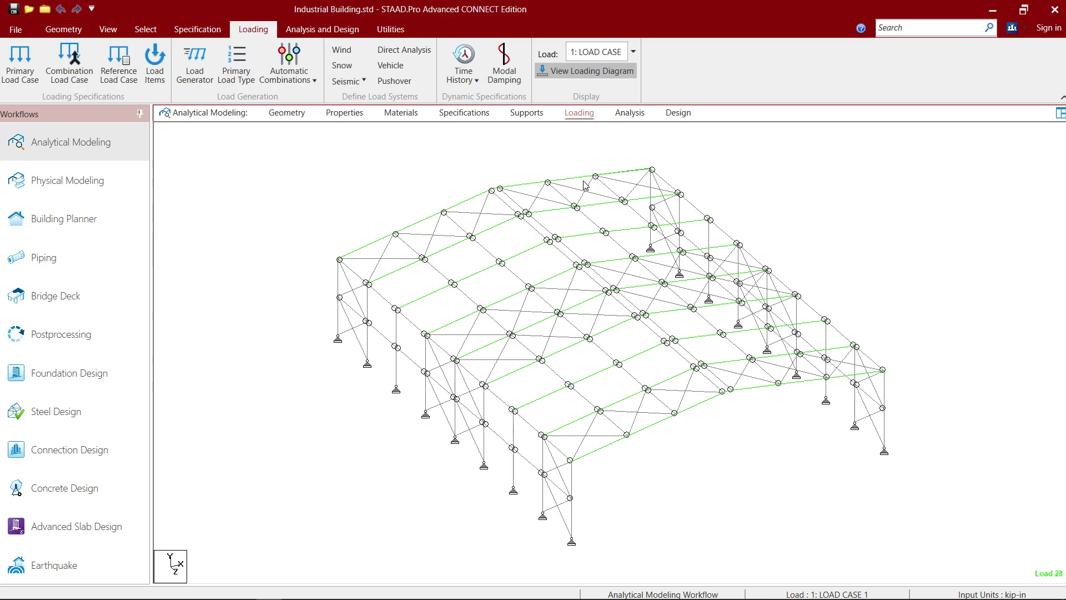
Step: Examine which members the steel design parameters MAIN, KY, KZ, LY and FYLD in PARAMETER 1 are assigned to
{"action": "left_click", "coordinate": [679, 112]}
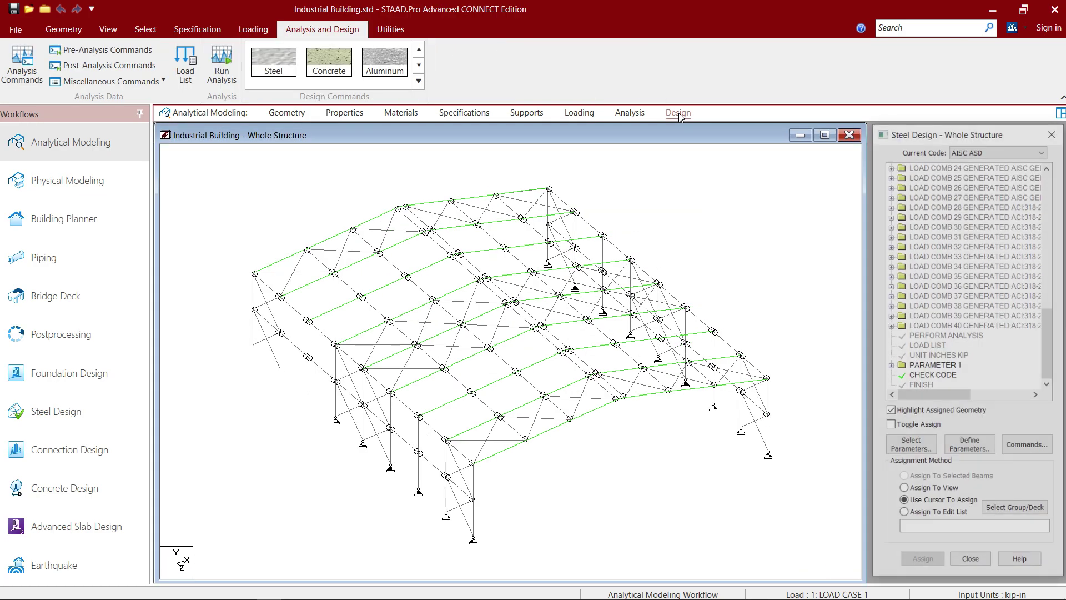
{"action": "left_click", "coordinate": [890, 367]}
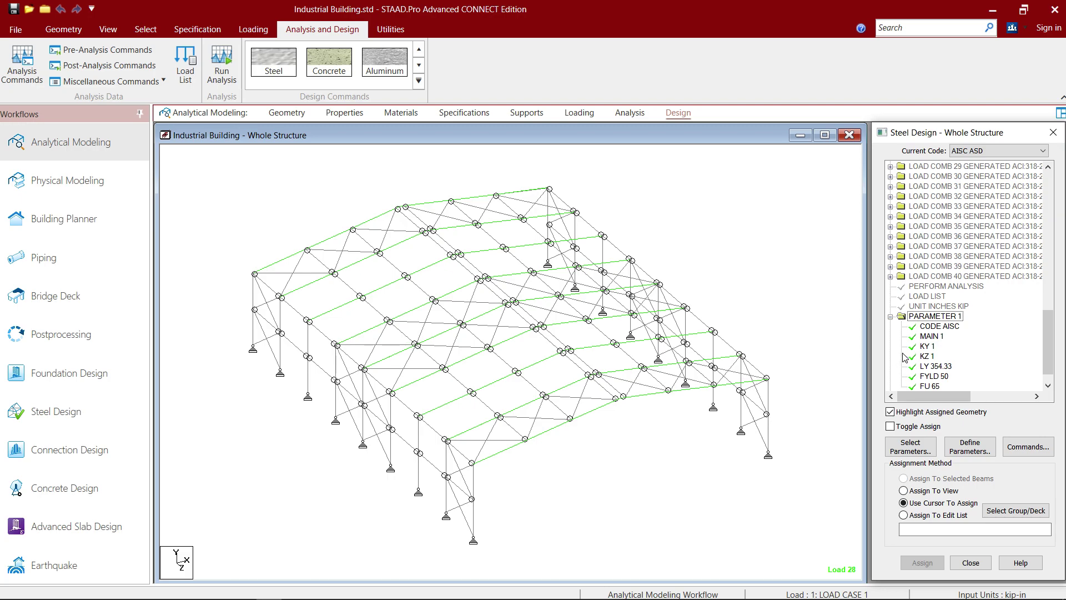
{"action": "left_click", "coordinate": [932, 337]}
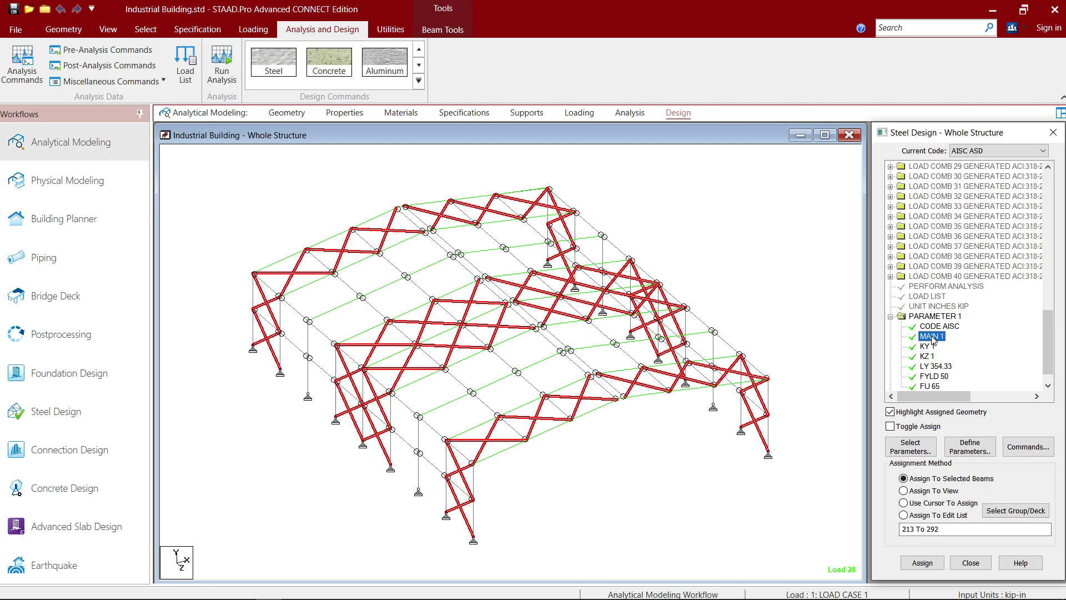
{"action": "left_click", "coordinate": [926, 347]}
{"action": "left_click", "coordinate": [927, 356]}
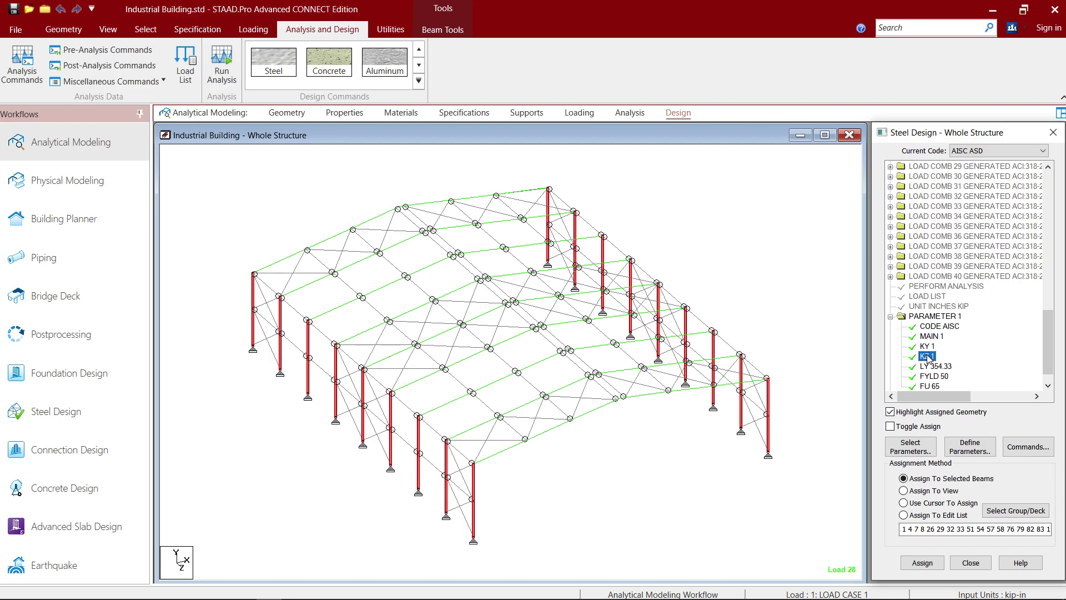
{"action": "left_click", "coordinate": [937, 367]}
{"action": "left_click", "coordinate": [938, 376]}
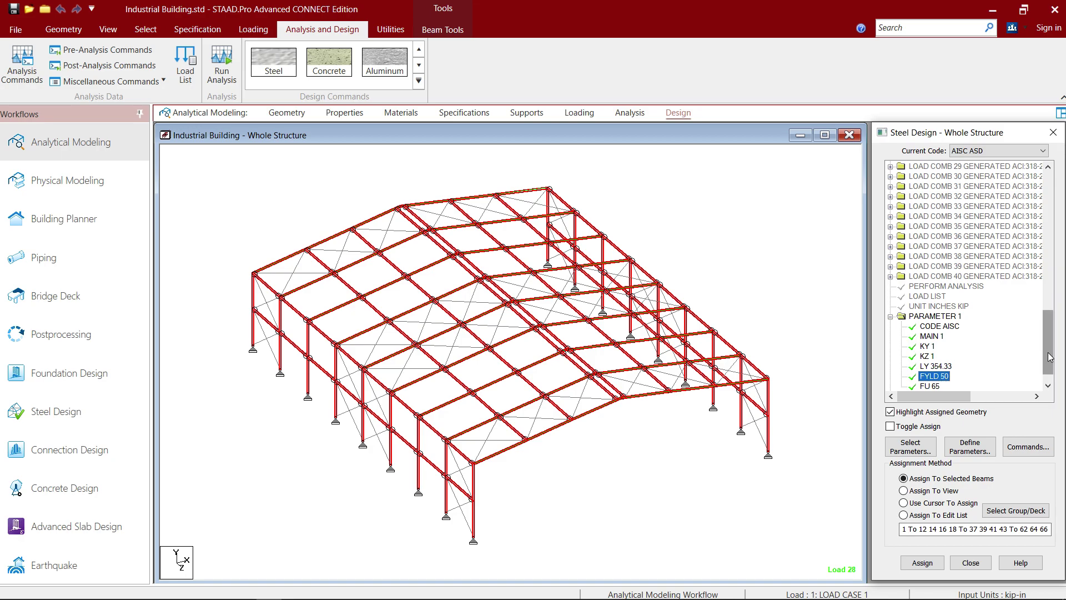
Step: Examine the members assigned to the CHECK CODE command, then close the steel design settings and maximize the structure view
{"action": "left_click_drag", "start_coordinate": [1050, 357], "coordinate": [1049, 362]}
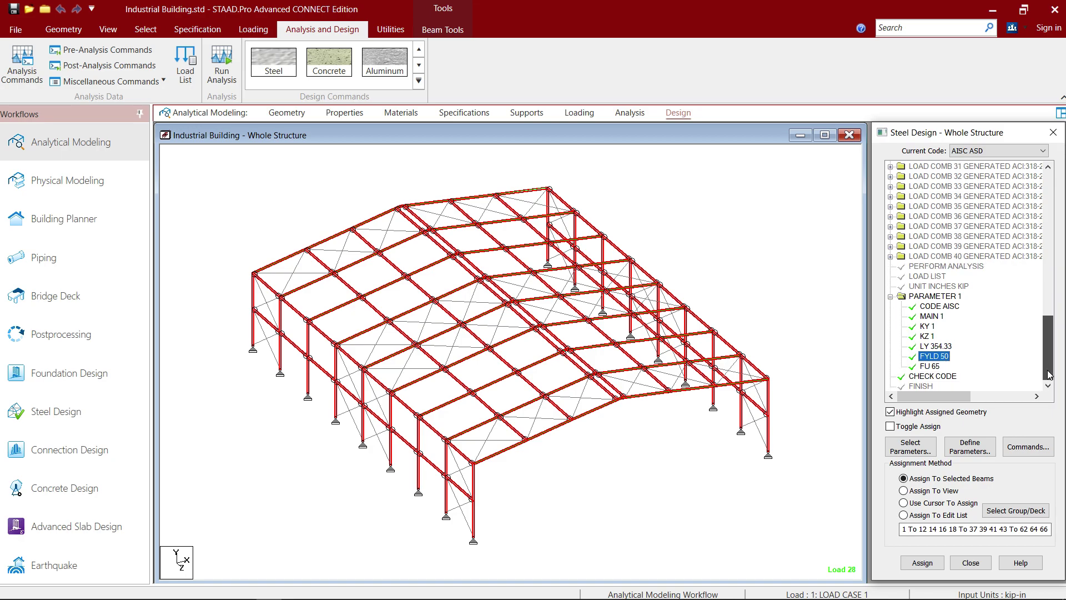
{"action": "left_click", "coordinate": [942, 376]}
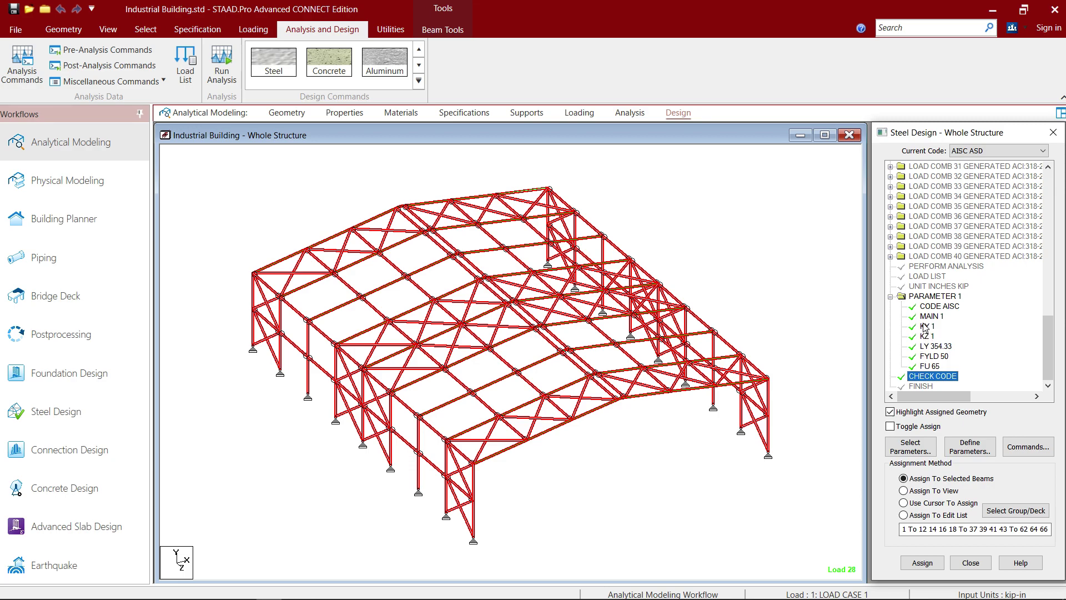
{"action": "left_click", "coordinate": [702, 247]}
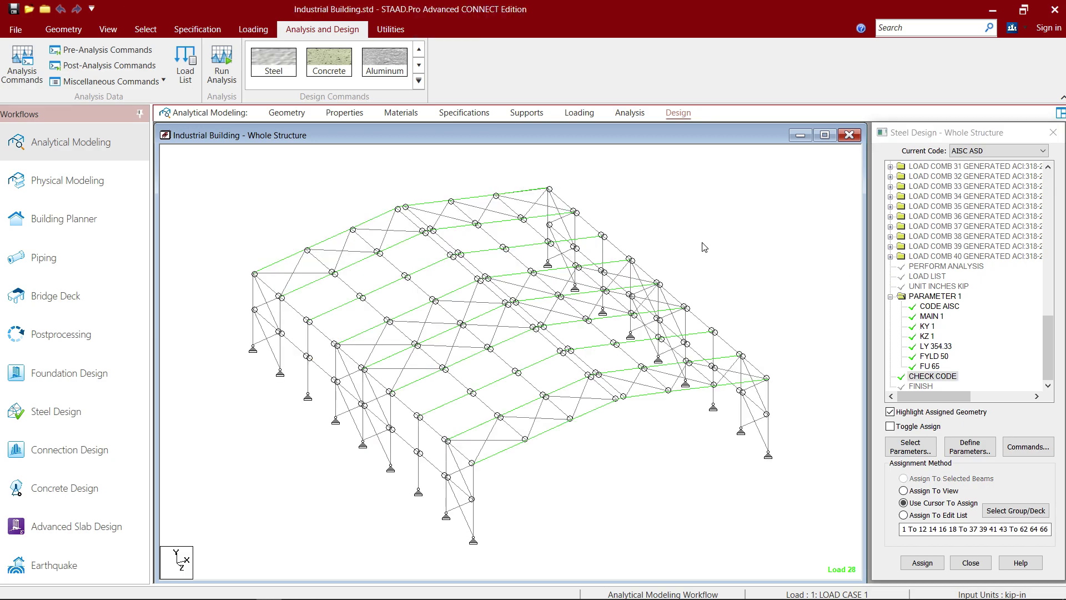
{"action": "left_click", "coordinate": [970, 563]}
{"action": "left_click", "coordinate": [825, 137]}
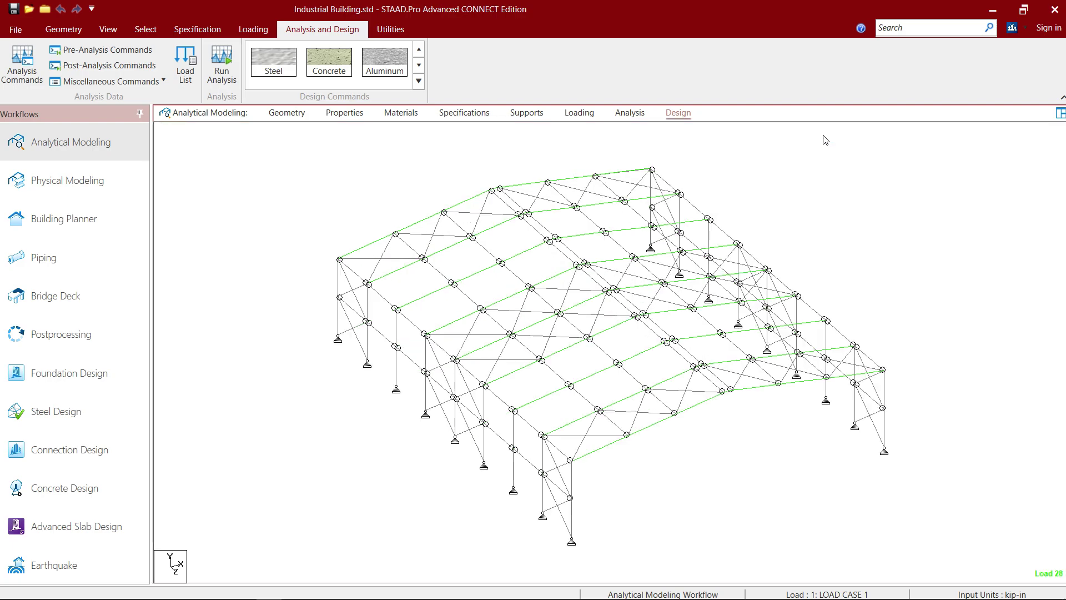
Step: Run the analysis, stay in modeling mode, and keep the existing customization of the defined RAM connections
{"action": "left_click", "coordinate": [223, 70]}
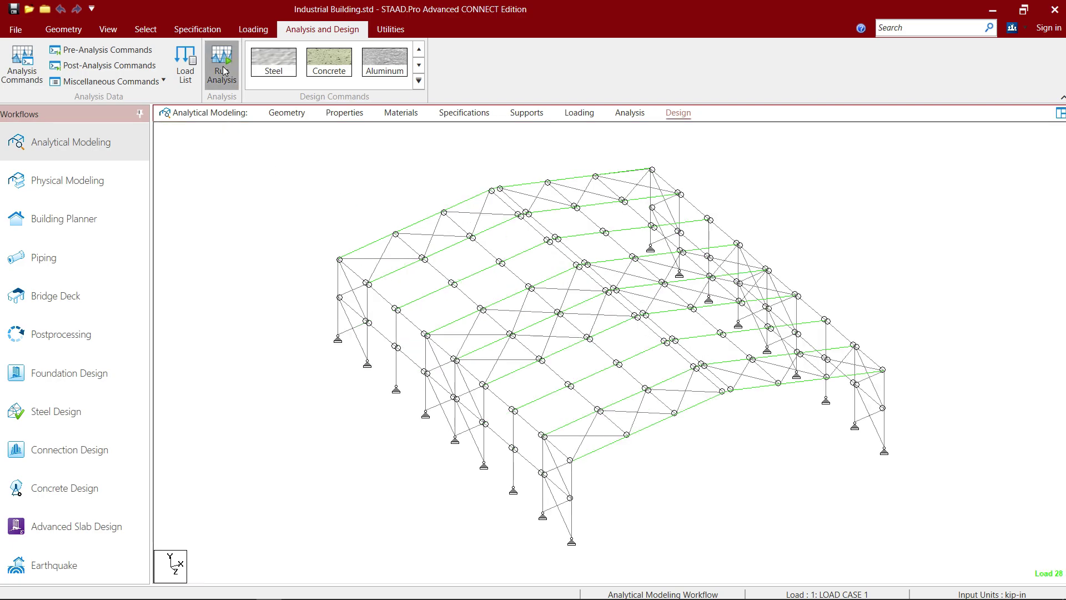
{"action": "left_click", "coordinate": [562, 357]}
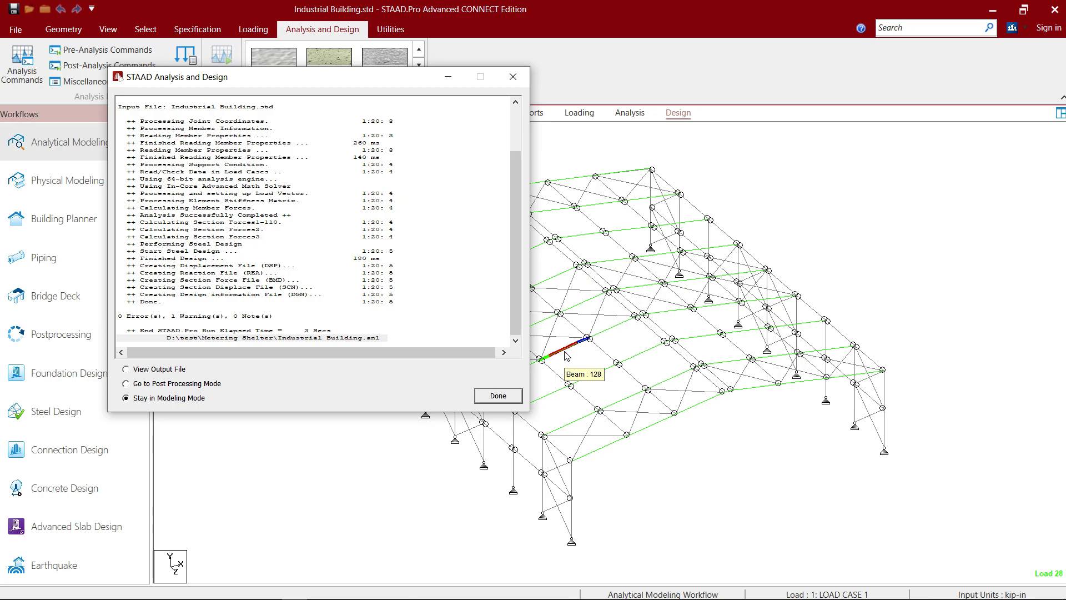
{"action": "left_click", "coordinate": [509, 398]}
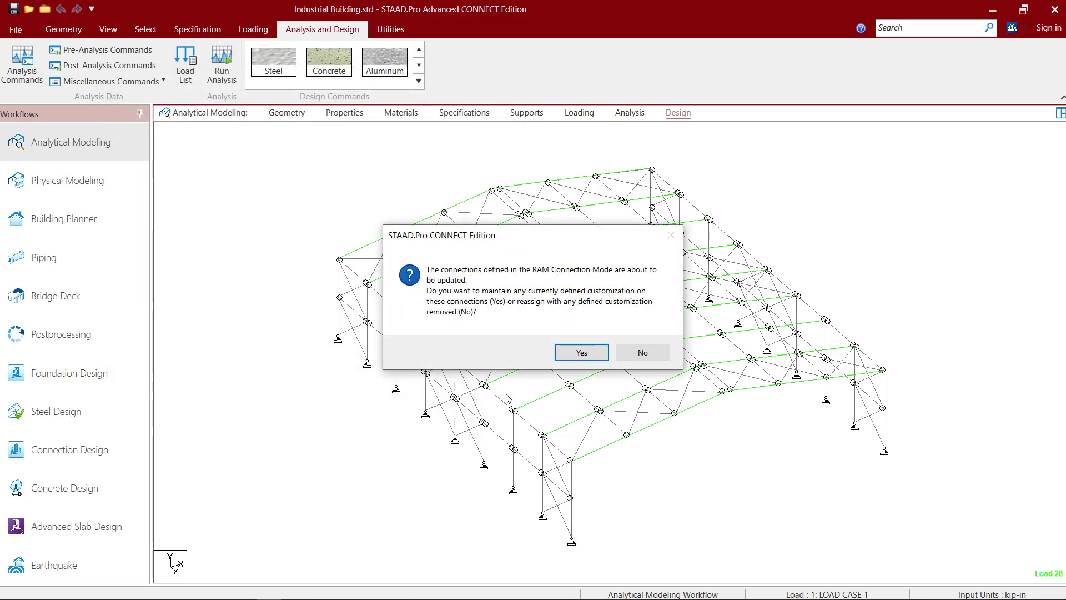
{"action": "left_click", "coordinate": [581, 354]}
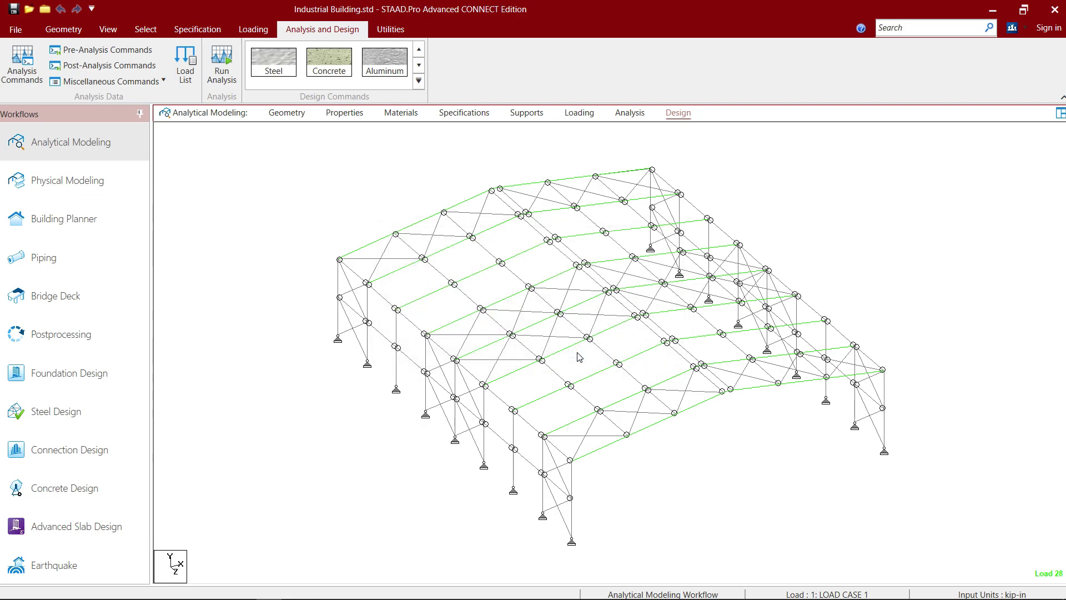
{"action": "left_click", "coordinate": [744, 417]}
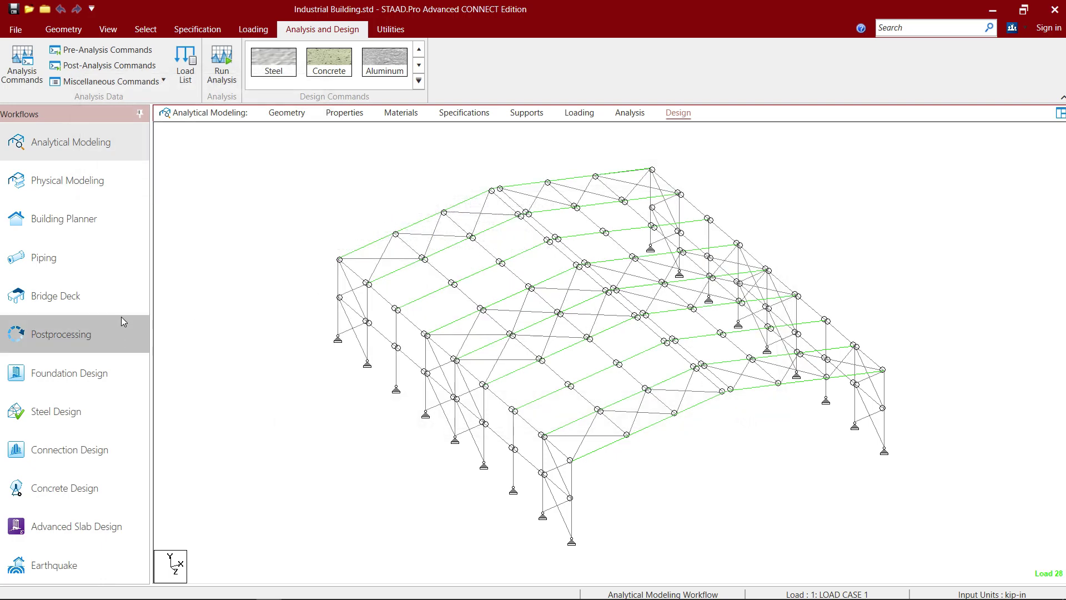
Step: Switch to the Connection Design workflow, dismiss the material validation report, and select the Pinned BP connection at node 27
{"action": "left_click", "coordinate": [116, 449]}
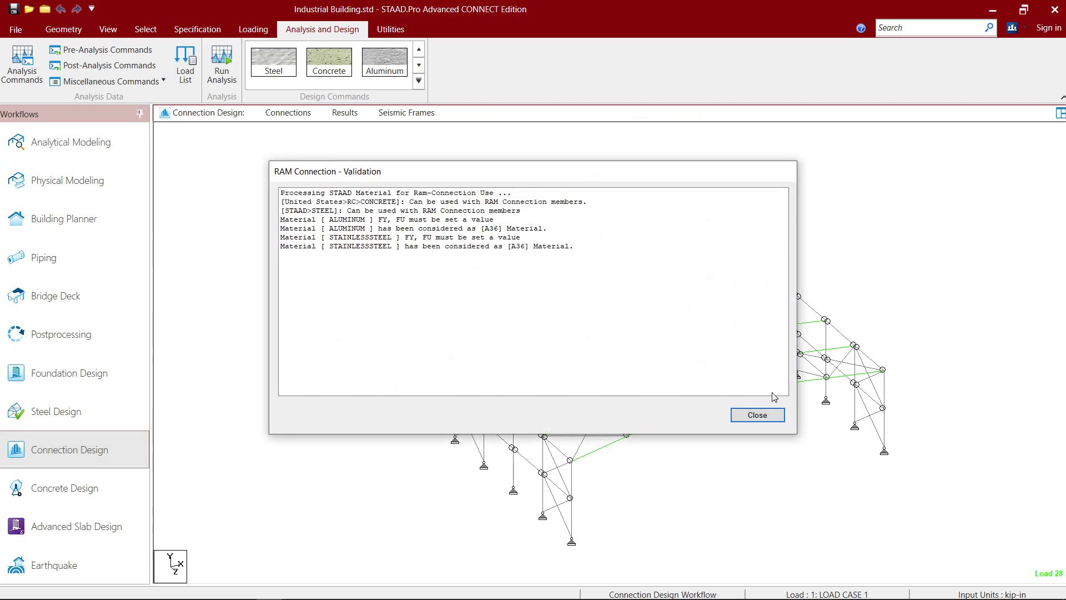
{"action": "left_click", "coordinate": [758, 414]}
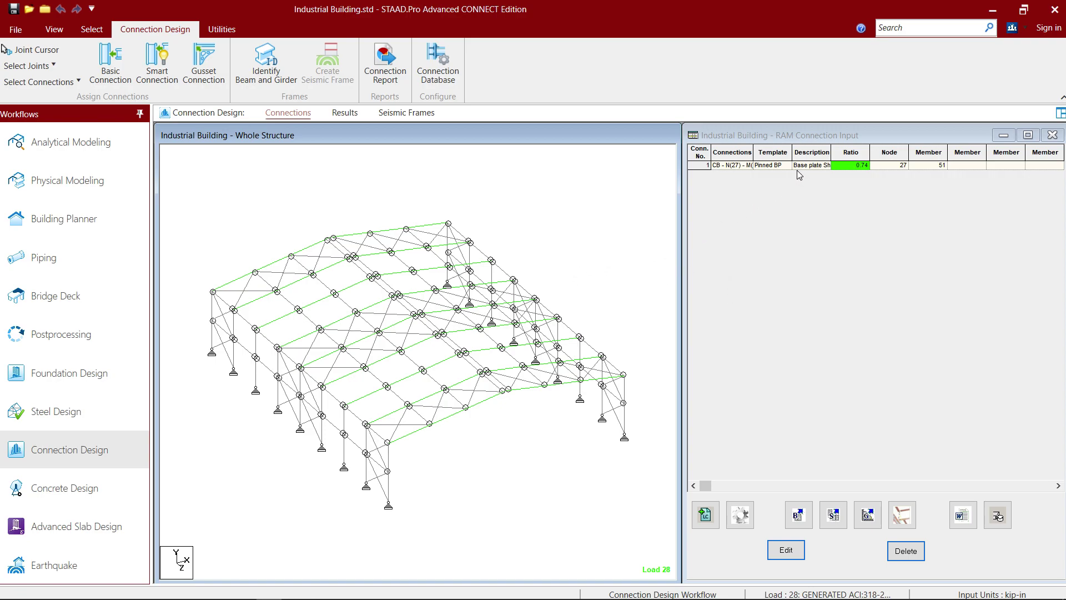
{"action": "left_click", "coordinate": [698, 166]}
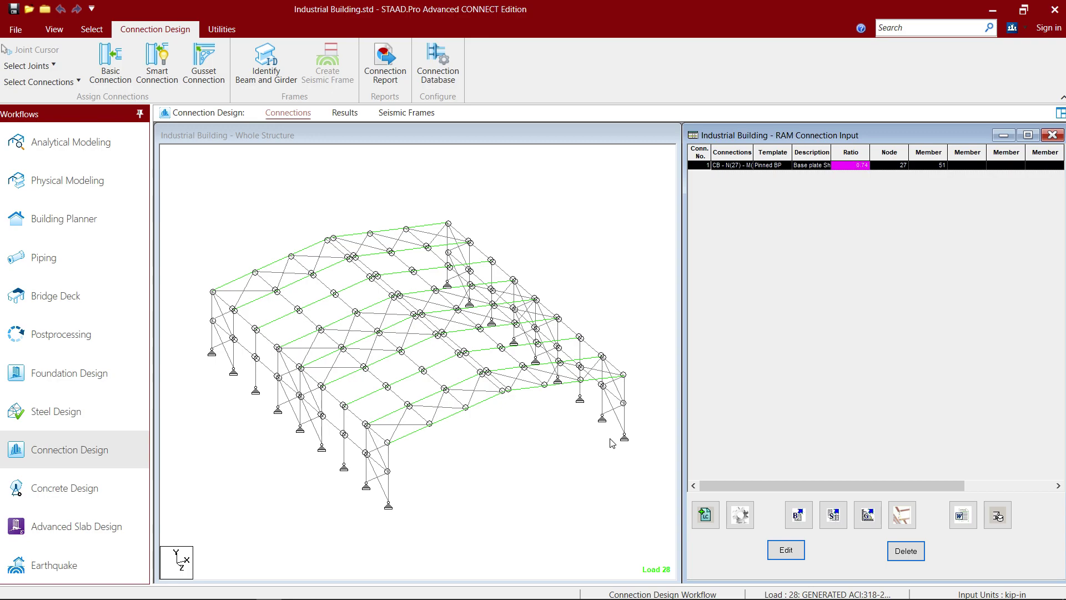
Step: Review the design load envelope, accept it with combinations 7 to 27 (GENERATED AISC GENERAL), and agree to re-check the connections
{"action": "left_click", "coordinate": [706, 516]}
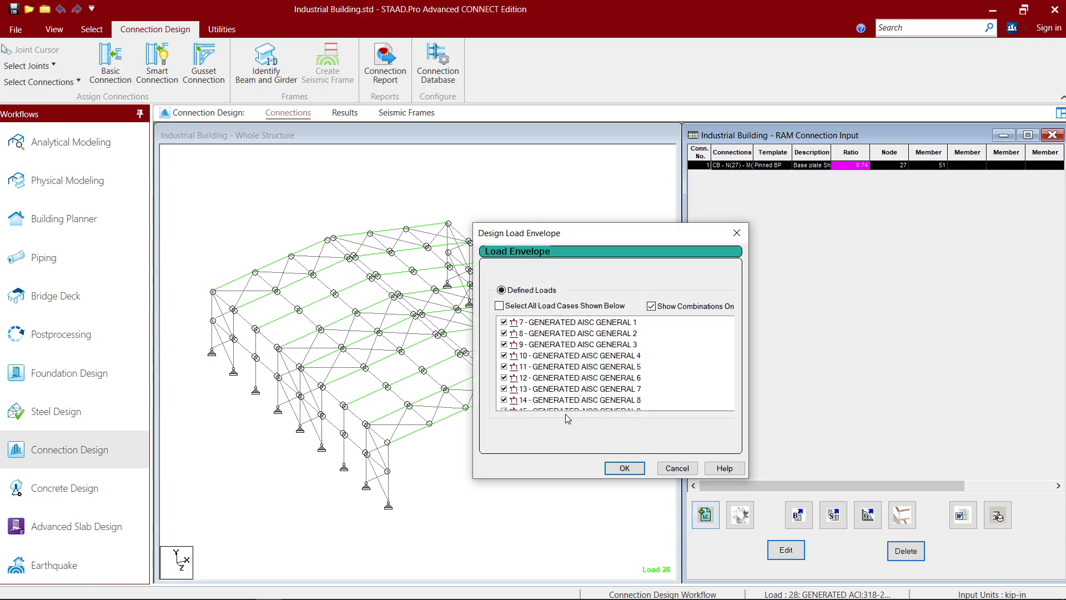
{"action": "scroll", "coordinate": [567, 363], "scroll_direction": "down", "scroll_amount": 2}
{"action": "scroll", "coordinate": [567, 363], "scroll_direction": "down", "scroll_amount": 5}
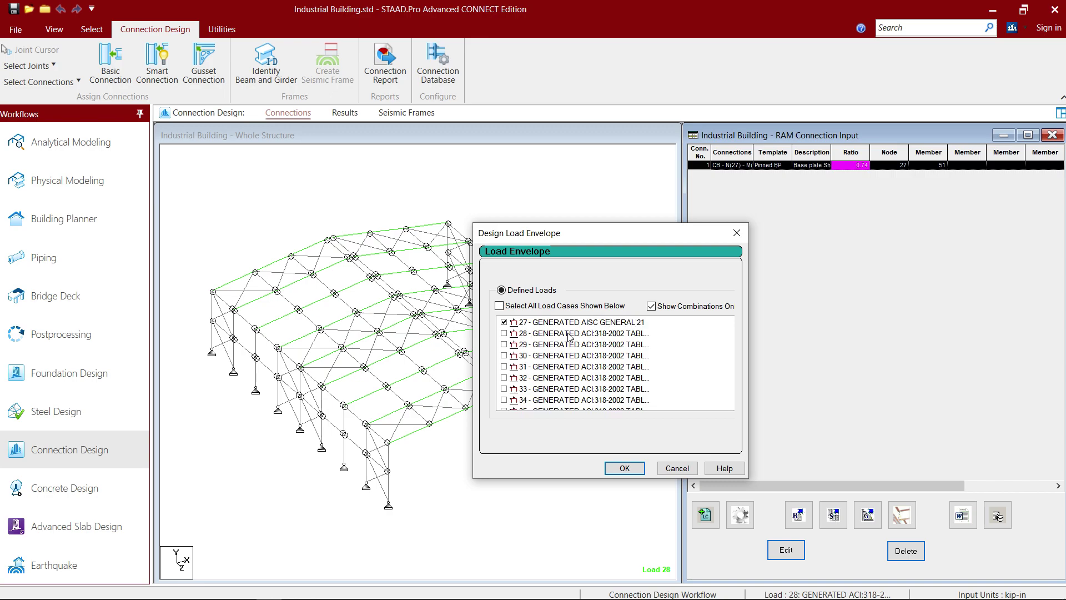
{"action": "scroll", "coordinate": [587, 397], "scroll_direction": "up", "scroll_amount": 3}
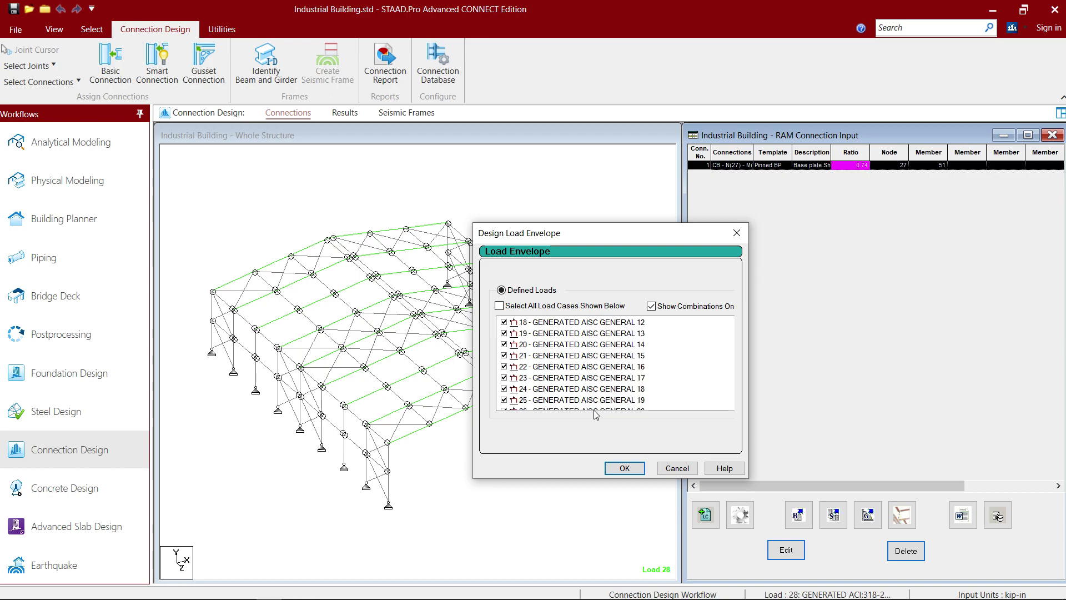
{"action": "left_click", "coordinate": [623, 468]}
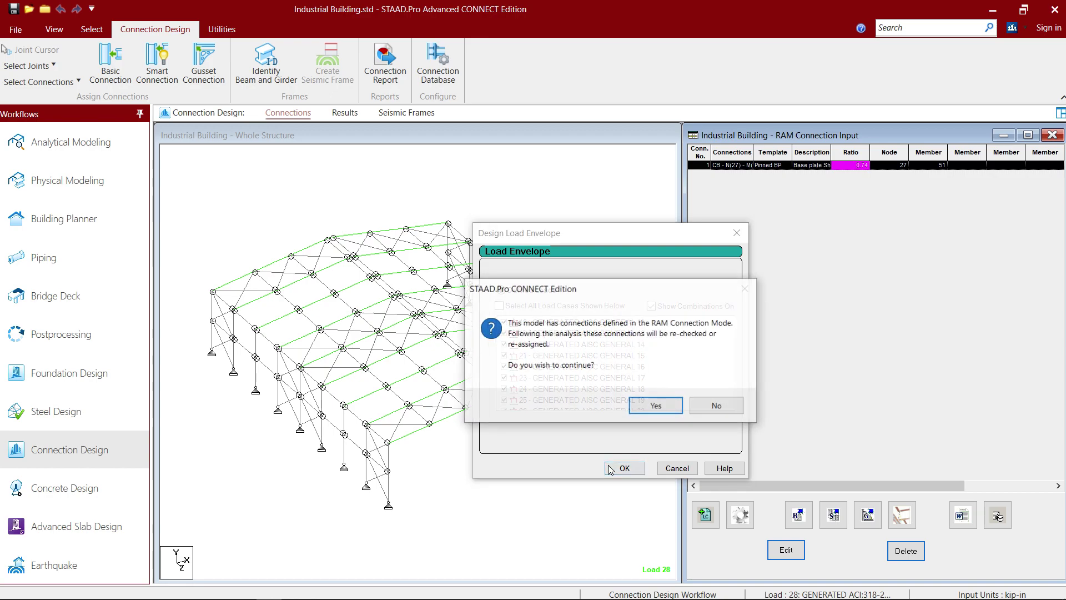
{"action": "left_click", "coordinate": [650, 405]}
{"action": "left_click", "coordinate": [651, 406]}
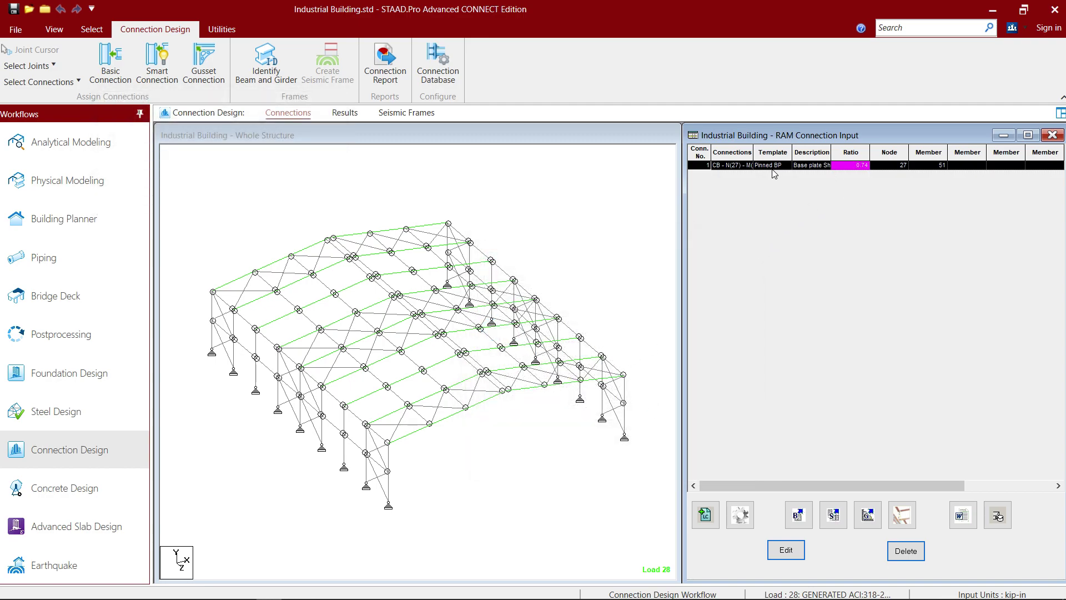
Step: Open the Pinned BP base plate connection at node 27 in the Connection Pad to inspect its 3D model
{"action": "left_click", "coordinate": [693, 164]}
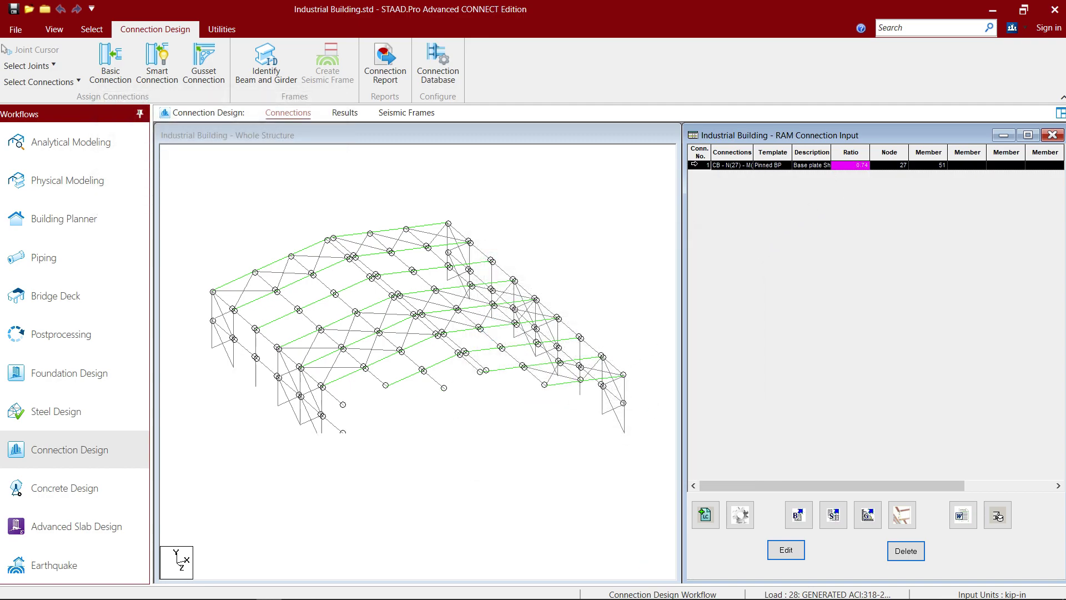
{"action": "double_click", "coordinate": [703, 166]}
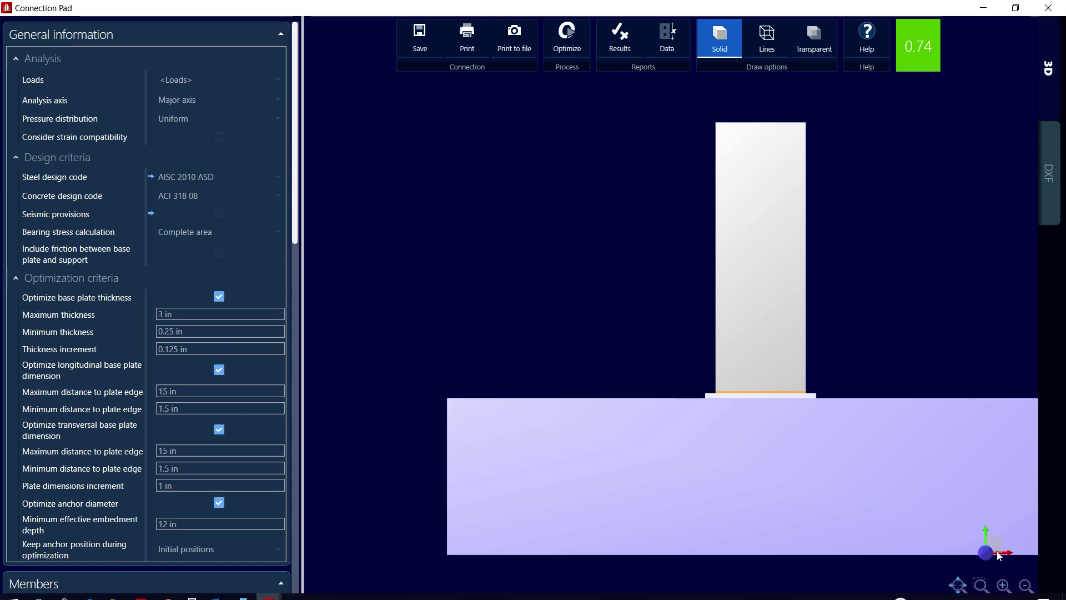
{"action": "left_click_drag", "start_coordinate": [994, 555], "coordinate": [1001, 556]}
{"action": "mouse_move", "coordinate": [999, 552]}
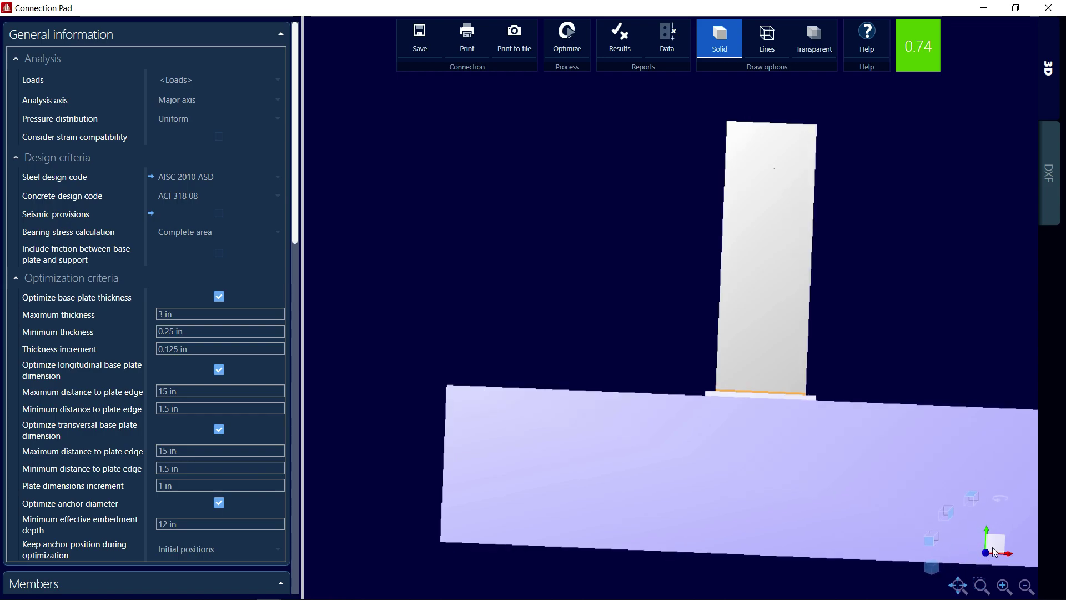
Step: Review the base plate connection's full design results report, from load demands to anchor tensions, and close it
{"action": "left_click", "coordinate": [938, 565]}
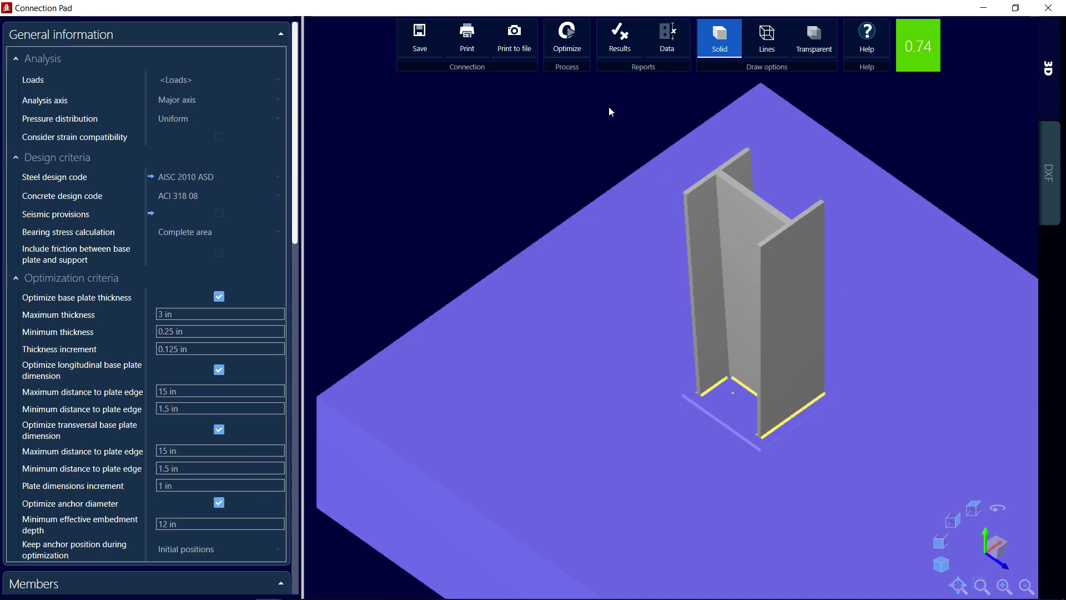
{"action": "left_click", "coordinate": [619, 40]}
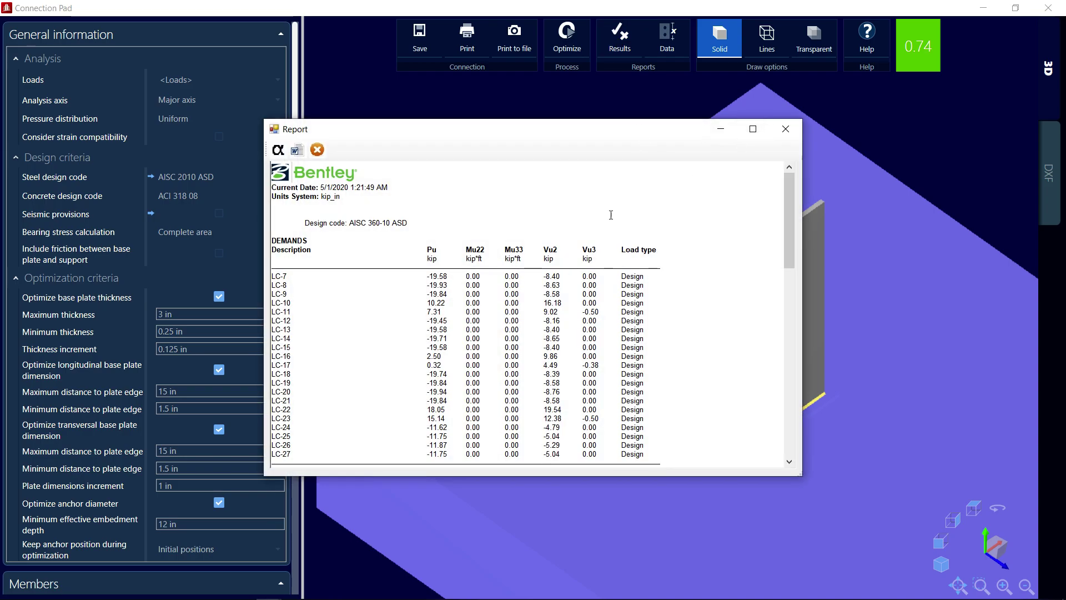
{"action": "left_click", "coordinate": [759, 126]}
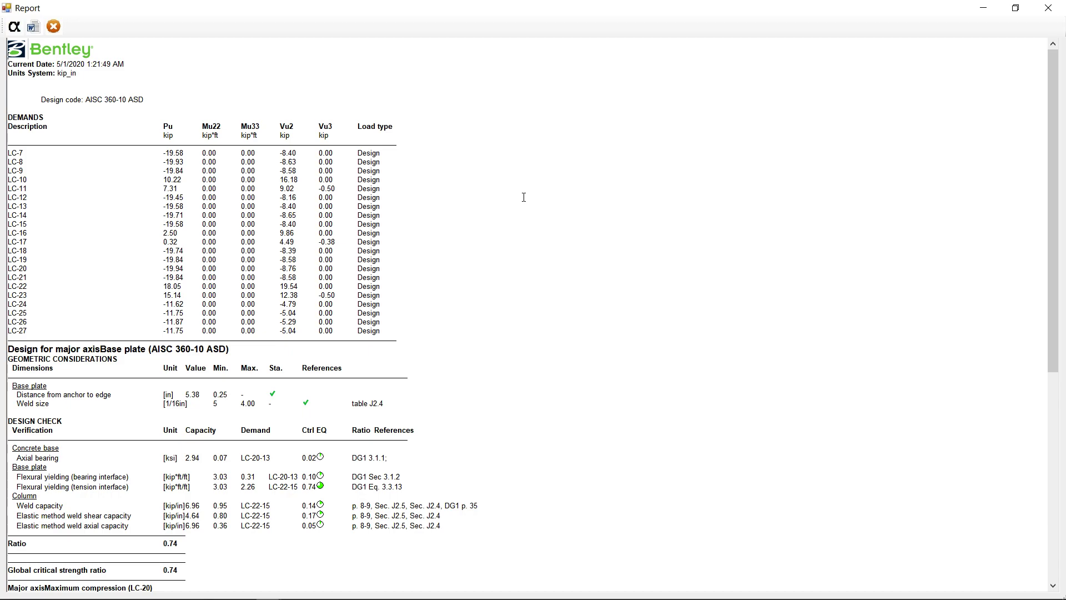
{"action": "scroll", "coordinate": [546, 199], "scroll_direction": "down", "scroll_amount": 6}
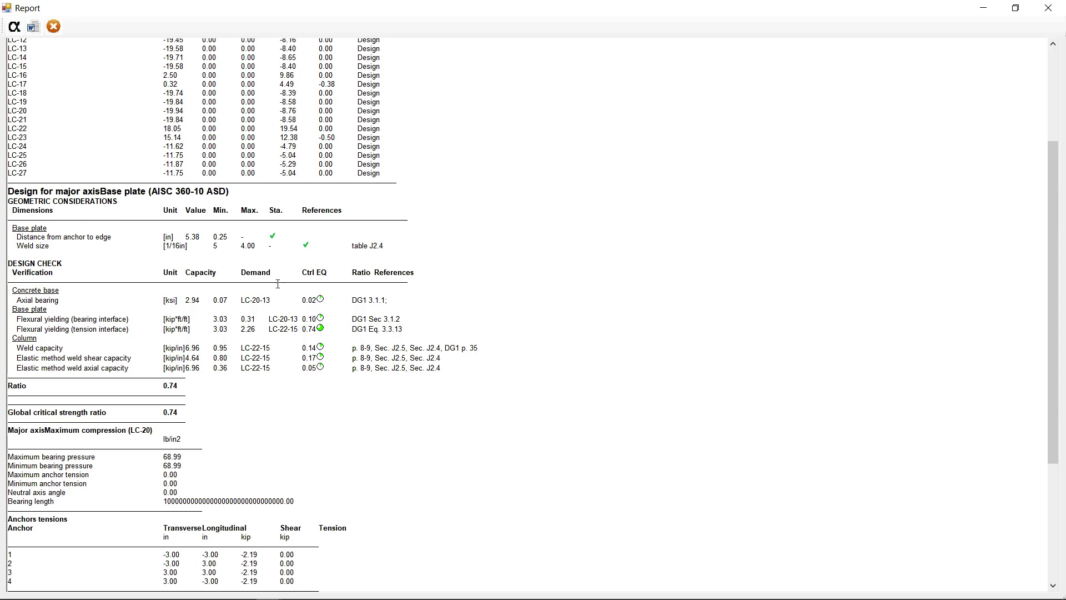
{"action": "scroll", "coordinate": [277, 313], "scroll_direction": "down", "scroll_amount": 7}
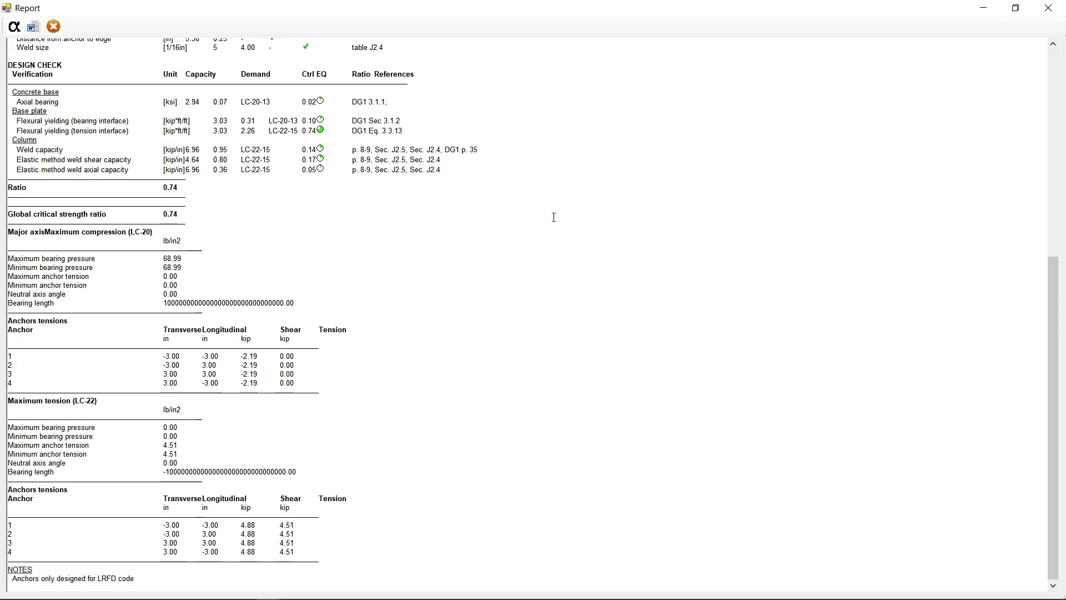
{"action": "left_click", "coordinate": [1051, 9]}
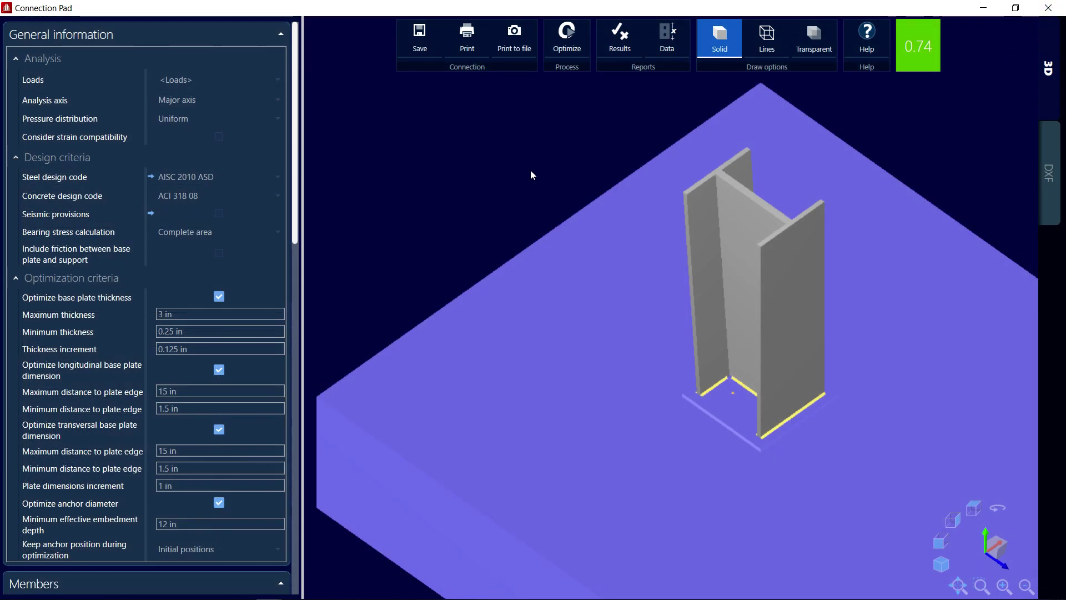
Step: Examine the column, base plate and concrete support in front and isometric 3D views
{"action": "left_click", "coordinate": [944, 568]}
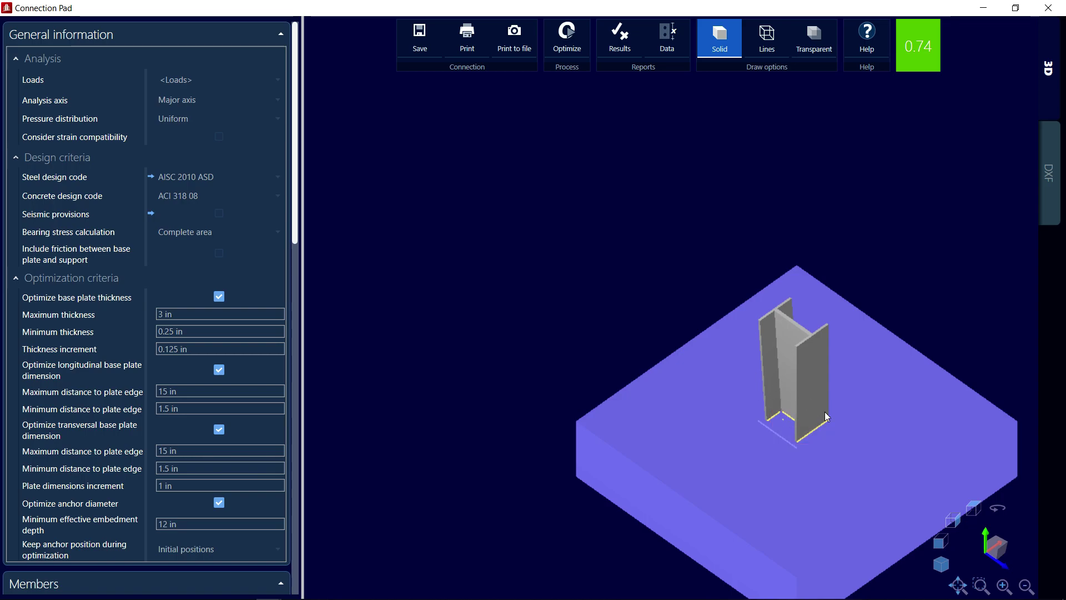
{"action": "left_click", "coordinate": [981, 586]}
{"action": "left_click", "coordinate": [941, 564]}
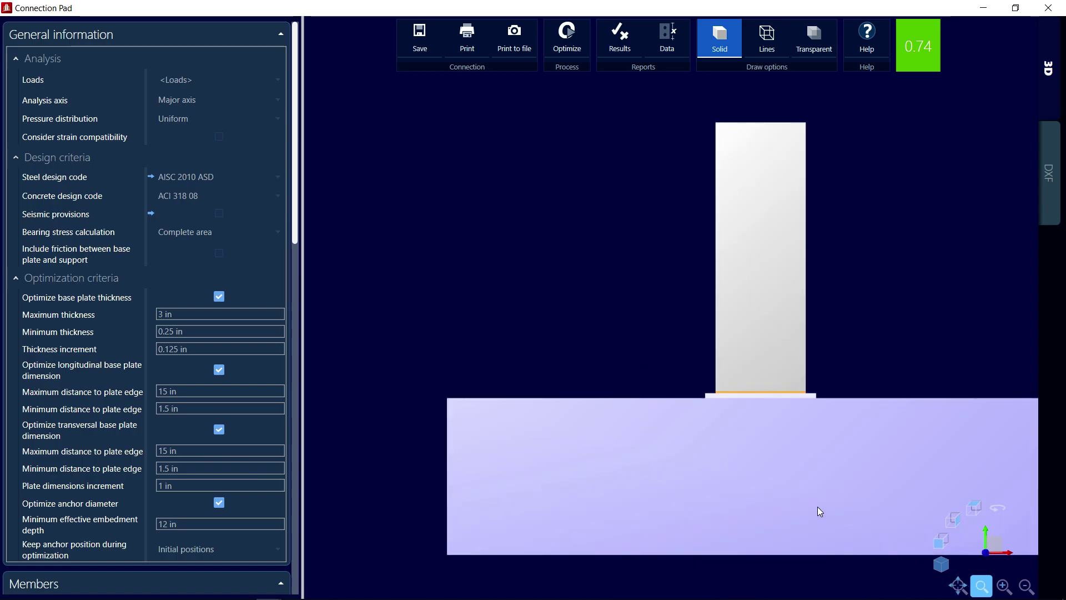
{"action": "left_click", "coordinate": [941, 564]}
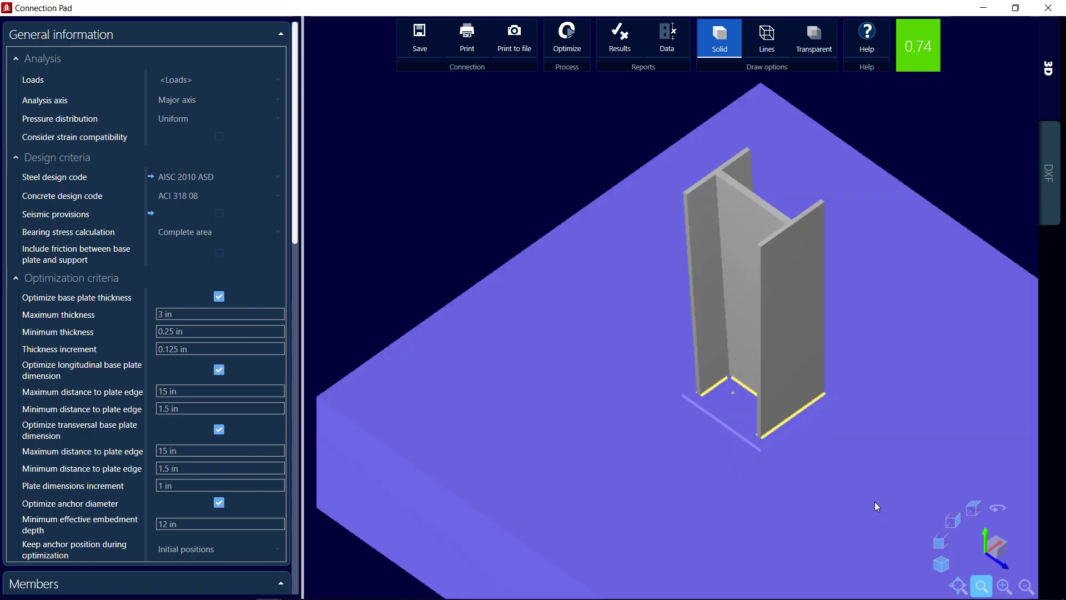
{"action": "scroll", "coordinate": [872, 493], "scroll_direction": "down", "scroll_amount": 2}
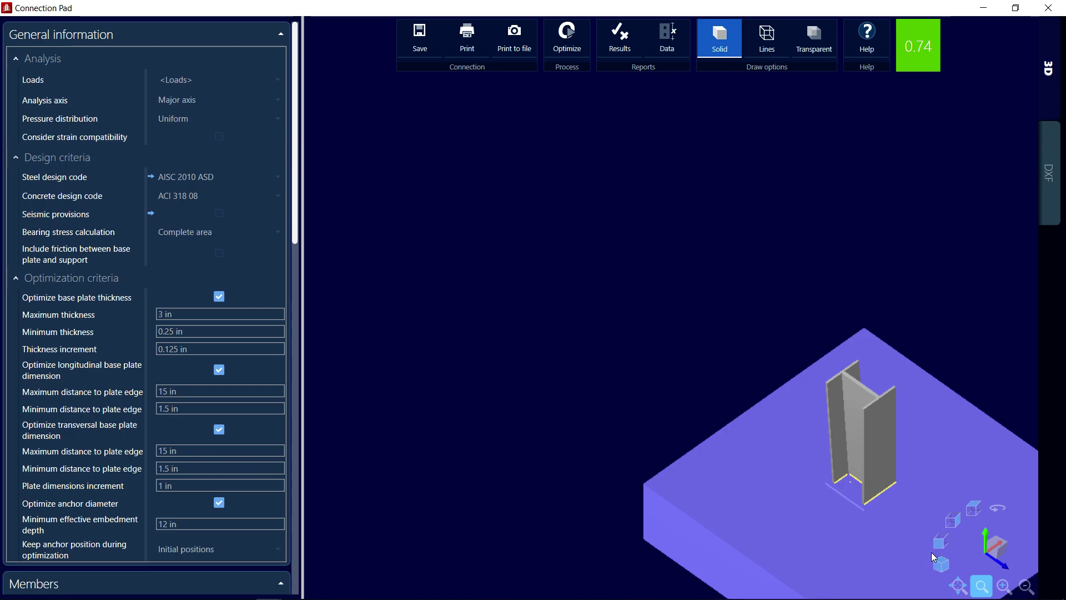
{"action": "left_click_drag", "start_coordinate": [888, 505], "coordinate": [780, 447]}
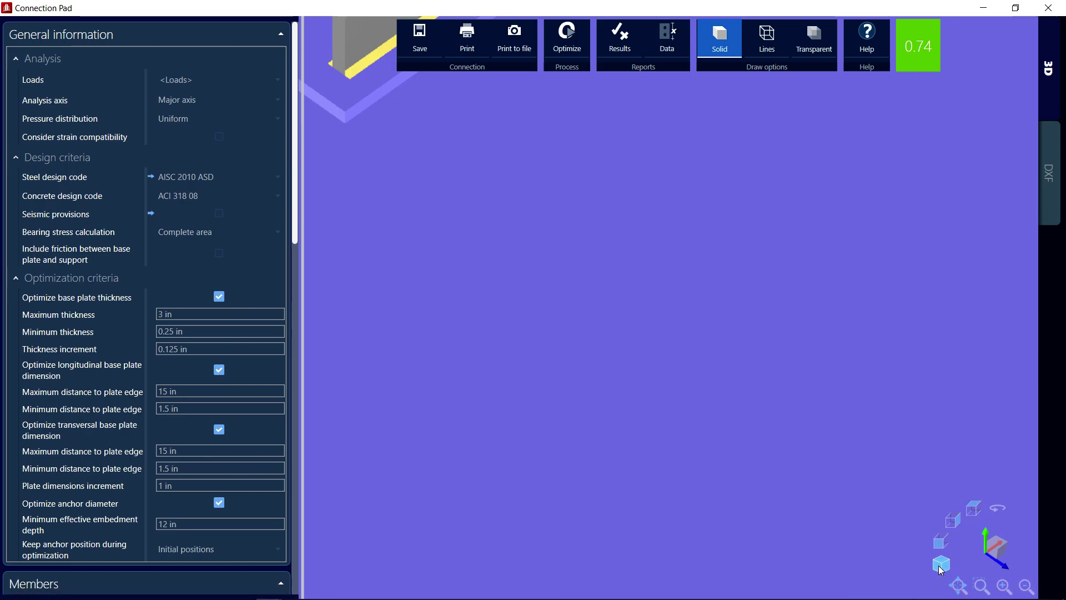
{"action": "scroll", "coordinate": [724, 357], "scroll_direction": "down", "scroll_amount": 5}
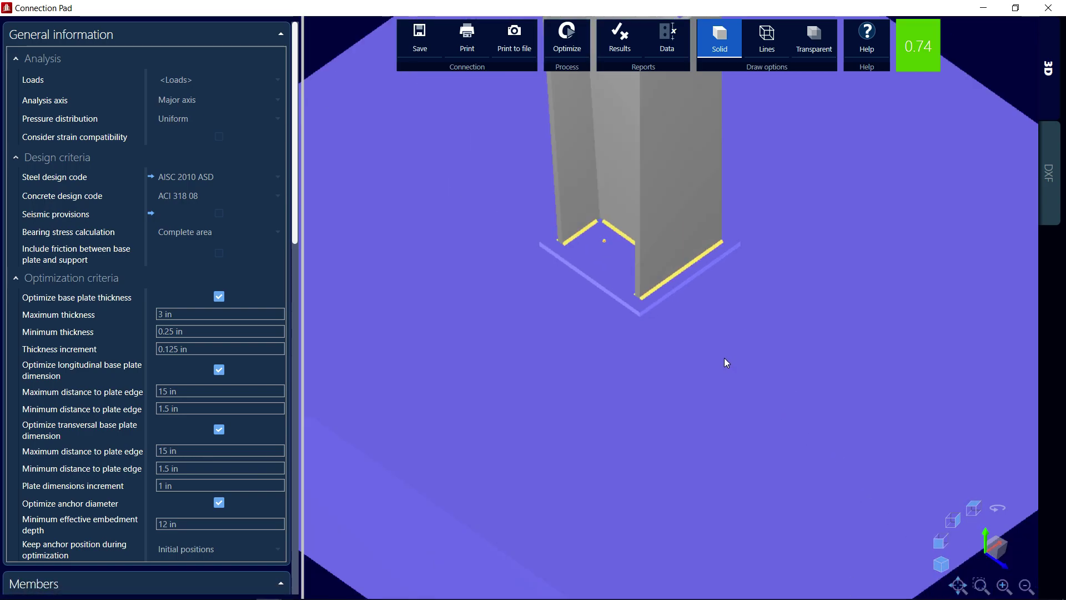
{"action": "scroll", "coordinate": [724, 362], "scroll_direction": "down", "scroll_amount": 2}
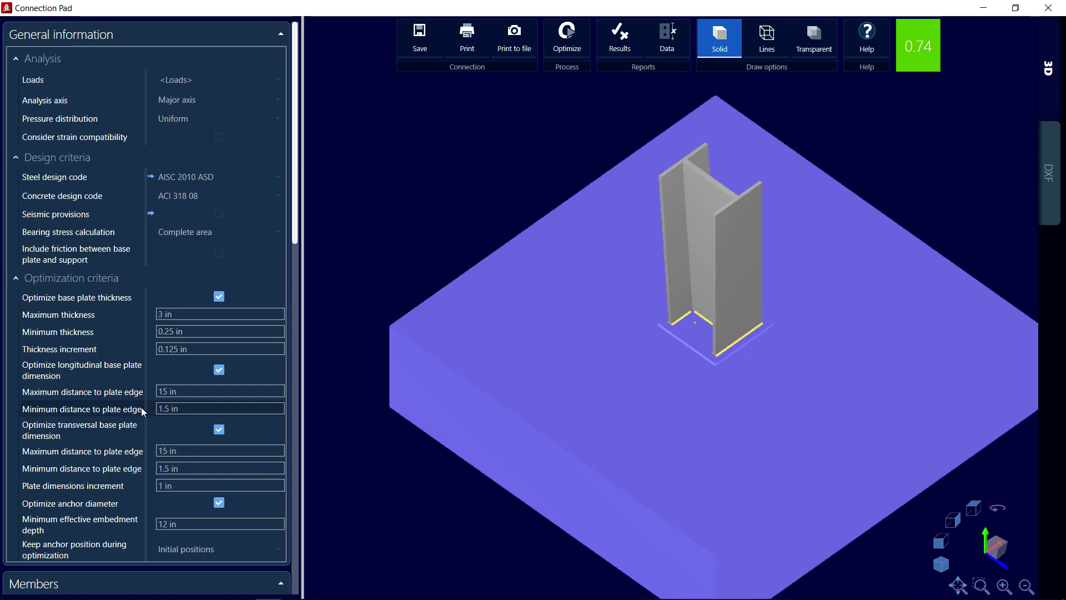
Step: Examine the connection's optimization criteria, column member data, and base plate dimensions, material and weld settings
{"action": "scroll", "coordinate": [142, 409], "scroll_direction": "down", "scroll_amount": 2}
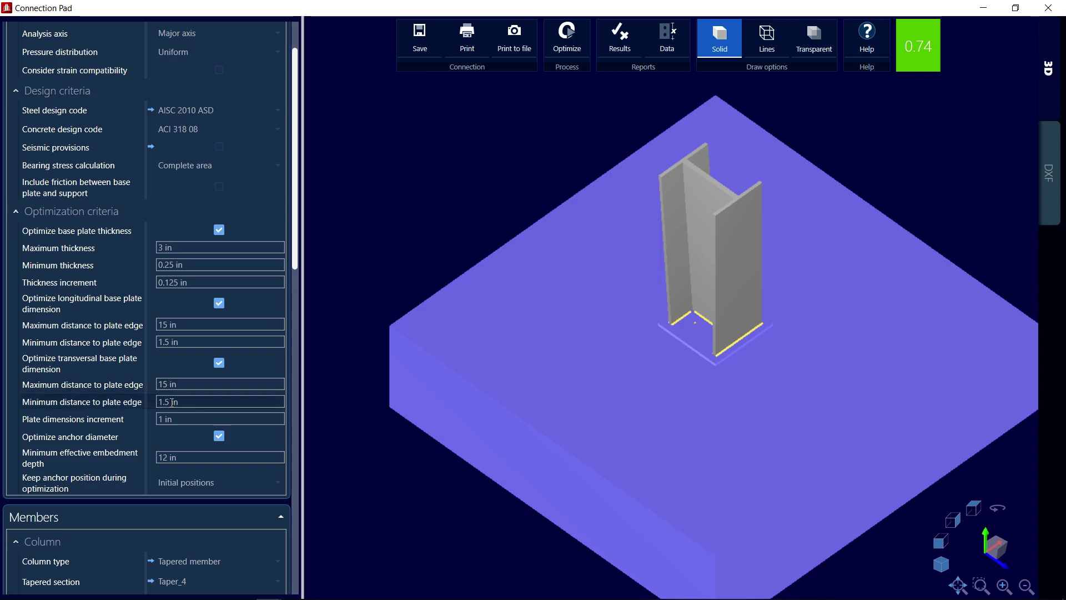
{"action": "scroll", "coordinate": [171, 402], "scroll_direction": "down", "scroll_amount": 2}
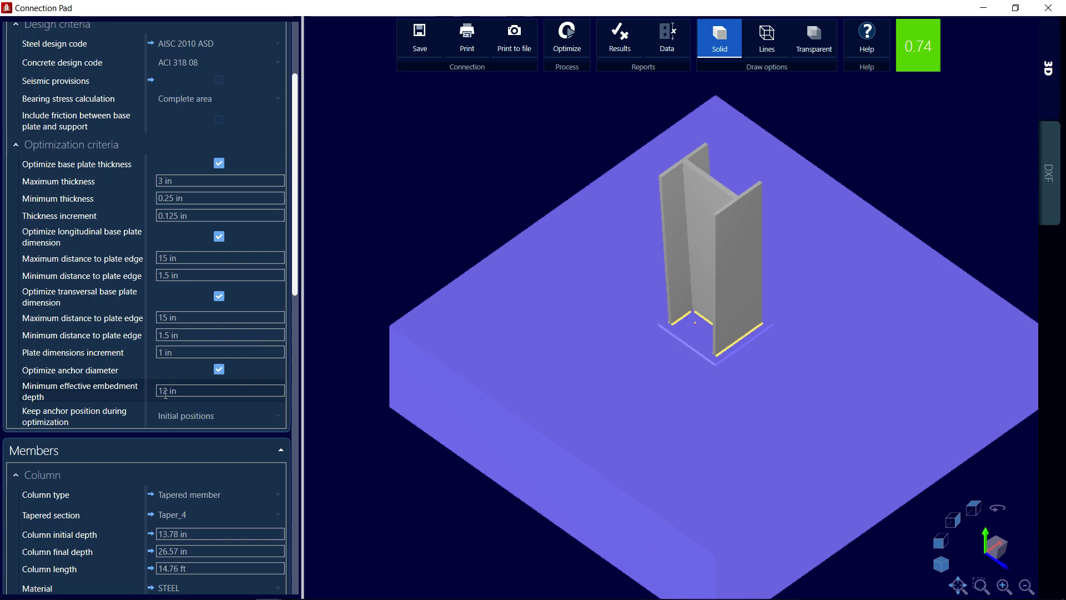
{"action": "scroll", "coordinate": [172, 394], "scroll_direction": "down", "scroll_amount": 3}
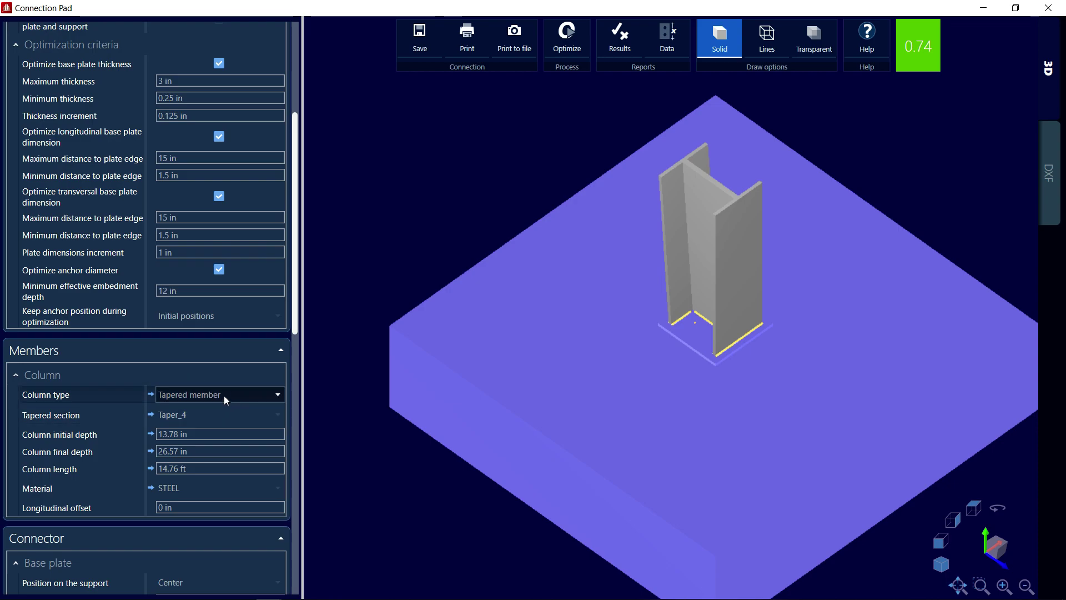
{"action": "scroll", "coordinate": [225, 395], "scroll_direction": "down", "scroll_amount": 2}
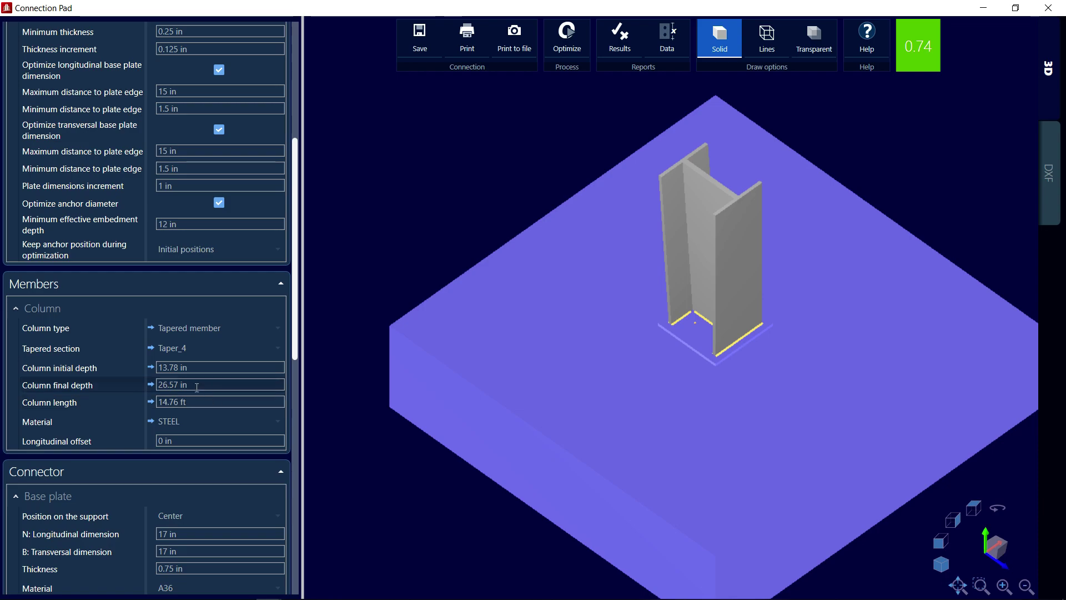
{"action": "scroll", "coordinate": [197, 387], "scroll_direction": "down", "scroll_amount": 1}
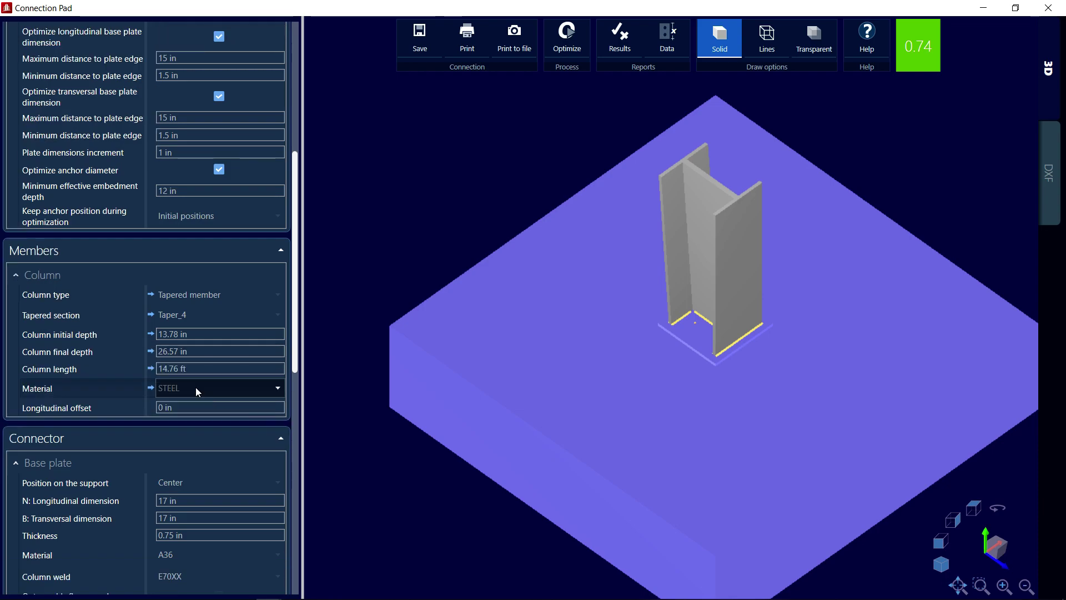
{"action": "scroll", "coordinate": [196, 387], "scroll_direction": "down", "scroll_amount": 3}
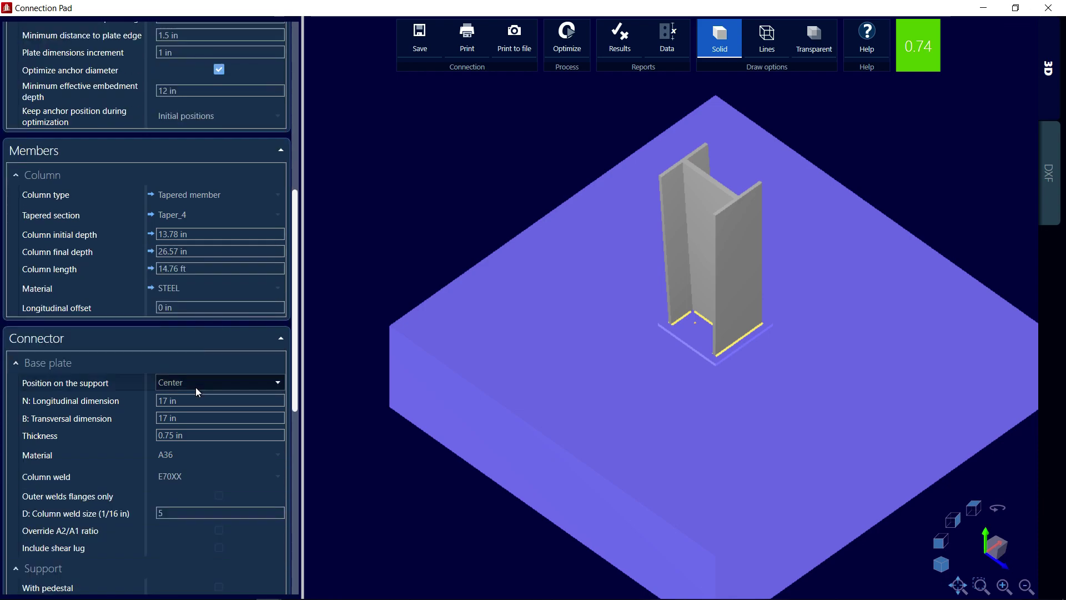
{"action": "scroll", "coordinate": [195, 388], "scroll_direction": "down", "scroll_amount": 1}
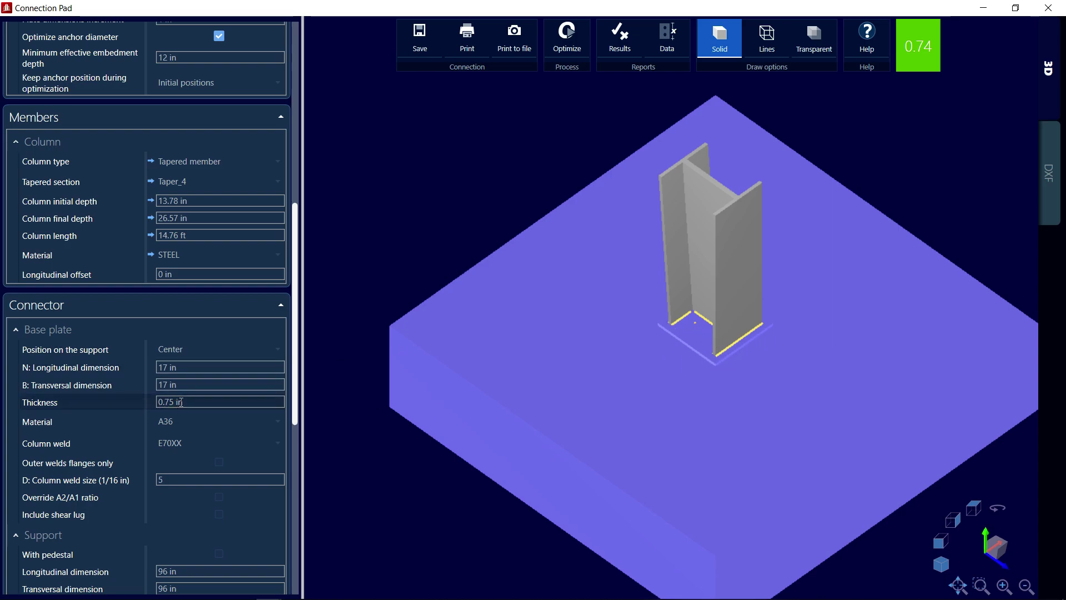
{"action": "scroll", "coordinate": [183, 400], "scroll_direction": "down", "scroll_amount": 3}
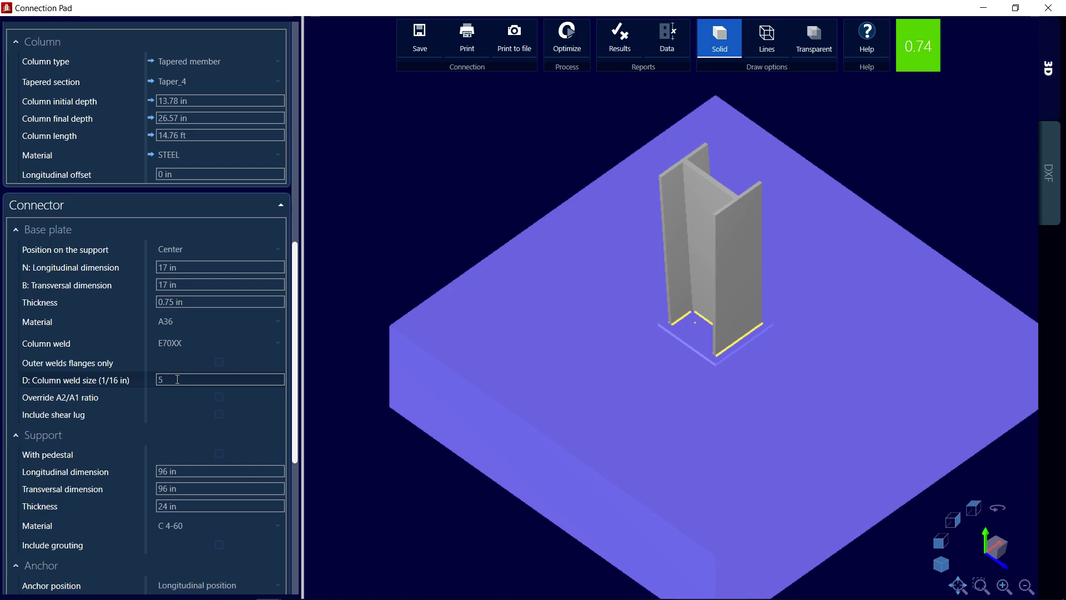
Step: Set the longitudinal dimension of the concrete support to 24 in
{"action": "scroll", "coordinate": [177, 379], "scroll_direction": "down", "scroll_amount": 3}
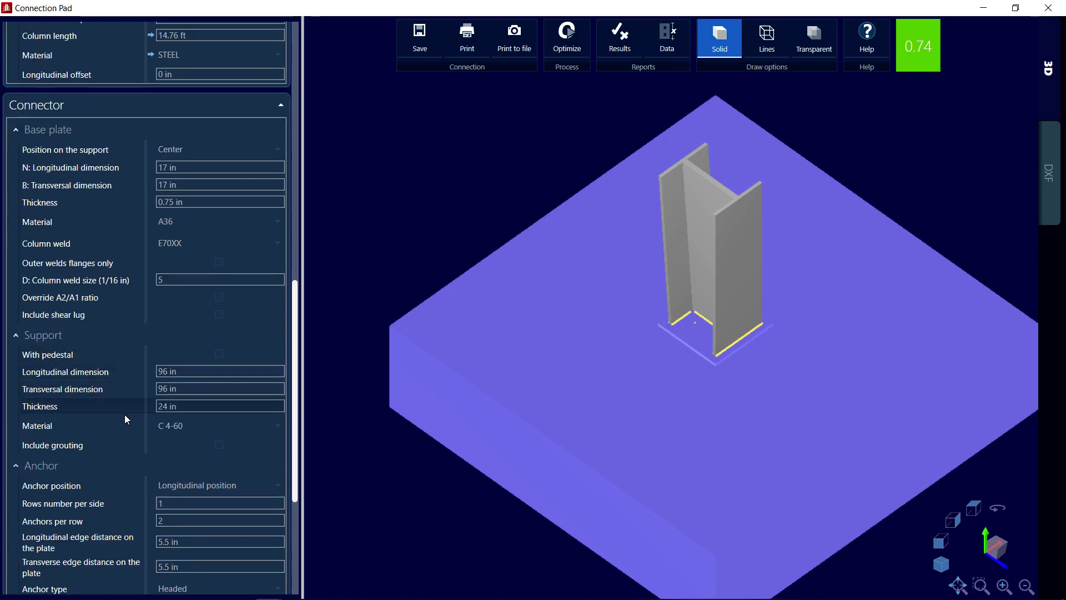
{"action": "left_click", "coordinate": [164, 372]}
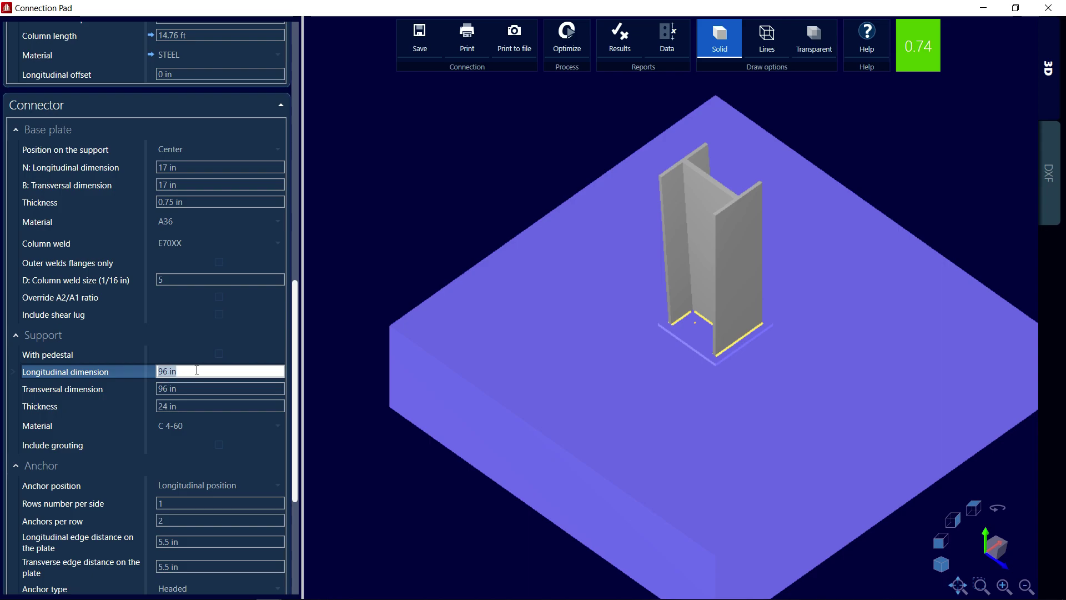
{"action": "key", "text": "Home"}
{"action": "key", "text": "Delete"}
{"action": "key", "text": "Delete"}
{"action": "type", "text": "24"}
{"action": "key", "text": "Tab"}
Step: Set the transversal dimension of the concrete support to 24 in
{"action": "scroll", "coordinate": [216, 371], "scroll_direction": "down", "scroll_amount": 3}
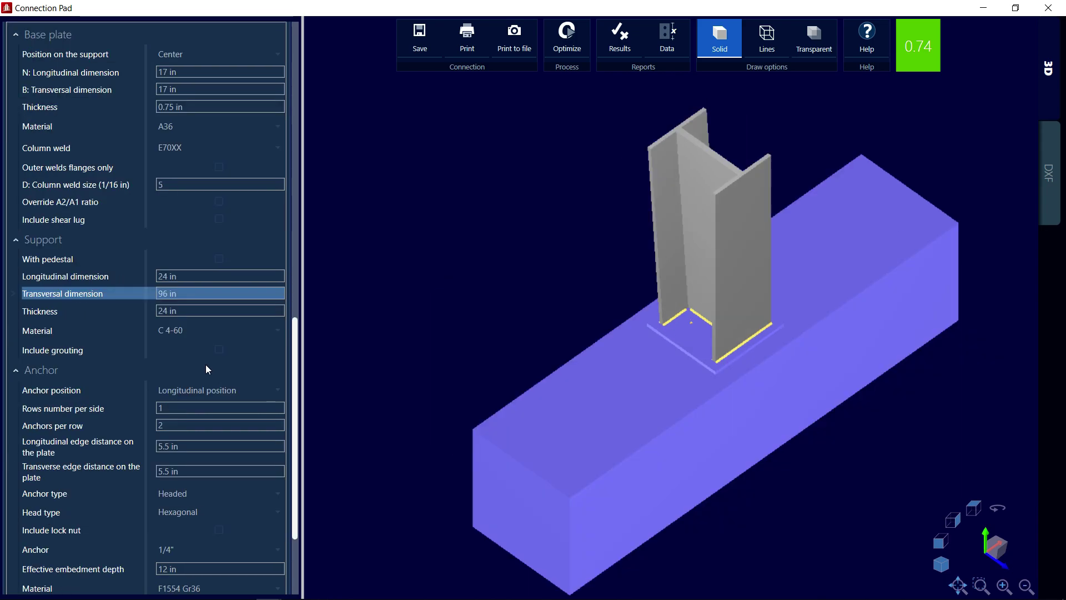
{"action": "left_click", "coordinate": [163, 294]}
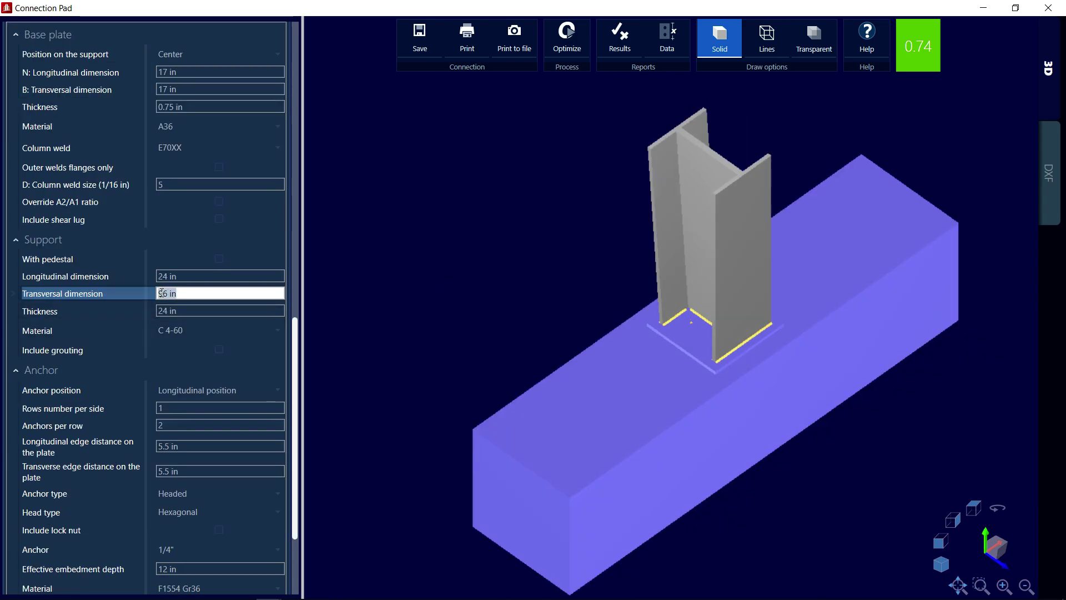
{"action": "key", "text": "Delete"}
{"action": "key", "text": "Delete"}
{"action": "type", "text": "24"}
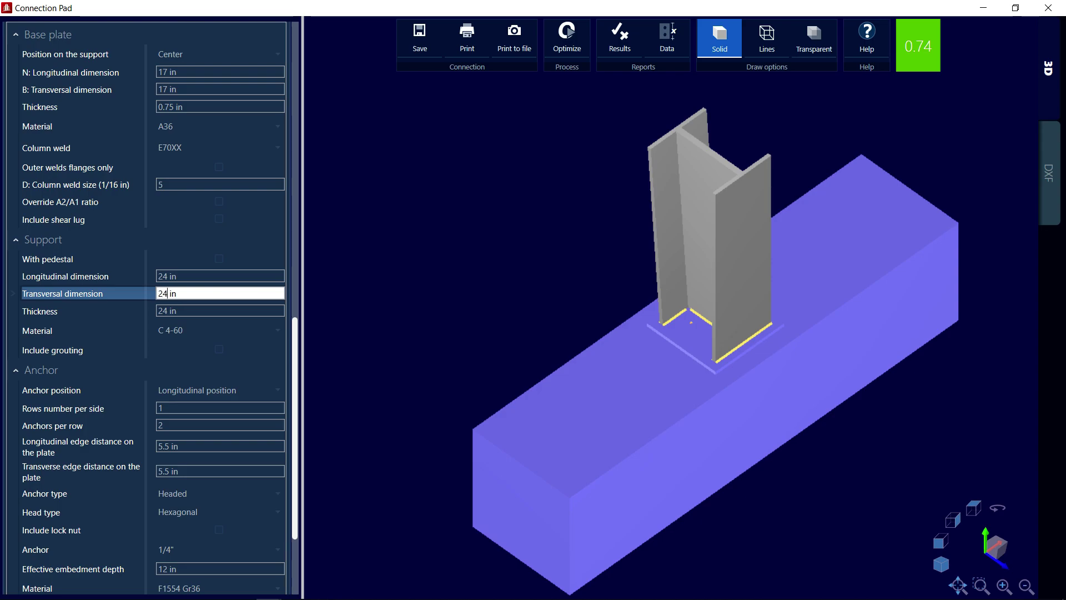
{"action": "key", "text": "Tab"}
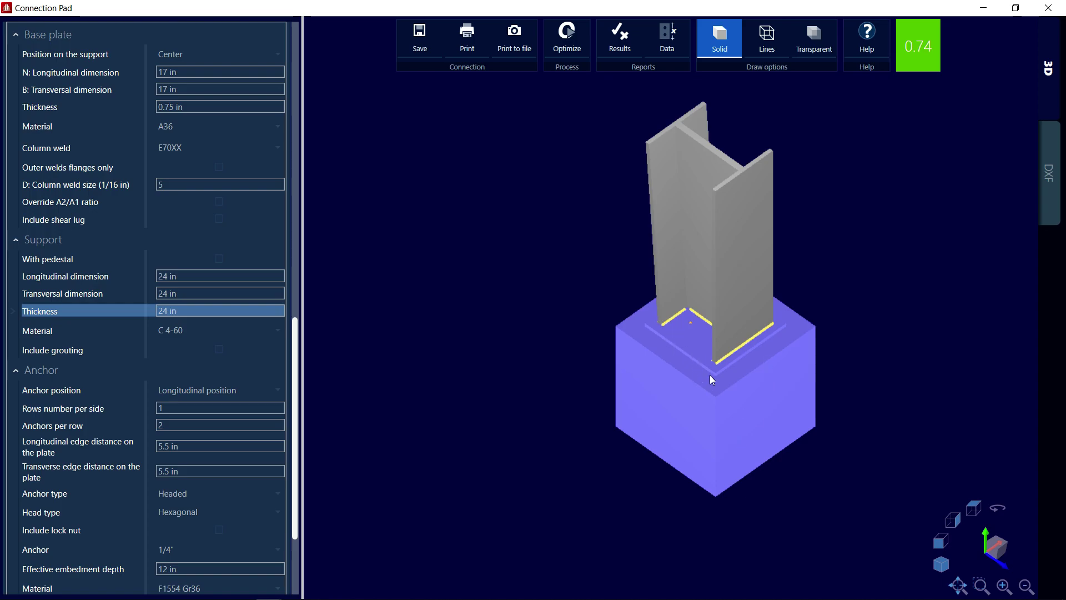
Step: Set the thickness of the concrete support to 30 in
{"action": "left_click", "coordinate": [176, 310]}
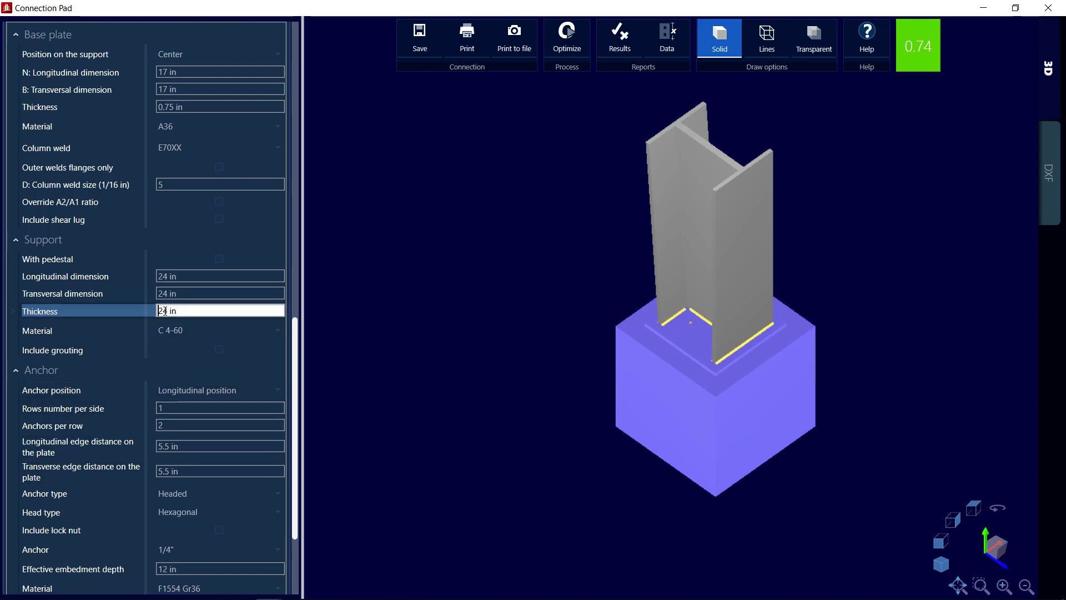
{"action": "key", "text": "Delete"}
{"action": "key", "text": "Delete"}
{"action": "key", "text": "Delete"}
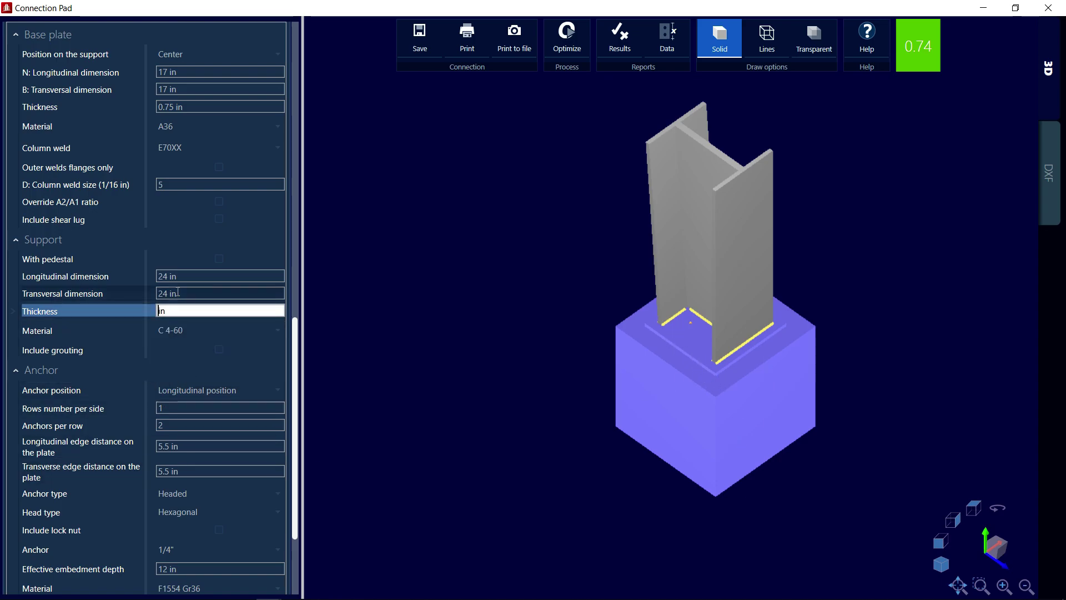
{"action": "type", "text": "30"}
{"action": "key", "text": "Tab"}
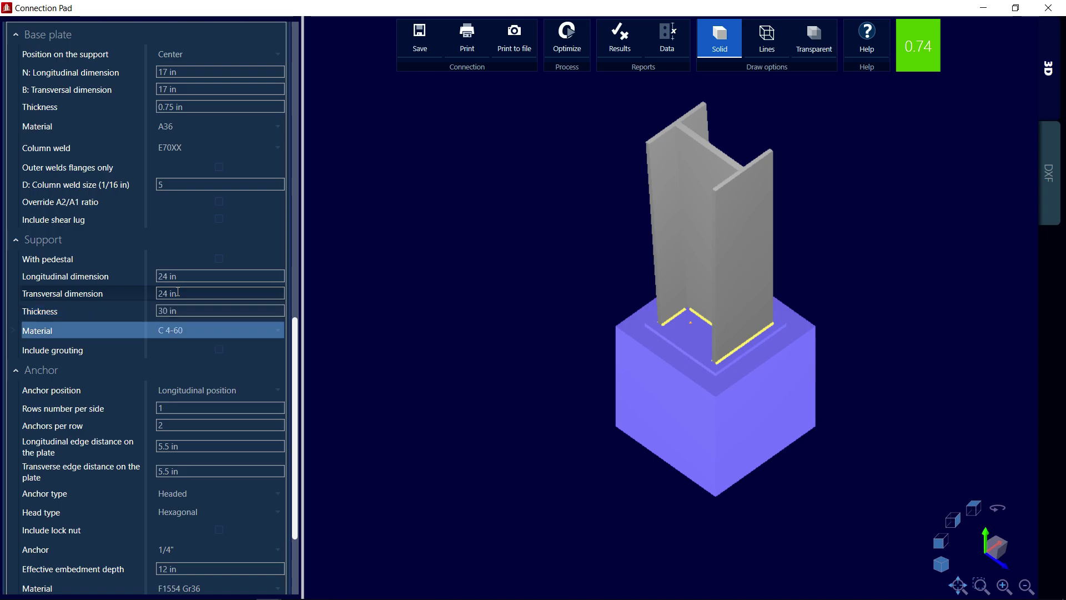
{"action": "left_click", "coordinate": [220, 330]}
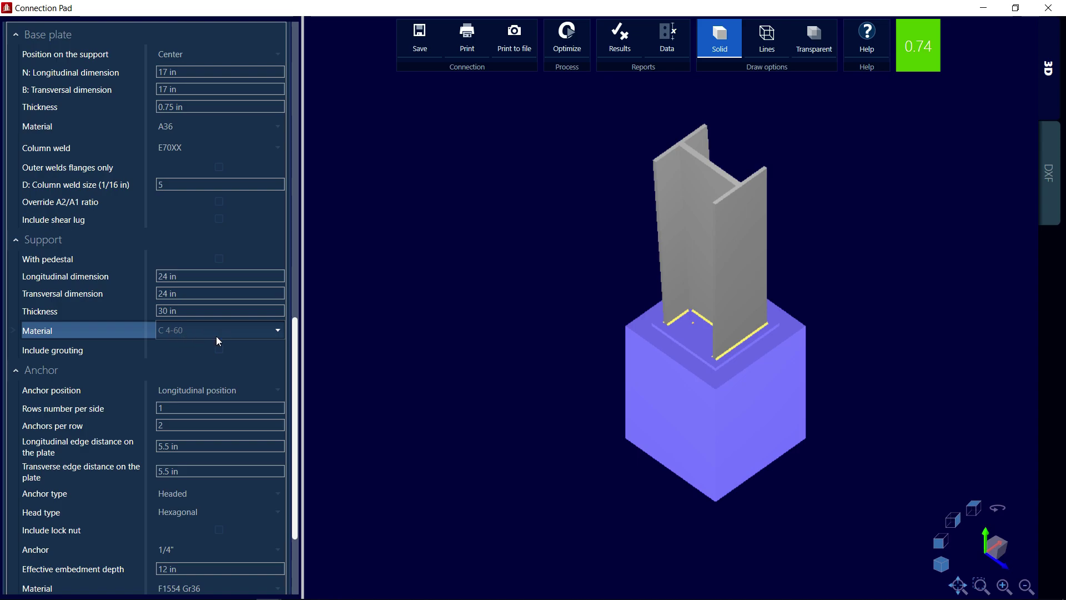
Step: Change the base plate's anchor size to 1/2" from the United States AISC anchor list
{"action": "scroll", "coordinate": [217, 337], "scroll_direction": "down", "scroll_amount": 5}
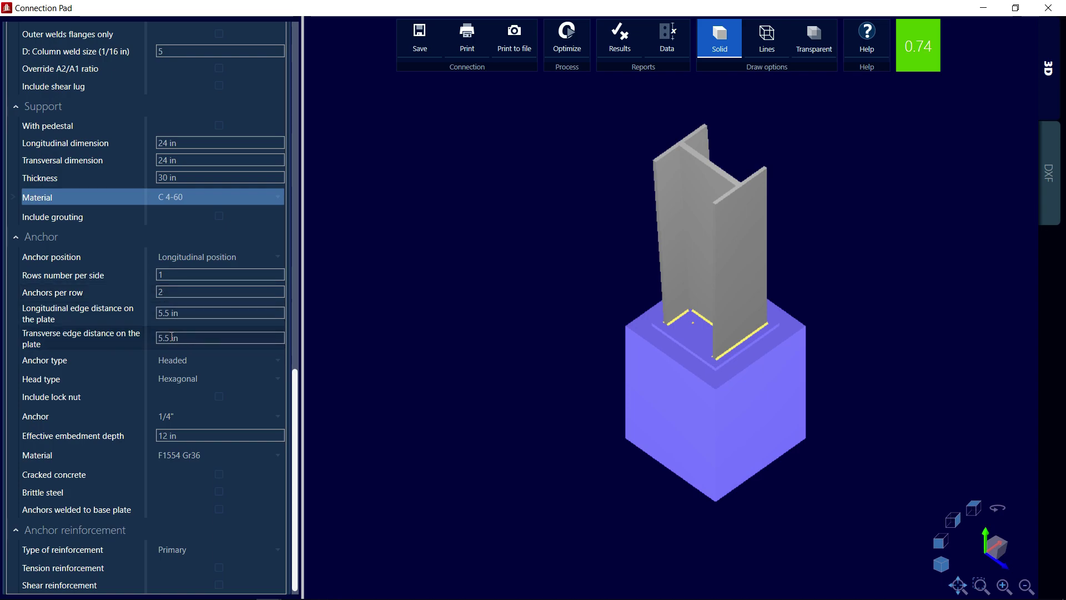
{"action": "scroll", "coordinate": [175, 341], "scroll_direction": "down", "scroll_amount": 1}
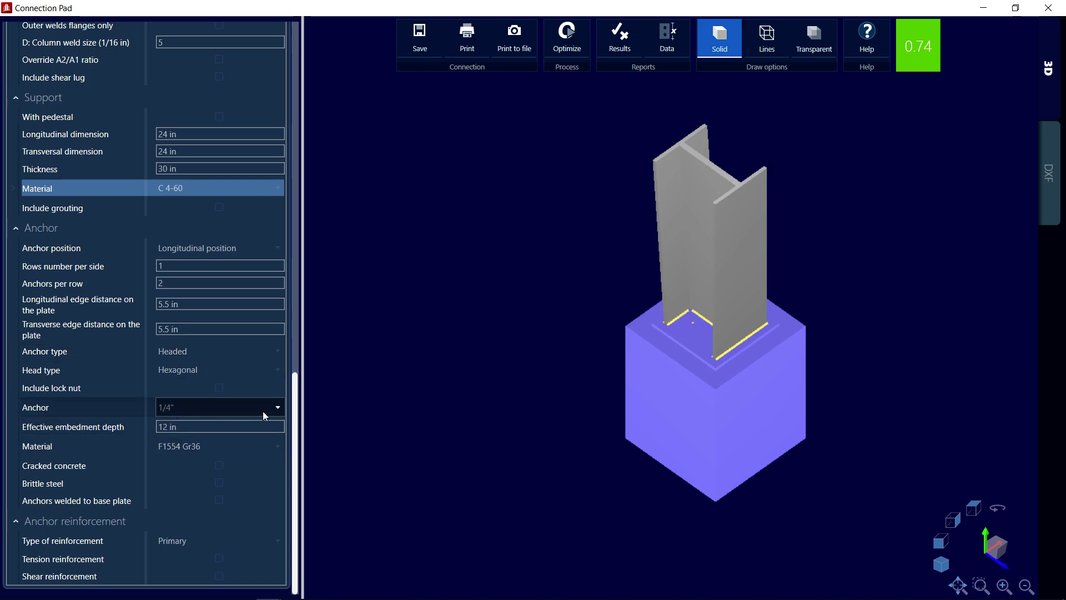
{"action": "left_click", "coordinate": [278, 408]}
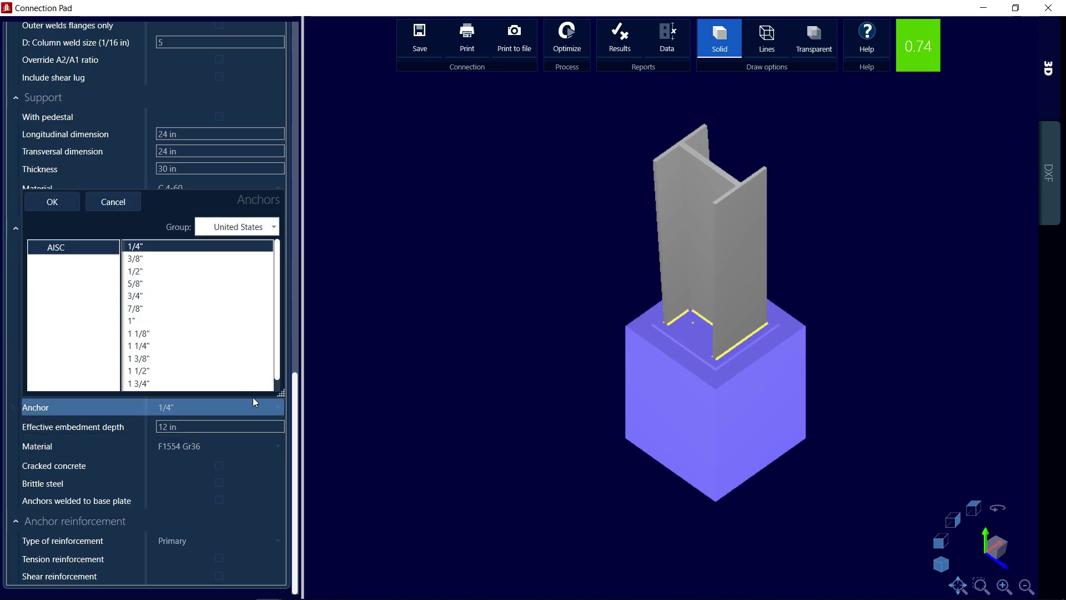
{"action": "left_click", "coordinate": [137, 272]}
{"action": "double_click", "coordinate": [137, 272]}
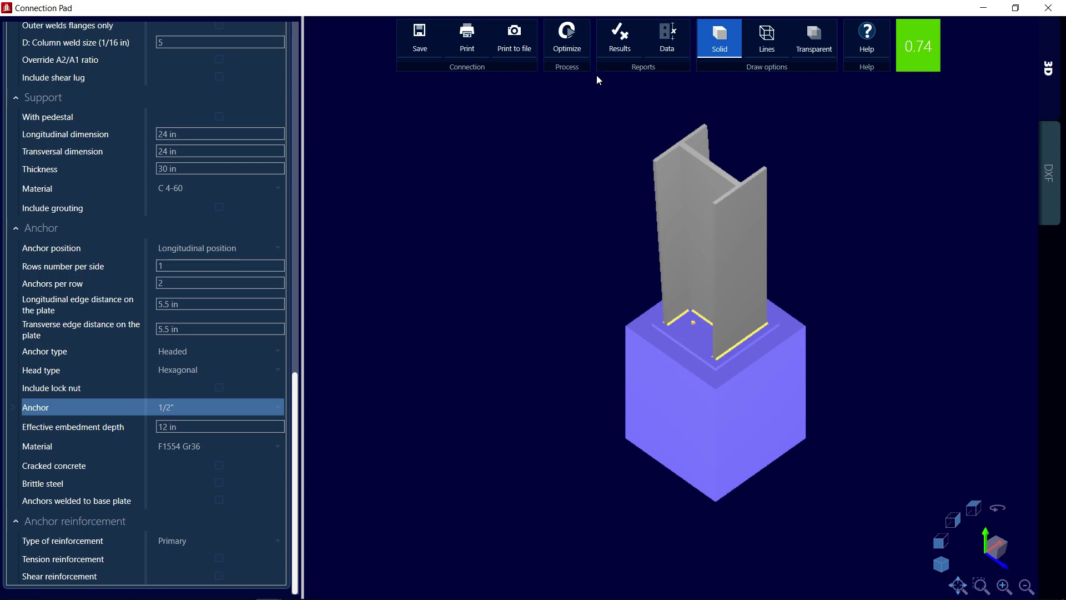
Step: Save the modified base plate connection and close the Connection Pad
{"action": "left_click", "coordinate": [420, 36]}
{"action": "left_click", "coordinate": [1056, 8]}
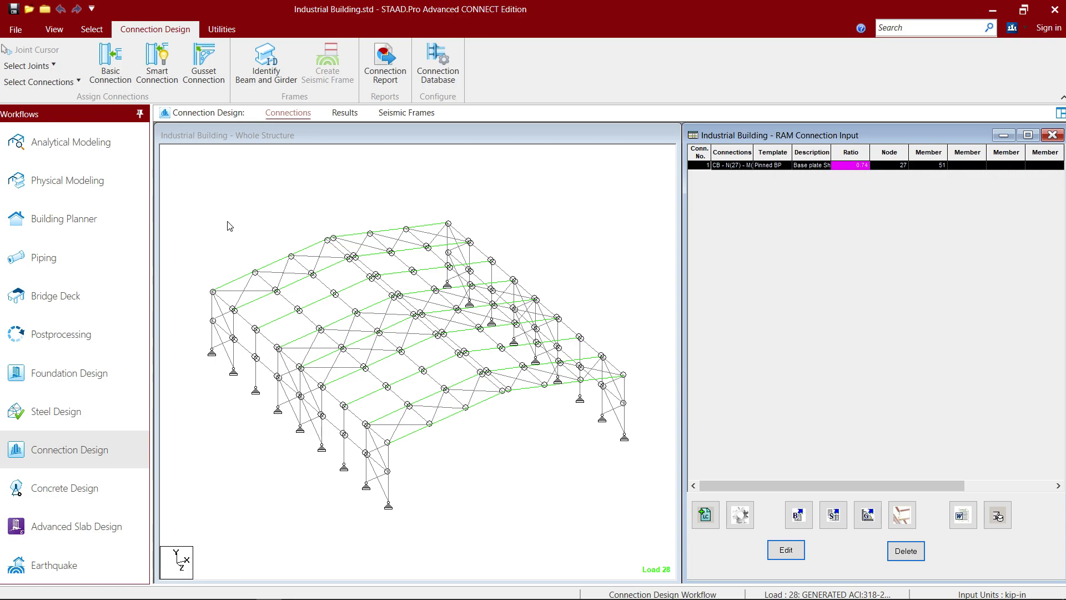
Step: Switch the selection to nodes and select the eave node at the top of the third column in the near side wall
{"action": "right_click", "coordinate": [215, 204]}
{"action": "mouse_move", "coordinate": [246, 292]}
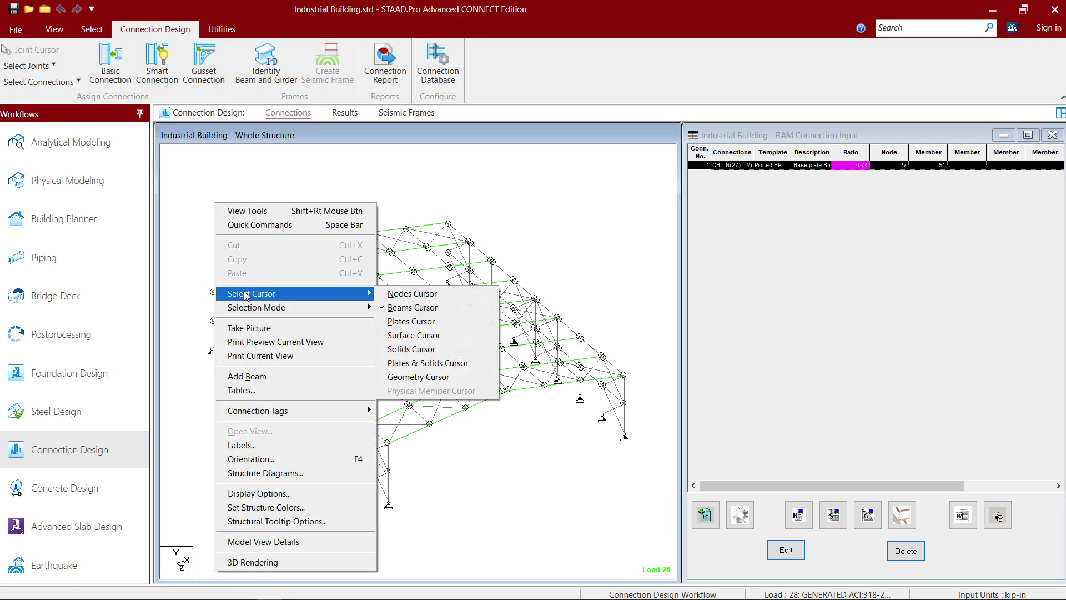
{"action": "left_click", "coordinate": [415, 292]}
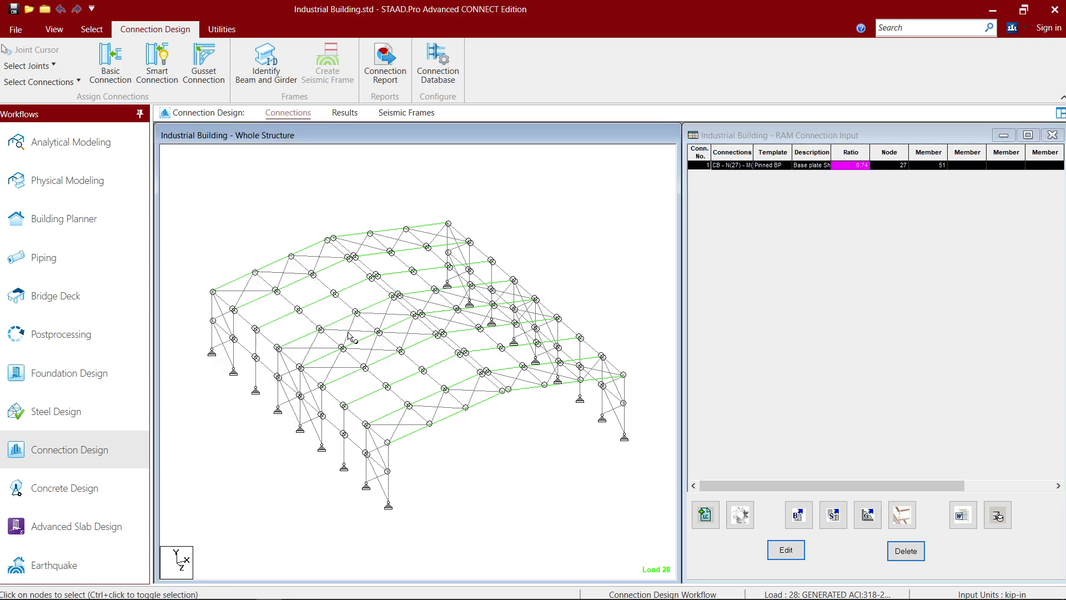
{"action": "left_click", "coordinate": [255, 330]}
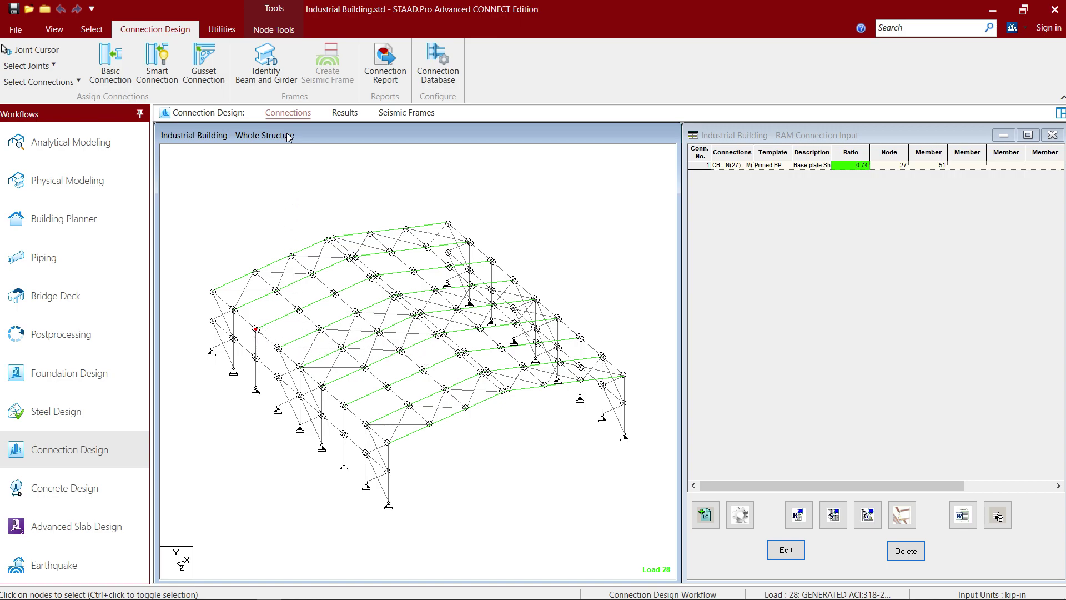
Step: Switch the selection to beams and inspect the geometry of the rafter and upper column member meeting at the knee
{"action": "right_click", "coordinate": [285, 183]}
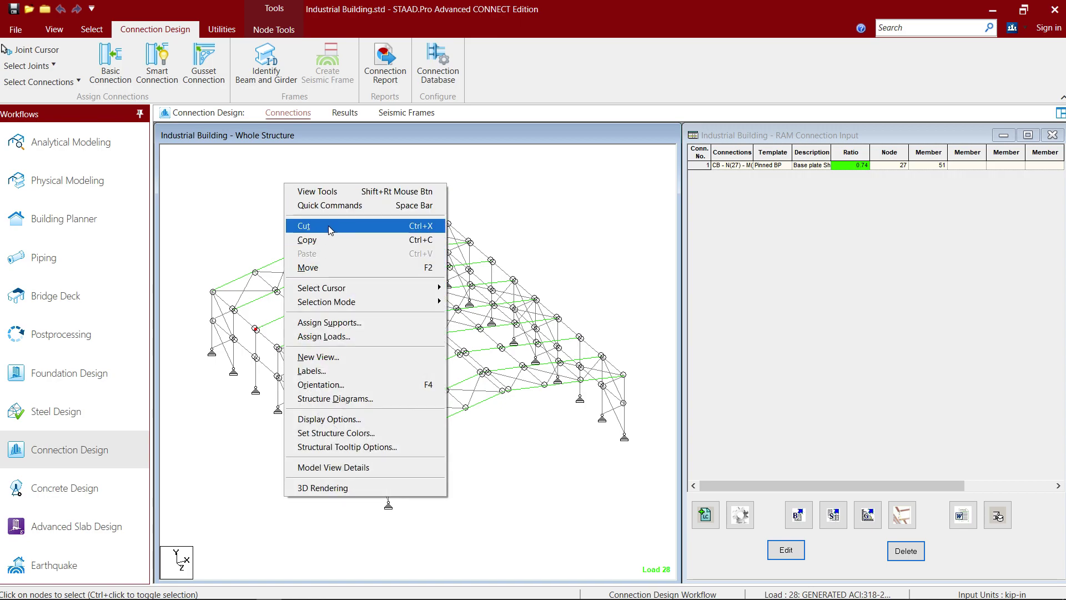
{"action": "mouse_move", "coordinate": [438, 286]}
{"action": "left_click", "coordinate": [486, 303]}
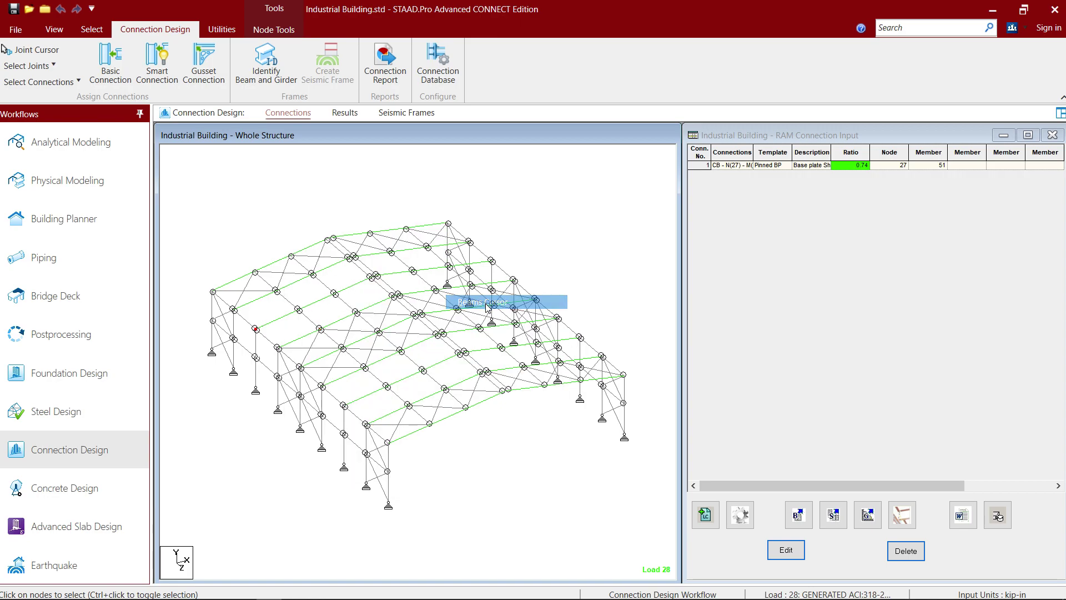
{"action": "double_click", "coordinate": [268, 325]}
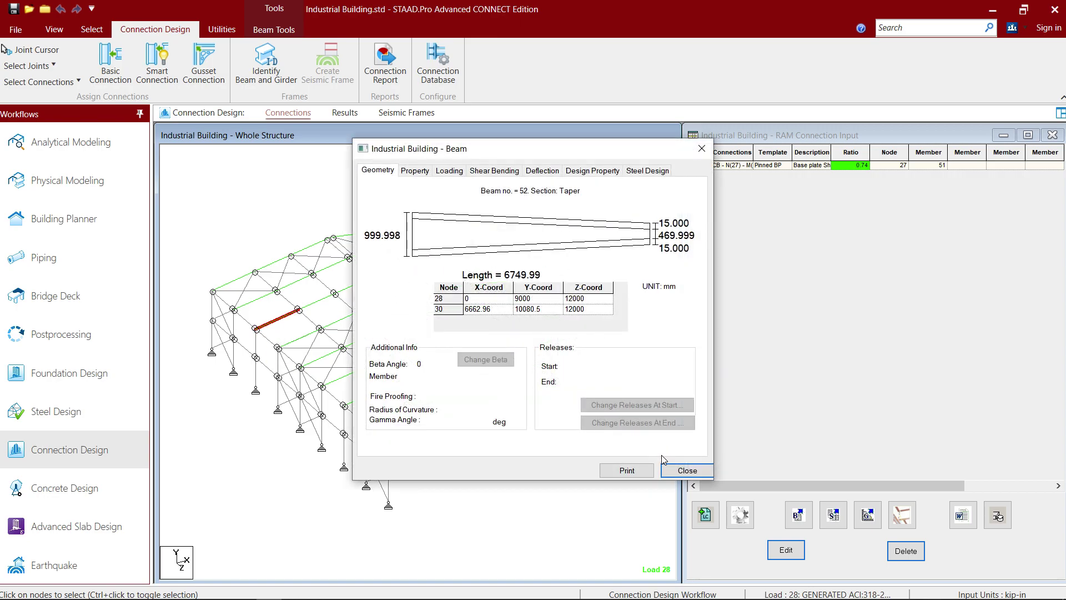
{"action": "left_click", "coordinate": [689, 470]}
{"action": "left_click", "coordinate": [257, 345]}
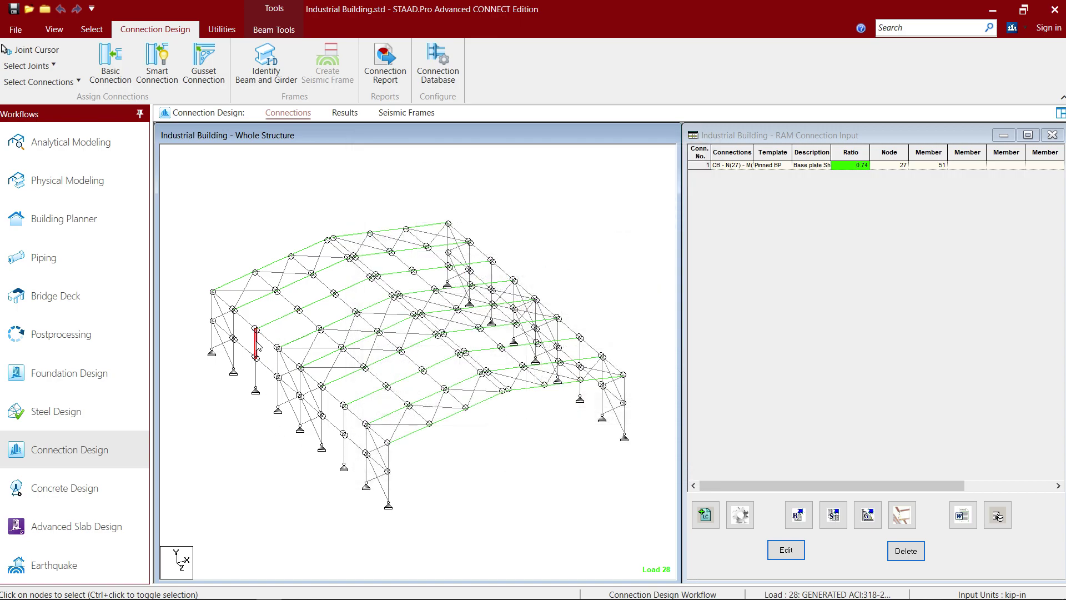
{"action": "double_click", "coordinate": [256, 344]}
{"action": "left_click", "coordinate": [668, 471]}
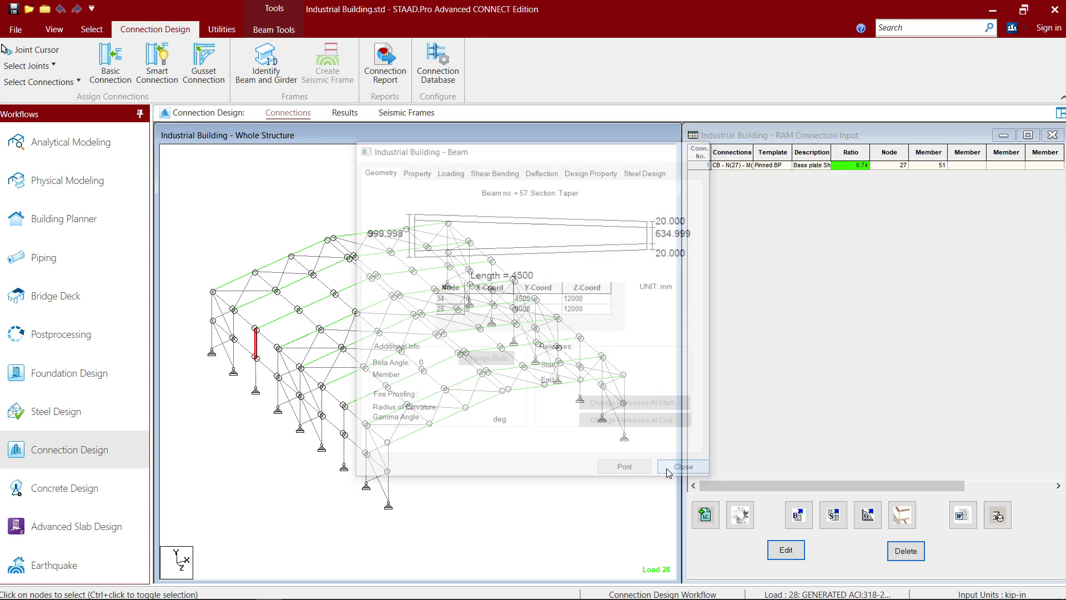
Step: Clear the column selection, return to node selection and select the knee node where the inspected rafter and column meet
{"action": "left_click", "coordinate": [208, 395]}
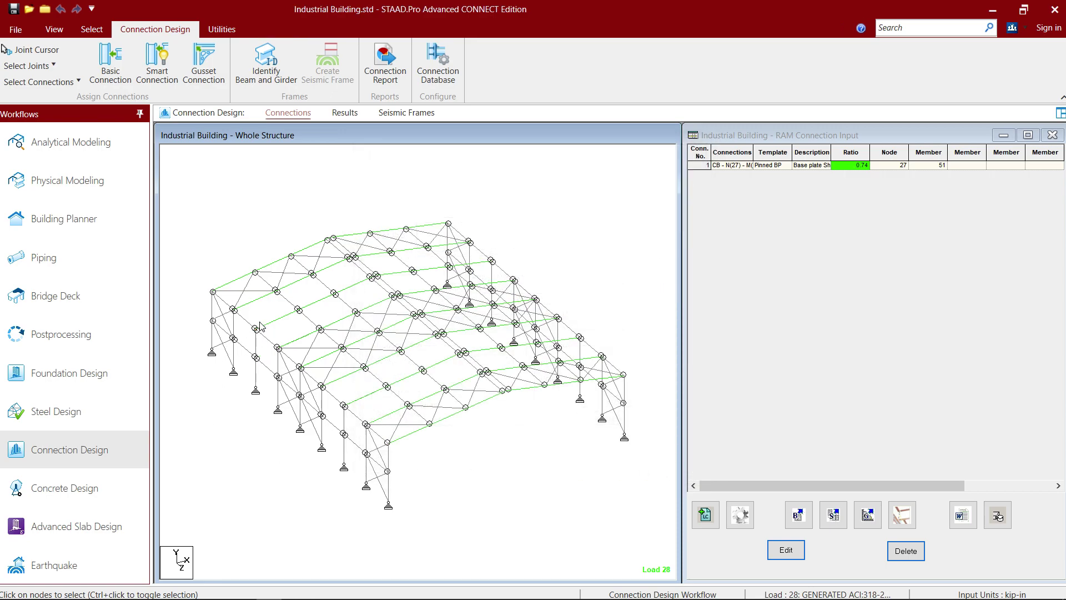
{"action": "right_click", "coordinate": [274, 212]}
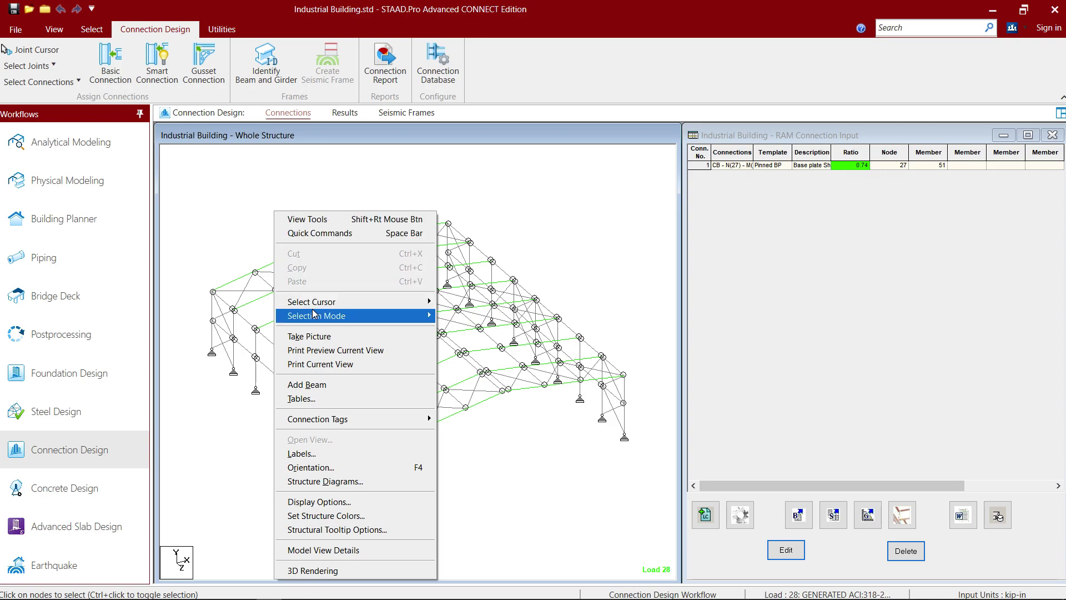
{"action": "left_click", "coordinate": [481, 304]}
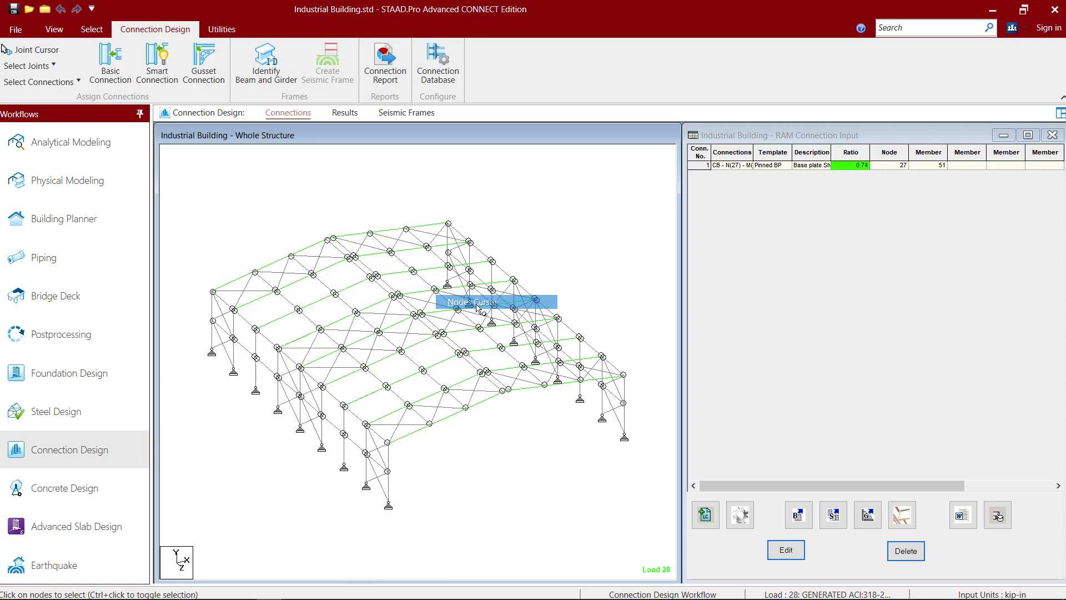
{"action": "left_click", "coordinate": [255, 329]}
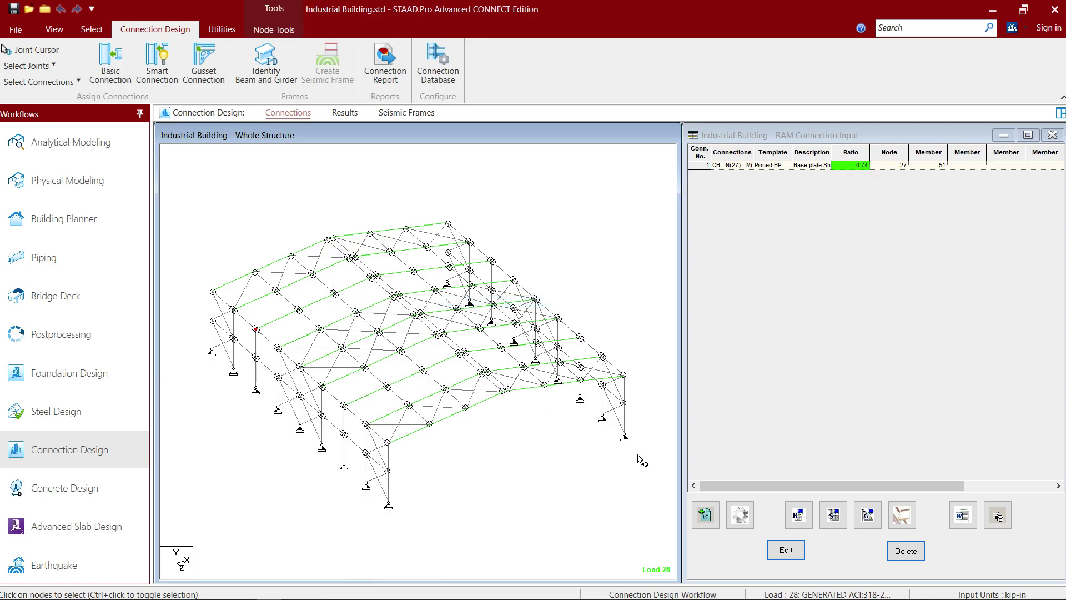
Step: Assign a basic moment end plate knee connection (MEP Knee BCF) to the selected node with the MEP Knee BCF - Vertical template
{"action": "left_click", "coordinate": [798, 516]}
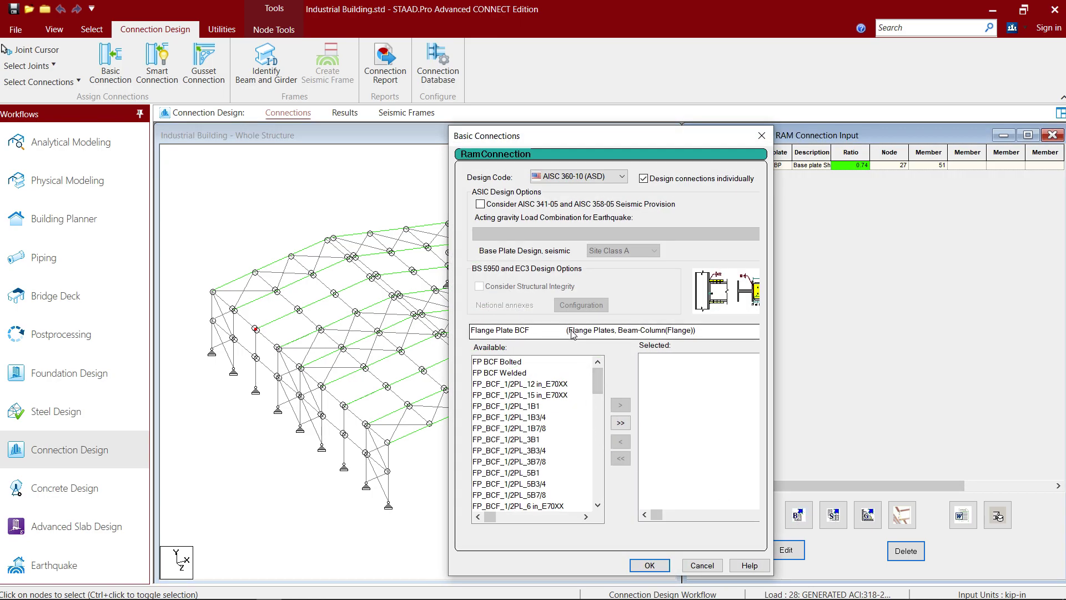
{"action": "left_click", "coordinate": [573, 332]}
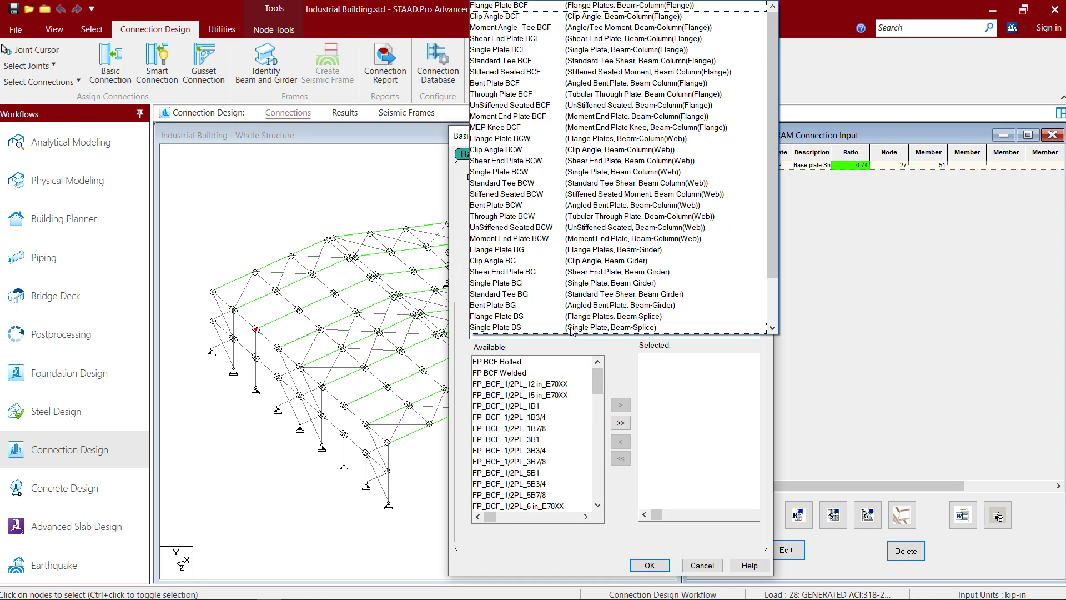
{"action": "left_click", "coordinate": [493, 129]}
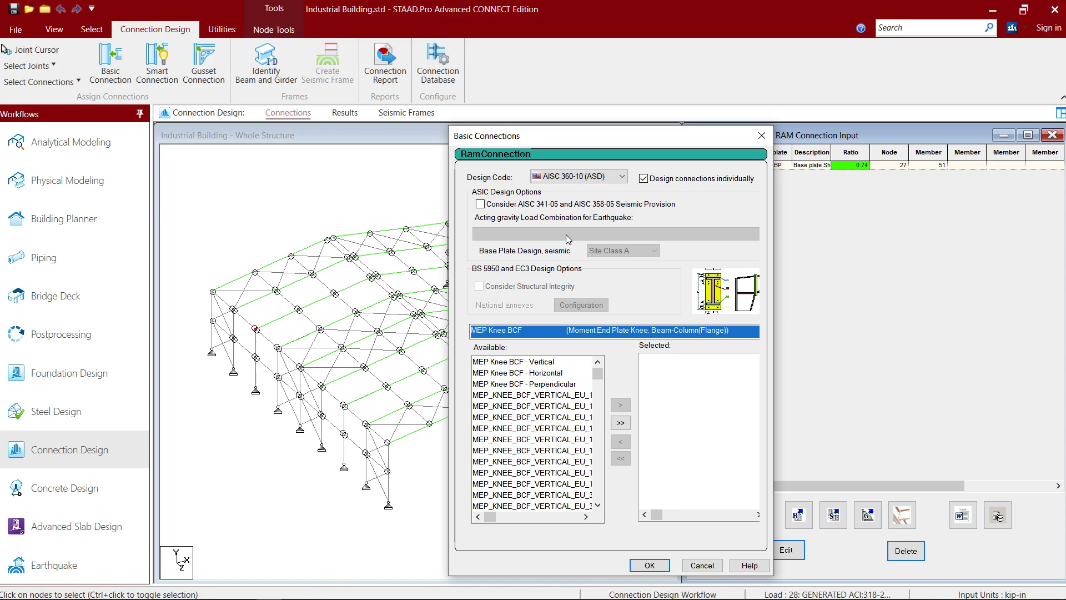
{"action": "left_click", "coordinate": [504, 365]}
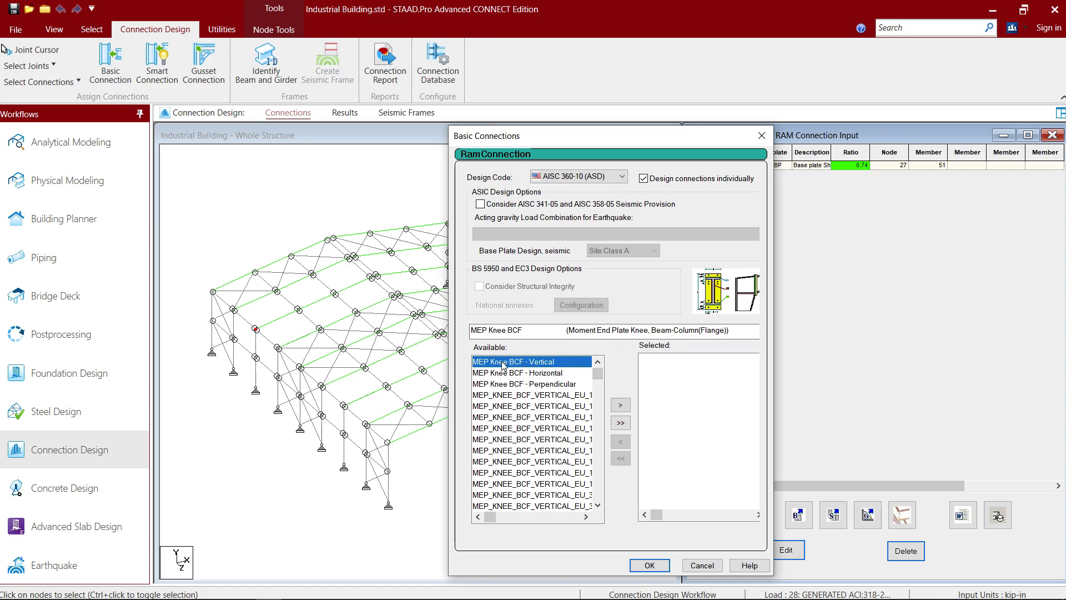
{"action": "left_click", "coordinate": [620, 405]}
{"action": "left_click", "coordinate": [650, 564]}
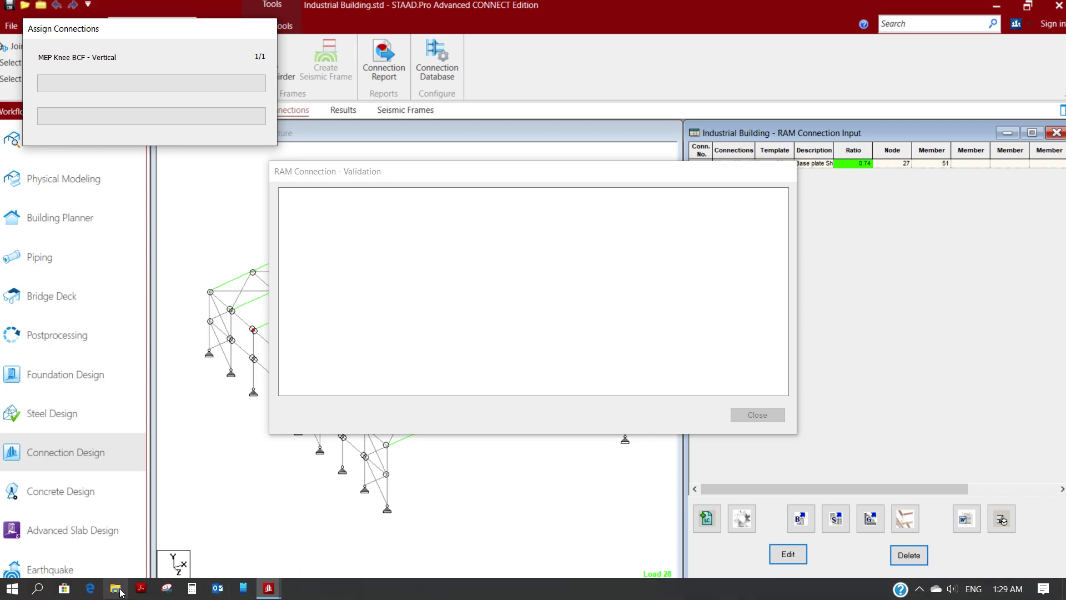
Step: Switch to Adobe Acrobat Reader, open AISC Design Guide 16 and examine the typical end-plate moment connection figures in Chapter 1
{"action": "left_click", "coordinate": [140, 590]}
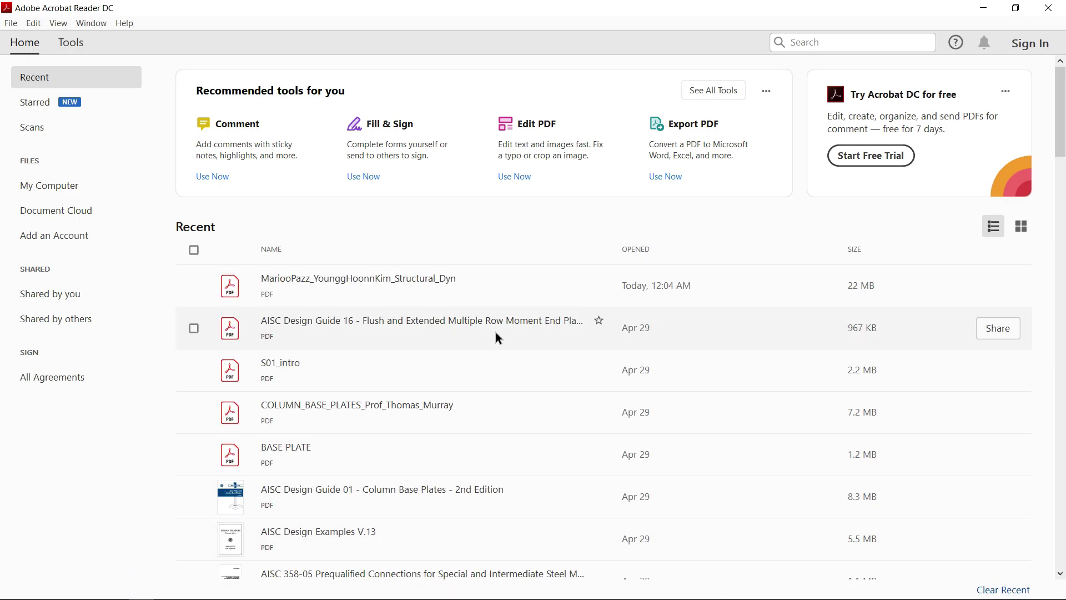
{"action": "left_click", "coordinate": [468, 316]}
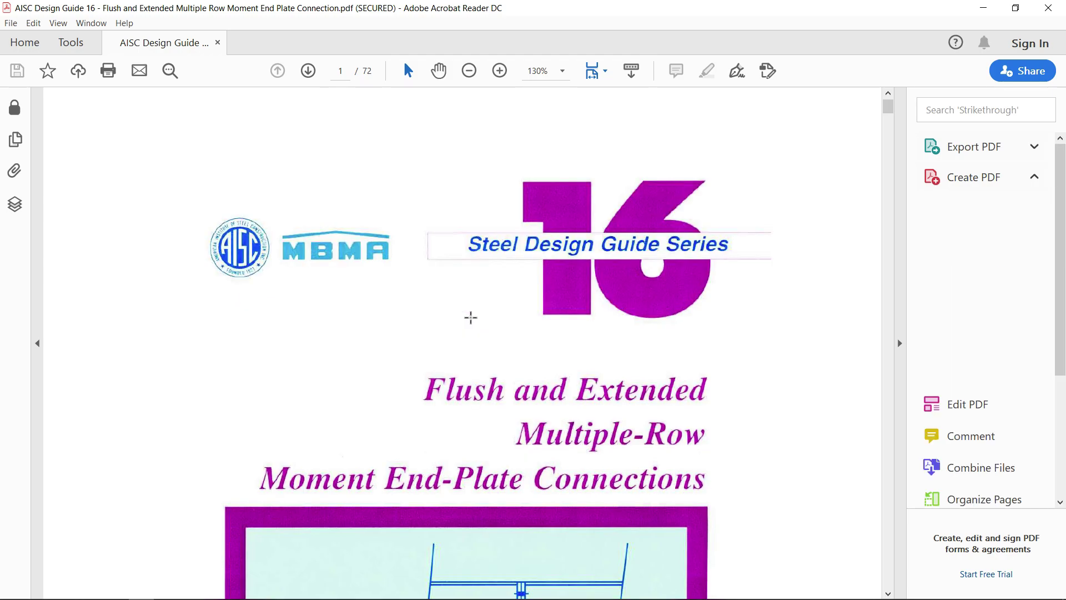
{"action": "scroll", "coordinate": [471, 317], "scroll_direction": "down", "scroll_amount": 4}
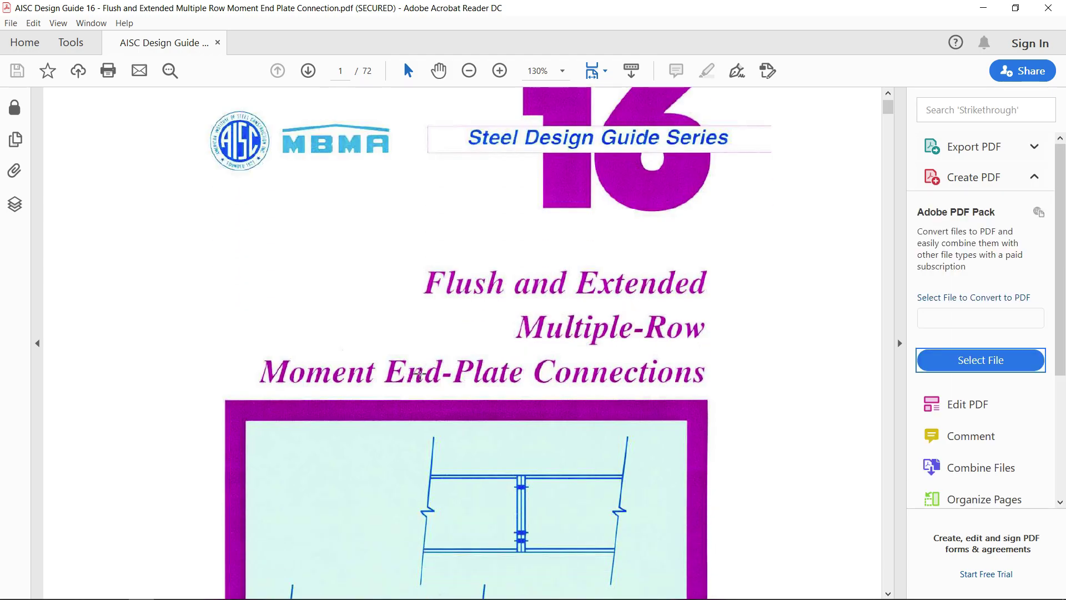
{"action": "scroll", "coordinate": [553, 374], "scroll_direction": "down", "scroll_amount": 15}
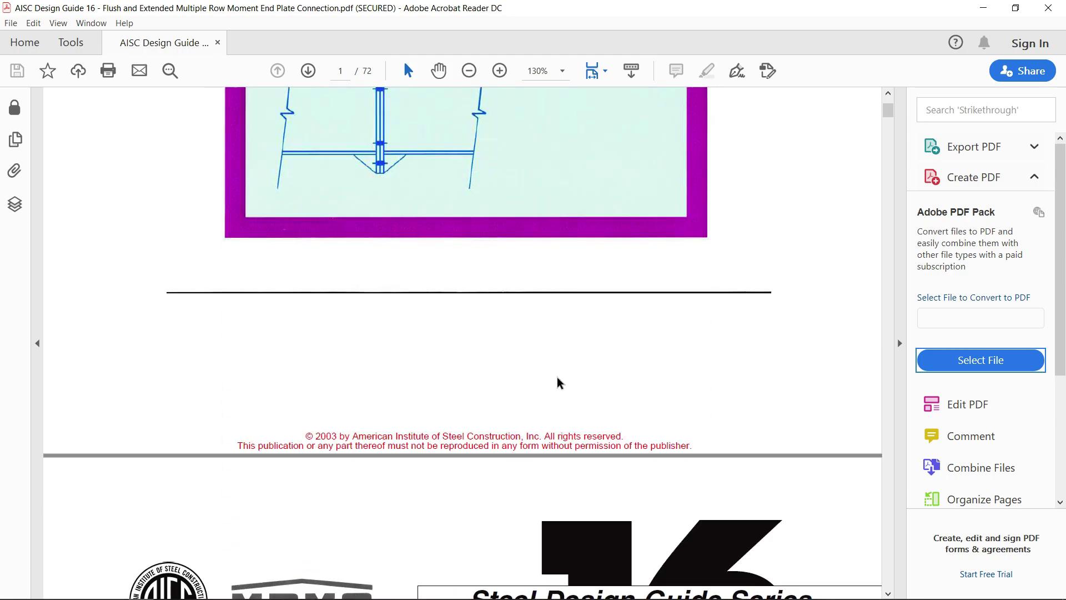
{"action": "scroll", "coordinate": [558, 382], "scroll_direction": "down", "scroll_amount": 17}
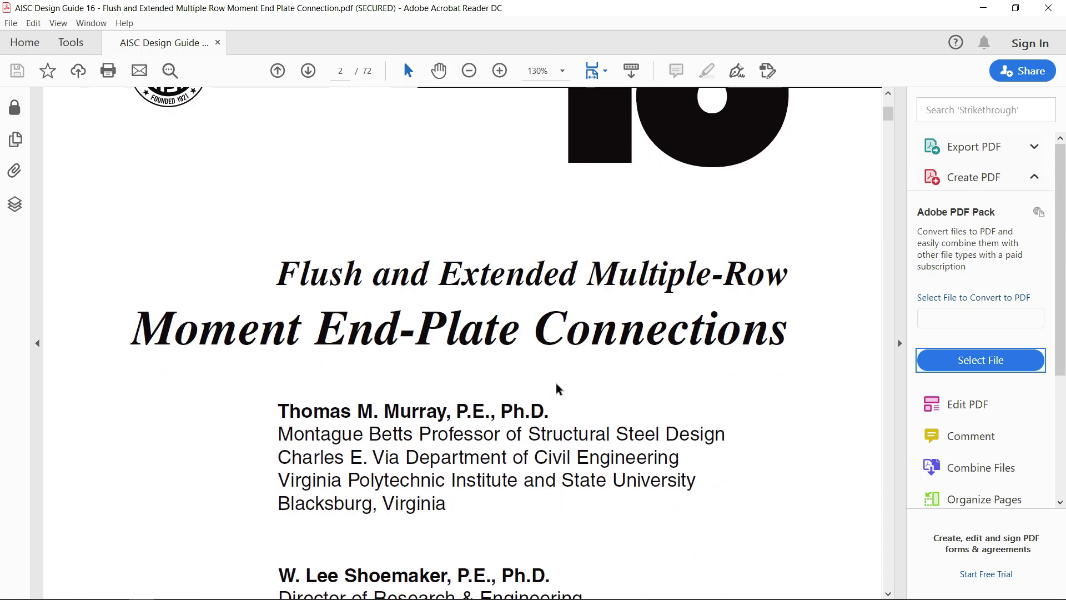
{"action": "scroll", "coordinate": [558, 389], "scroll_direction": "down", "scroll_amount": 20}
{"action": "scroll", "coordinate": [557, 385], "scroll_direction": "down", "scroll_amount": 20}
{"action": "scroll", "coordinate": [555, 384], "scroll_direction": "down", "scroll_amount": 14}
{"action": "scroll", "coordinate": [551, 384], "scroll_direction": "down", "scroll_amount": 20}
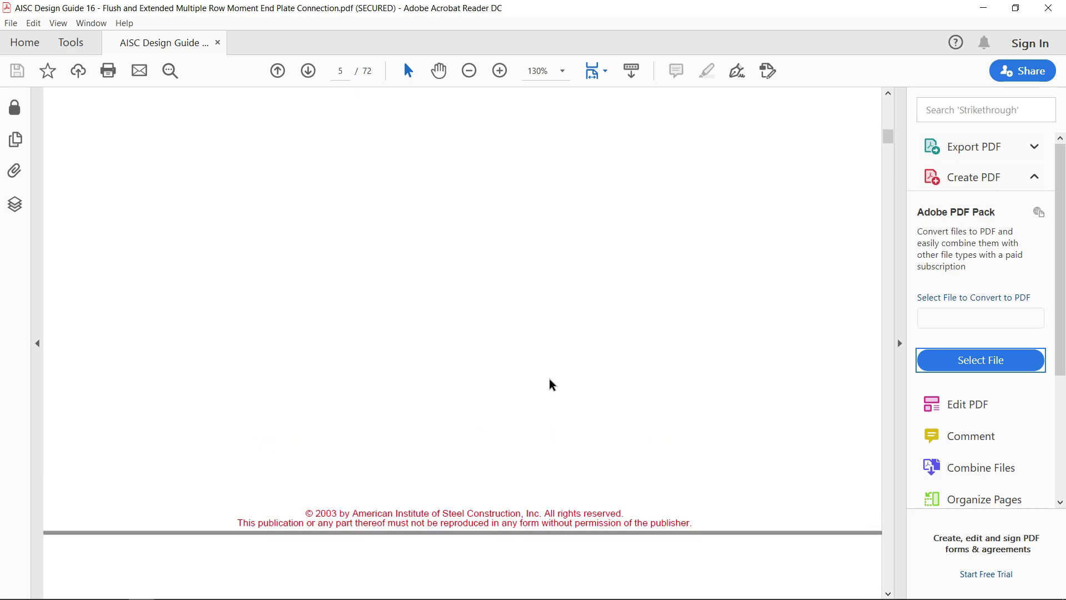
{"action": "scroll", "coordinate": [551, 384], "scroll_direction": "down", "scroll_amount": 20}
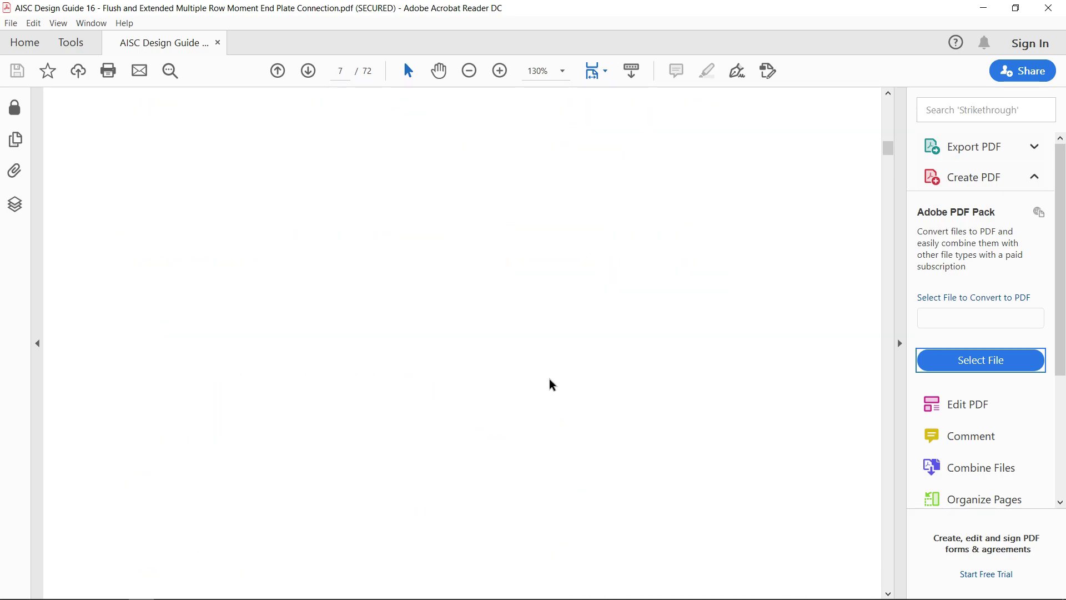
{"action": "scroll", "coordinate": [551, 384], "scroll_direction": "down", "scroll_amount": 10}
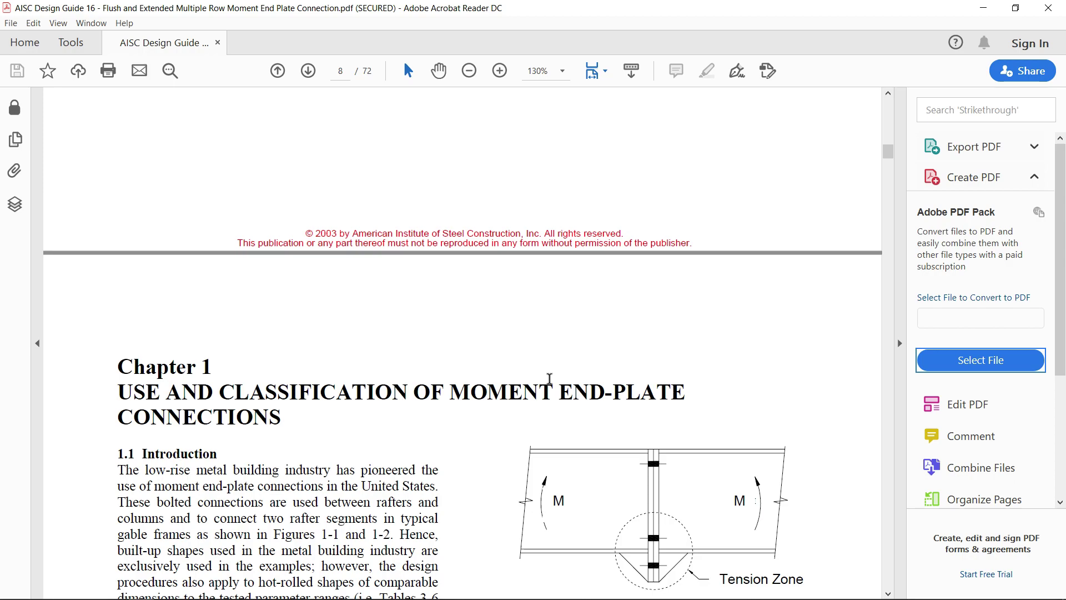
{"action": "scroll", "coordinate": [549, 379], "scroll_direction": "down", "scroll_amount": 10}
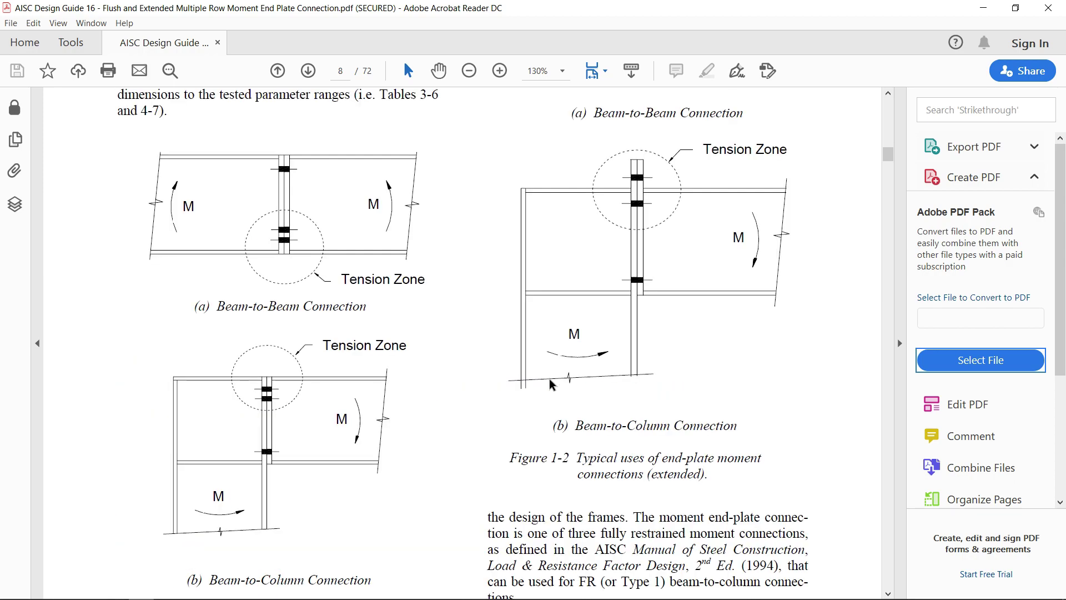
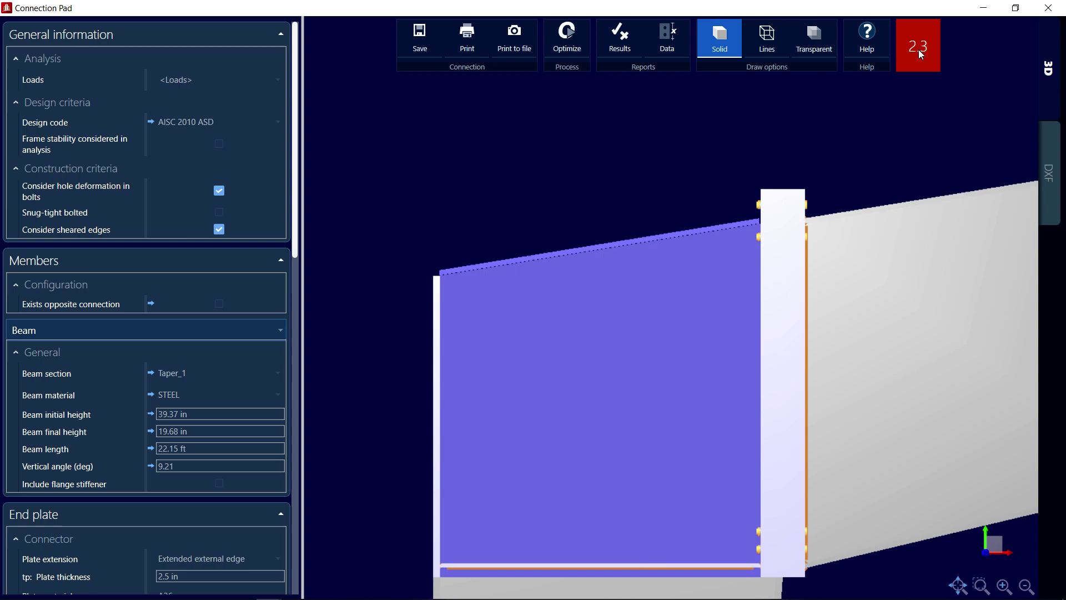
Step: Review the knee connection's results report, examining the load demands, geometric considerations, plate behavior and design checks, and close it
{"action": "left_click", "coordinate": [616, 42]}
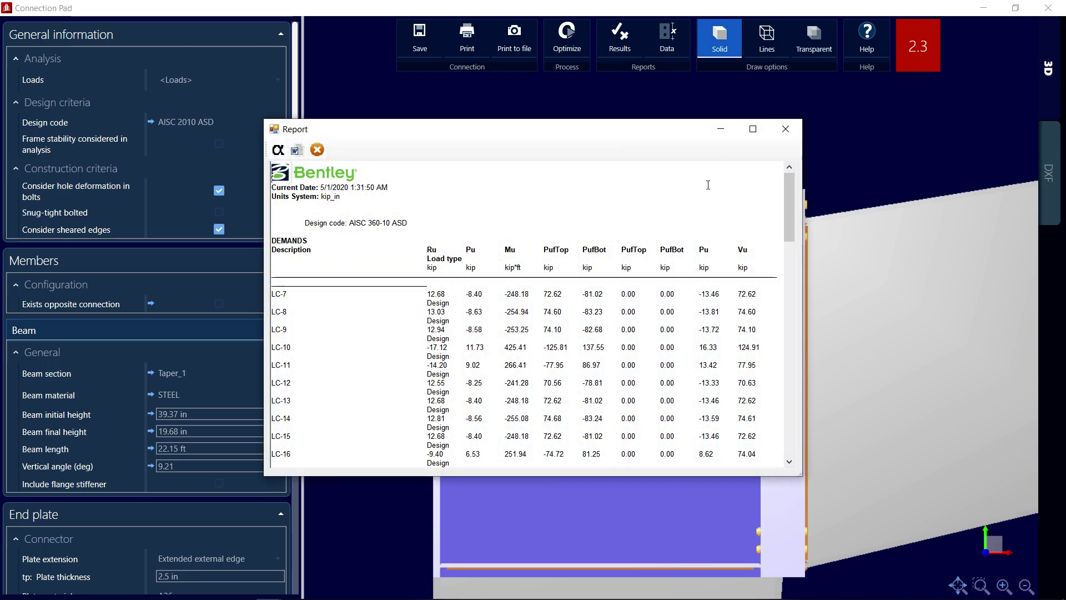
{"action": "scroll", "coordinate": [660, 284], "scroll_direction": "down", "scroll_amount": 10}
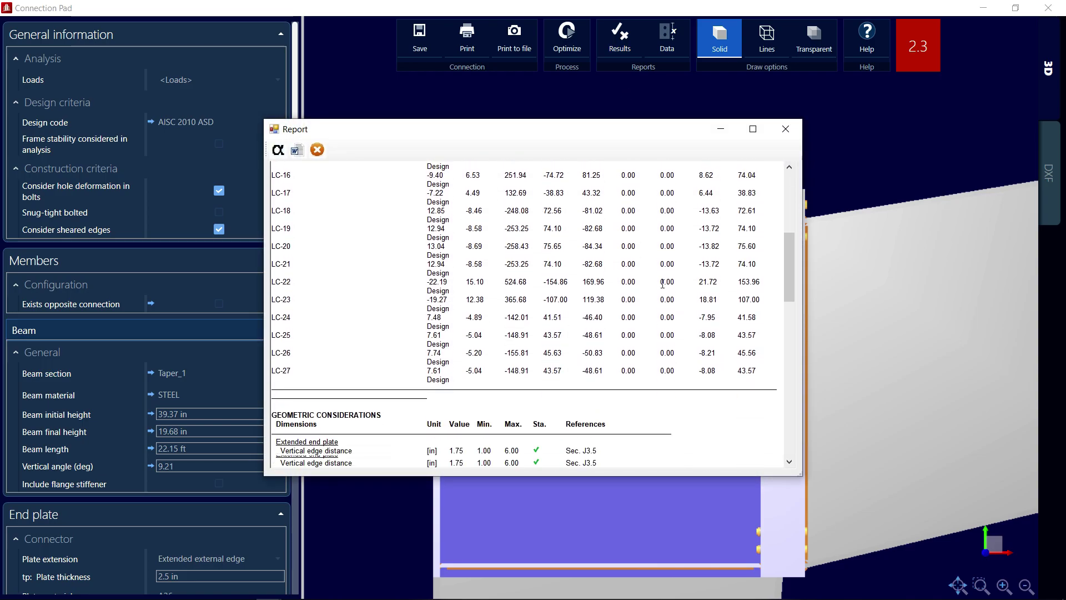
{"action": "scroll", "coordinate": [663, 283], "scroll_direction": "down", "scroll_amount": 3}
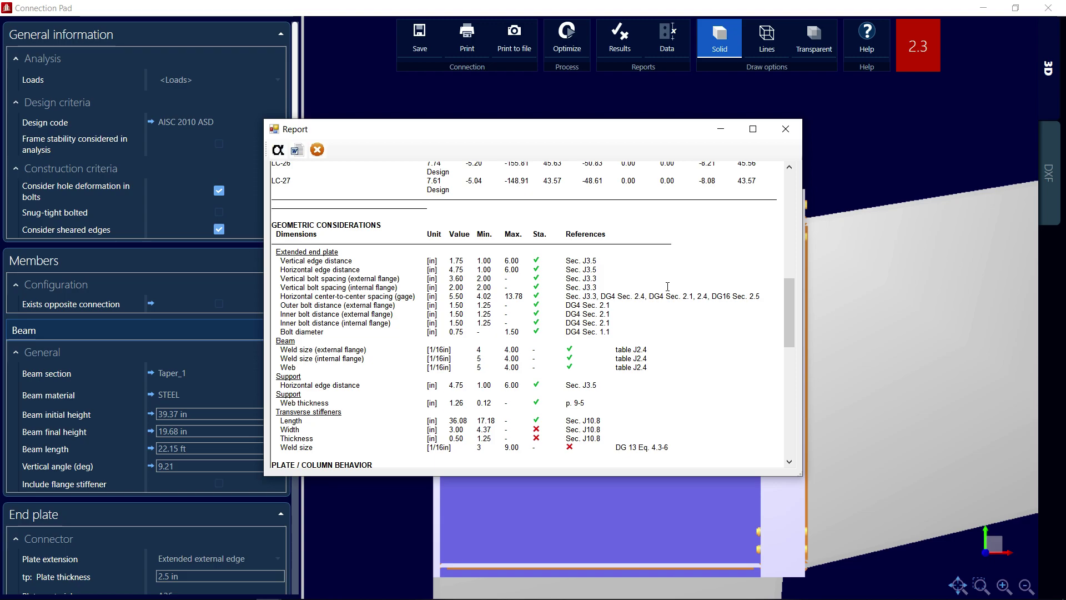
{"action": "scroll", "coordinate": [663, 286], "scroll_direction": "down", "scroll_amount": 1}
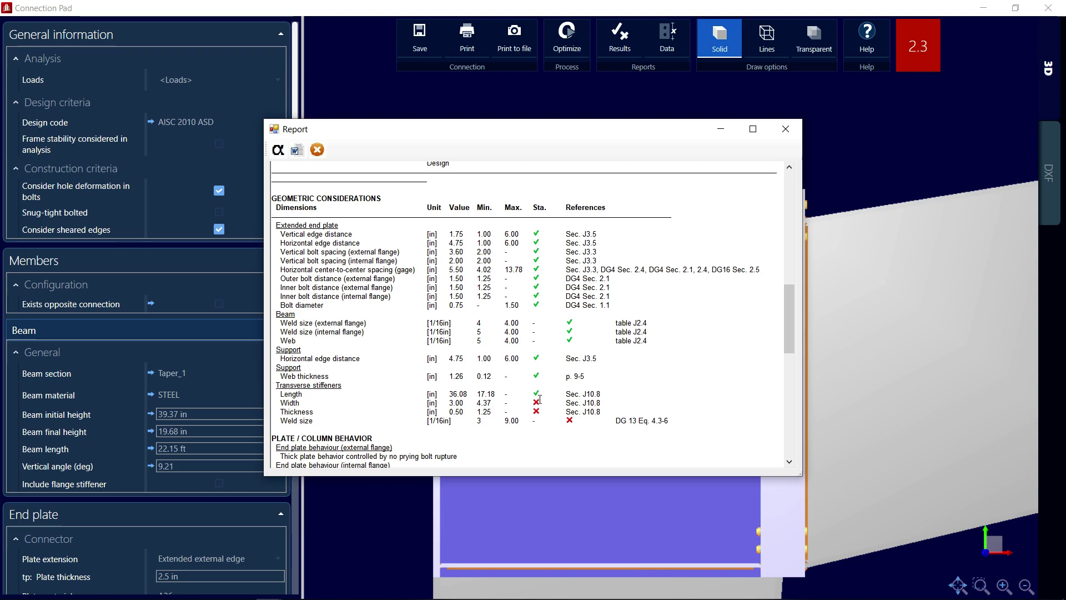
{"action": "scroll", "coordinate": [540, 399], "scroll_direction": "down", "scroll_amount": 1}
{"action": "scroll", "coordinate": [539, 399], "scroll_direction": "down", "scroll_amount": 3}
{"action": "scroll", "coordinate": [539, 399], "scroll_direction": "down", "scroll_amount": 3}
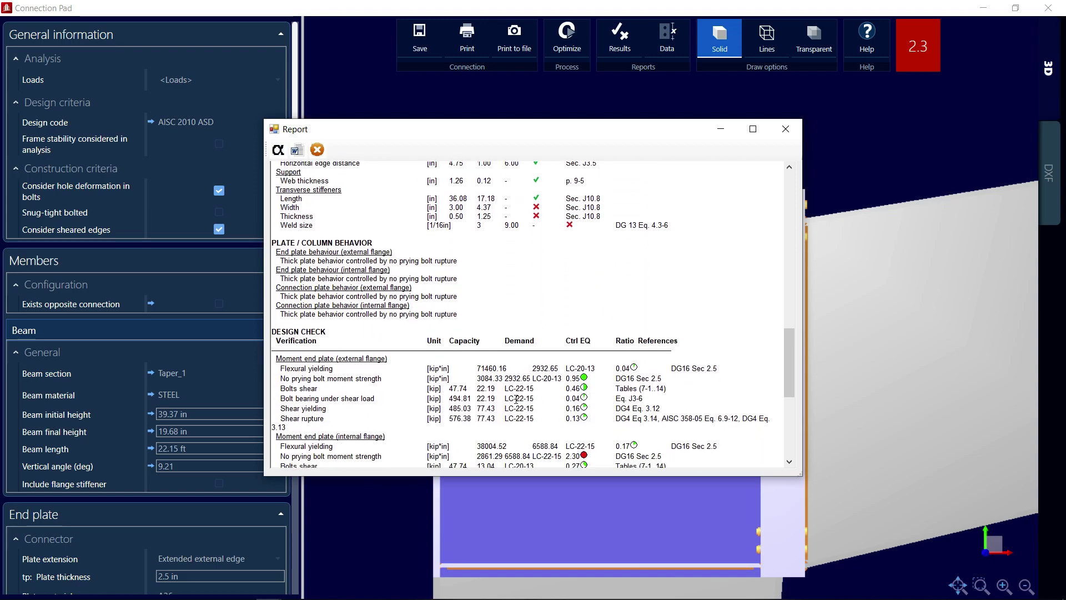
{"action": "left_click", "coordinate": [785, 129]}
Step: Set the transverse stiffeners' width of the knee connection to 6 in
{"action": "scroll", "coordinate": [282, 361], "scroll_direction": "down", "scroll_amount": 15}
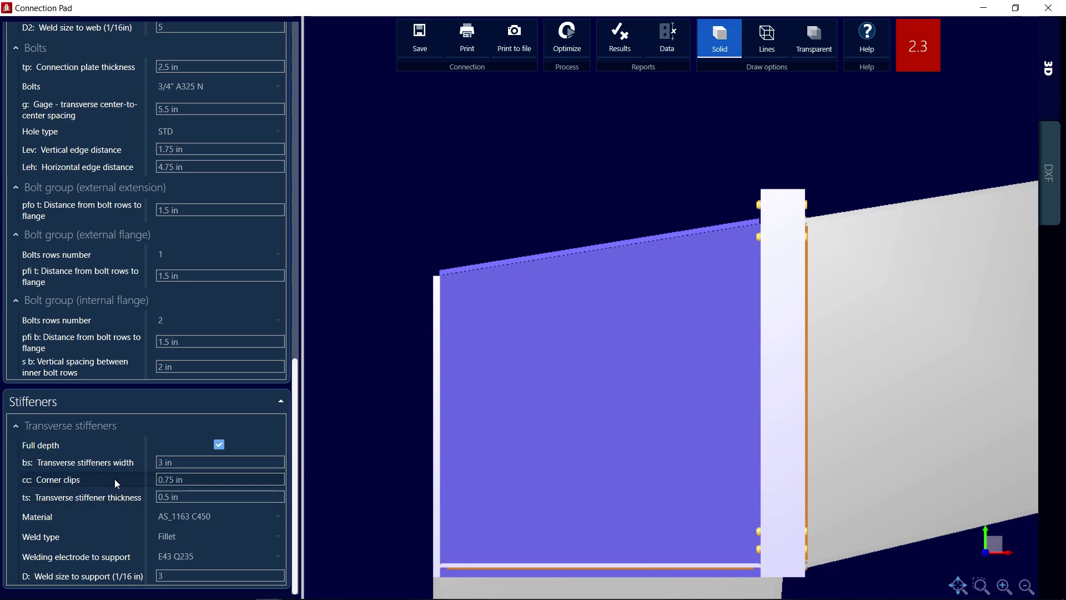
{"action": "left_click", "coordinate": [159, 462]}
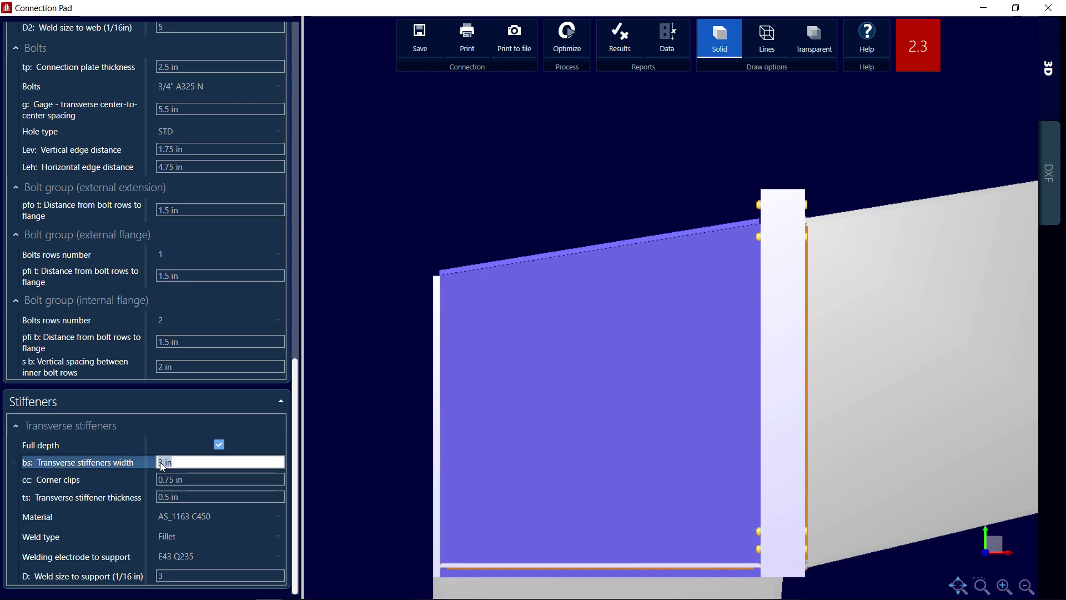
{"action": "key", "text": "BackSpace"}
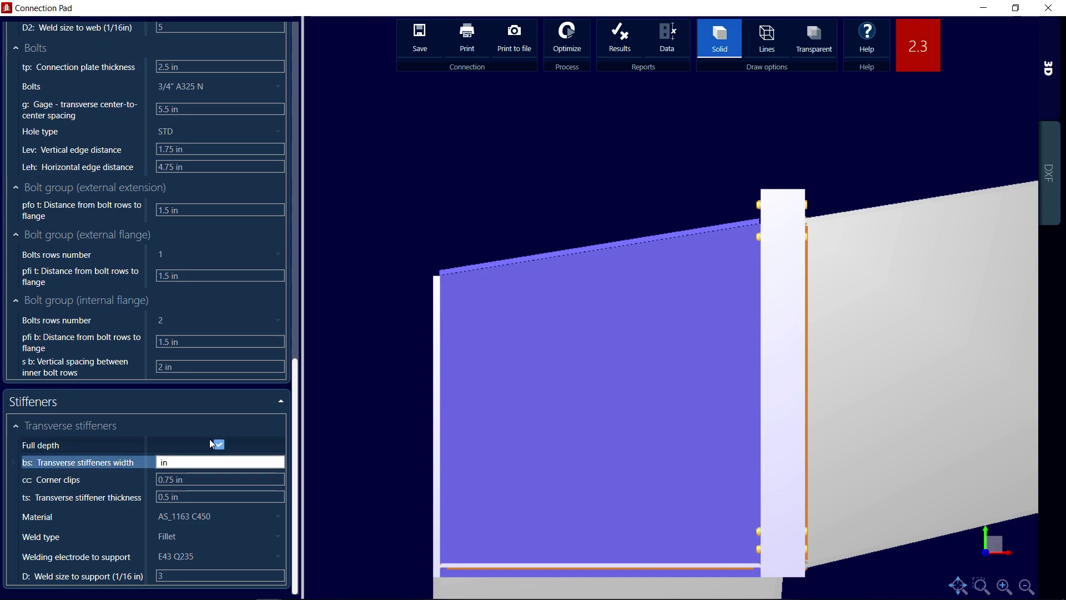
{"action": "type", "text": "6"}
{"action": "left_click", "coordinate": [195, 443]}
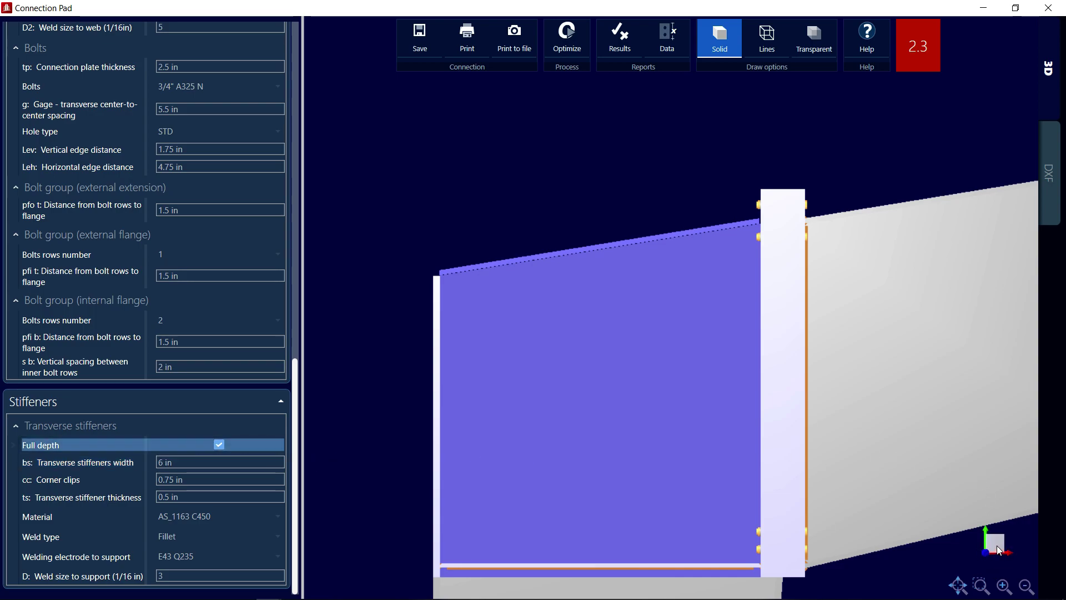
Step: Examine the knee connection's 3D model in isometric and front views, looking at the end plate, bolts and stiffener area
{"action": "mouse_move", "coordinate": [993, 553]}
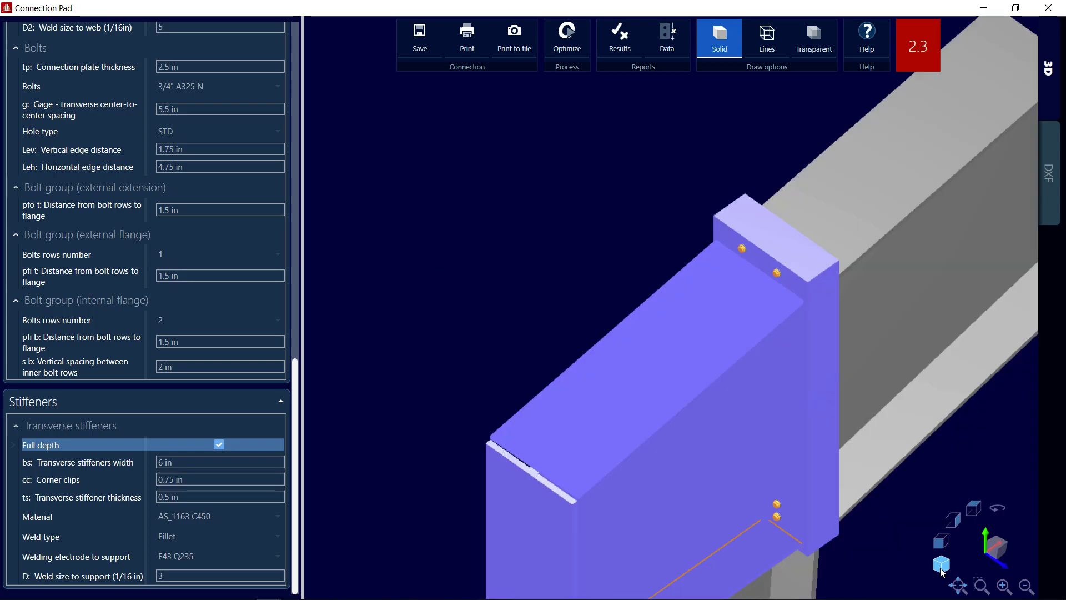
{"action": "left_click", "coordinate": [933, 566]}
{"action": "scroll", "coordinate": [797, 474], "scroll_direction": "down", "scroll_amount": 2}
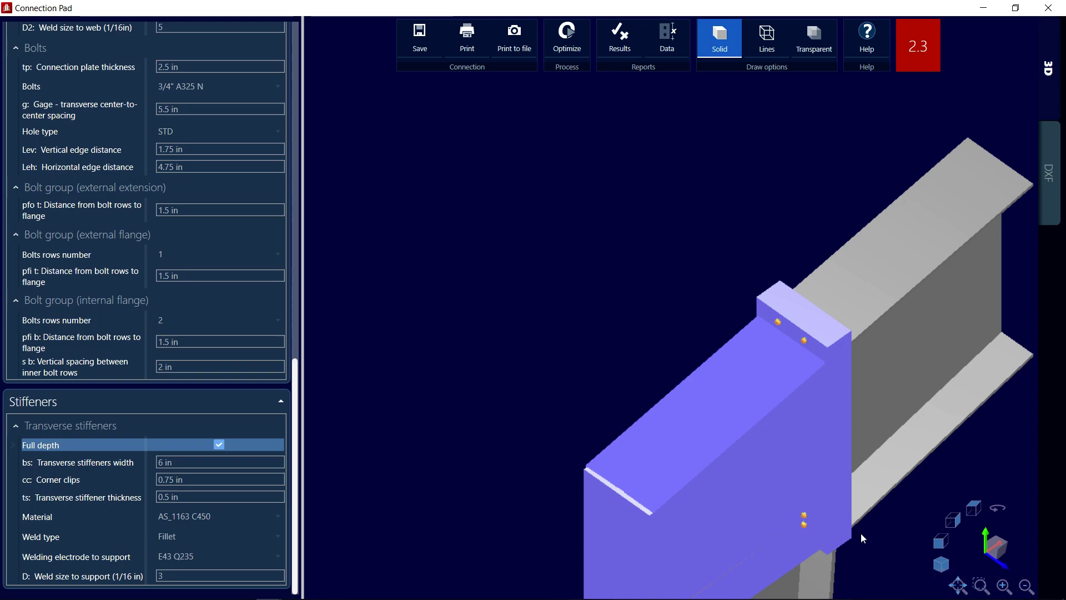
{"action": "left_click_drag", "start_coordinate": [866, 551], "coordinate": [843, 521]}
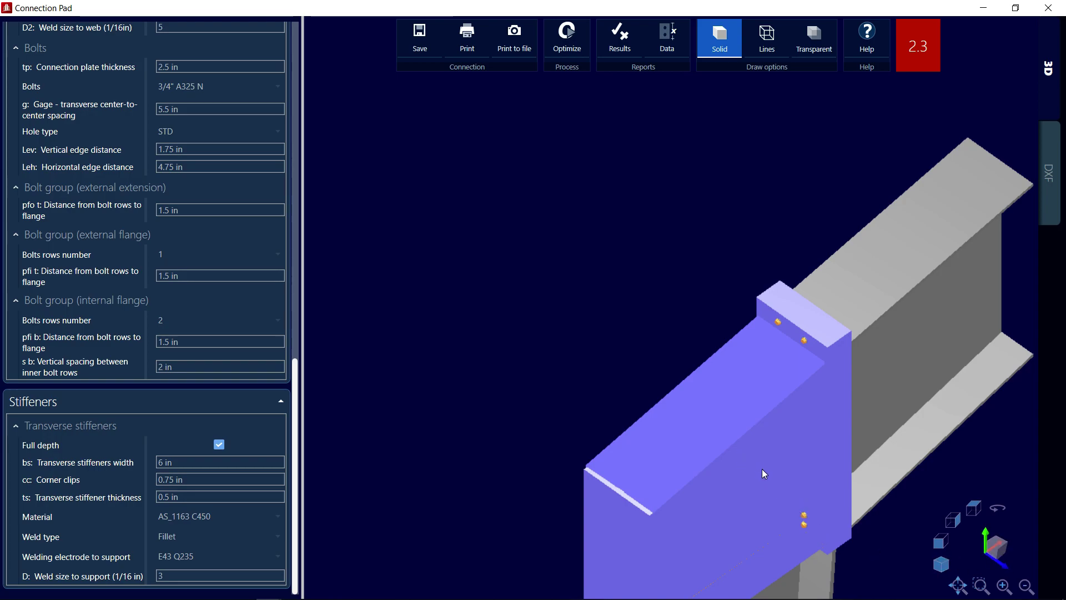
{"action": "scroll", "coordinate": [761, 469], "scroll_direction": "down", "scroll_amount": 1}
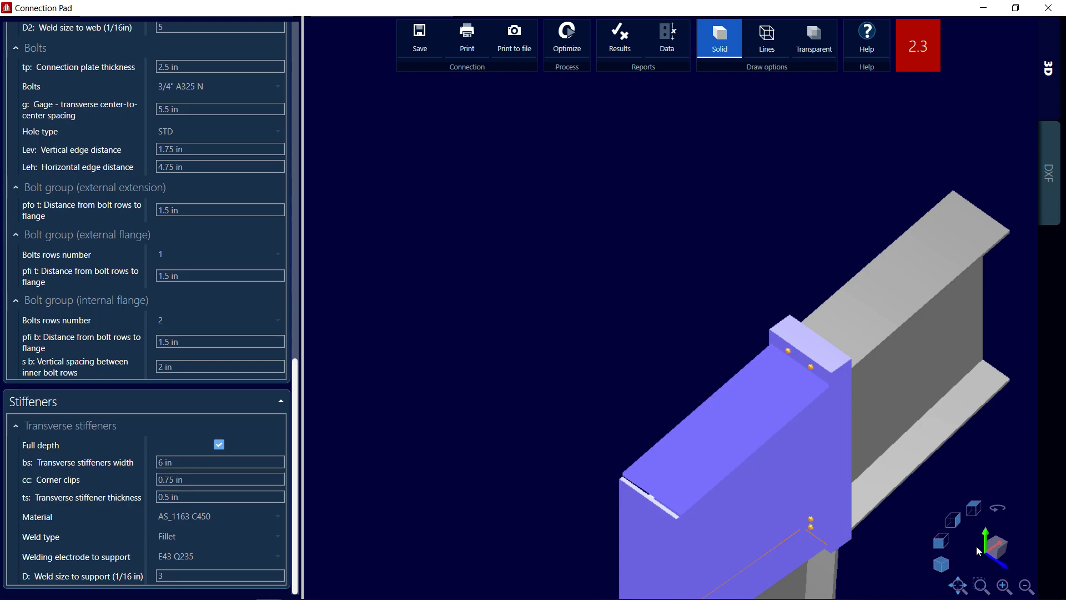
{"action": "left_click", "coordinate": [939, 541]}
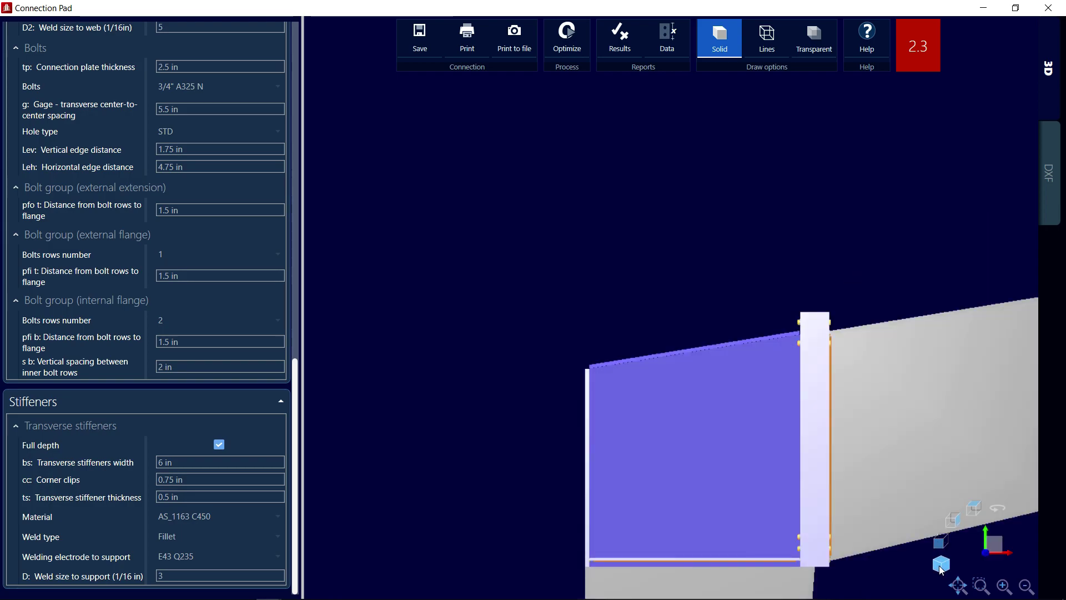
{"action": "left_click", "coordinate": [959, 586]}
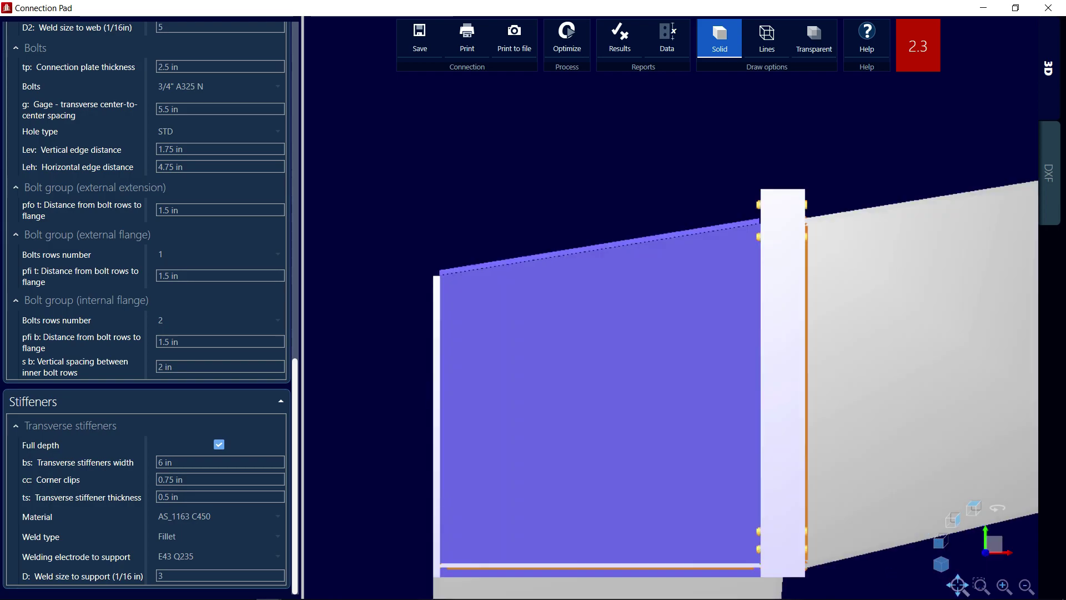
{"action": "left_click", "coordinate": [980, 587]}
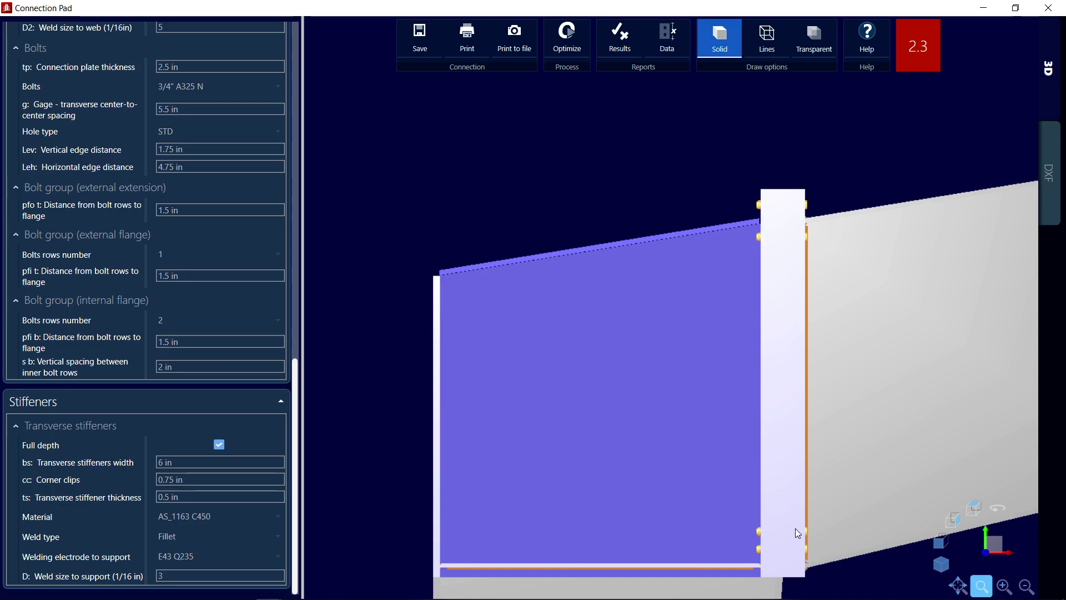
{"action": "left_click_drag", "start_coordinate": [781, 440], "coordinate": [744, 391]}
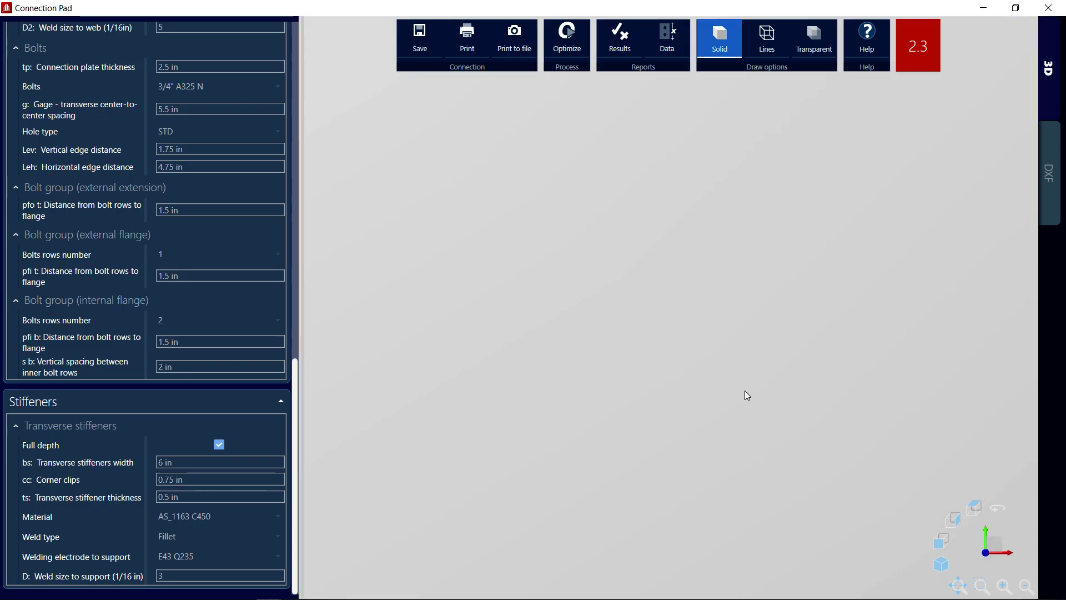
{"action": "left_click", "coordinate": [943, 564]}
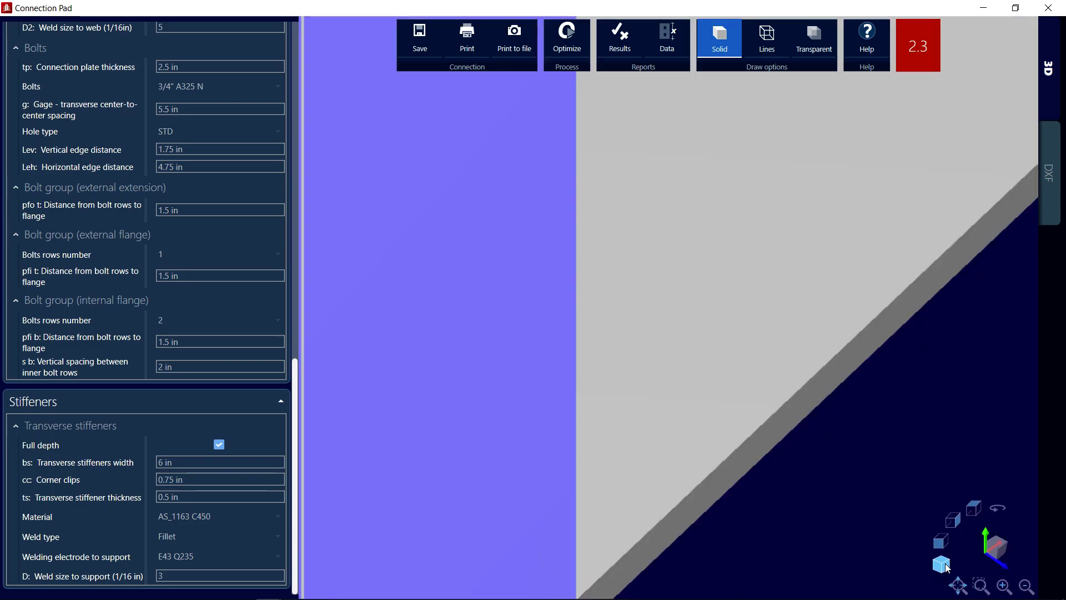
{"action": "scroll", "coordinate": [734, 412], "scroll_direction": "down", "scroll_amount": 3}
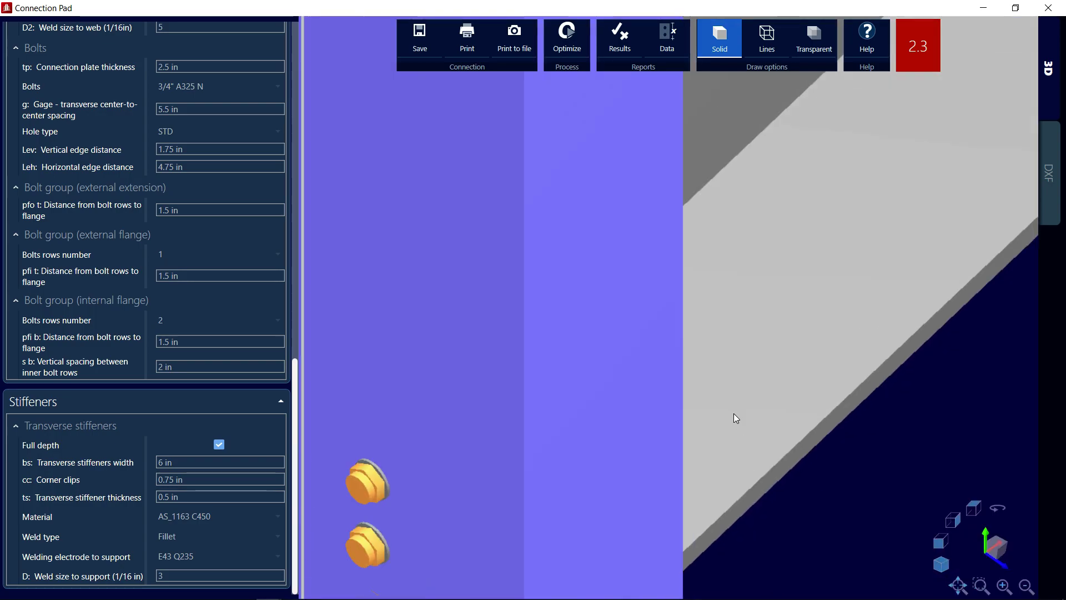
{"action": "scroll", "coordinate": [757, 442], "scroll_direction": "down", "scroll_amount": 4}
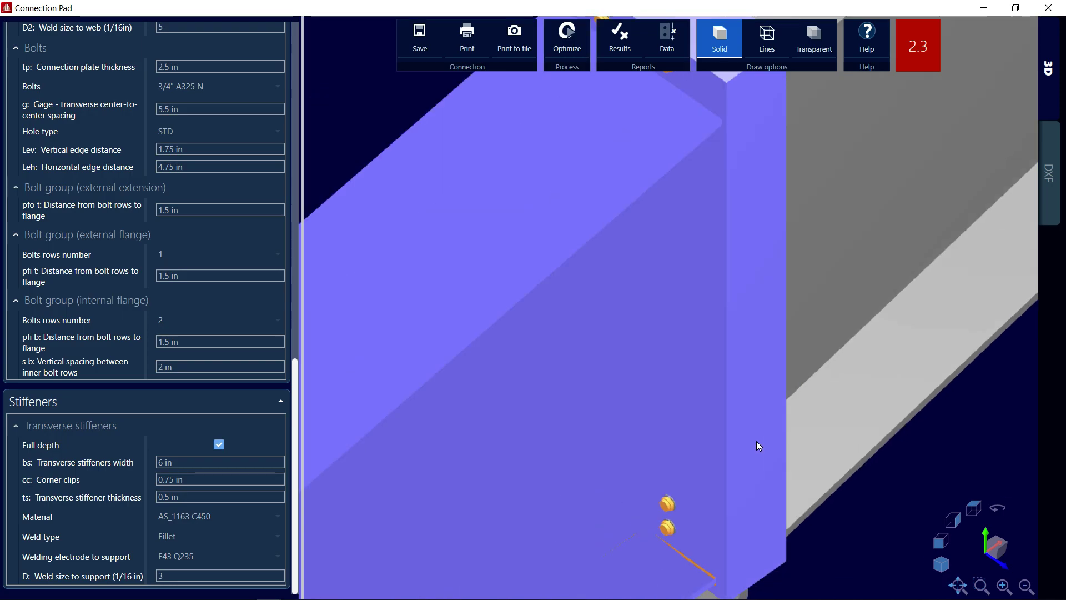
{"action": "scroll", "coordinate": [757, 442], "scroll_direction": "down", "scroll_amount": 3}
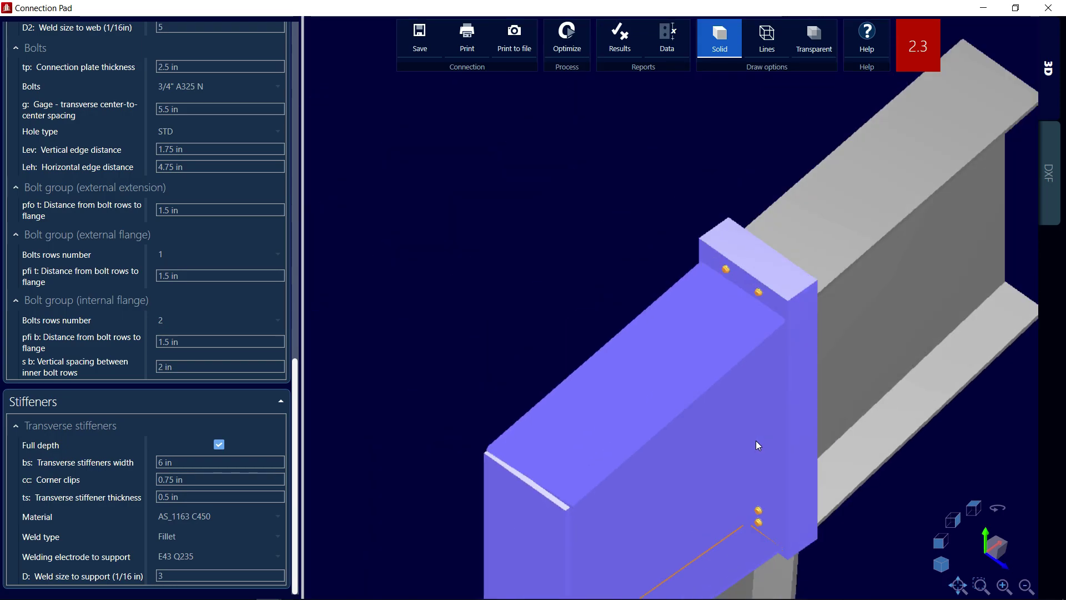
{"action": "scroll", "coordinate": [754, 426], "scroll_direction": "down", "scroll_amount": 3}
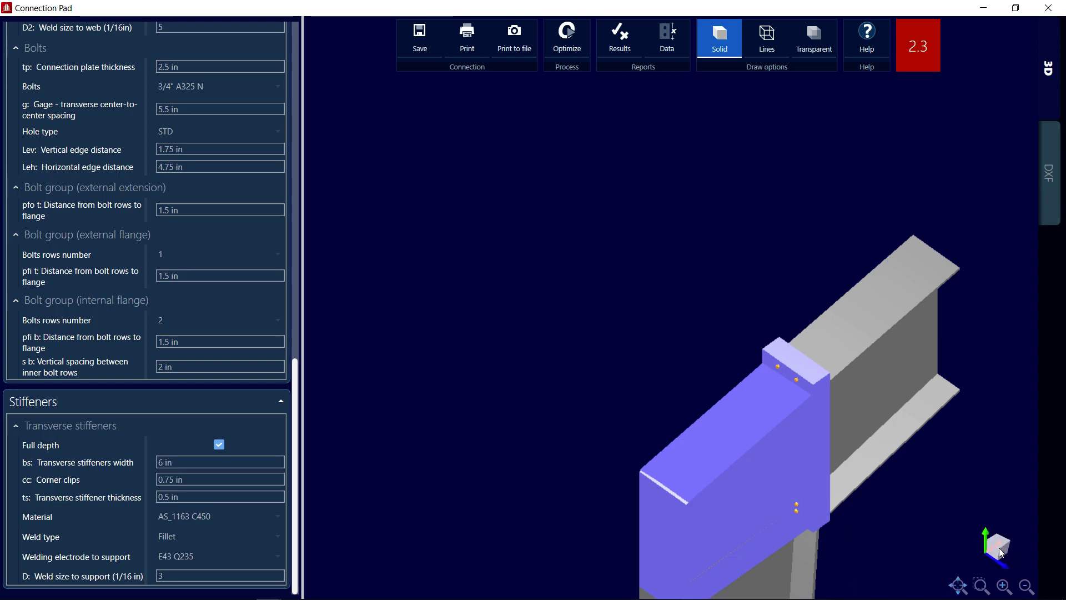
{"action": "mouse_move", "coordinate": [985, 560]}
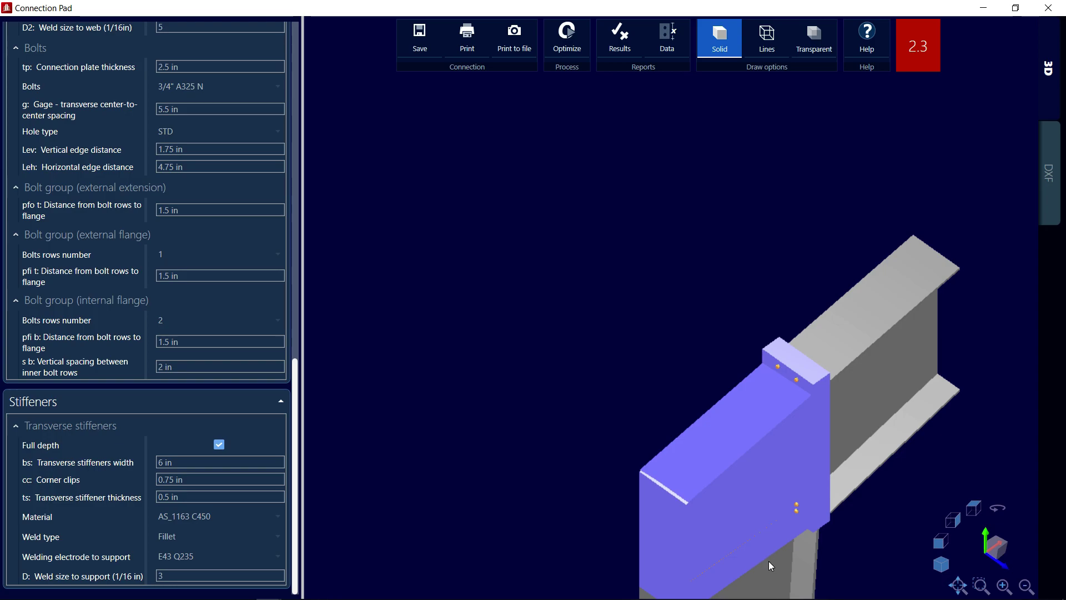
Step: Set the transverse stiffeners' width to 7 in
{"action": "left_click", "coordinate": [163, 464]}
{"action": "double_click", "coordinate": [163, 464]}
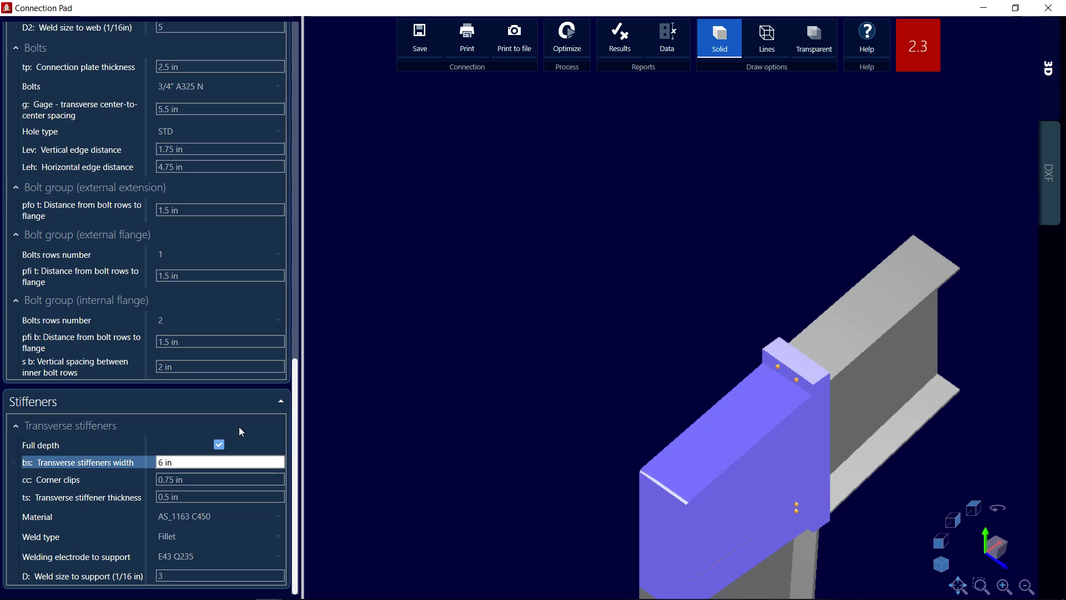
{"action": "key", "text": "BackSpace"}
{"action": "type", "text": "7"}
{"action": "key", "text": "Tab"}
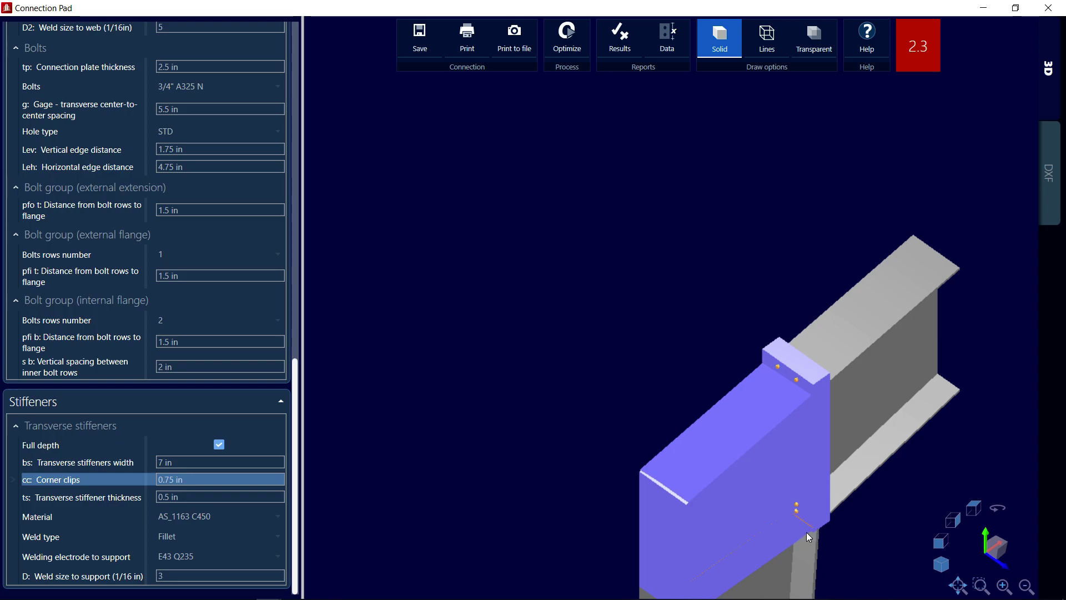
Step: Set the transverse stiffener thickness to 1.5 in and its weld size to support to 9 (1/16 in)
{"action": "left_click", "coordinate": [162, 498]}
{"action": "left_click", "coordinate": [162, 498]}
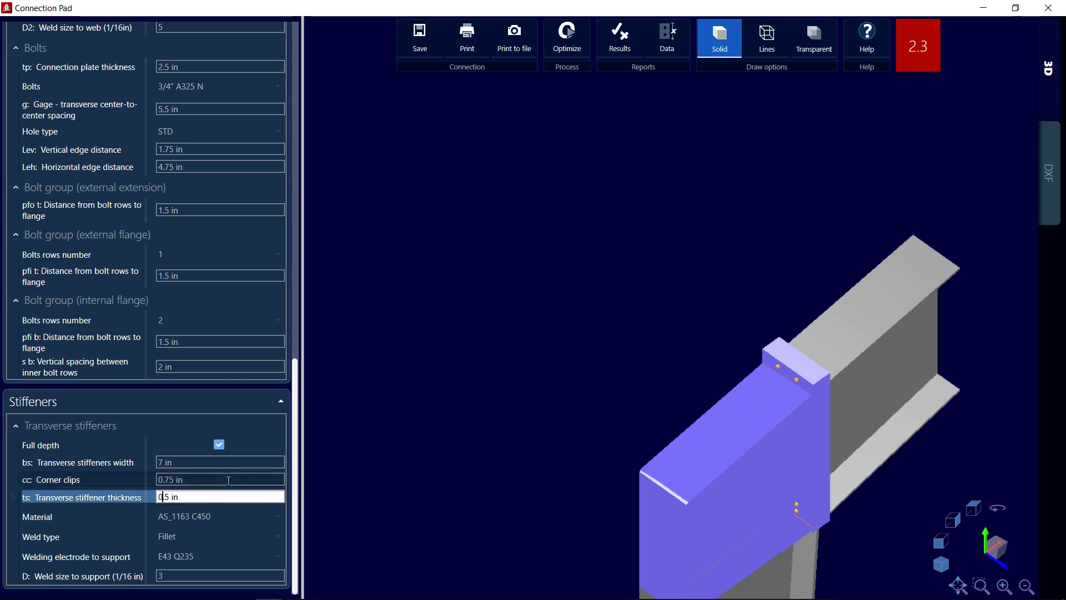
{"action": "key", "text": "BackSpace"}
{"action": "type", "text": "1"}
{"action": "left_click", "coordinate": [223, 475]}
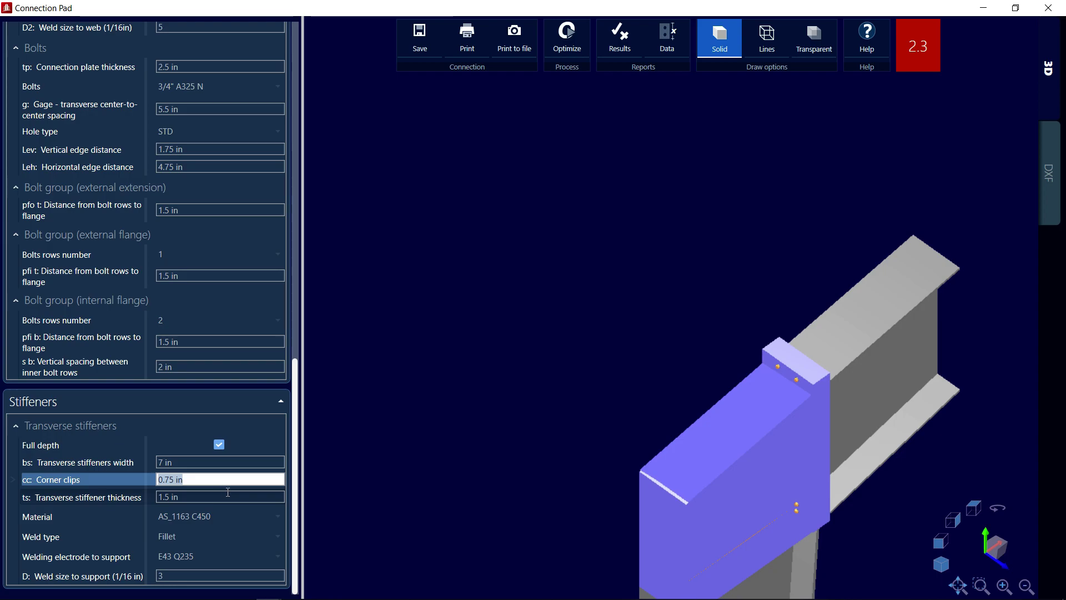
{"action": "left_click", "coordinate": [174, 574]}
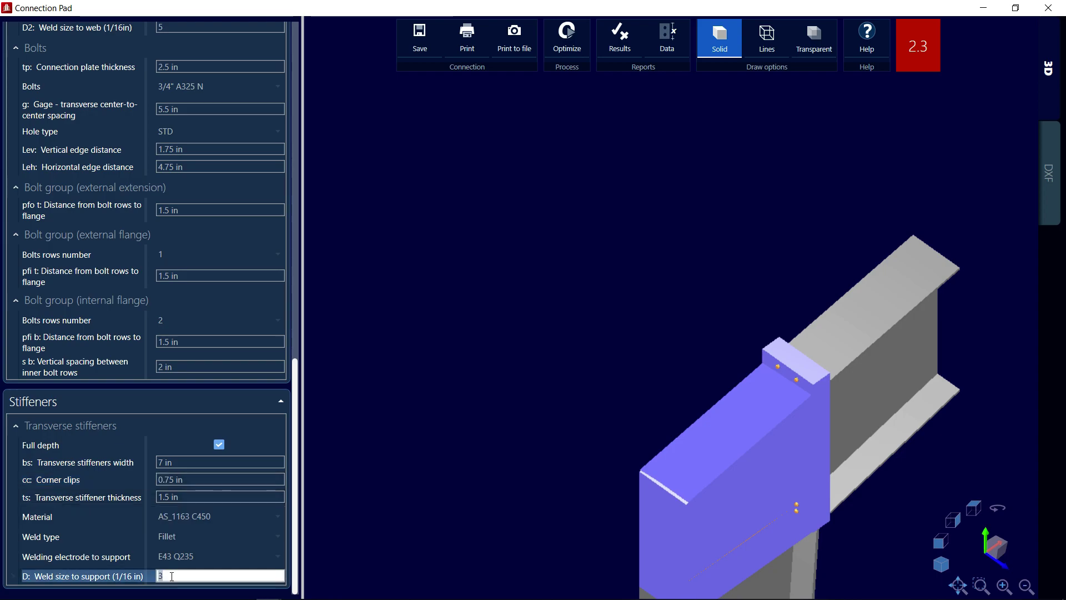
{"action": "type", "text": "9"}
{"action": "key", "text": "Return"}
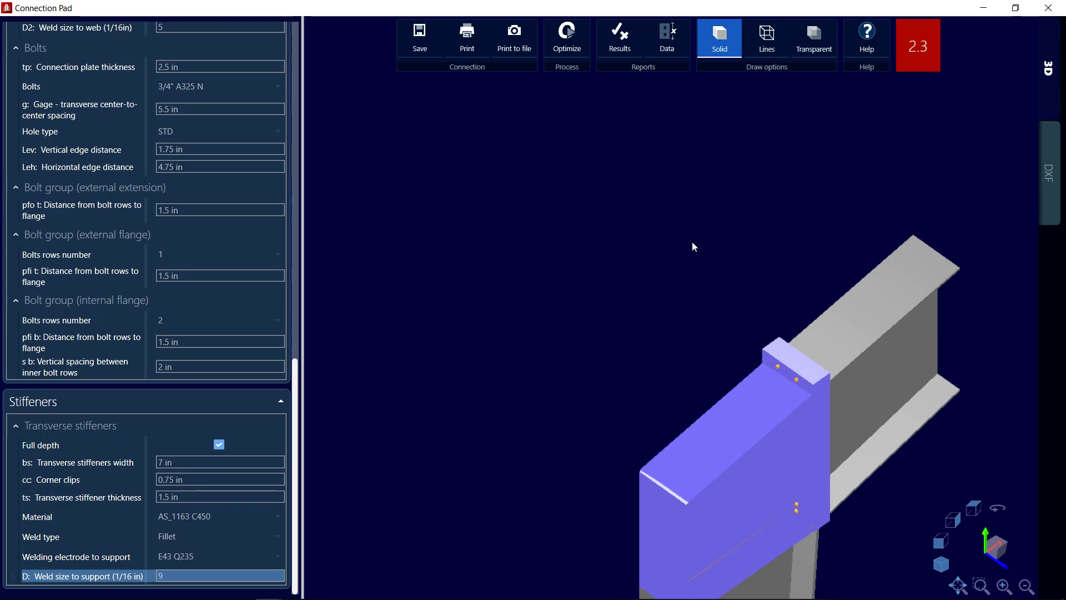
Step: Review the stiffener geometry and the internal flange's no prying bolt moment strength in the results report, and close it
{"action": "left_click", "coordinate": [616, 49]}
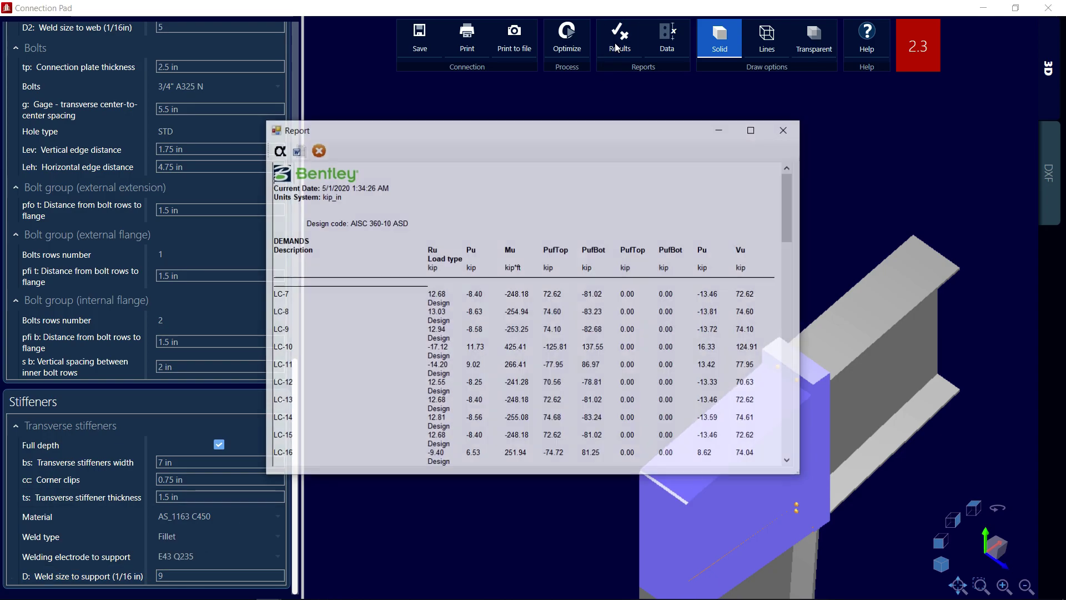
{"action": "scroll", "coordinate": [607, 231], "scroll_direction": "down", "scroll_amount": 15}
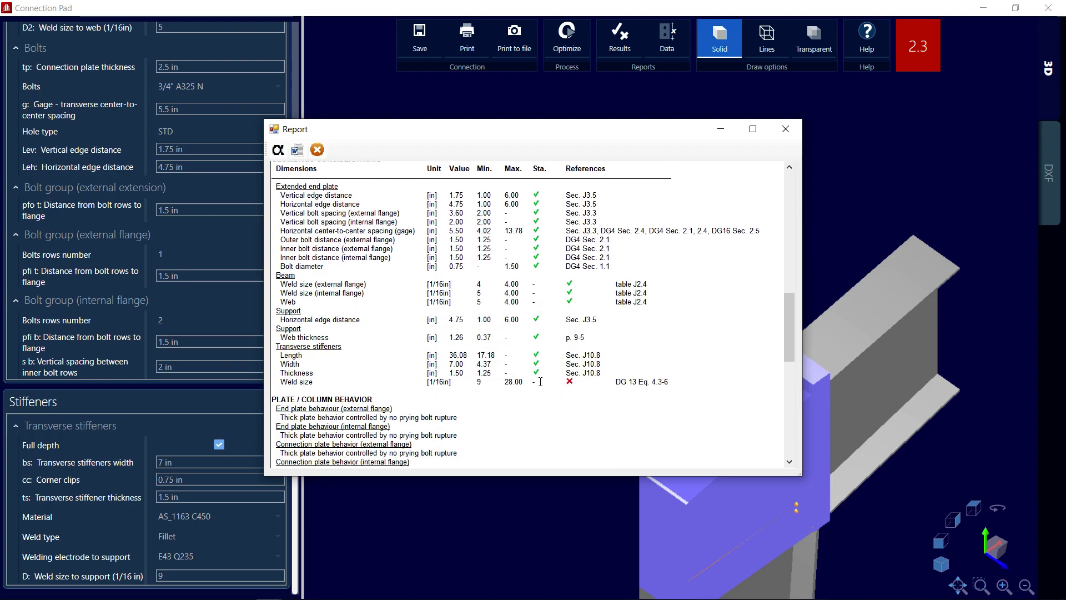
{"action": "scroll", "coordinate": [542, 328], "scroll_direction": "down", "scroll_amount": 3}
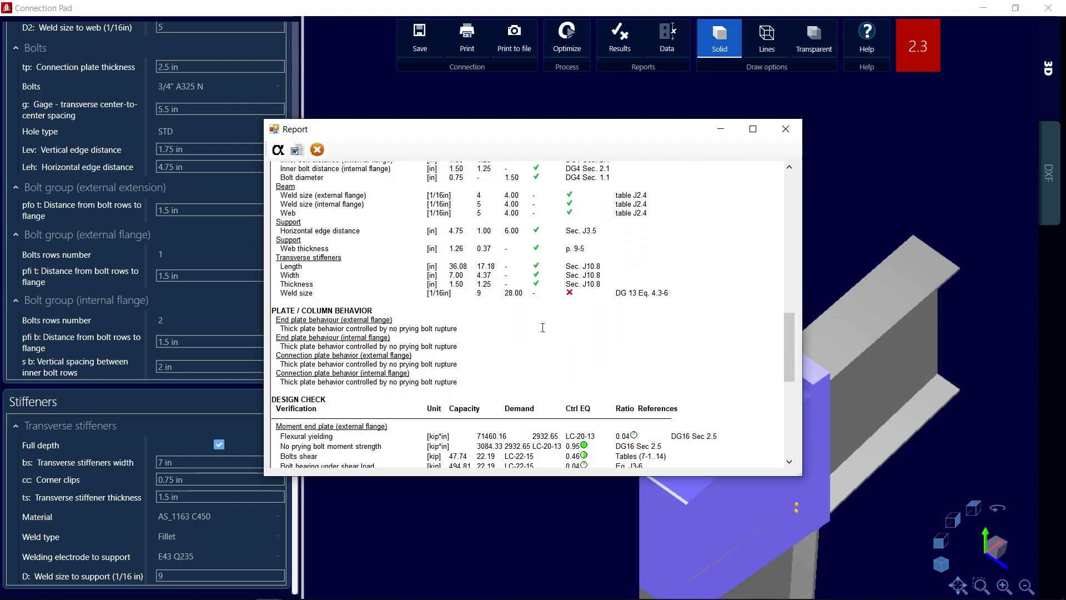
{"action": "scroll", "coordinate": [542, 328], "scroll_direction": "down", "scroll_amount": 4}
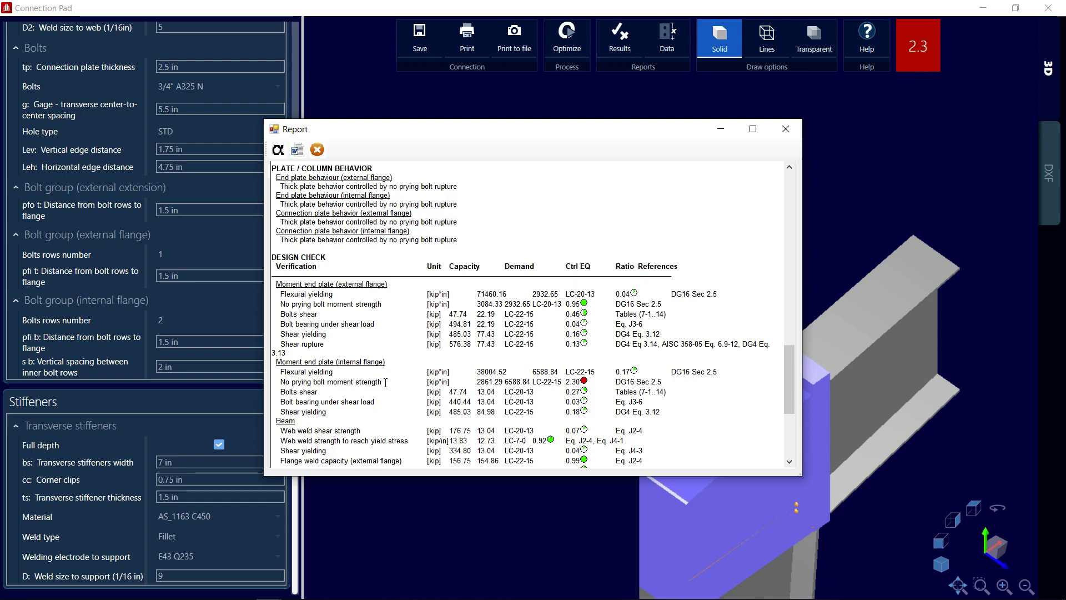
{"action": "left_click_drag", "start_coordinate": [384, 382], "coordinate": [288, 382]}
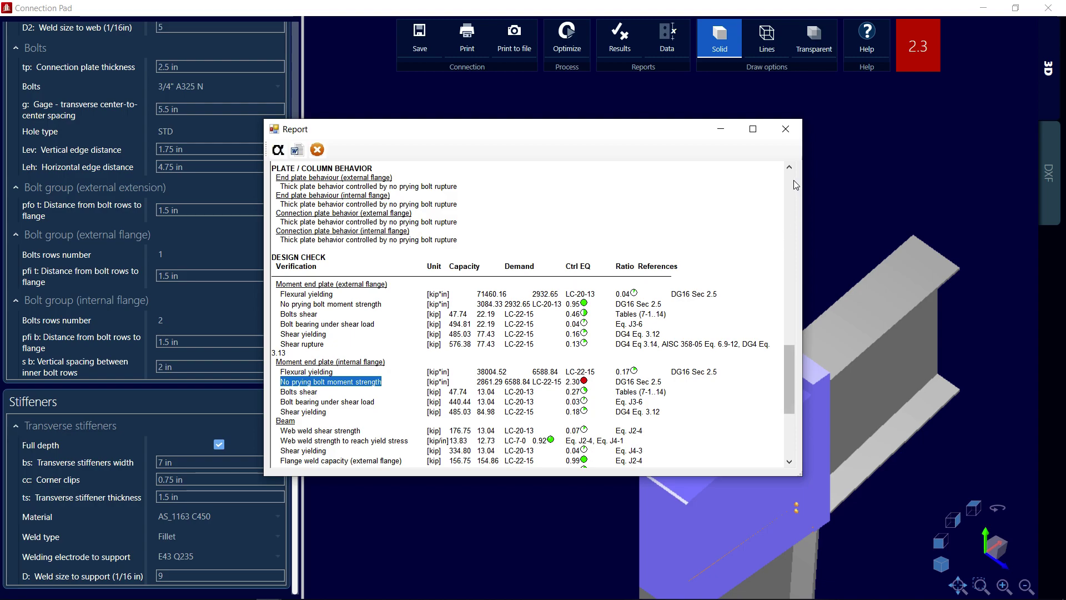
{"action": "left_click", "coordinate": [785, 129]}
Step: Change the end plate connection's bolts to 1" A490 X from the AISC United States group
{"action": "scroll", "coordinate": [262, 291], "scroll_direction": "up", "scroll_amount": 5}
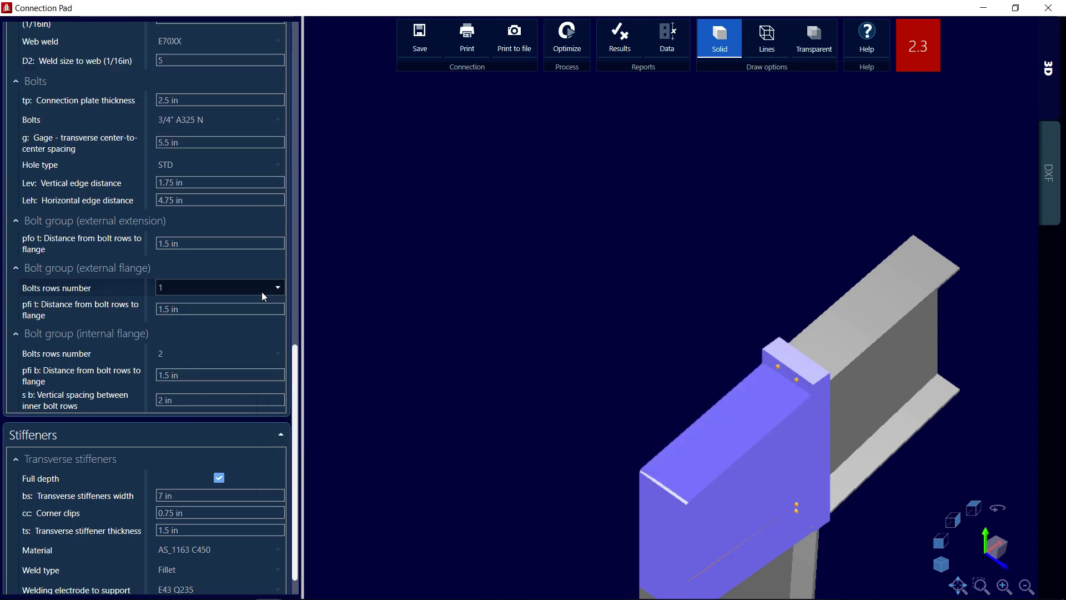
{"action": "scroll", "coordinate": [262, 291], "scroll_direction": "up", "scroll_amount": 5}
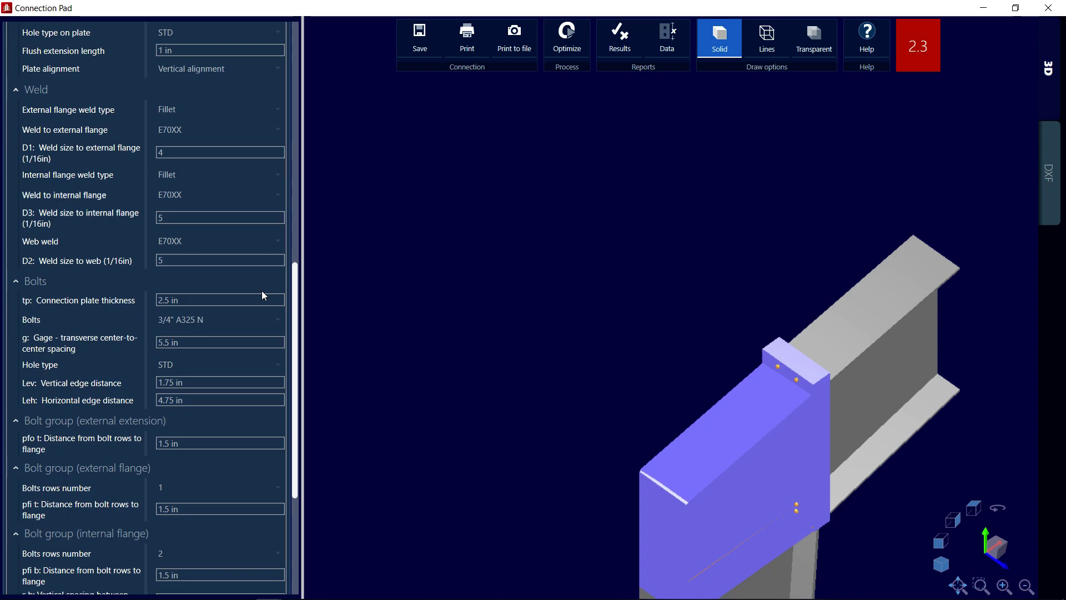
{"action": "scroll", "coordinate": [262, 291], "scroll_direction": "up", "scroll_amount": 5}
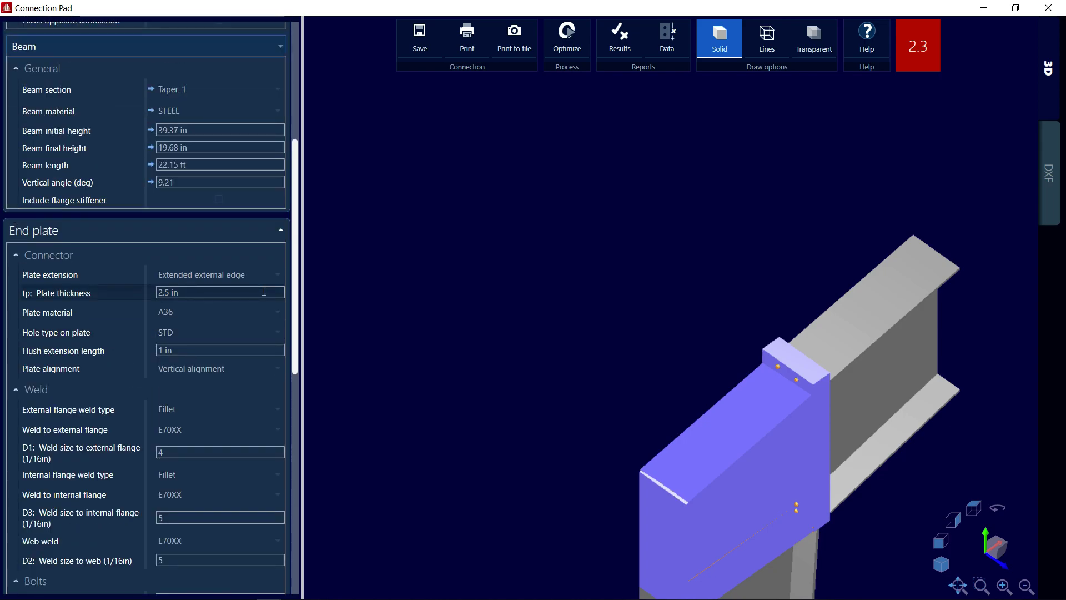
{"action": "scroll", "coordinate": [264, 291], "scroll_direction": "down", "scroll_amount": 4}
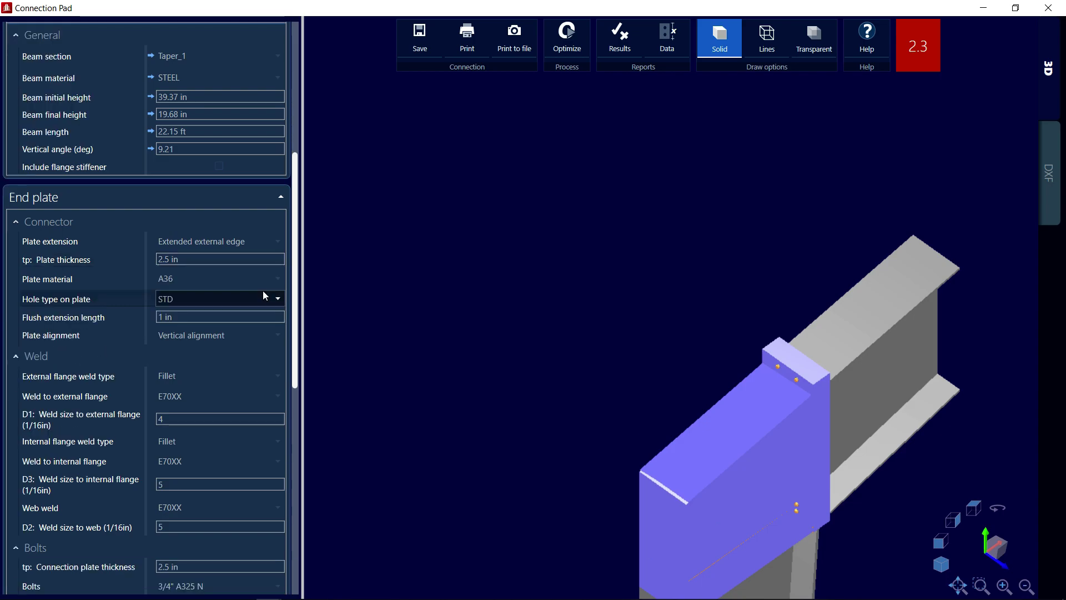
{"action": "scroll", "coordinate": [264, 295], "scroll_direction": "down", "scroll_amount": 1}
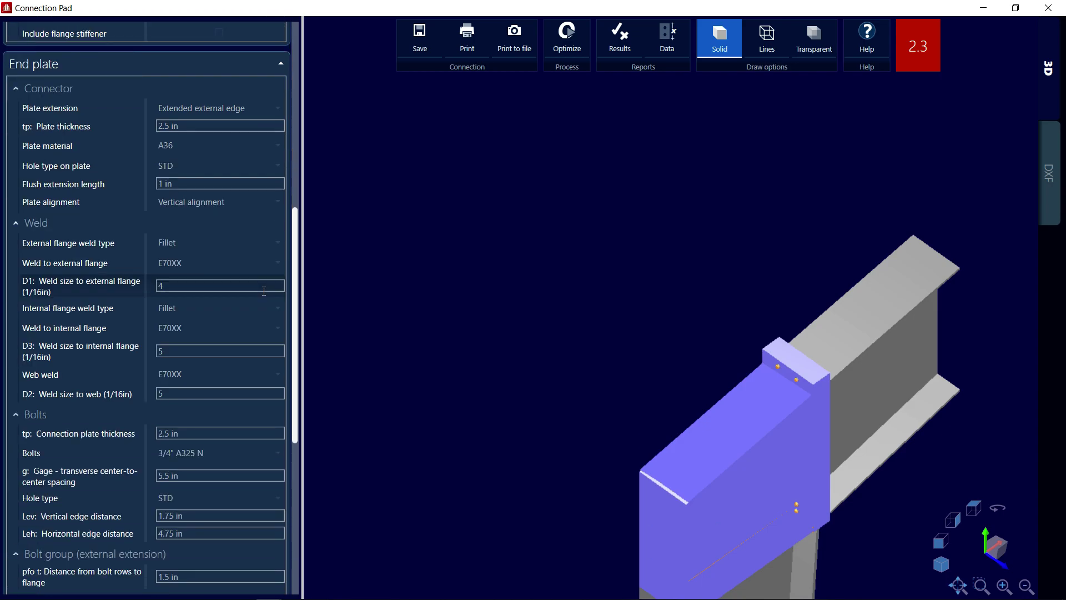
{"action": "scroll", "coordinate": [263, 291], "scroll_direction": "down", "scroll_amount": 2}
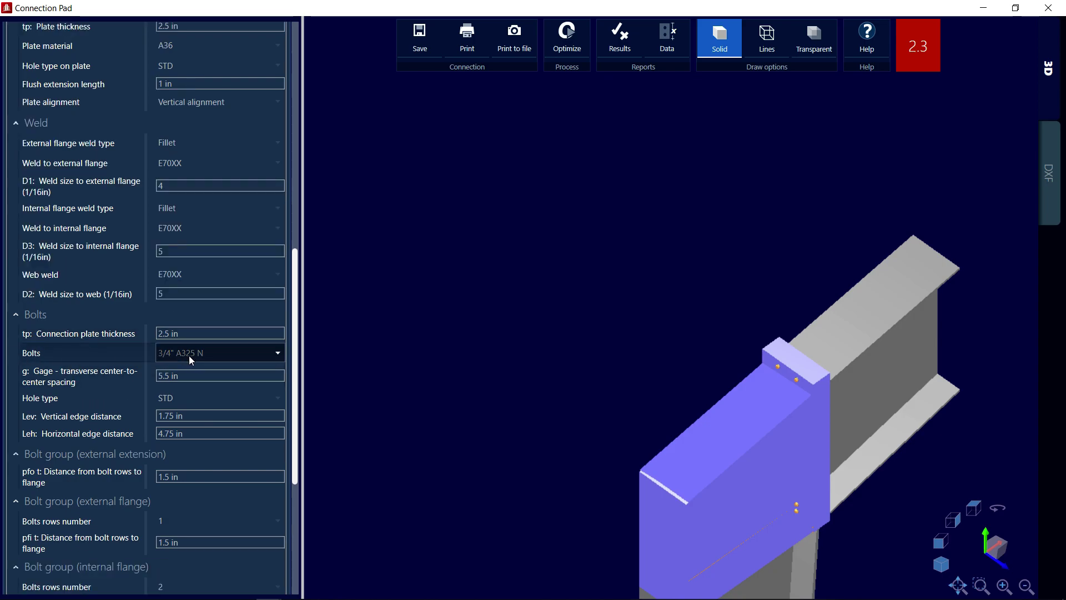
{"action": "left_click", "coordinate": [270, 355]}
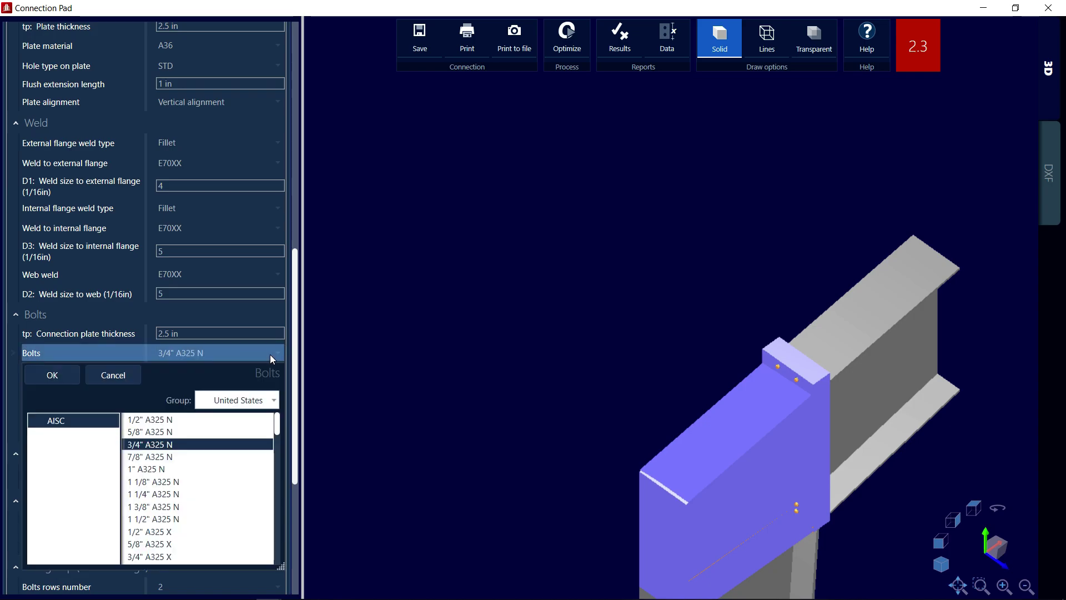
{"action": "scroll", "coordinate": [228, 455], "scroll_direction": "down", "scroll_amount": 9}
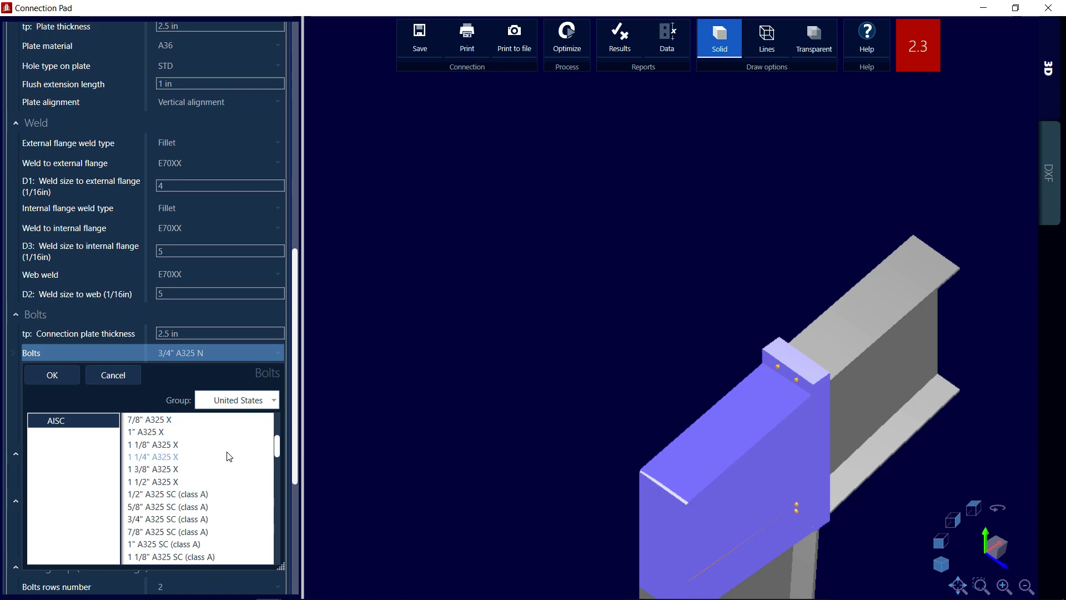
{"action": "scroll", "coordinate": [228, 457], "scroll_direction": "down", "scroll_amount": 4}
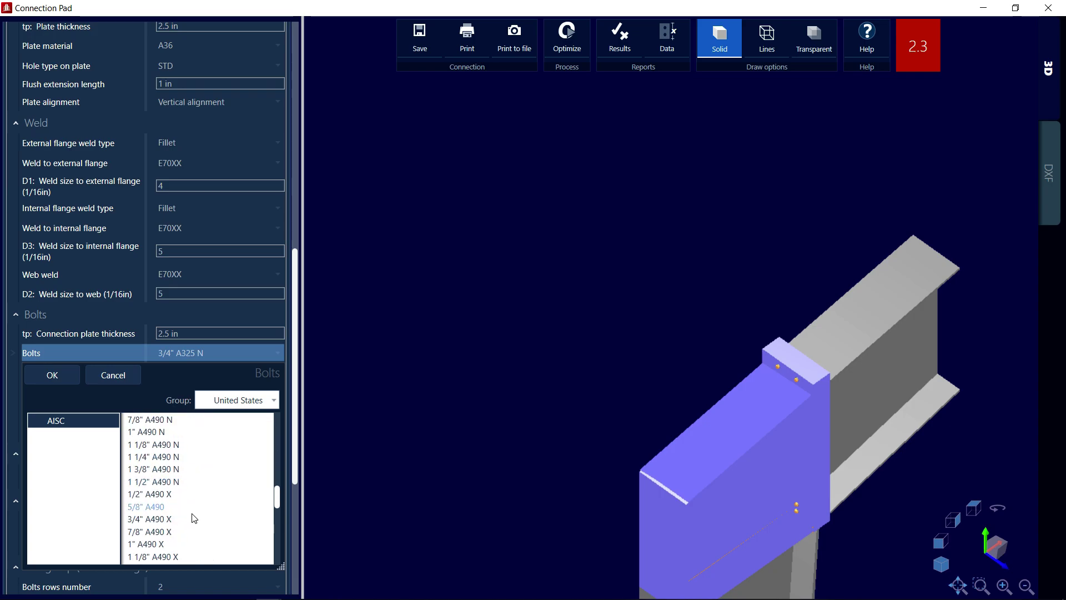
{"action": "double_click", "coordinate": [151, 543]}
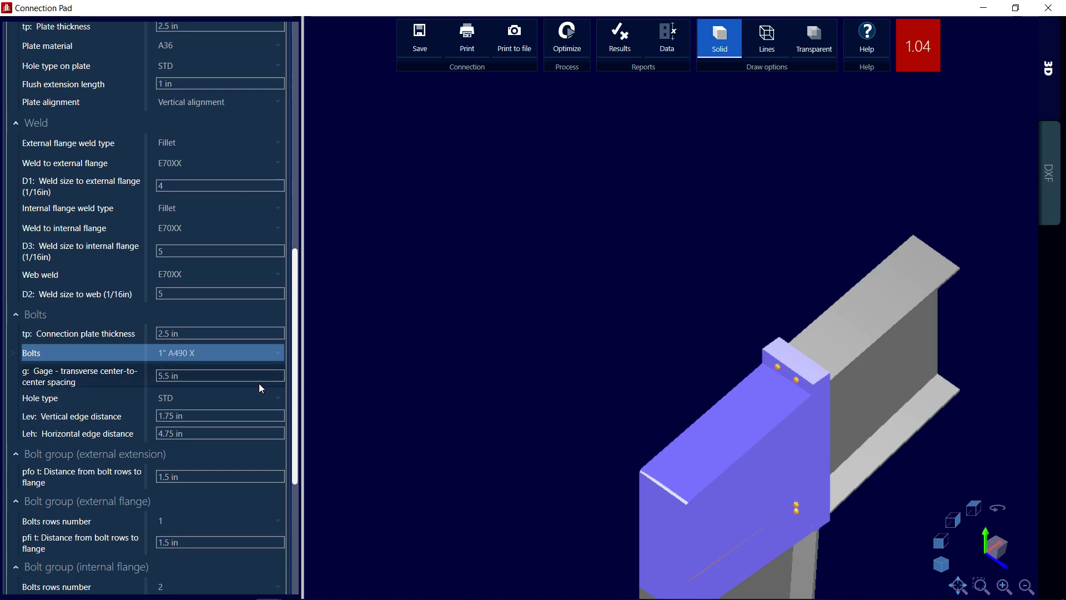
Step: Review the extended end plate's geometric considerations in the results report, including bolt spacing, and close it
{"action": "left_click", "coordinate": [619, 36]}
{"action": "scroll", "coordinate": [602, 239], "scroll_direction": "down", "scroll_amount": 10}
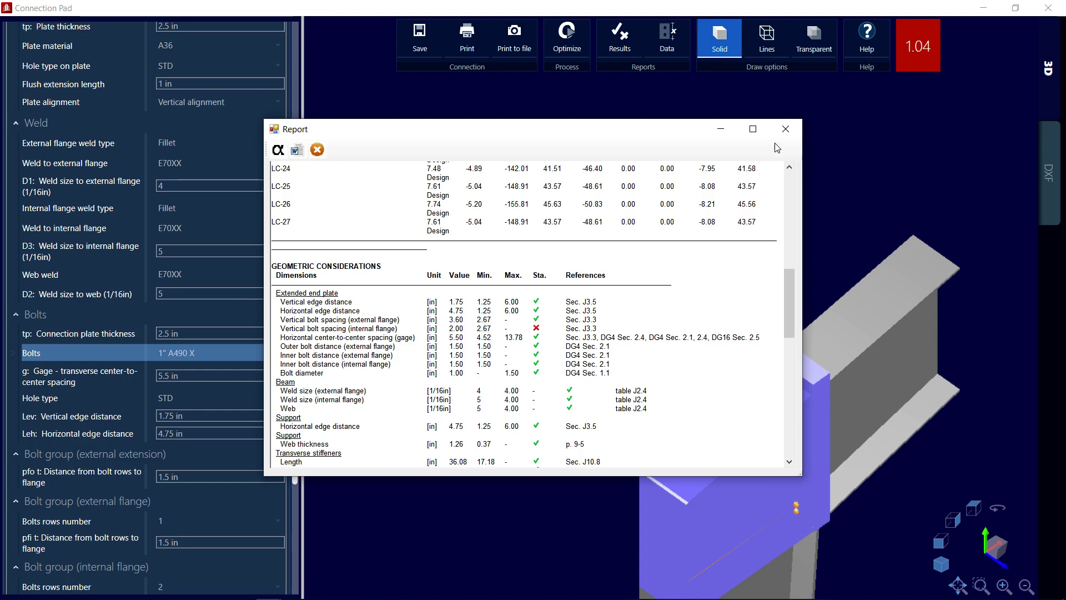
{"action": "left_click", "coordinate": [785, 128]}
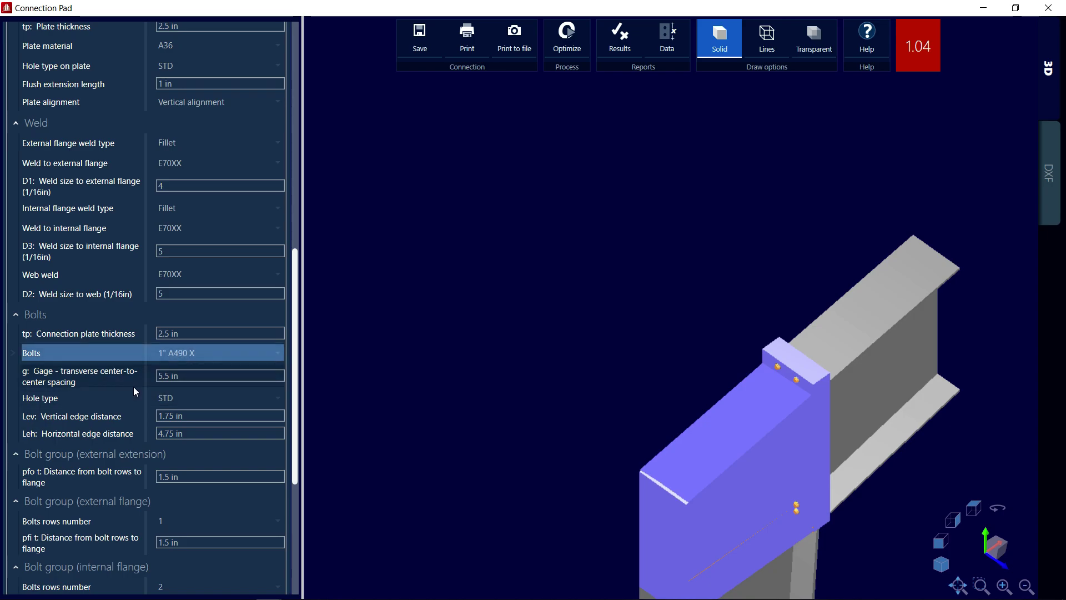
Step: Set the vertical spacing between inner bolt rows of the internal flange bolt group to 3 in
{"action": "scroll", "coordinate": [133, 392], "scroll_direction": "down", "scroll_amount": 1}
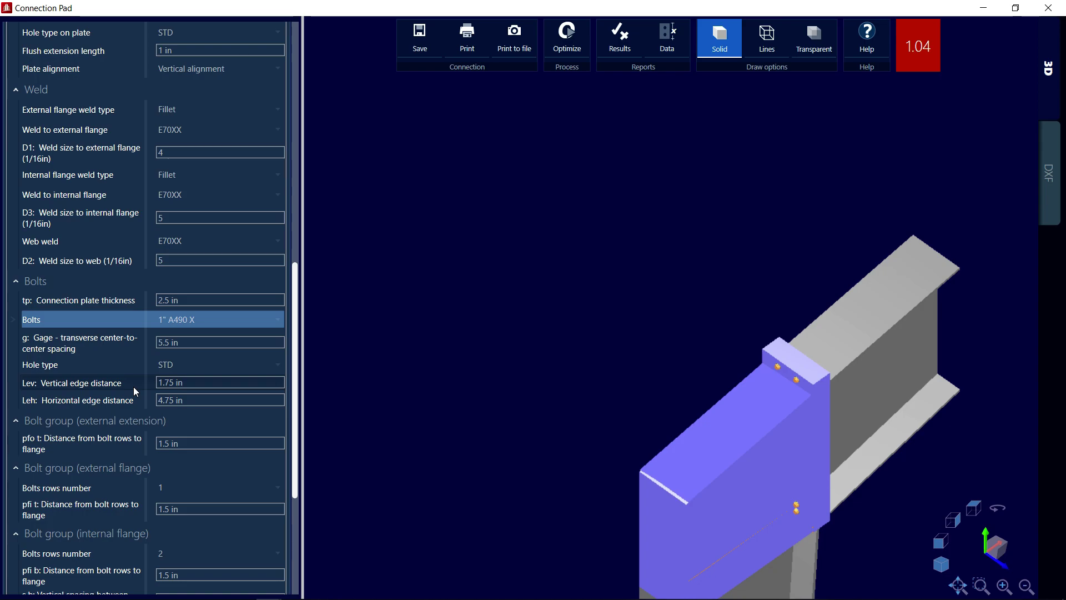
{"action": "scroll", "coordinate": [133, 387], "scroll_direction": "down", "scroll_amount": 3}
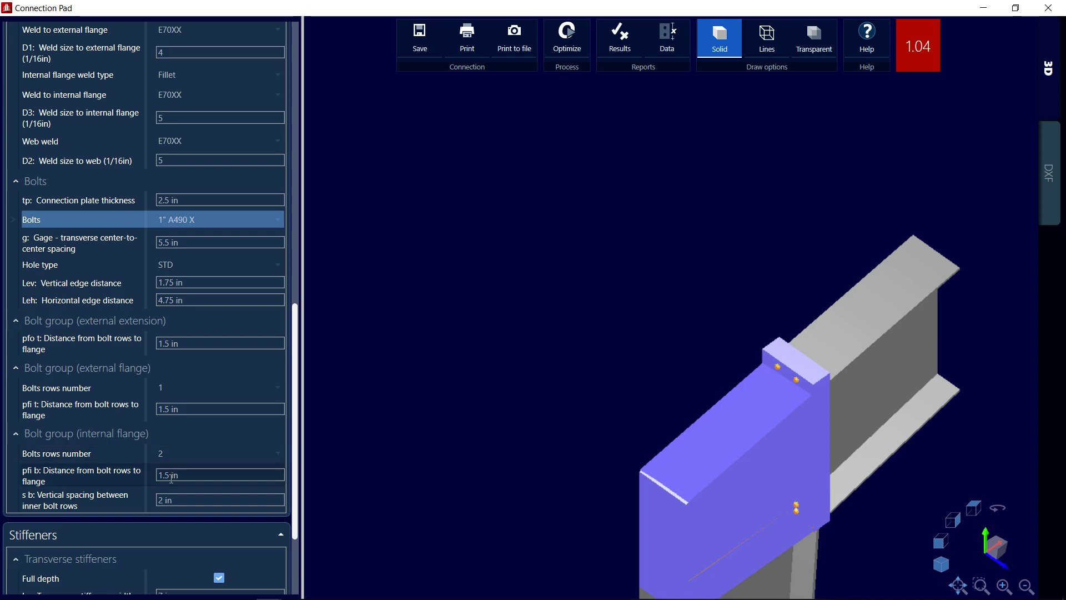
{"action": "left_click", "coordinate": [164, 500]}
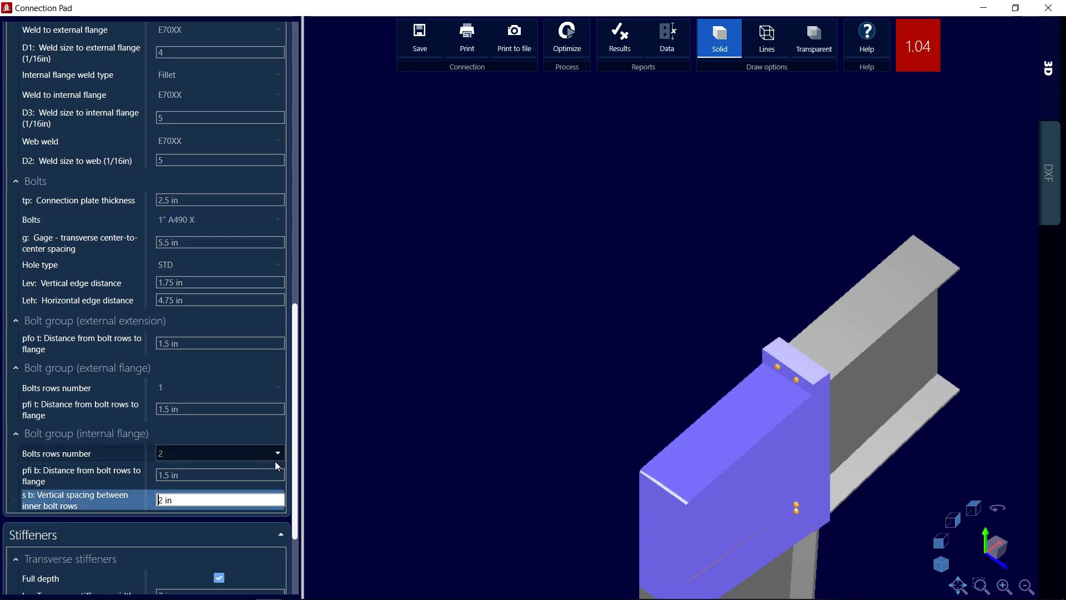
{"action": "key", "text": "Delete"}
{"action": "type", "text": "3"}
{"action": "key", "text": "Return"}
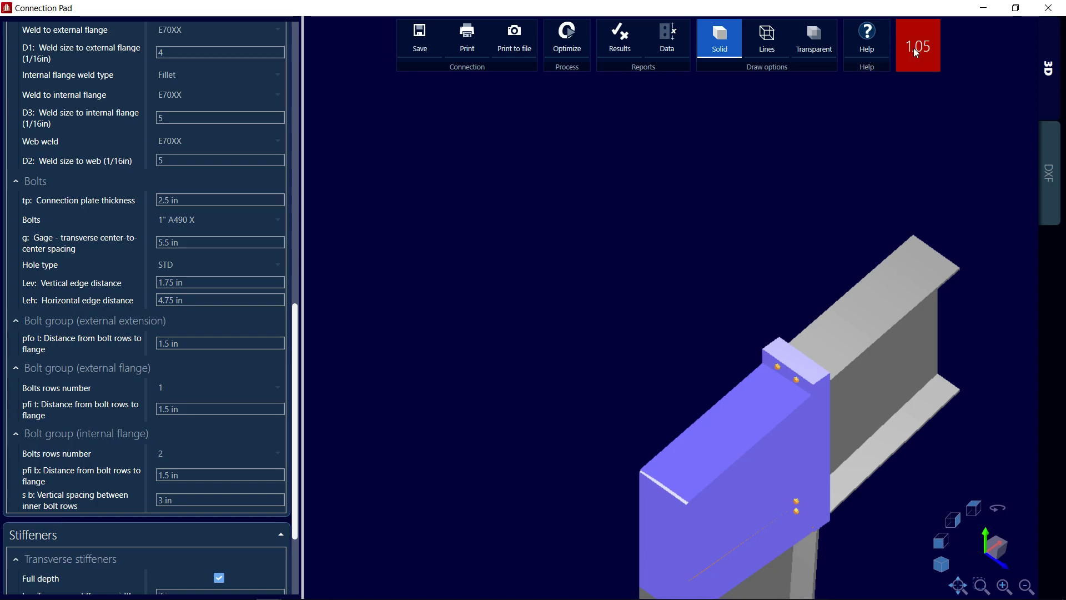
Step: Review the geometric considerations and the moment end plate's bolt moment strength checks in the results report, and close it
{"action": "left_click", "coordinate": [616, 45]}
{"action": "scroll", "coordinate": [611, 255], "scroll_direction": "down", "scroll_amount": 5}
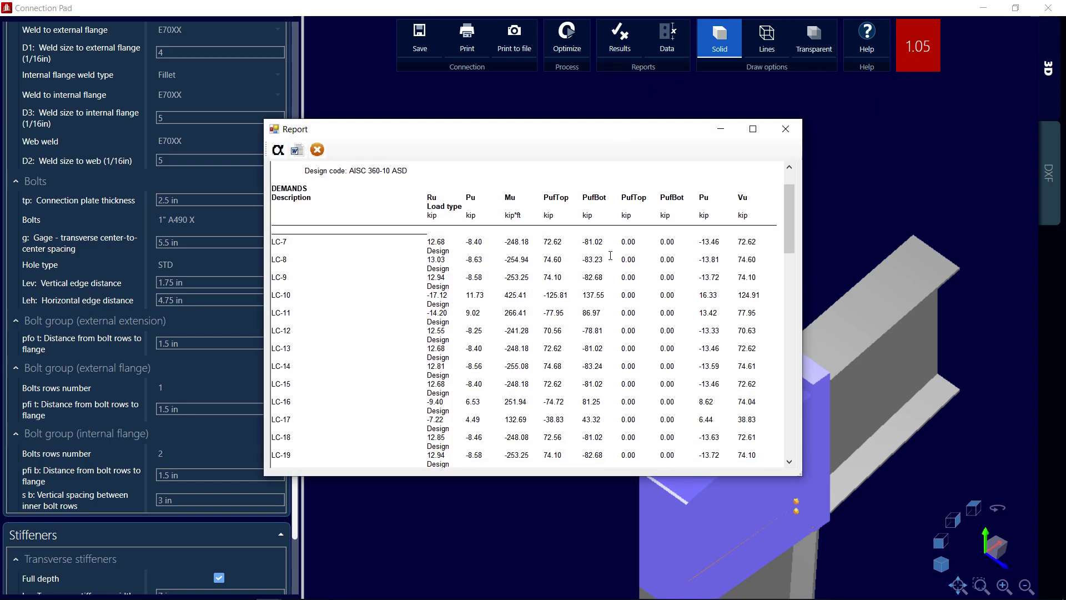
{"action": "scroll", "coordinate": [611, 255], "scroll_direction": "down", "scroll_amount": 8}
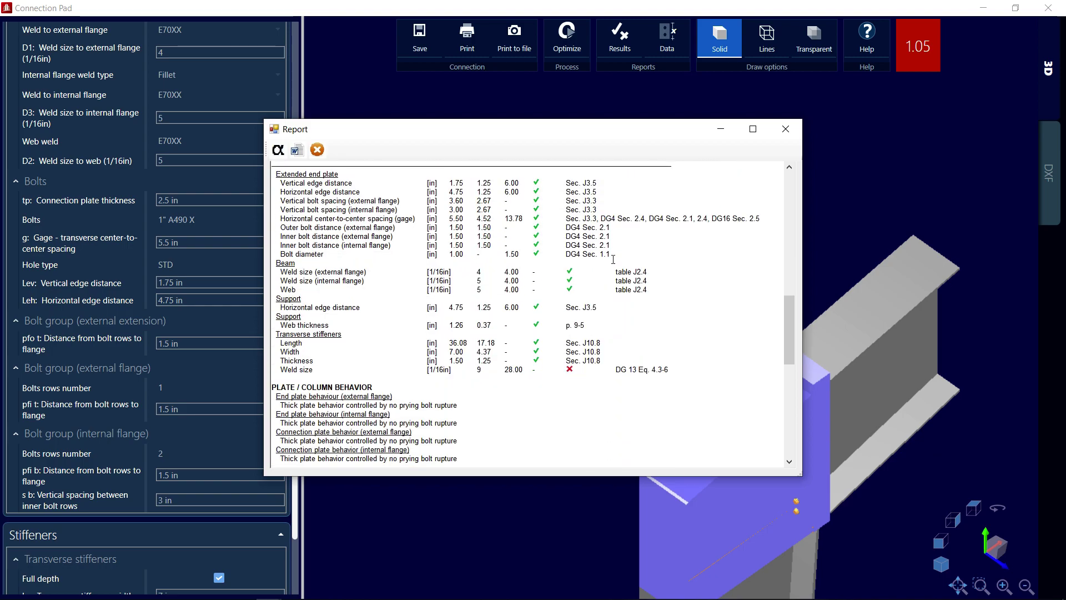
{"action": "scroll", "coordinate": [613, 259], "scroll_direction": "down", "scroll_amount": 6}
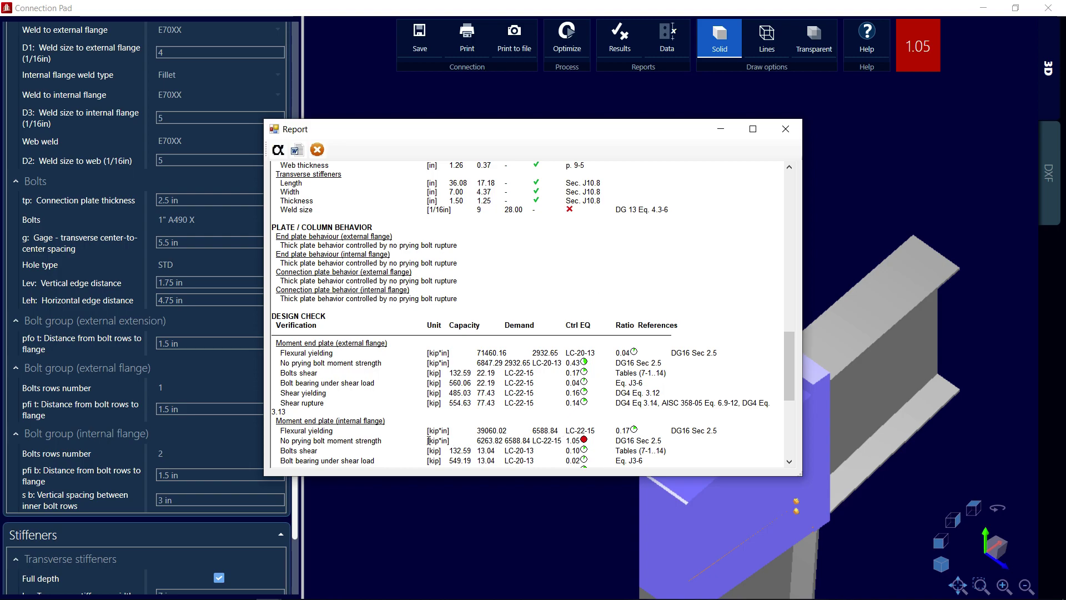
{"action": "left_click", "coordinate": [785, 128]}
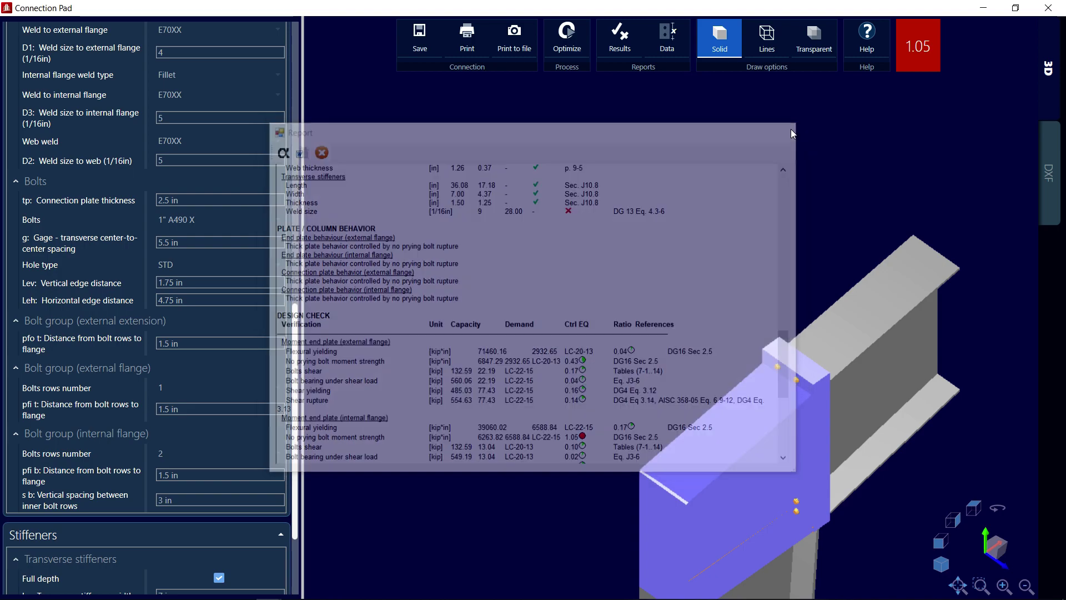
Step: Increase the end plate connection's bolt size to 1 1/8" A490 X
{"action": "left_click", "coordinate": [207, 220]}
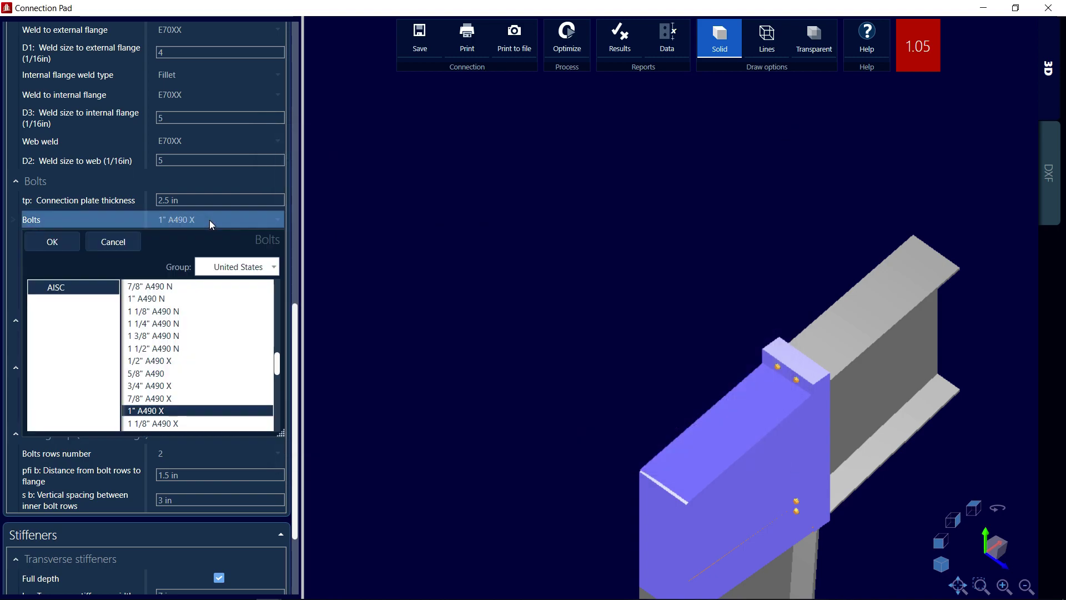
{"action": "scroll", "coordinate": [189, 352], "scroll_direction": "down", "scroll_amount": 1}
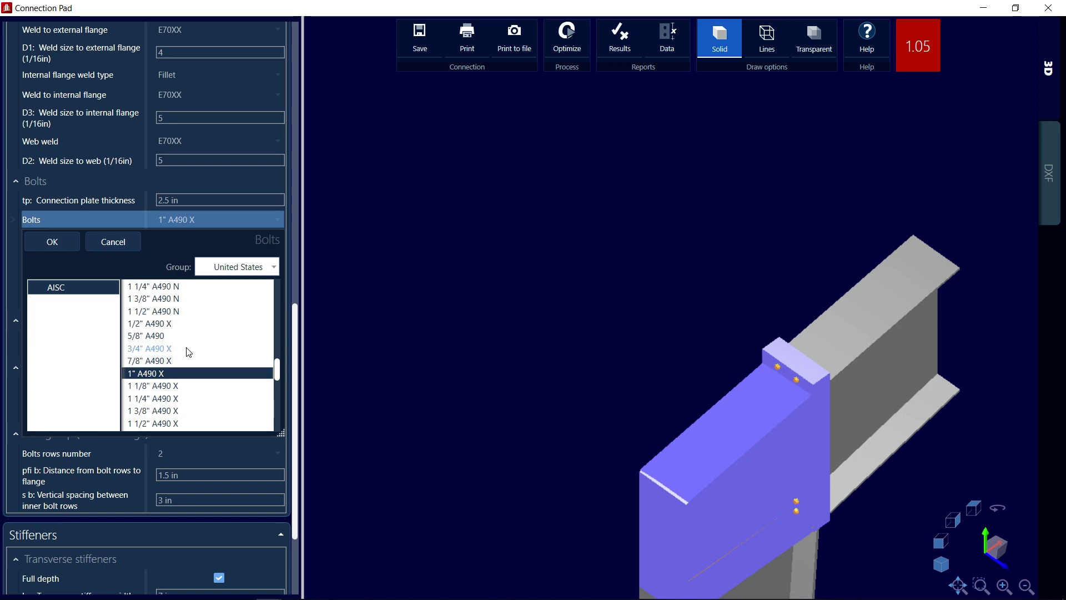
{"action": "left_click", "coordinate": [161, 388]}
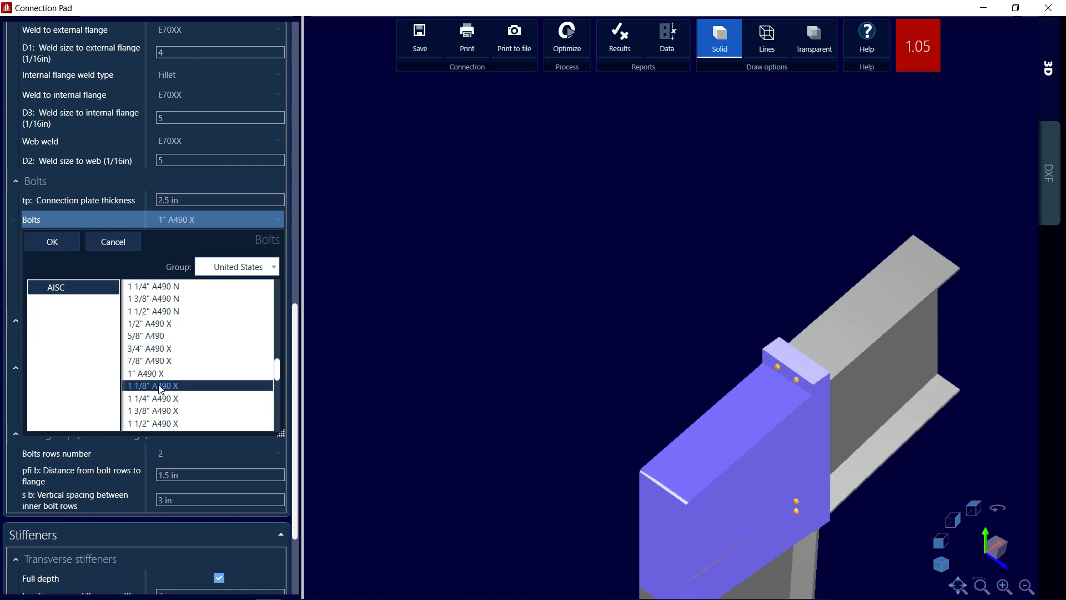
{"action": "double_click", "coordinate": [160, 388]}
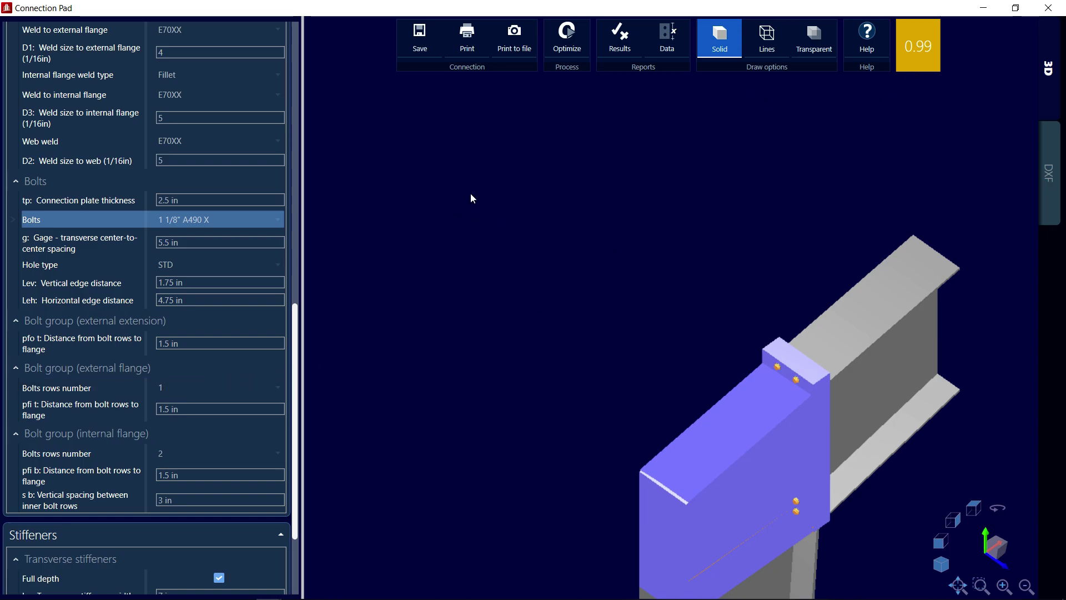
Step: Review the outer and inner bolt distances, stiffener weld size and design checks in the results report, and close it
{"action": "left_click", "coordinate": [618, 40]}
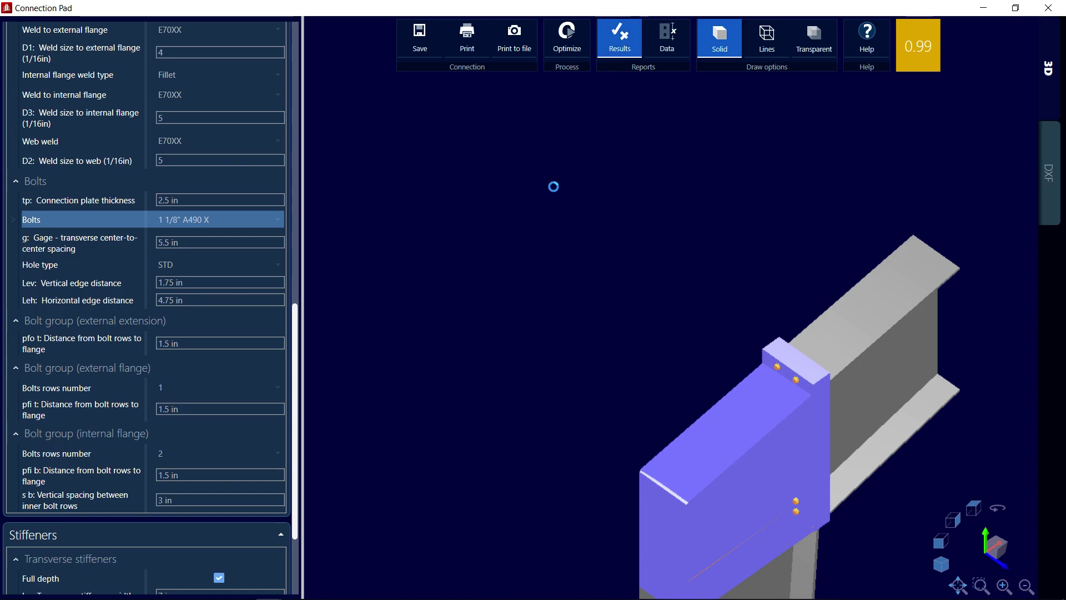
{"action": "scroll", "coordinate": [546, 254], "scroll_direction": "down", "scroll_amount": 10}
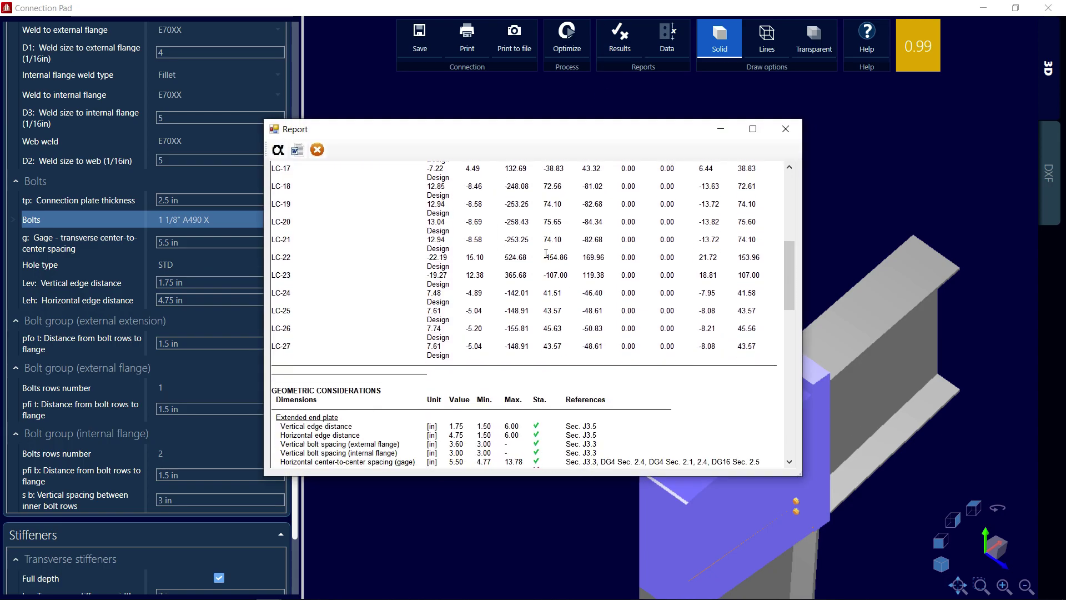
{"action": "scroll", "coordinate": [546, 255], "scroll_direction": "down", "scroll_amount": 5}
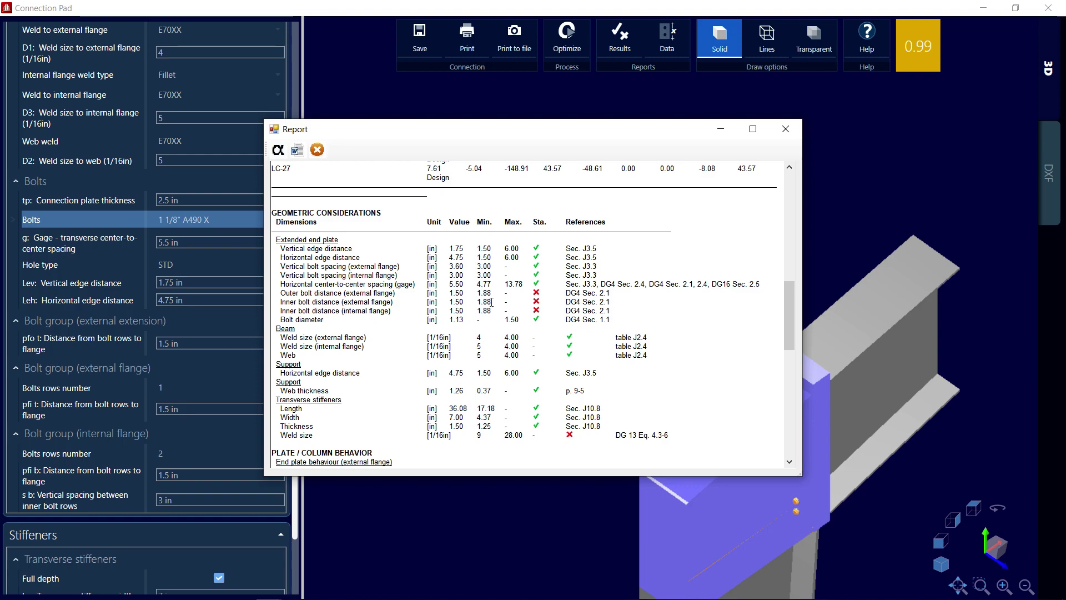
{"action": "scroll", "coordinate": [491, 302], "scroll_direction": "down", "scroll_amount": 7}
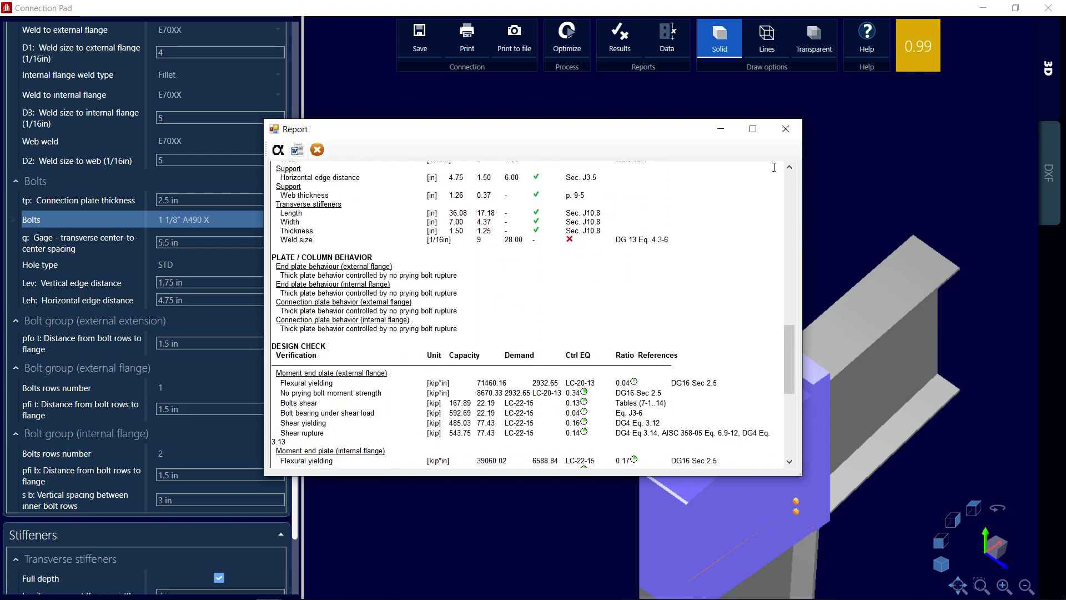
{"action": "left_click", "coordinate": [785, 129]}
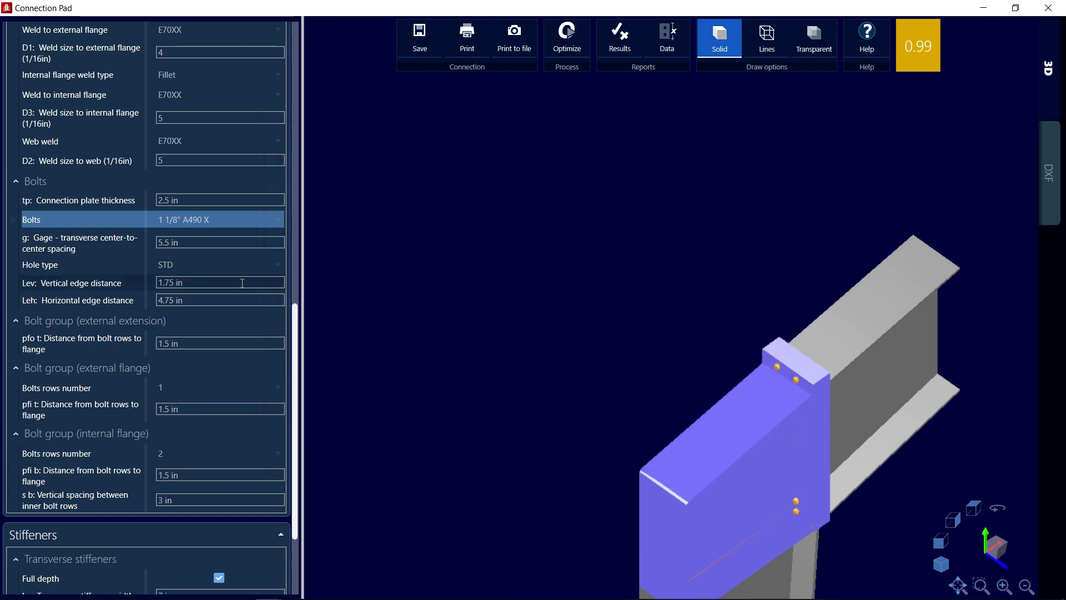
Step: Set the distance from bolt rows to flange in the external extension bolt group to 2 in
{"action": "left_click", "coordinate": [196, 341]}
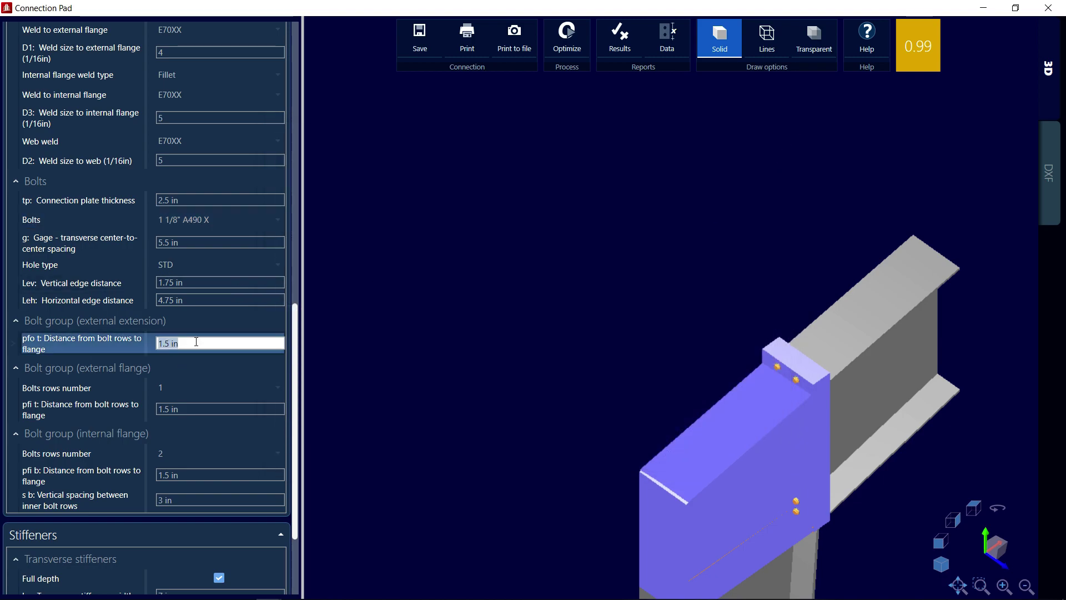
{"action": "key", "text": "Home"}
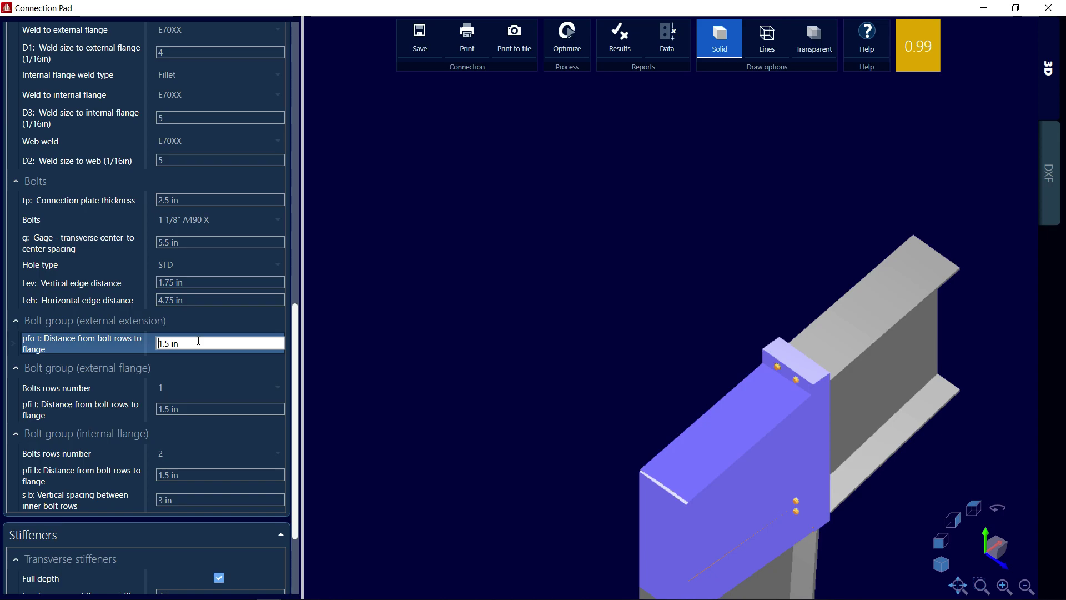
{"action": "key", "text": "shift+Right"}
{"action": "key", "text": "shift+Right"}
{"action": "key", "text": "shift+Right"}
{"action": "type", "text": "2"}
{"action": "left_click", "coordinate": [228, 375]}
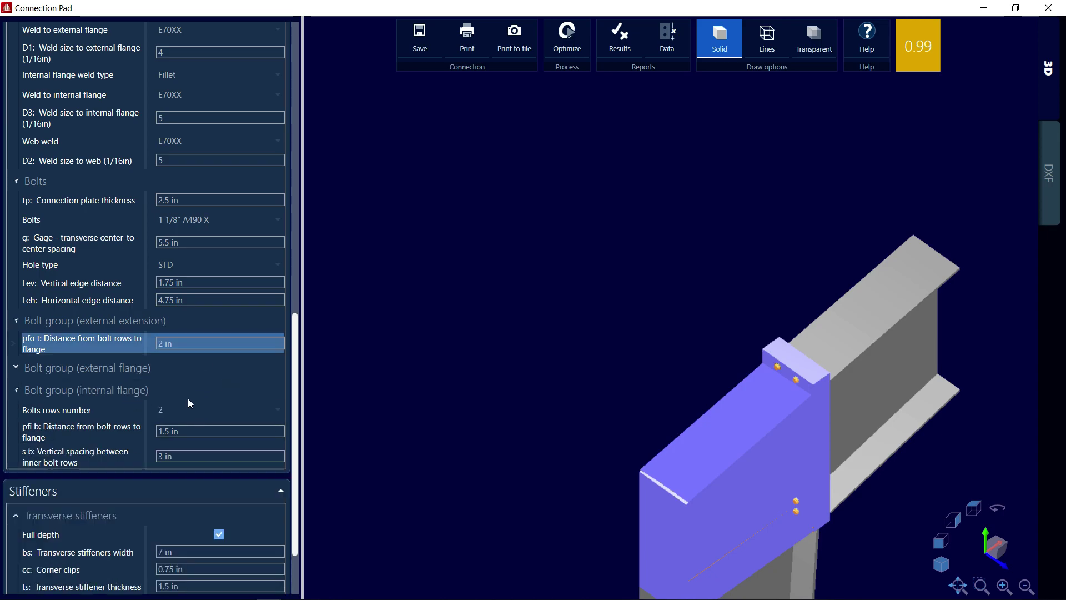
Step: Set the distance from bolt rows to flange in the internal flange bolt group to 2 in
{"action": "left_click", "coordinate": [164, 431]}
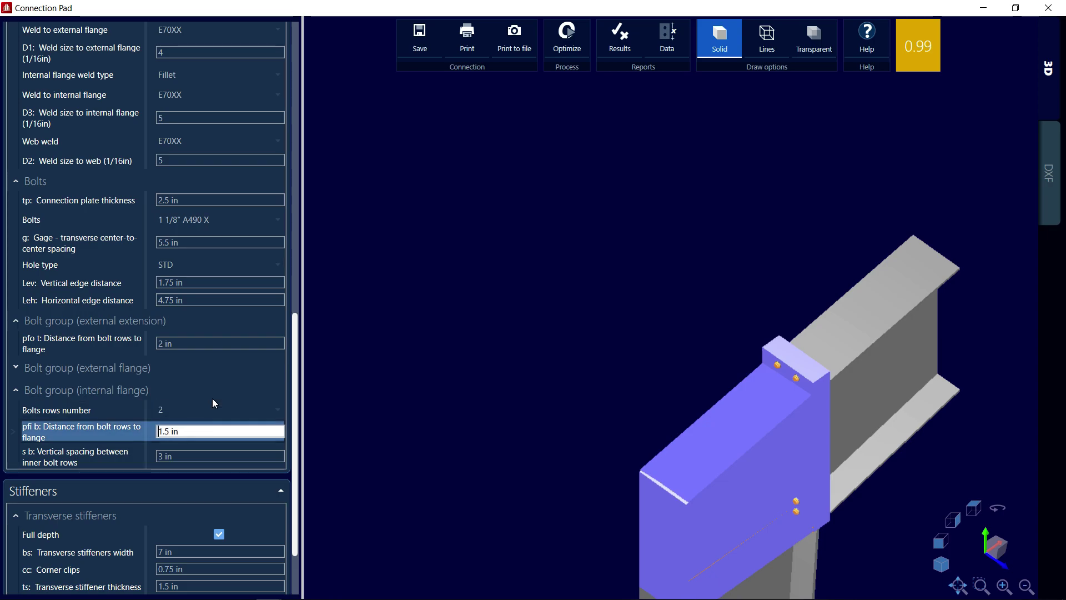
{"action": "key", "text": "shift+Right"}
{"action": "key", "text": "shift+Right"}
{"action": "key", "text": "shift+Right"}
{"action": "key", "text": "Delete"}
{"action": "type", "text": "2"}
{"action": "left_click", "coordinate": [209, 390]}
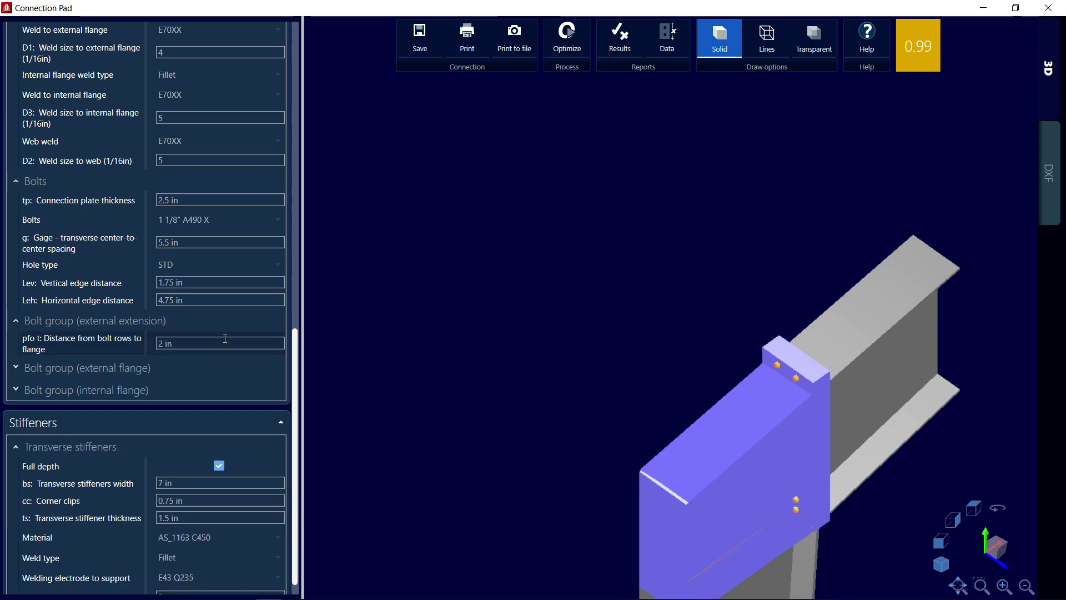
{"action": "scroll", "coordinate": [224, 338], "scroll_direction": "up", "scroll_amount": 3}
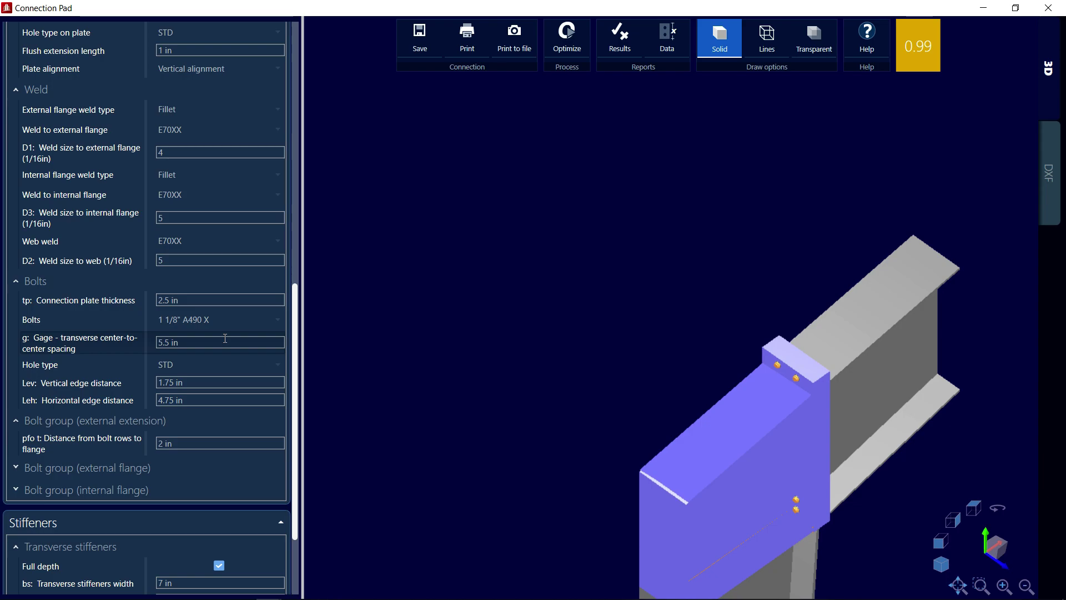
Step: Set the transverse stiffeners' weld size to support to 28 sixteenths of an inch
{"action": "scroll", "coordinate": [225, 338], "scroll_direction": "up", "scroll_amount": 4}
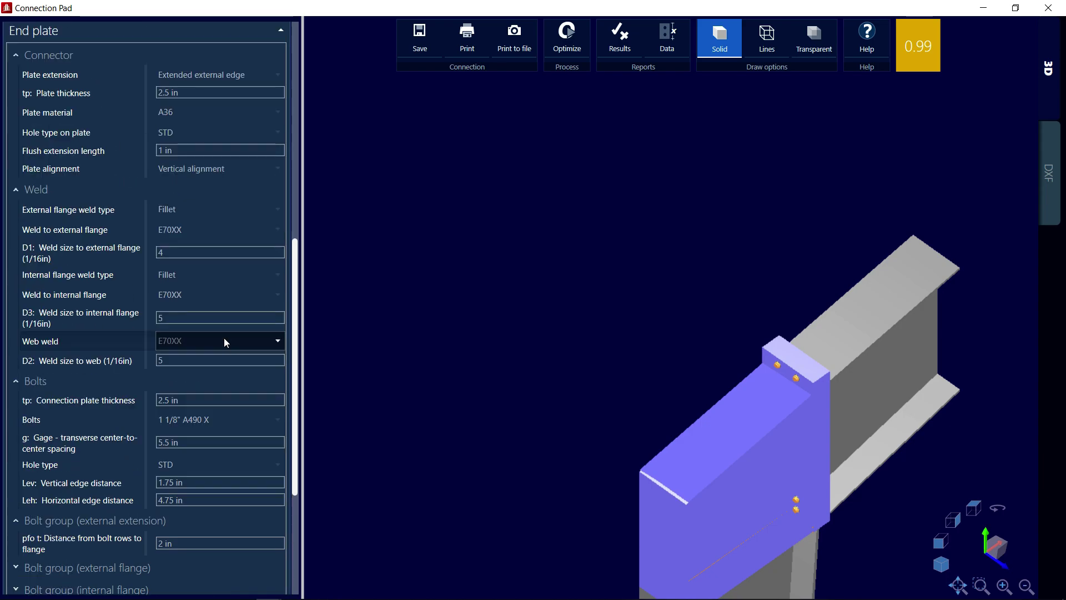
{"action": "scroll", "coordinate": [225, 337], "scroll_direction": "down", "scroll_amount": 6}
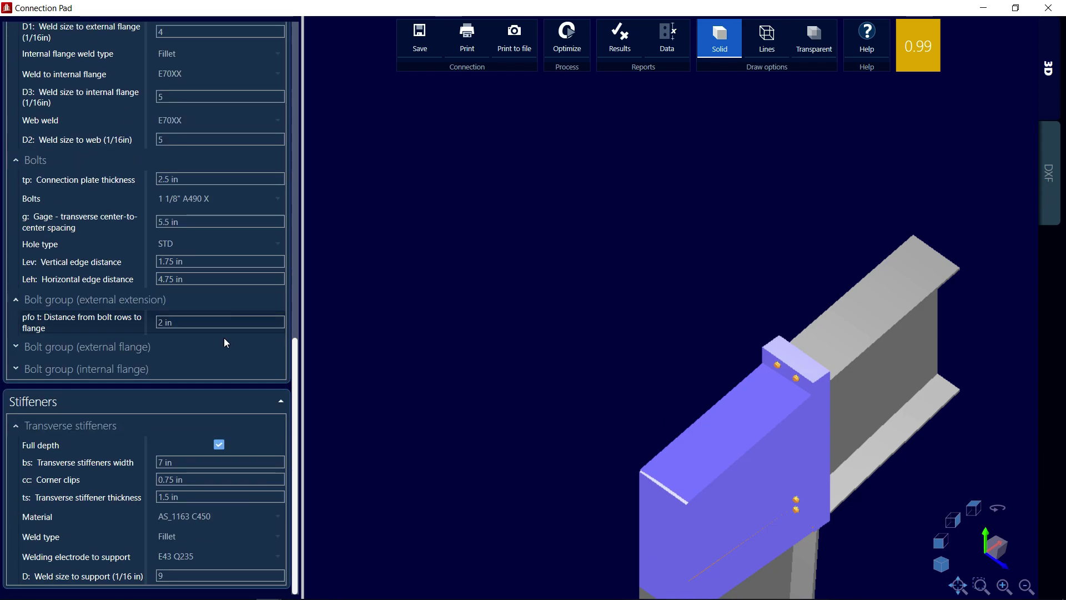
{"action": "left_click", "coordinate": [165, 576]}
{"action": "type", "text": "28"}
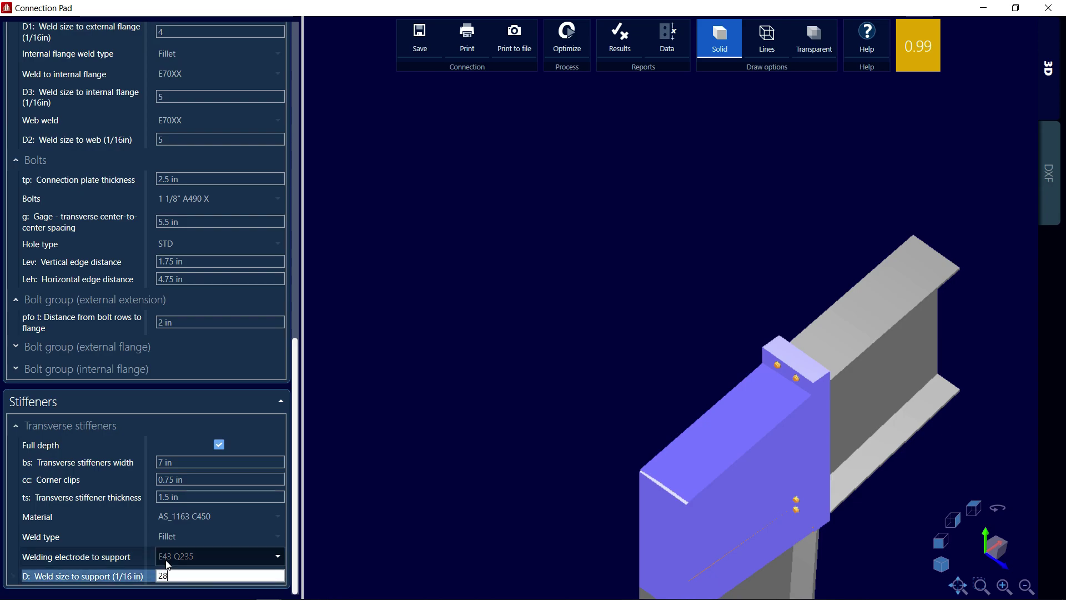
{"action": "key", "text": "Return"}
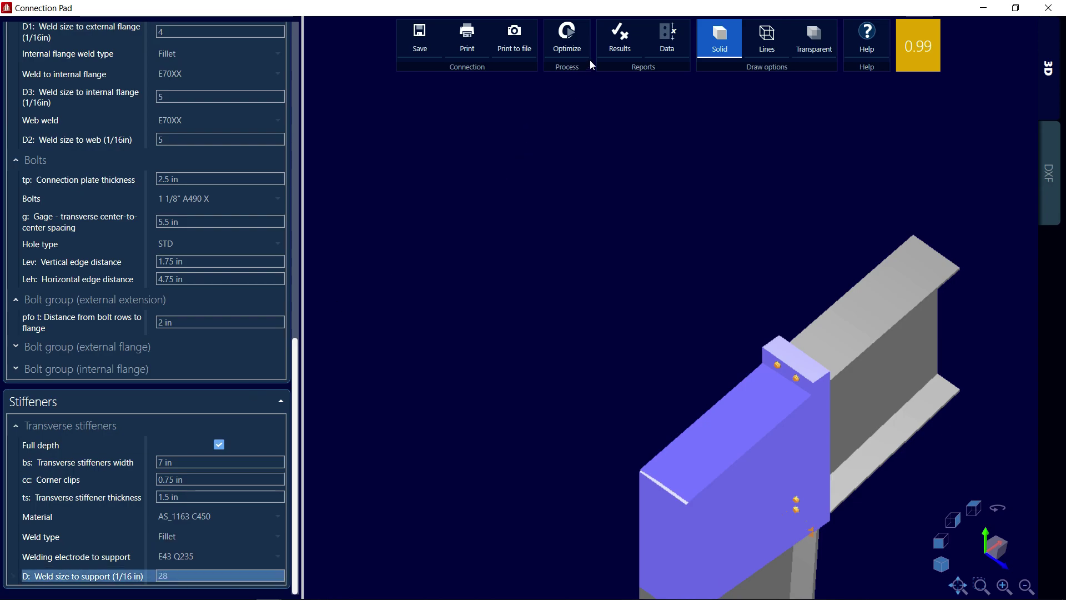
Step: Review the geometric considerations for the extended end plate, beam welds and transverse stiffeners in the results report, and close it
{"action": "left_click", "coordinate": [617, 41]}
{"action": "scroll", "coordinate": [584, 243], "scroll_direction": "down", "scroll_amount": 5}
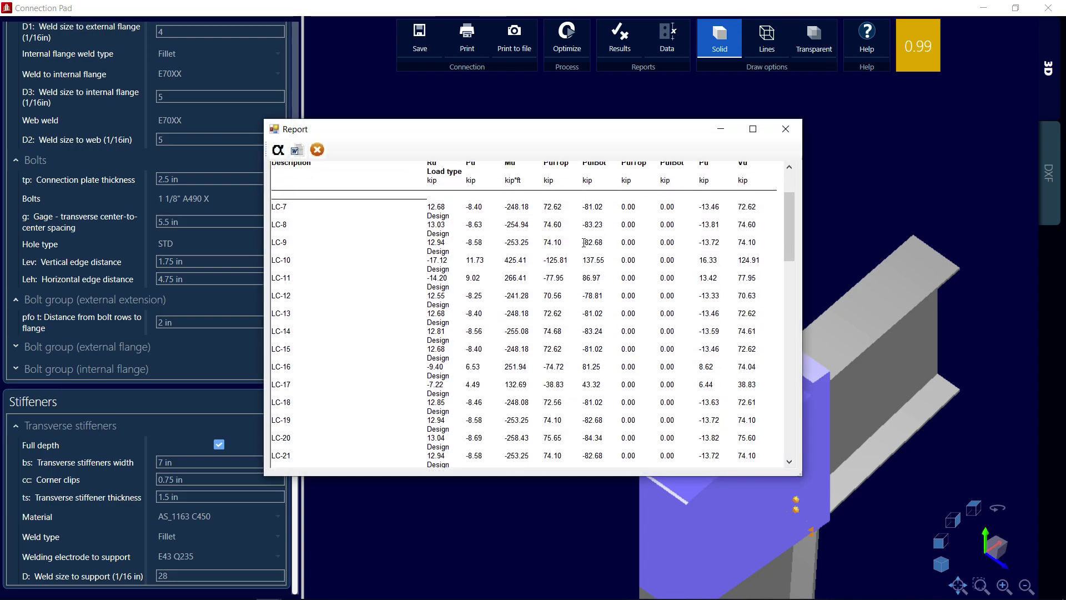
{"action": "scroll", "coordinate": [583, 243], "scroll_direction": "down", "scroll_amount": 3}
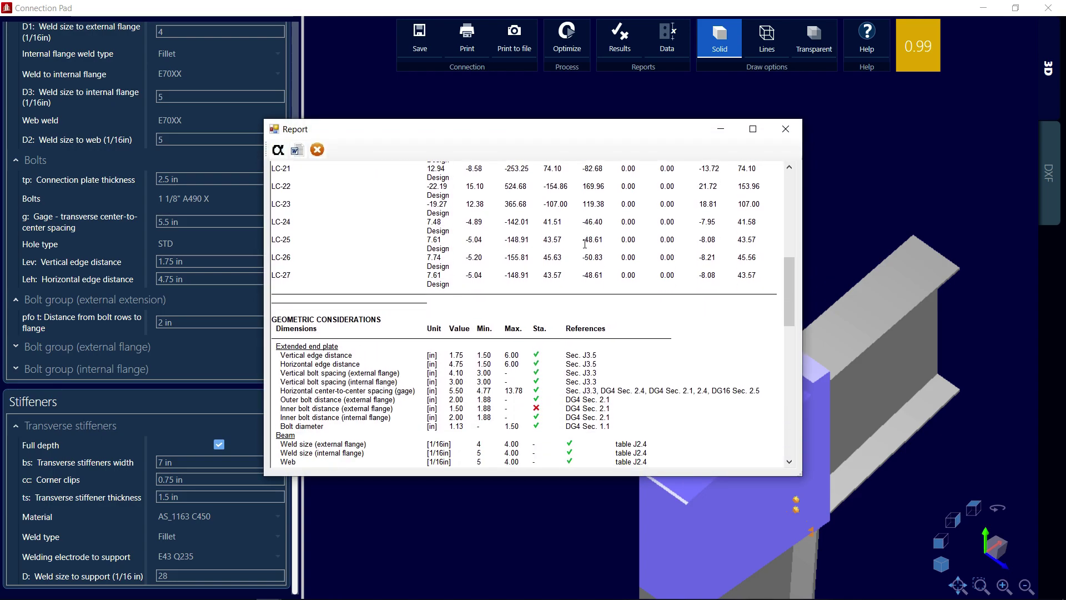
{"action": "scroll", "coordinate": [584, 244], "scroll_direction": "down", "scroll_amount": 6}
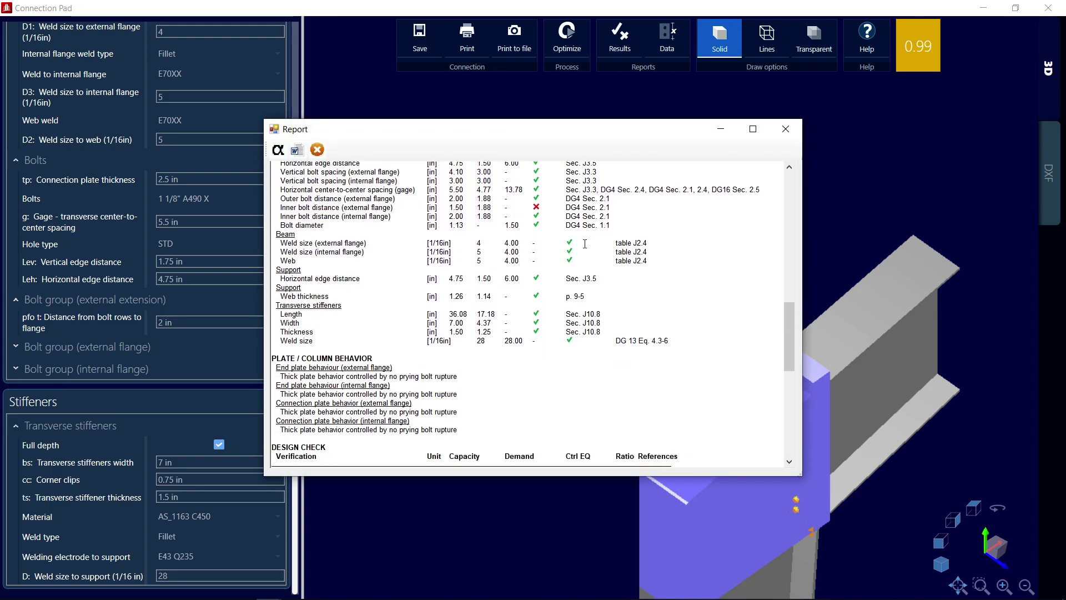
{"action": "scroll", "coordinate": [585, 245], "scroll_direction": "up", "scroll_amount": 3}
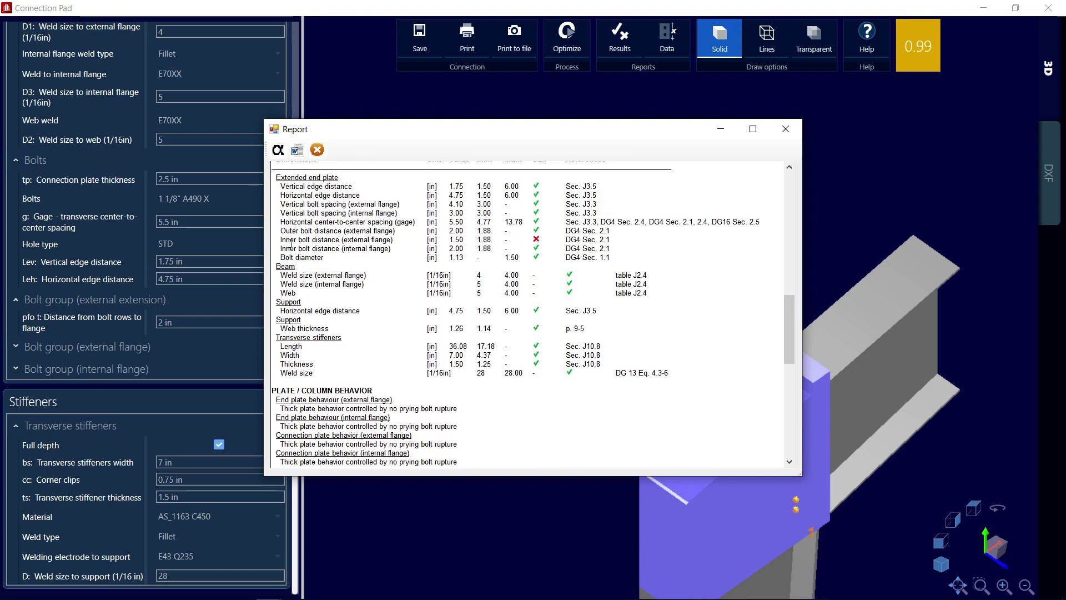
{"action": "left_click", "coordinate": [785, 129]}
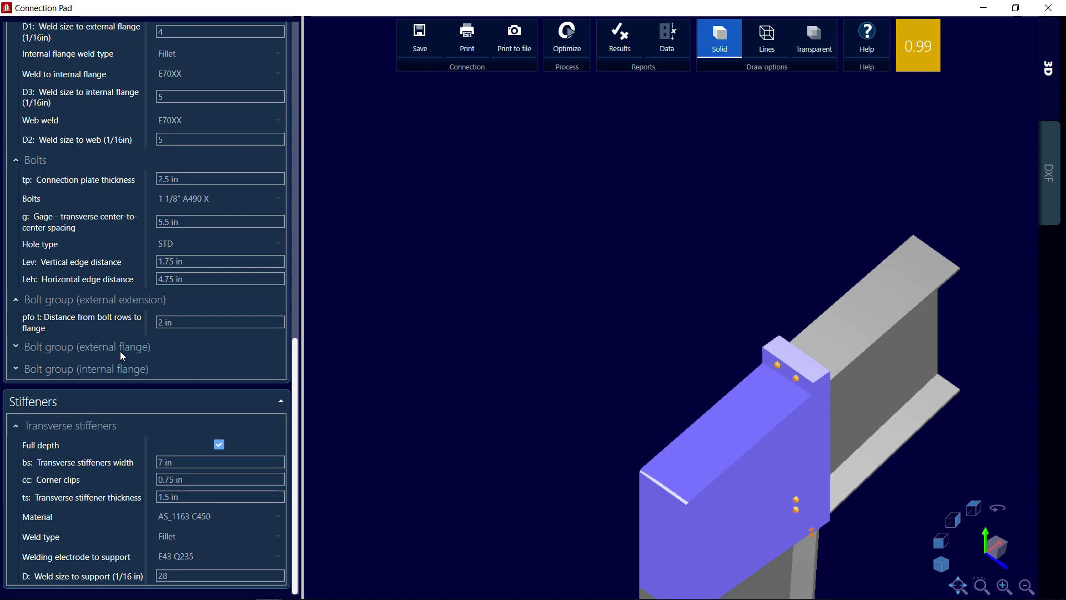
Step: Check the internal flange bolt group's distance from bolt rows to flange and look through the design, member and end plate parameters
{"action": "left_click", "coordinate": [17, 370]}
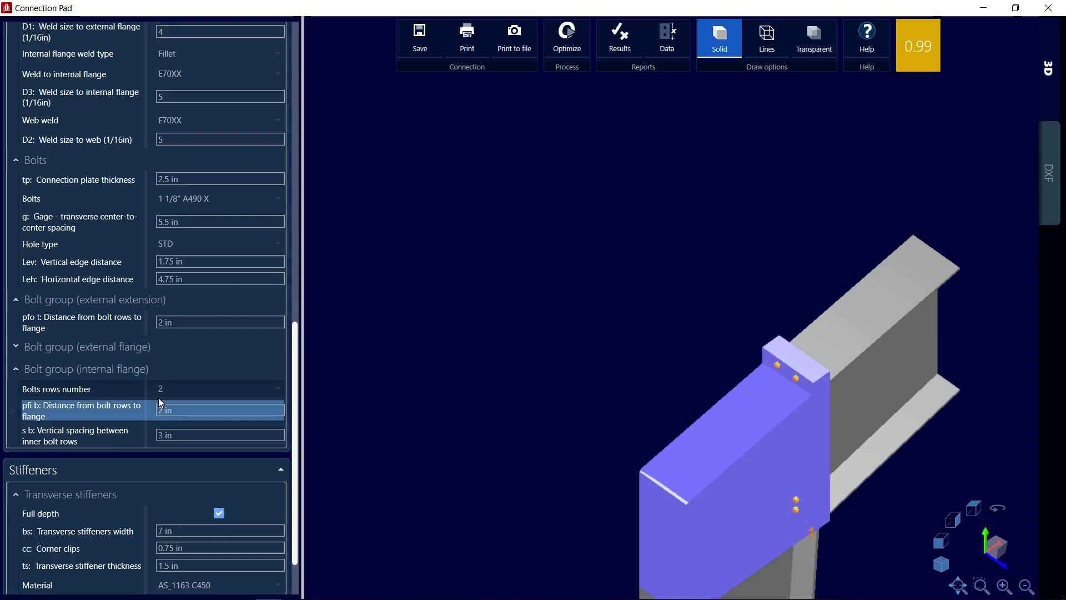
{"action": "left_click", "coordinate": [176, 409]}
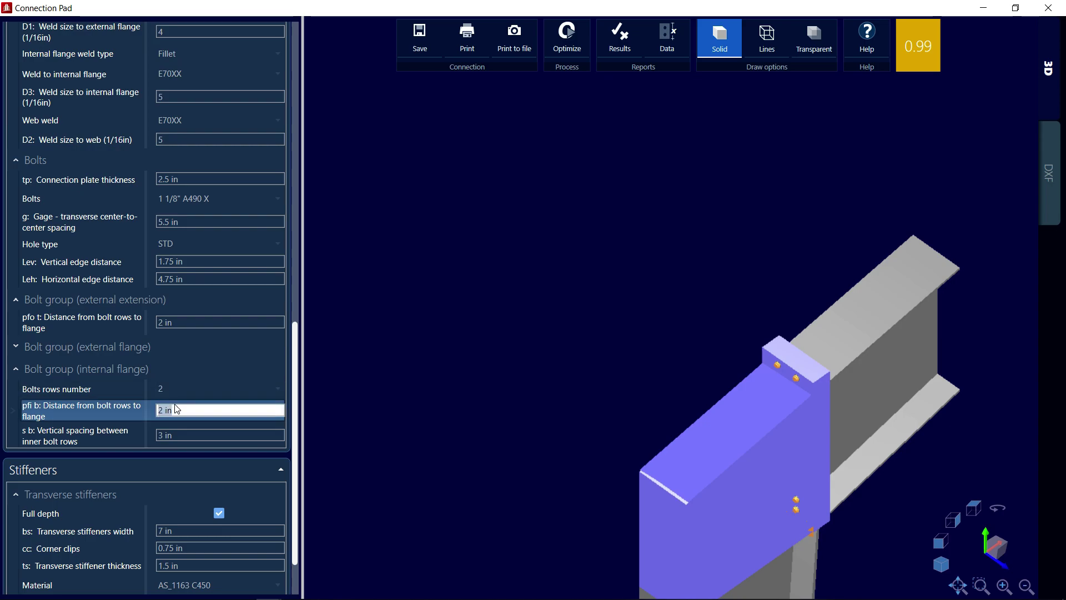
{"action": "left_click", "coordinate": [161, 410]}
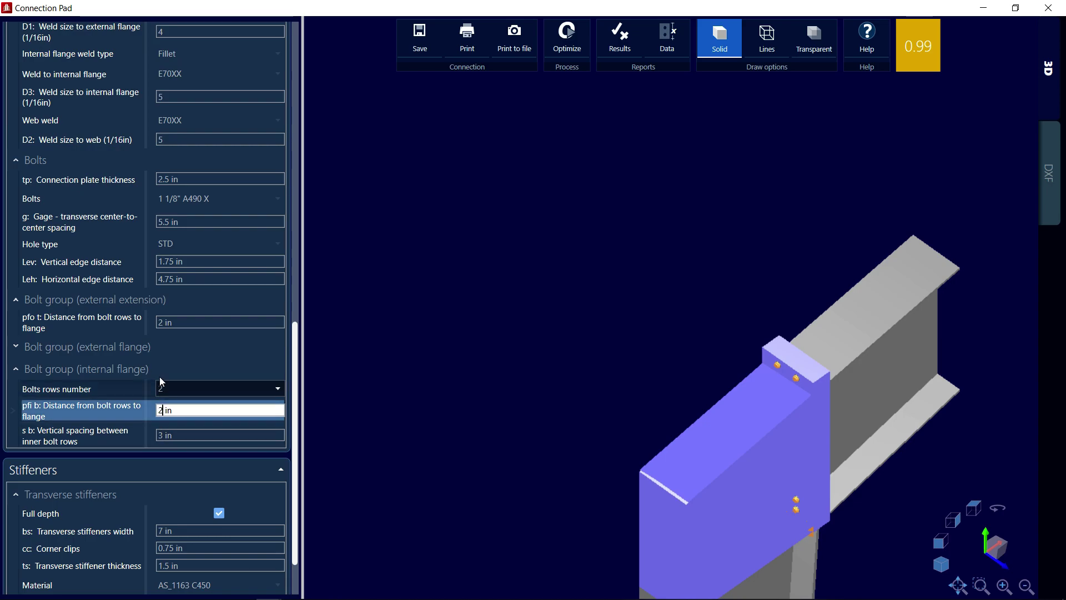
{"action": "scroll", "coordinate": [164, 349], "scroll_direction": "up", "scroll_amount": 4}
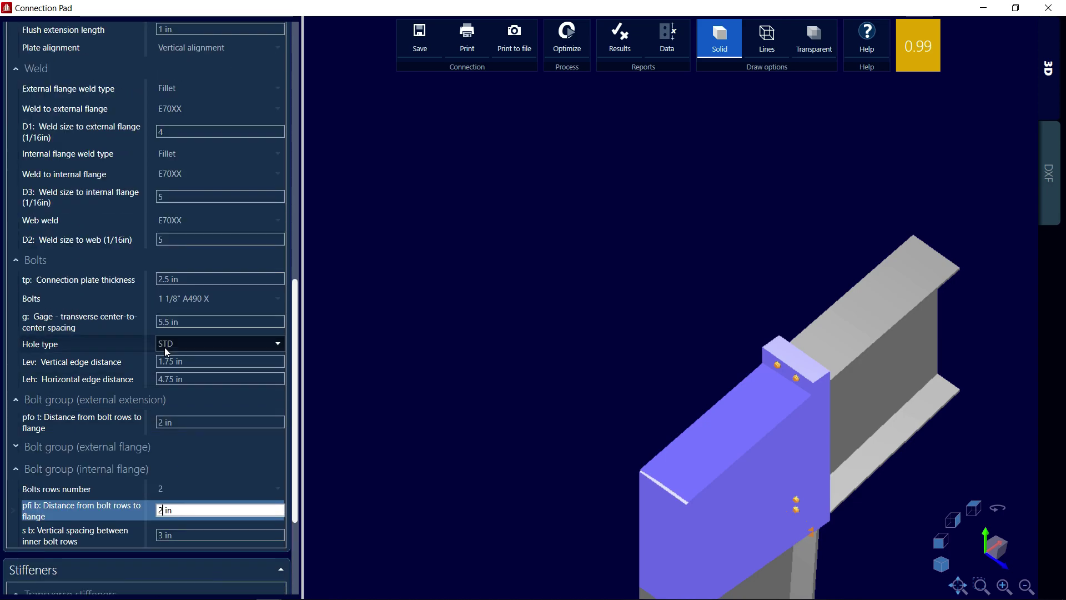
{"action": "scroll", "coordinate": [165, 352], "scroll_direction": "up", "scroll_amount": 6}
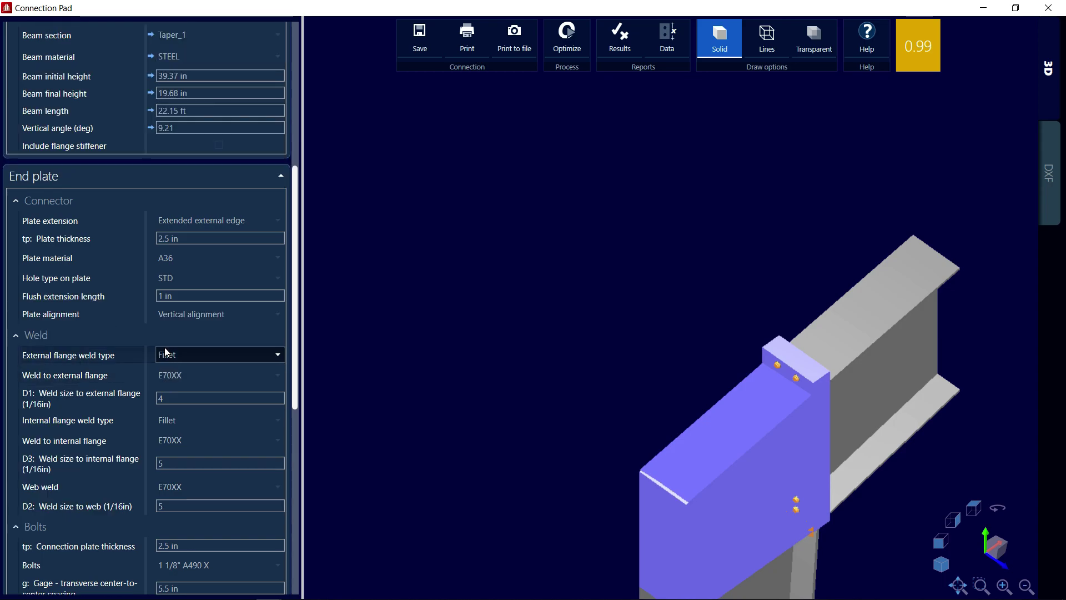
{"action": "scroll", "coordinate": [164, 348], "scroll_direction": "up", "scroll_amount": 6}
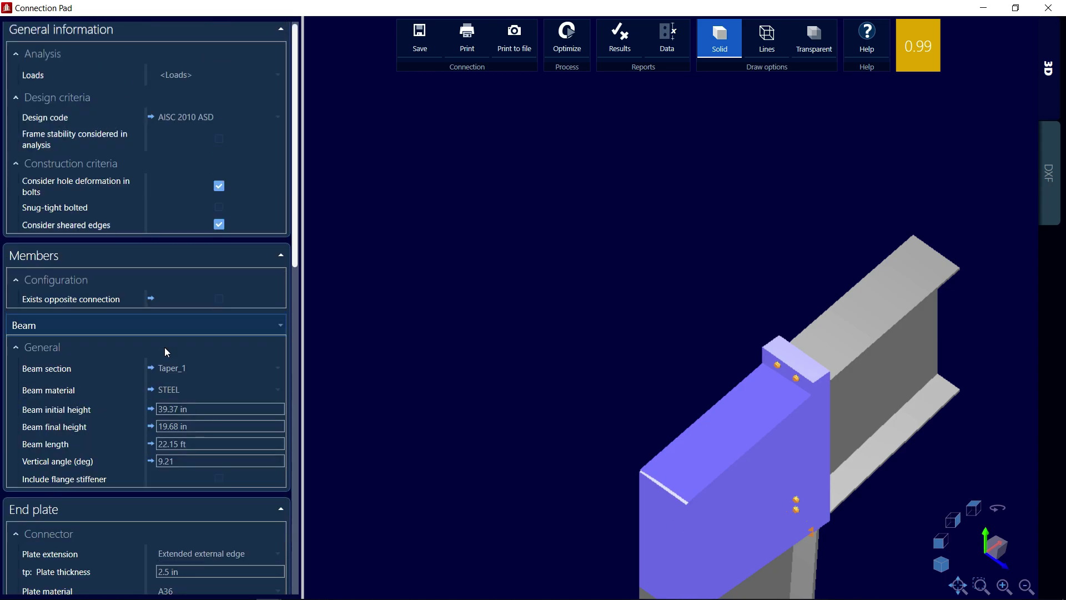
{"action": "scroll", "coordinate": [172, 325], "scroll_direction": "down", "scroll_amount": 6}
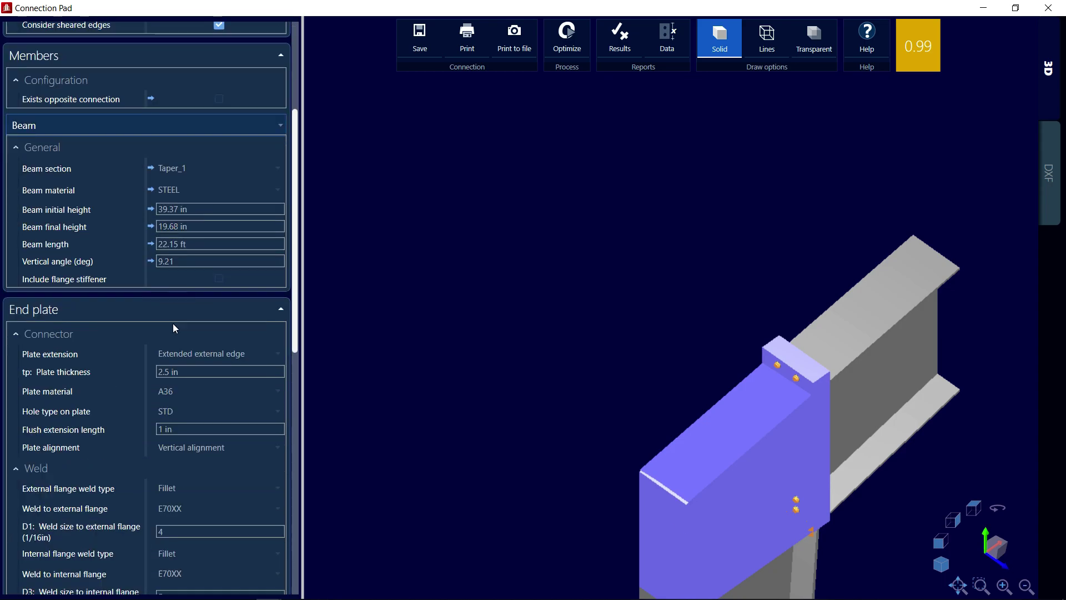
{"action": "scroll", "coordinate": [172, 323], "scroll_direction": "down", "scroll_amount": 3}
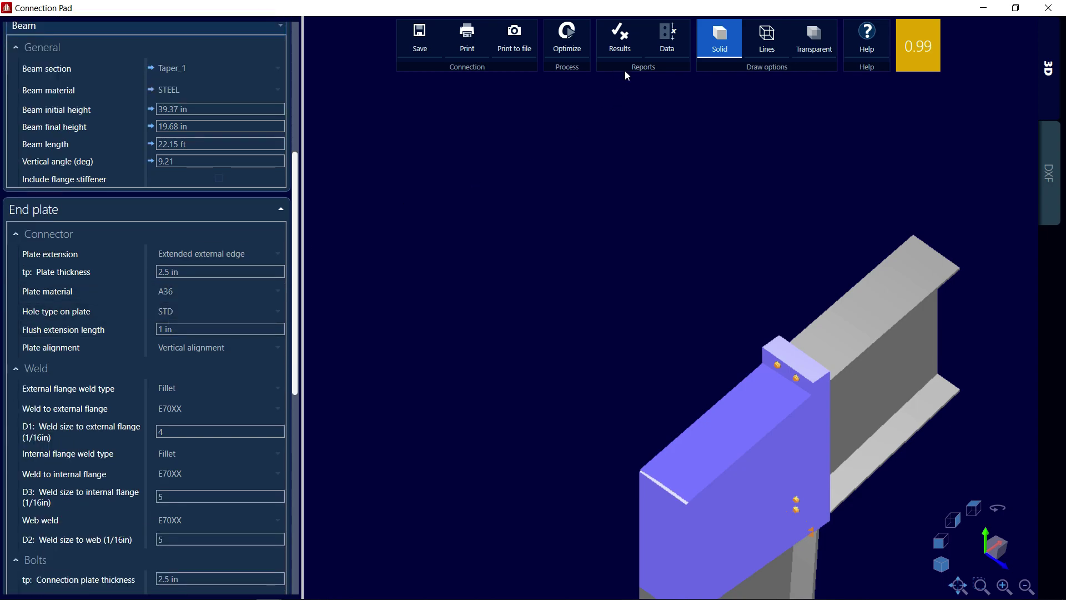
Step: Recheck the external flange inner bolt distance in the results report's geometric considerations, and close the report
{"action": "left_click", "coordinate": [619, 37]}
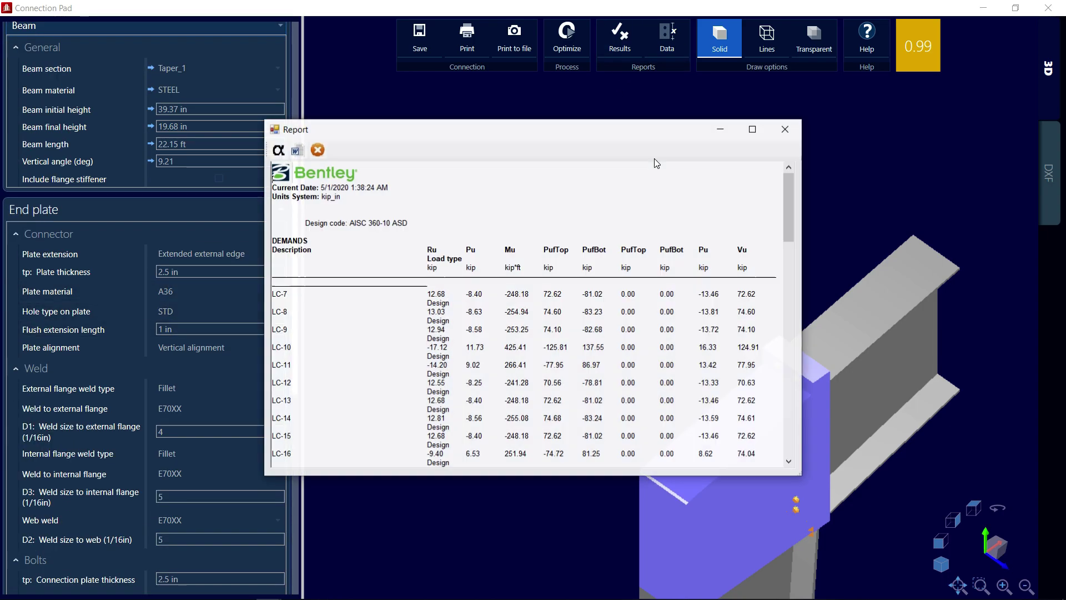
{"action": "scroll", "coordinate": [600, 247], "scroll_direction": "down", "scroll_amount": 4}
{"action": "scroll", "coordinate": [601, 250], "scroll_direction": "down", "scroll_amount": 7}
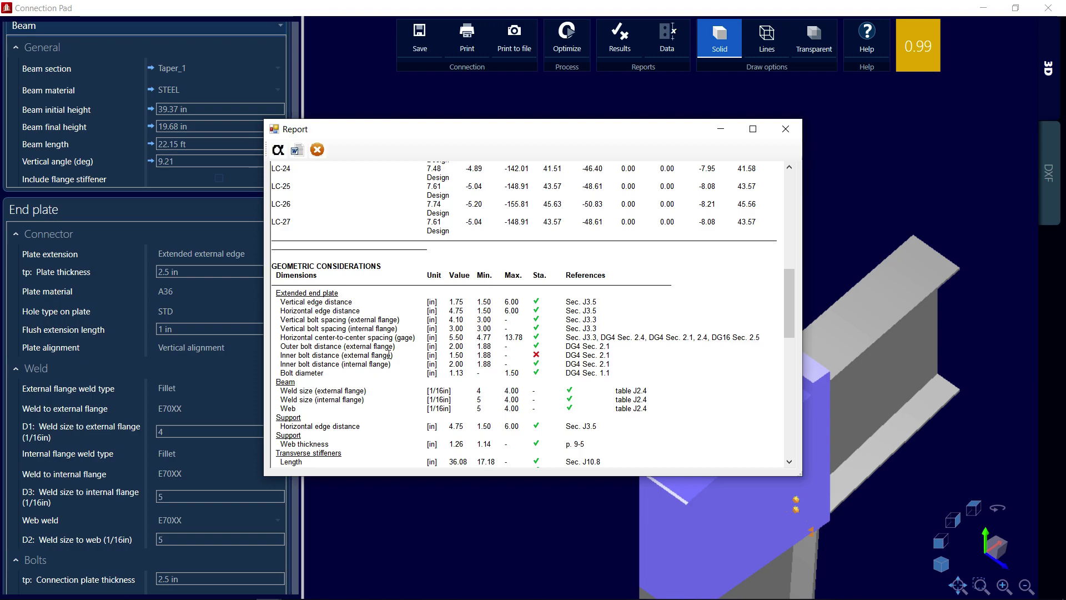
{"action": "left_click", "coordinate": [786, 128]}
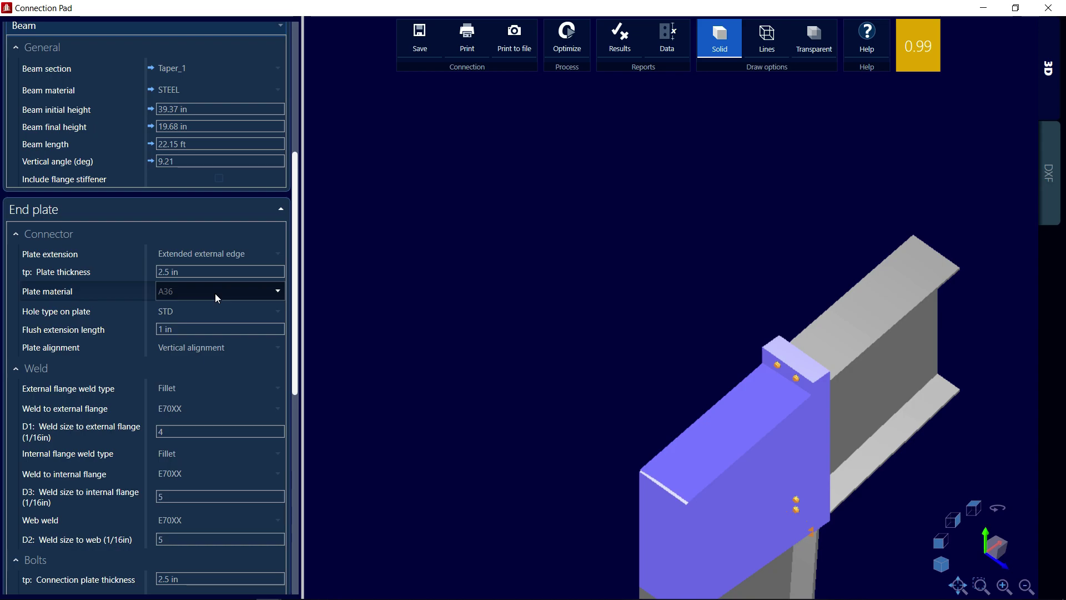
Step: Set the distance from bolt rows to flange in the external flange bolt group to 2 in
{"action": "scroll", "coordinate": [215, 293], "scroll_direction": "down", "scroll_amount": 1}
{"action": "scroll", "coordinate": [215, 293], "scroll_direction": "down", "scroll_amount": 1}
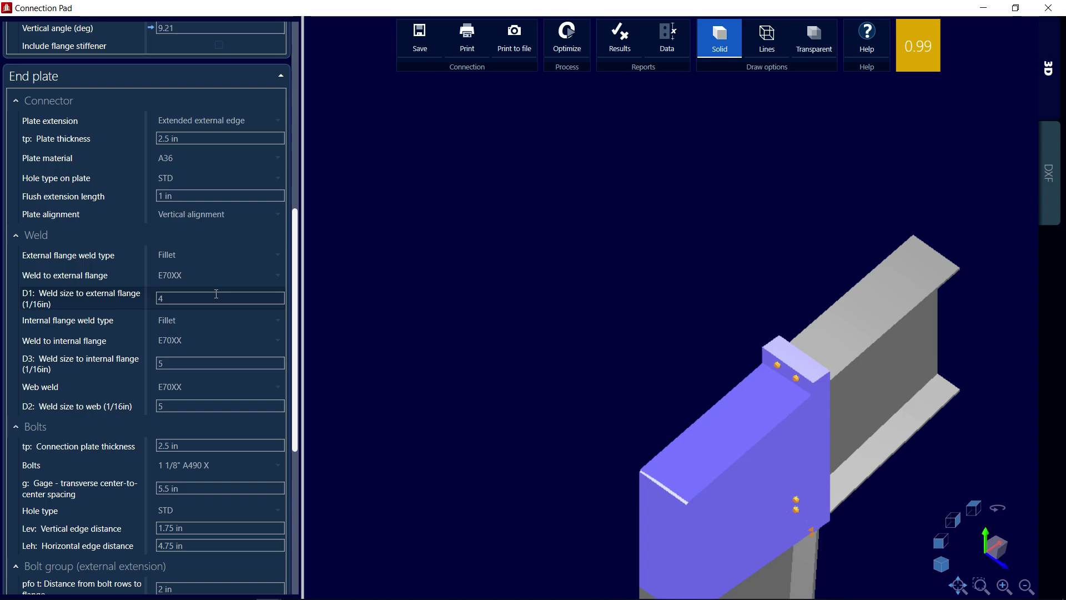
{"action": "scroll", "coordinate": [216, 293], "scroll_direction": "down", "scroll_amount": 1}
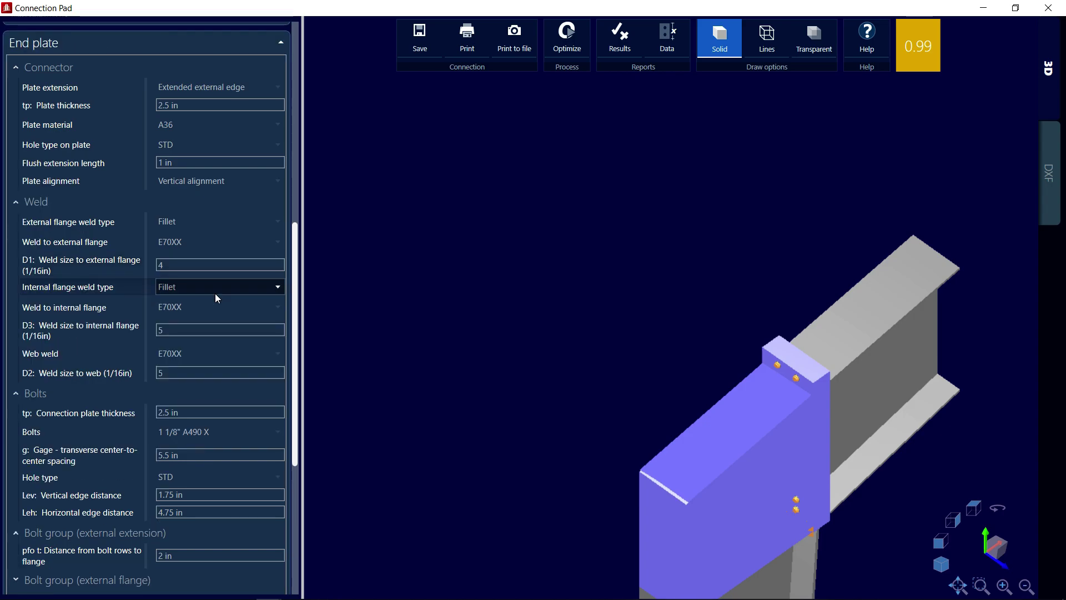
{"action": "scroll", "coordinate": [214, 293], "scroll_direction": "down", "scroll_amount": 3}
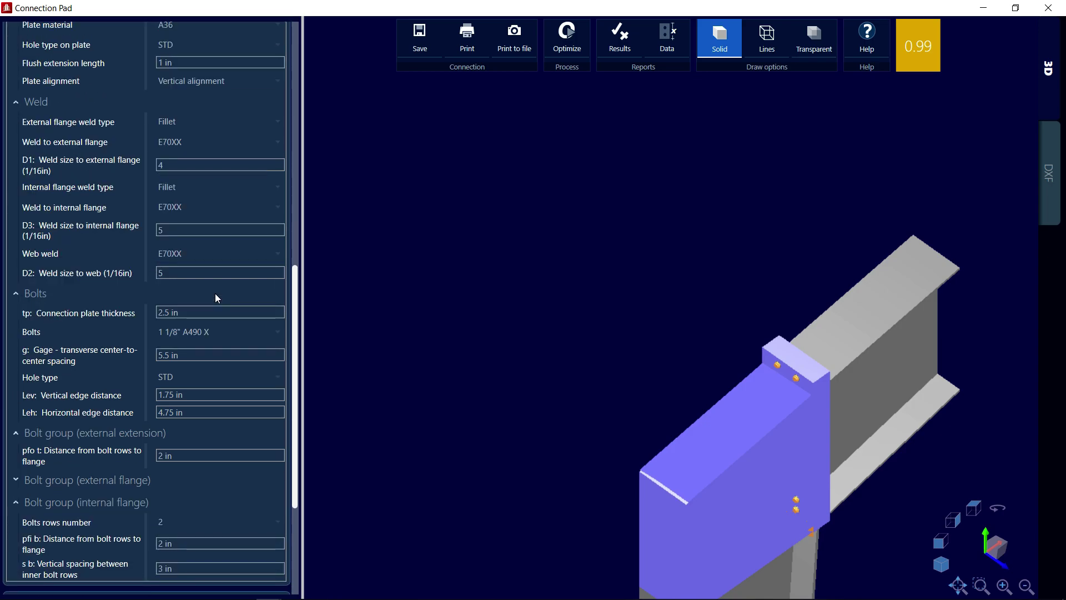
{"action": "scroll", "coordinate": [215, 299], "scroll_direction": "down", "scroll_amount": 4}
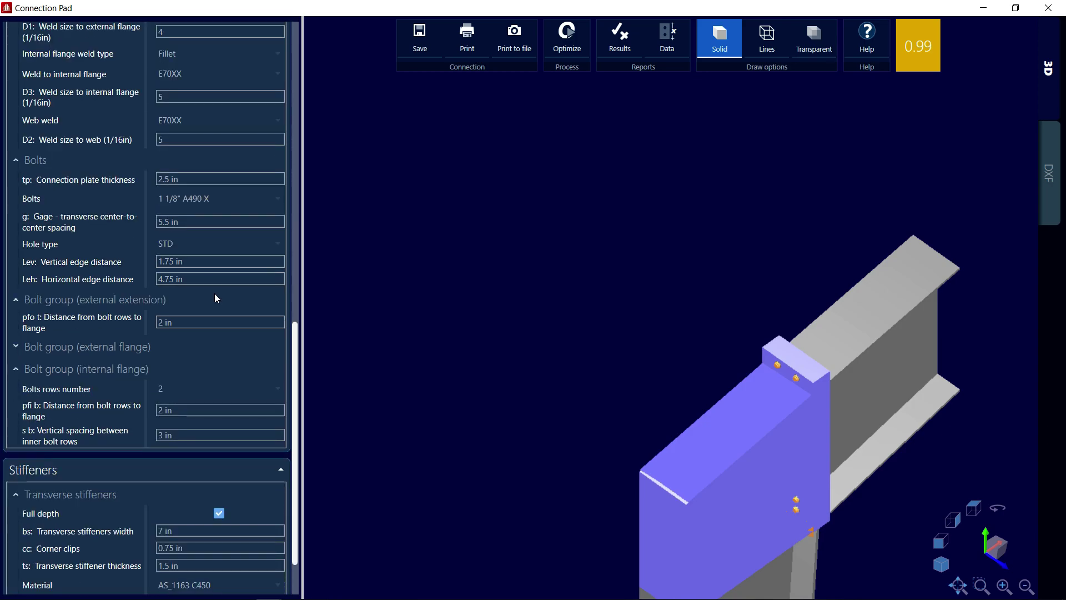
{"action": "scroll", "coordinate": [216, 299], "scroll_direction": "down", "scroll_amount": 1}
{"action": "scroll", "coordinate": [216, 296], "scroll_direction": "down", "scroll_amount": 1}
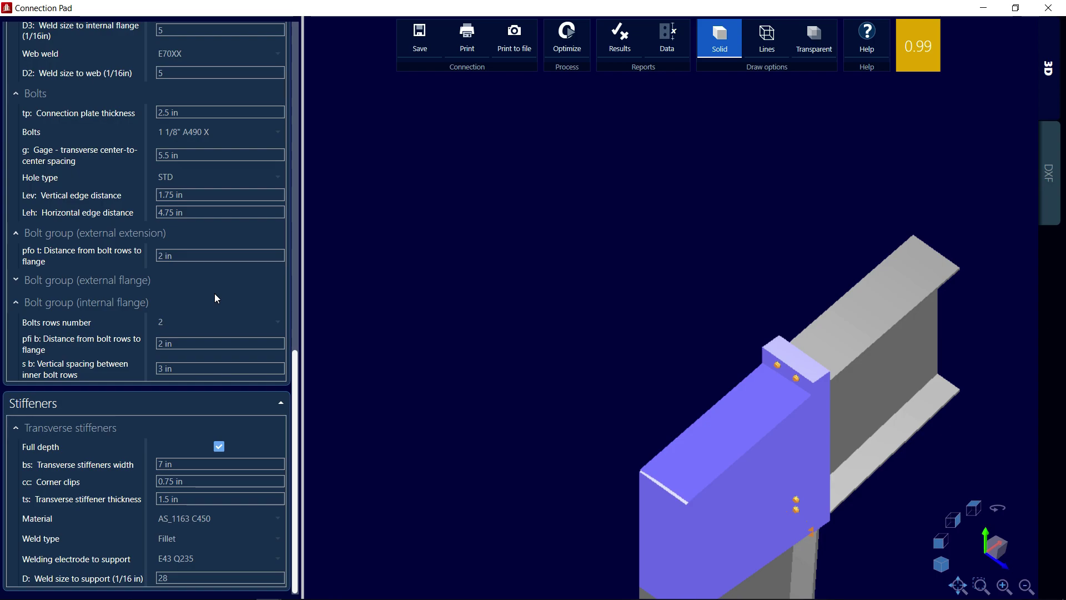
{"action": "scroll", "coordinate": [218, 299], "scroll_direction": "down", "scroll_amount": 1}
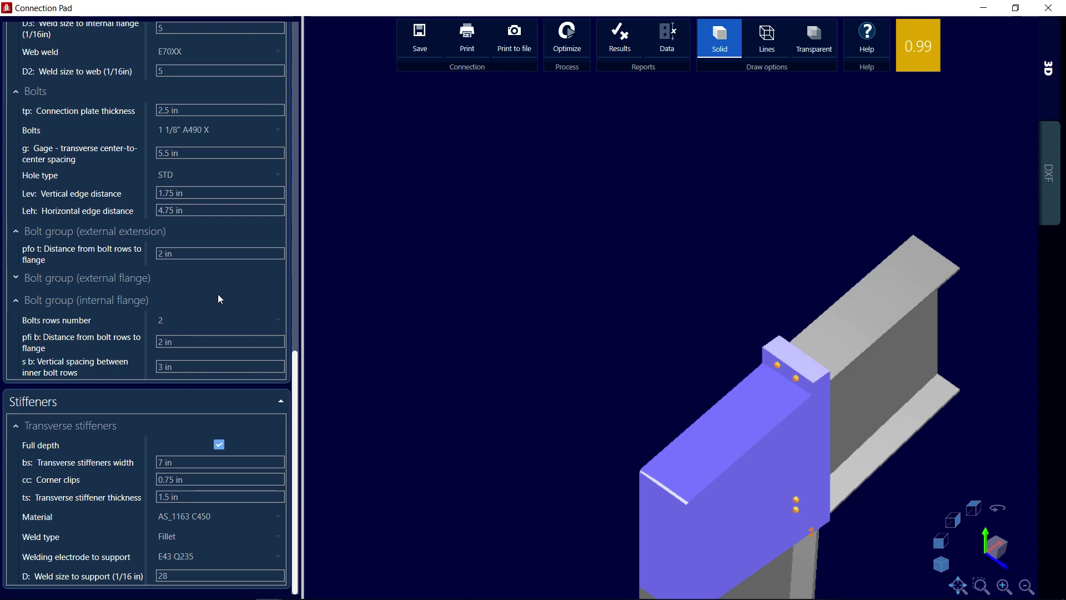
{"action": "scroll", "coordinate": [218, 295], "scroll_direction": "up", "scroll_amount": 1}
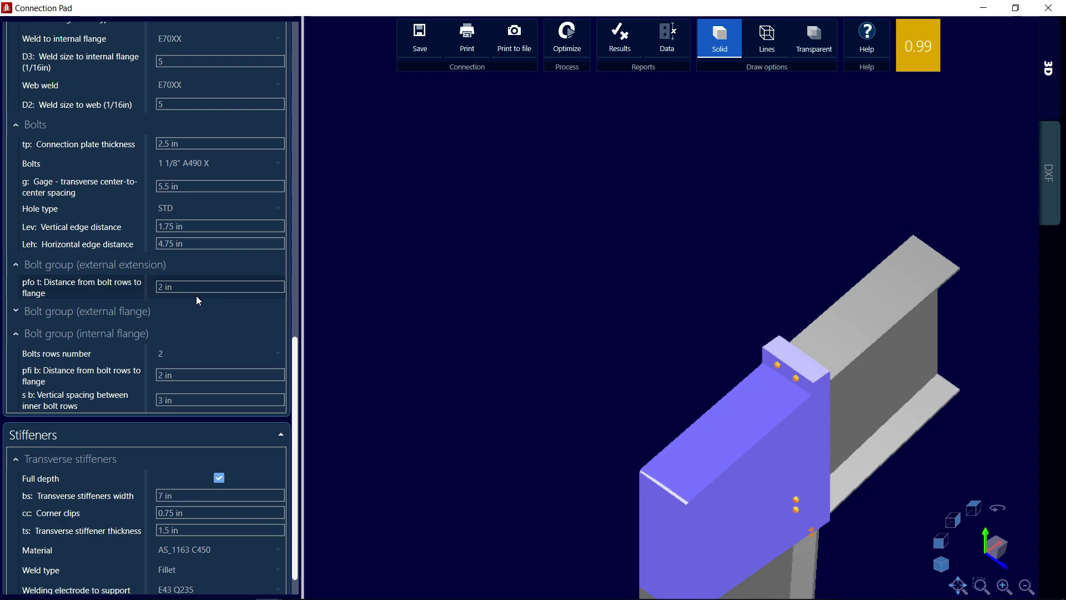
{"action": "left_click", "coordinate": [17, 313]}
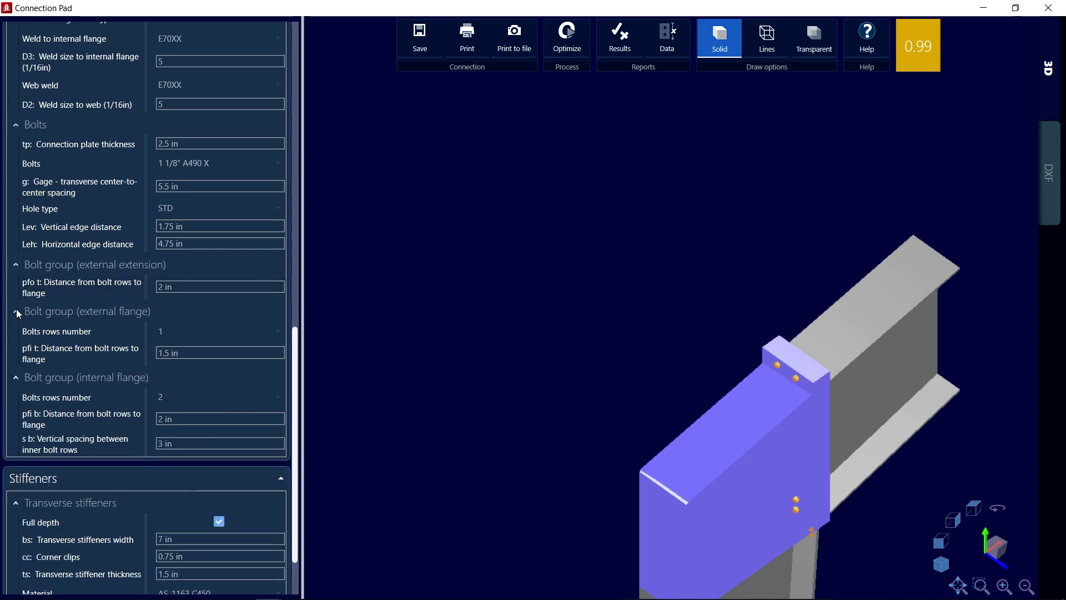
{"action": "left_click", "coordinate": [173, 354]}
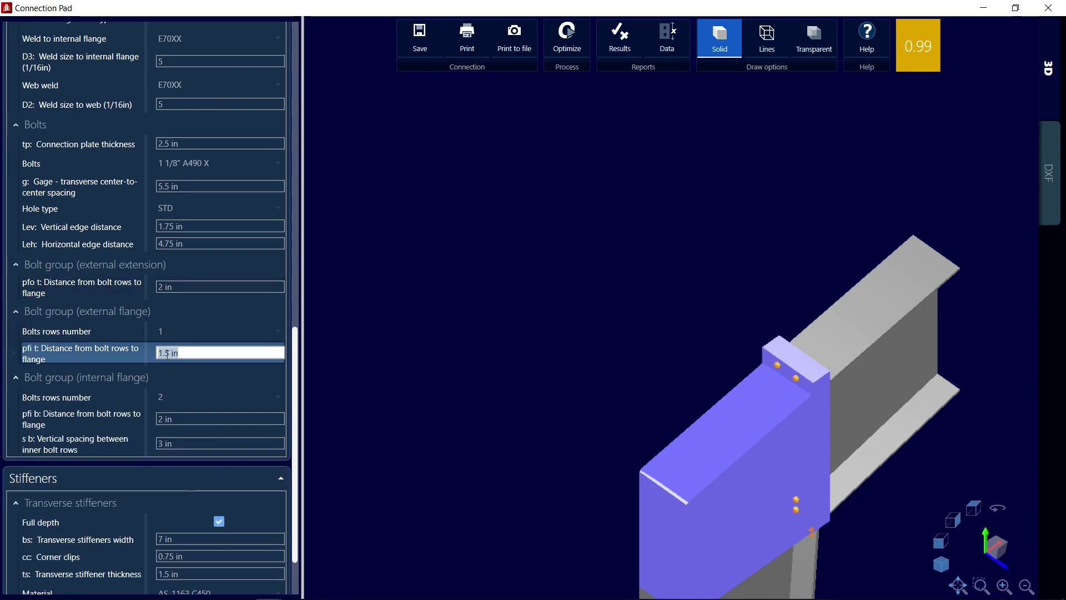
{"action": "left_click", "coordinate": [171, 353]}
{"action": "key", "text": "Left"}
{"action": "key", "text": "Left"}
{"action": "key", "text": "Left"}
{"action": "key", "text": "Delete"}
{"action": "key", "text": "Delete"}
{"action": "key", "text": "Delete"}
{"action": "type", "text": "2"}
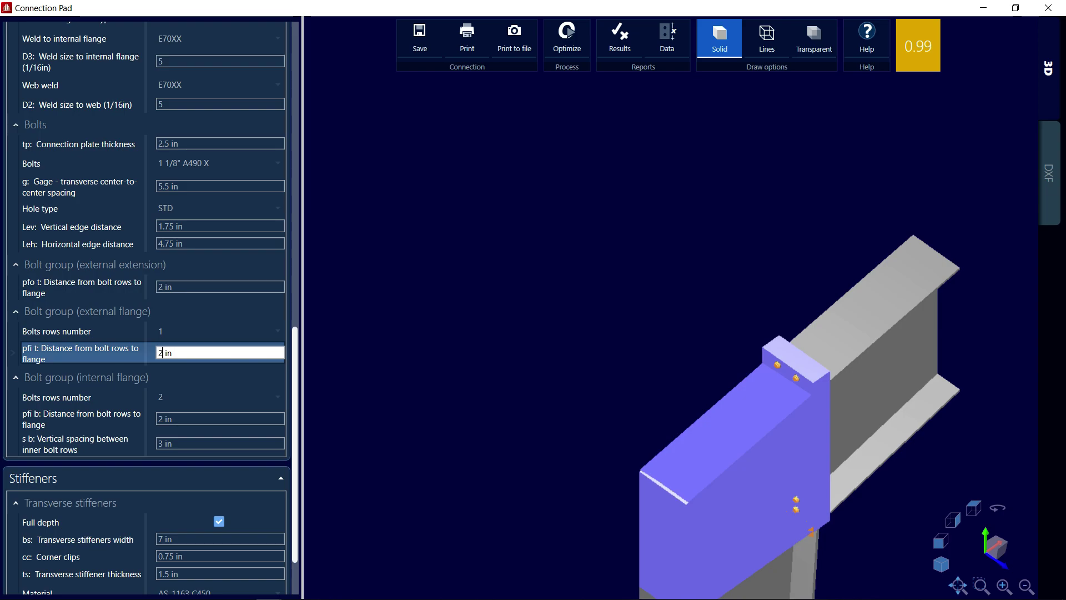
{"action": "left_click", "coordinate": [247, 315]}
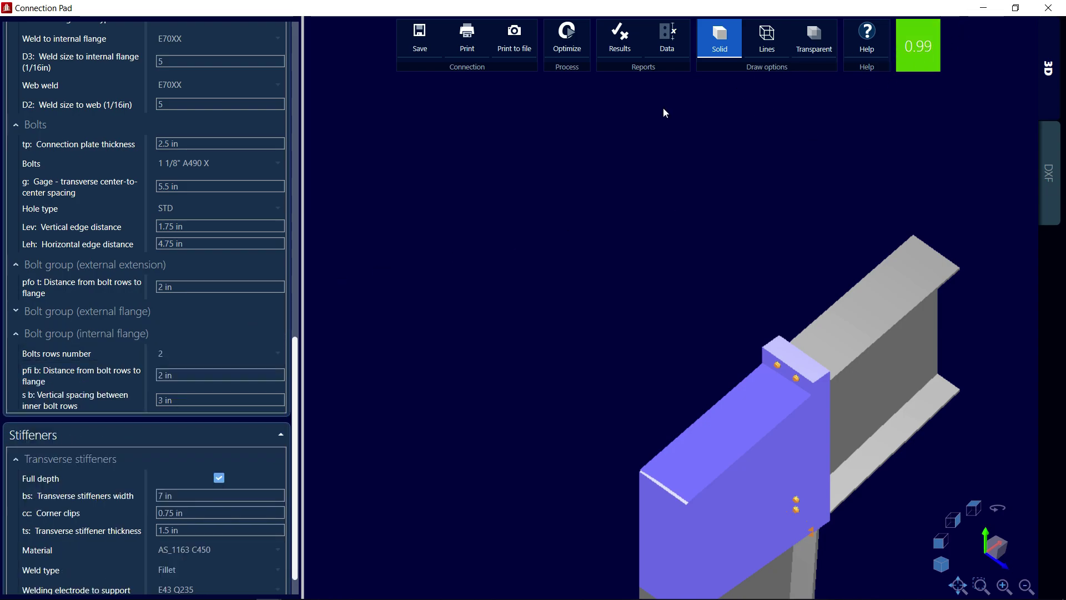
Step: Save the knee moment end plate connection and close Connection Pad to return to STAAD.Pro
{"action": "left_click", "coordinate": [419, 33]}
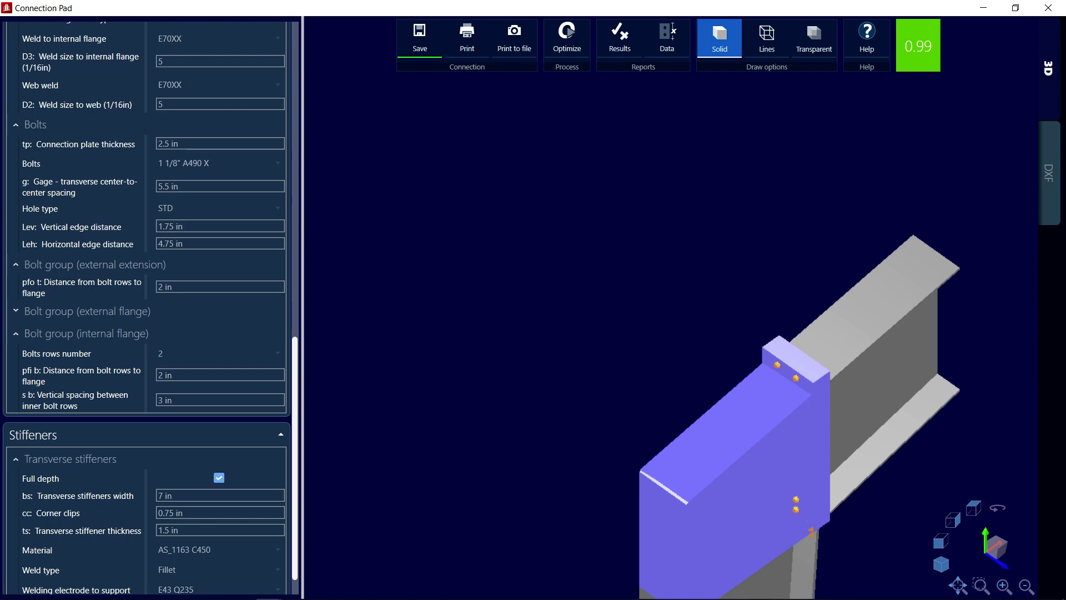
{"action": "left_click", "coordinate": [1049, 8]}
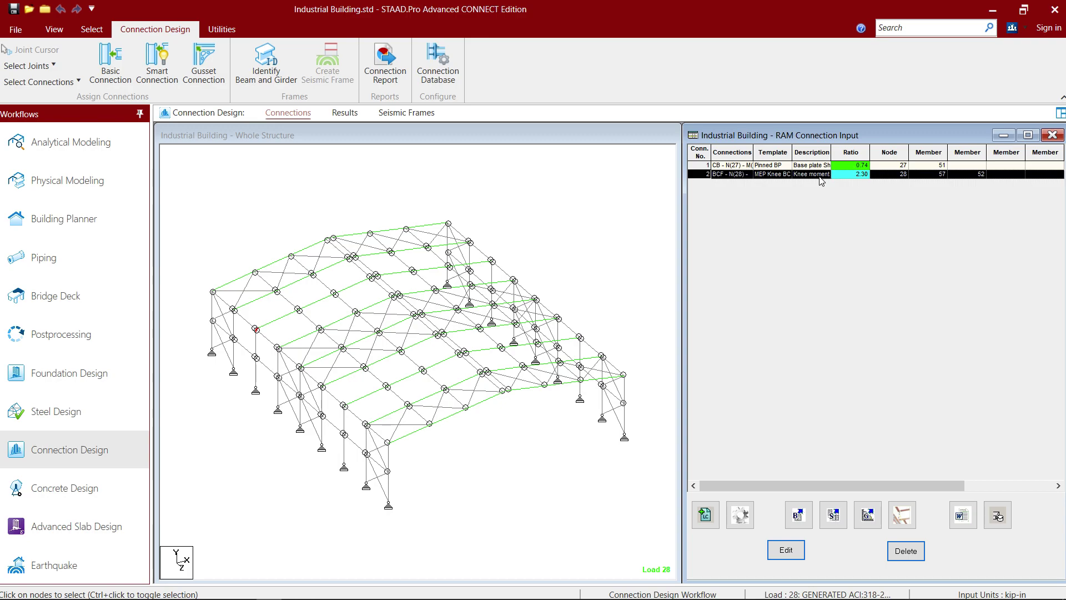
Step: Assign the EP BG Welded template from the Shear End Plate BG basic connections to rafter node 82 under AISC 360-10 (ASD)
{"action": "left_click", "coordinate": [386, 387]}
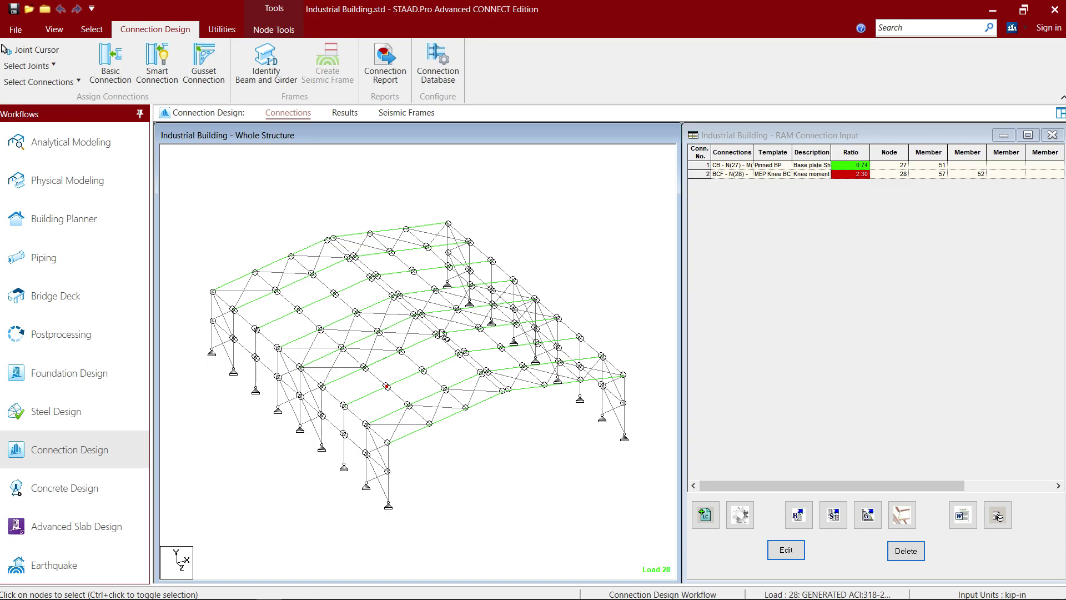
{"action": "left_click", "coordinate": [797, 517]}
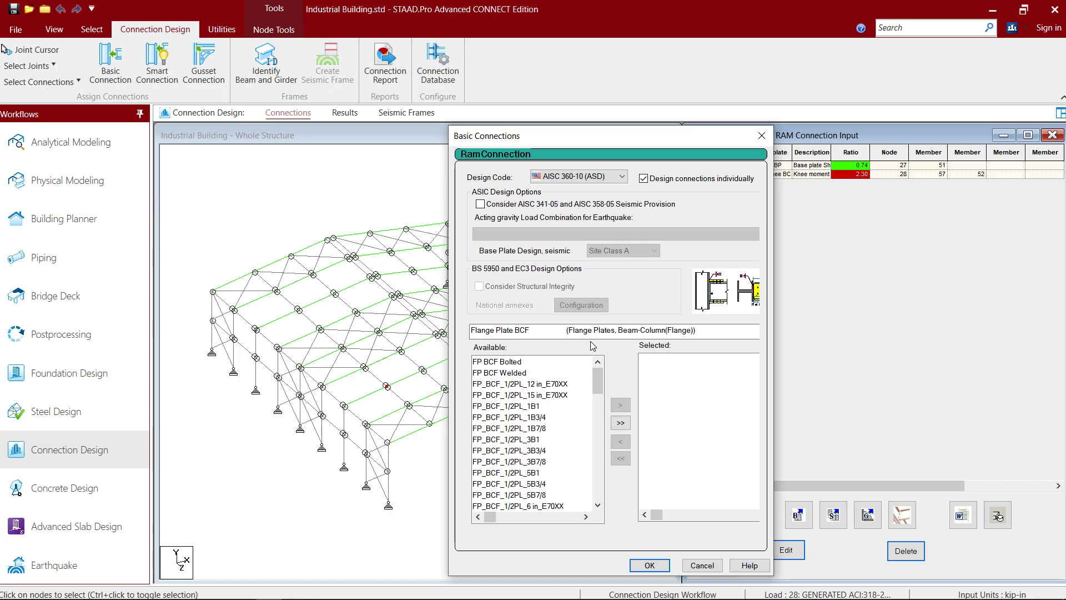
{"action": "left_click", "coordinate": [596, 333]}
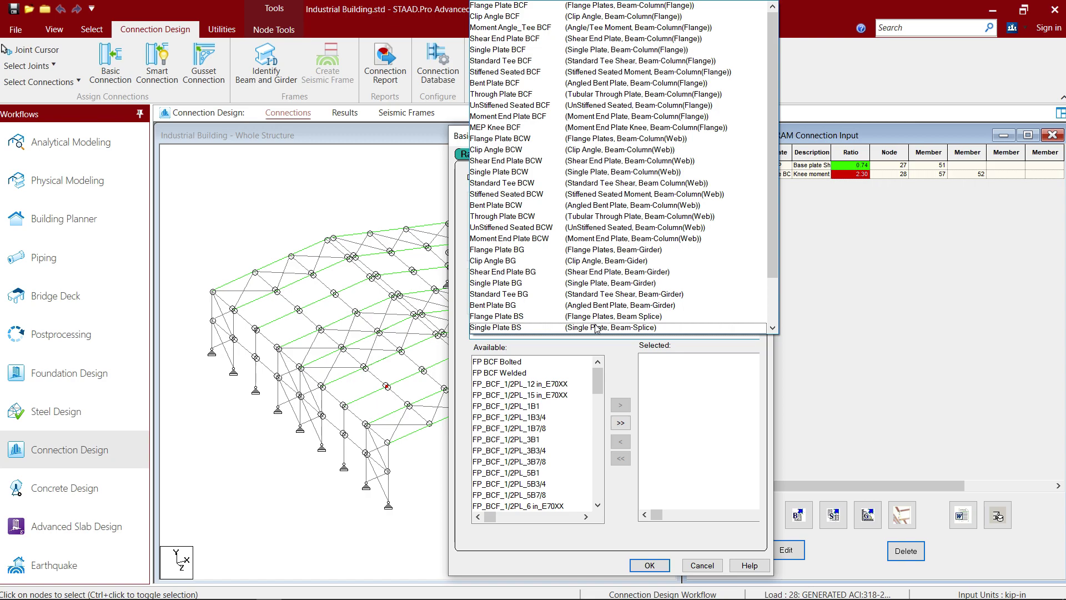
{"action": "left_click", "coordinate": [600, 272]}
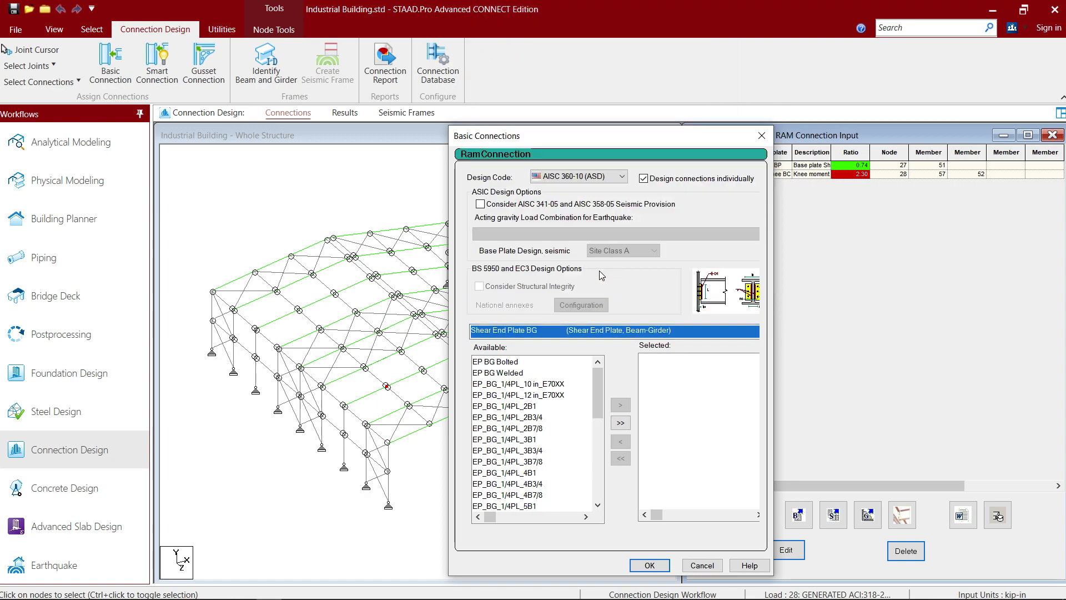
{"action": "left_click", "coordinate": [507, 373]}
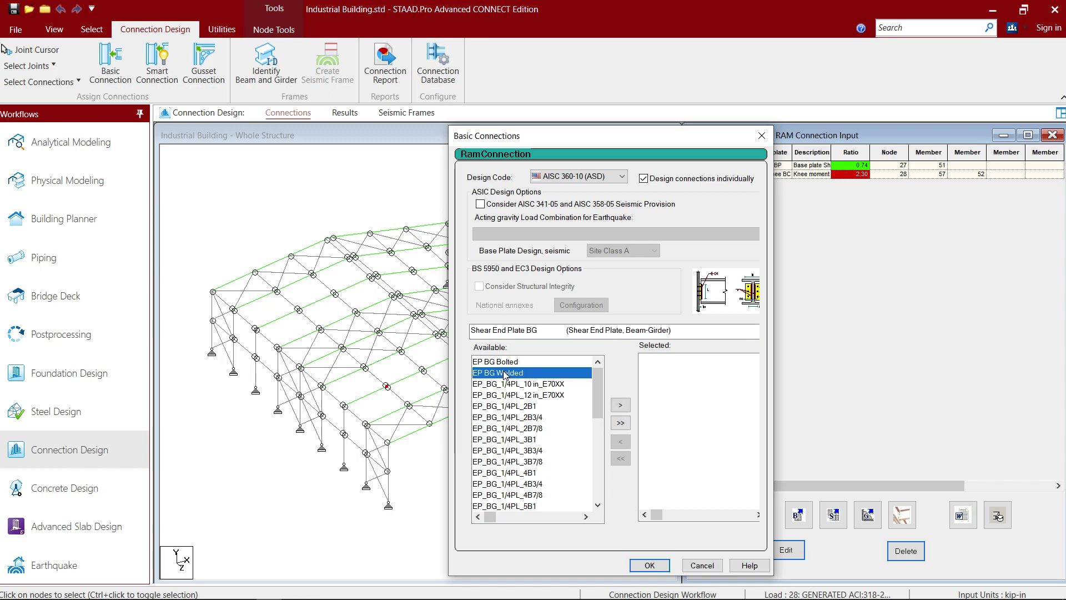
{"action": "left_click", "coordinate": [620, 405]}
{"action": "left_click", "coordinate": [650, 565]}
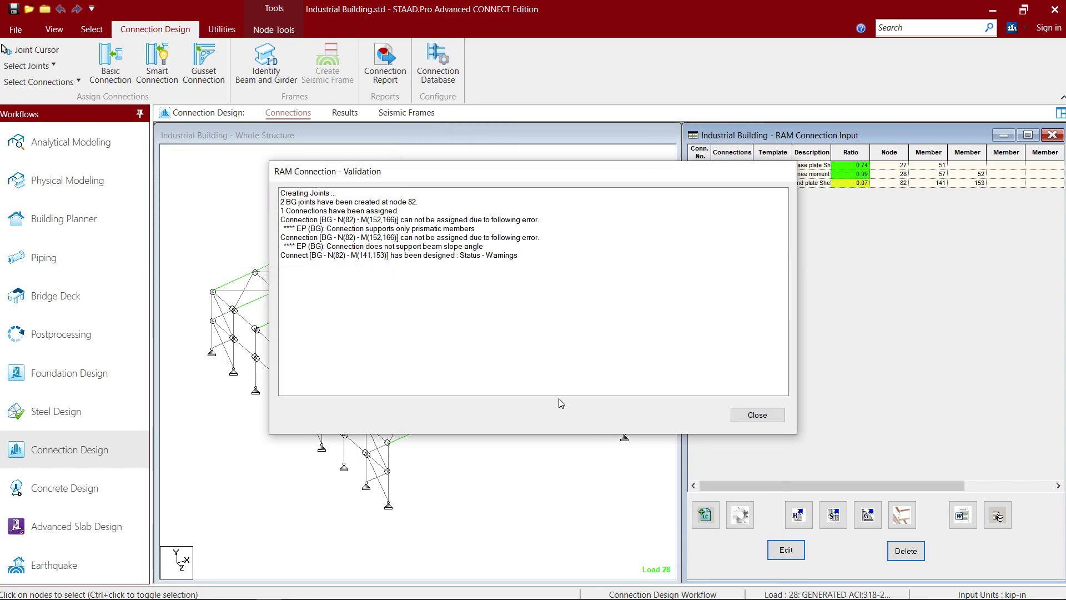
{"action": "left_click", "coordinate": [757, 415]}
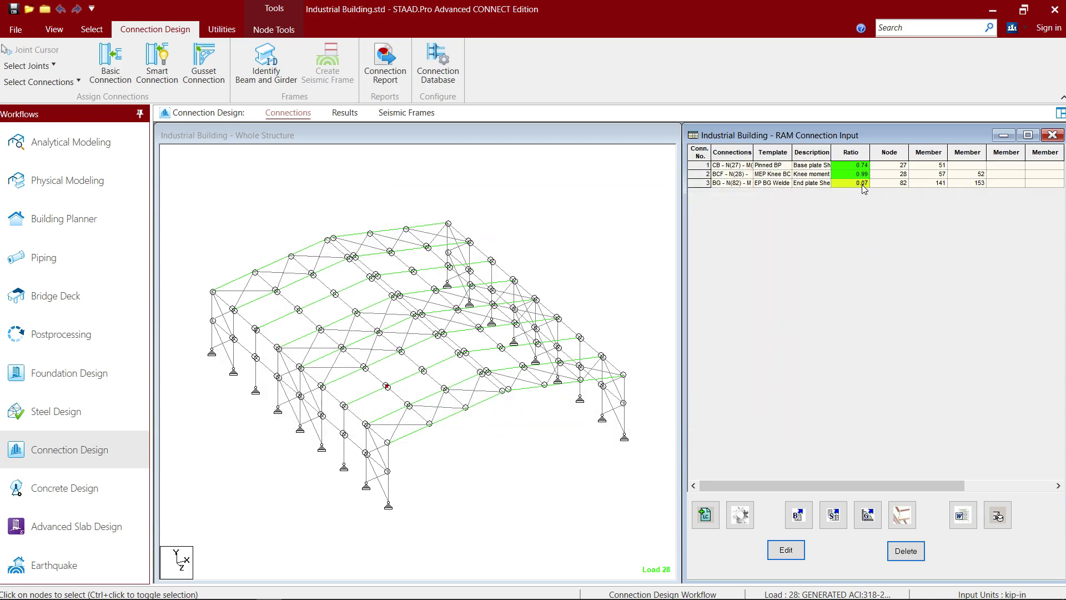
Step: Open the welded end plate beam-girder connection at node 82 for editing, save it and return to the connection list
{"action": "left_click", "coordinate": [700, 184]}
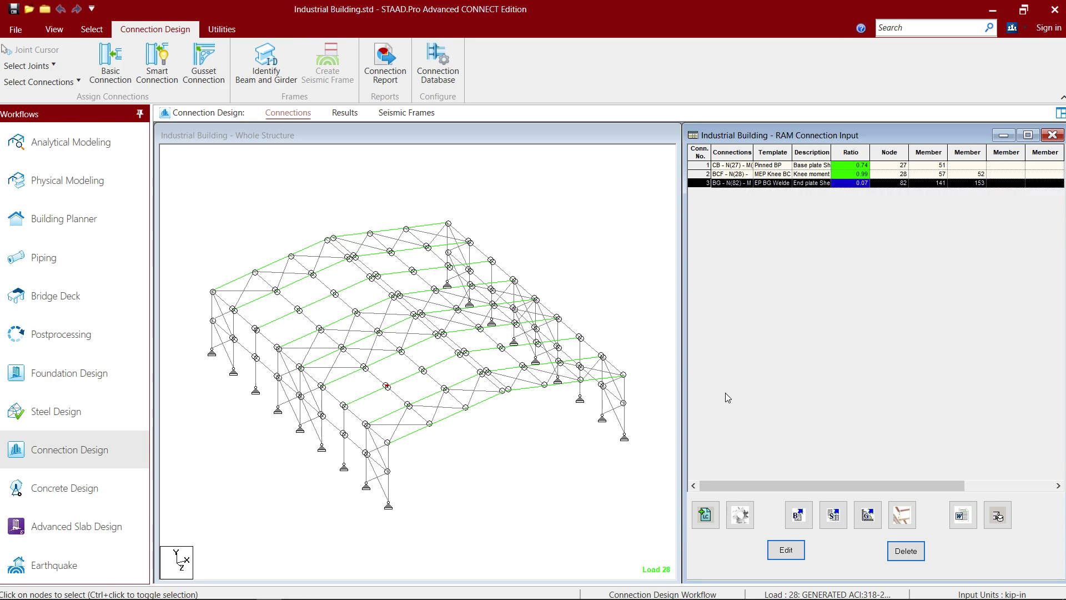
{"action": "left_click", "coordinate": [788, 551]}
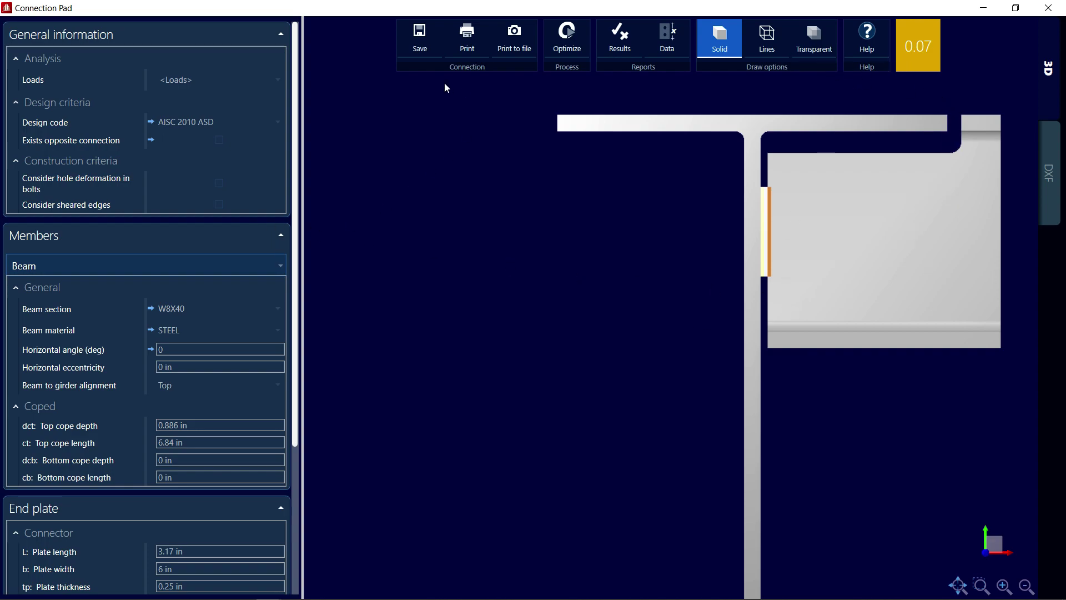
{"action": "left_click", "coordinate": [420, 36]}
{"action": "left_click", "coordinate": [1048, 8]}
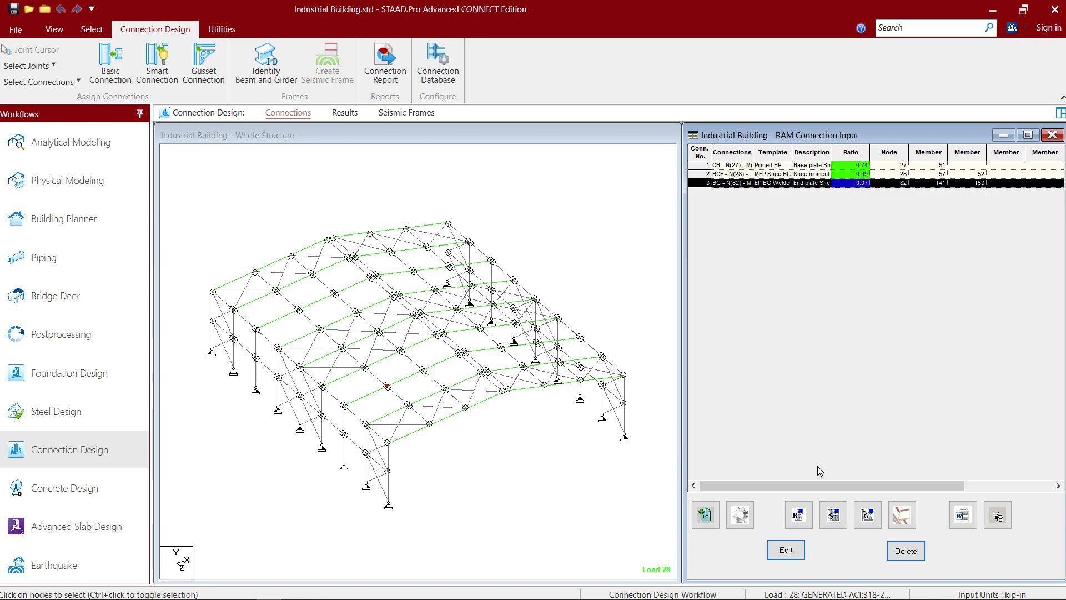
Step: Look through the available basic connection types and leave the list without assigning one
{"action": "left_click", "coordinate": [798, 515]}
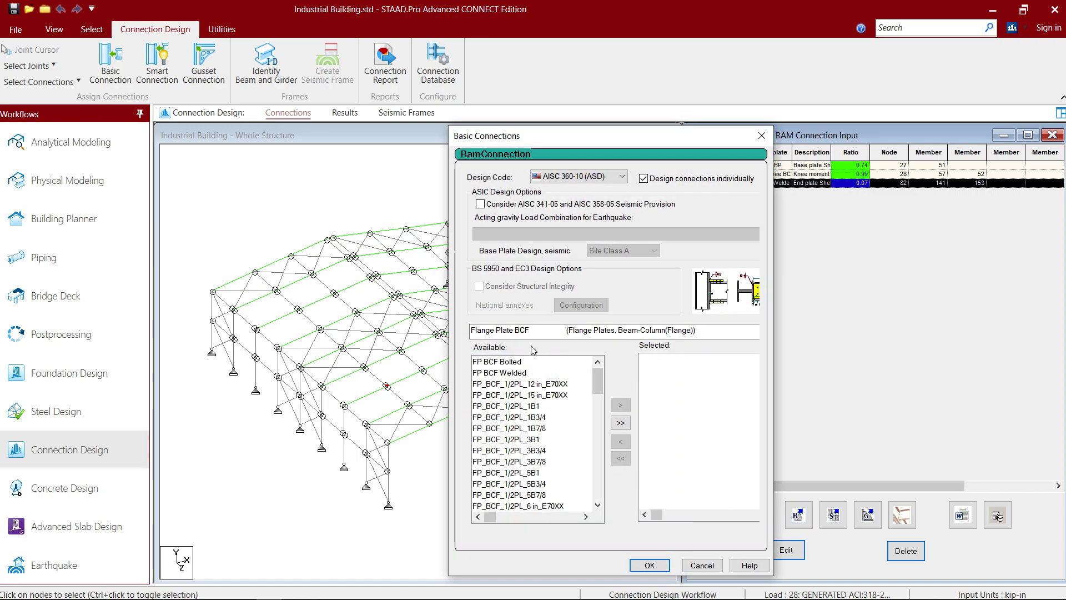
{"action": "left_click", "coordinate": [530, 330]}
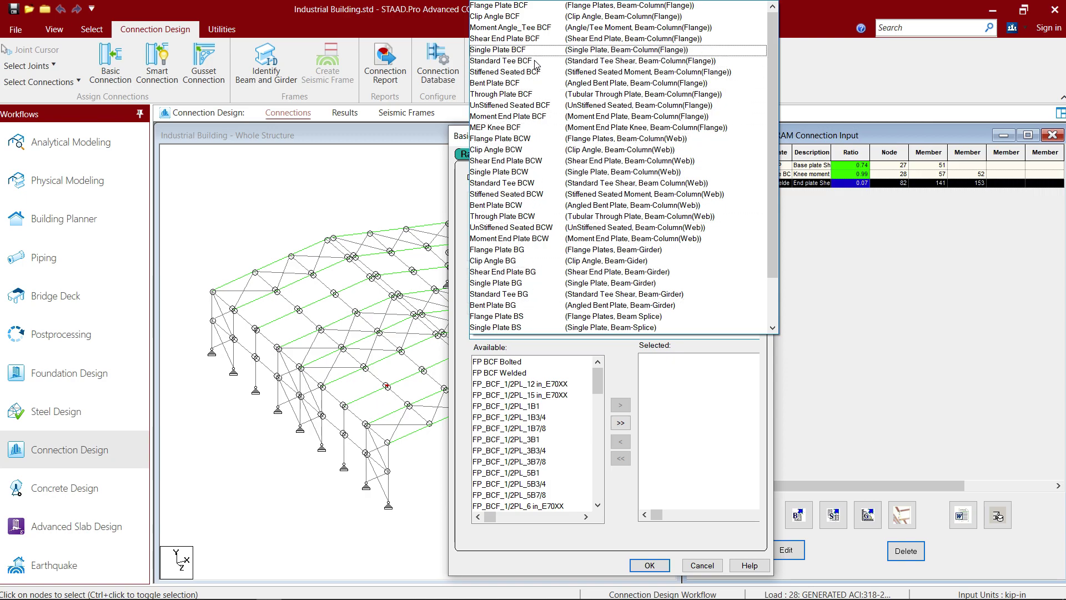
{"action": "left_click", "coordinate": [706, 567]}
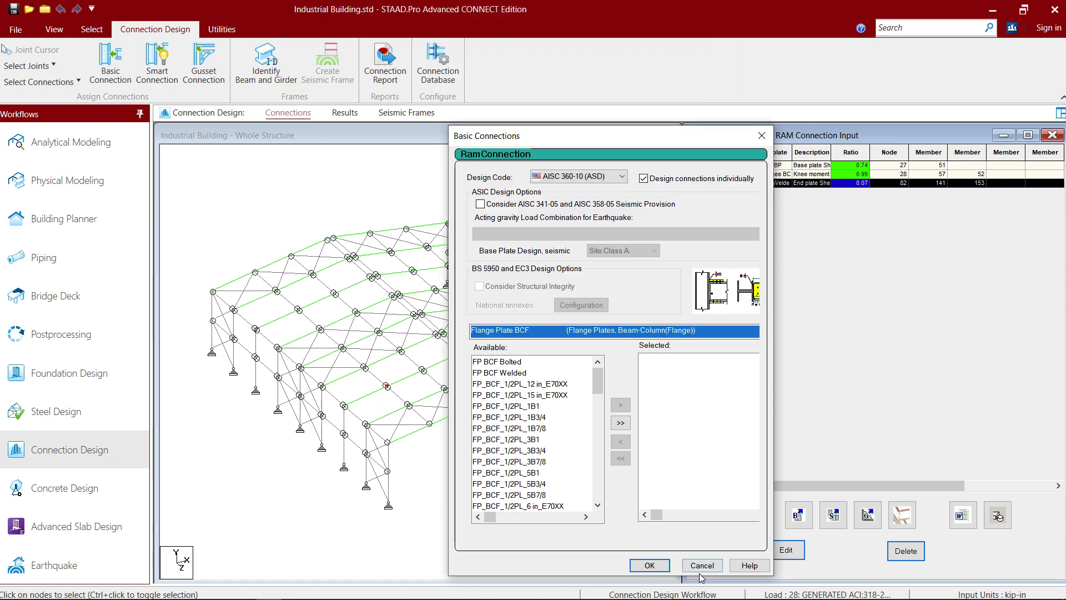
{"action": "left_click", "coordinate": [702, 566]}
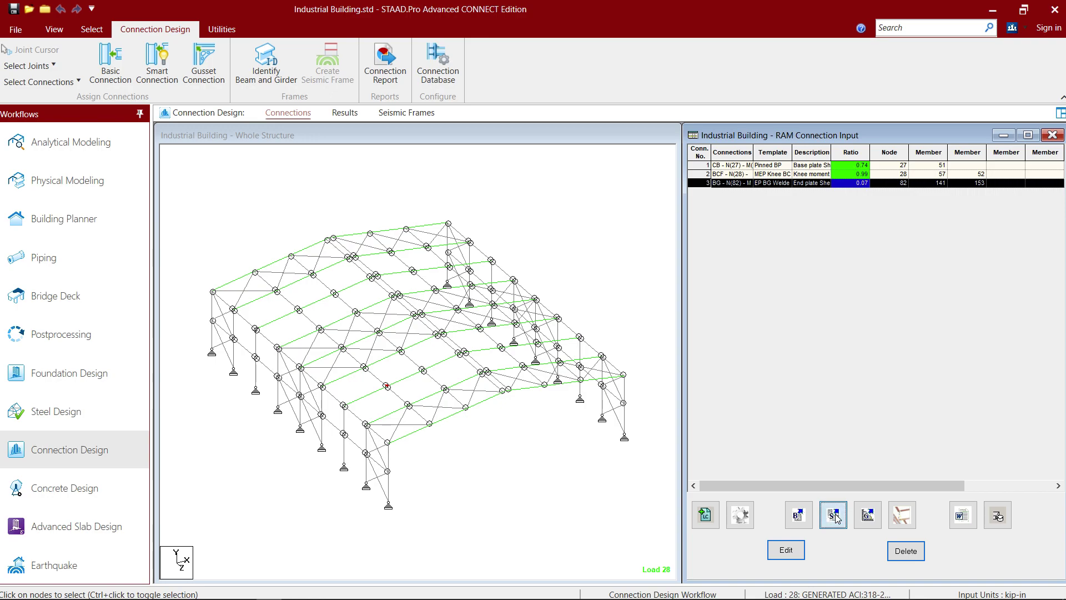
Step: Look through the smart connection types and the gusset plate column-beam-brace templates without assigning any
{"action": "left_click", "coordinate": [834, 514]}
{"action": "left_click", "coordinate": [492, 330]}
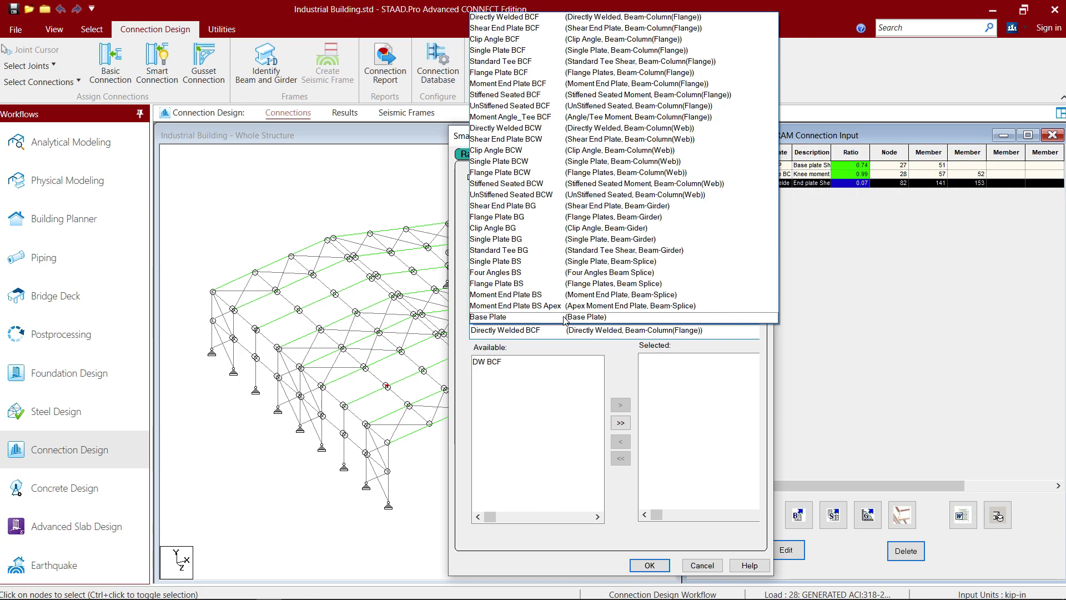
{"action": "left_click", "coordinate": [694, 566]}
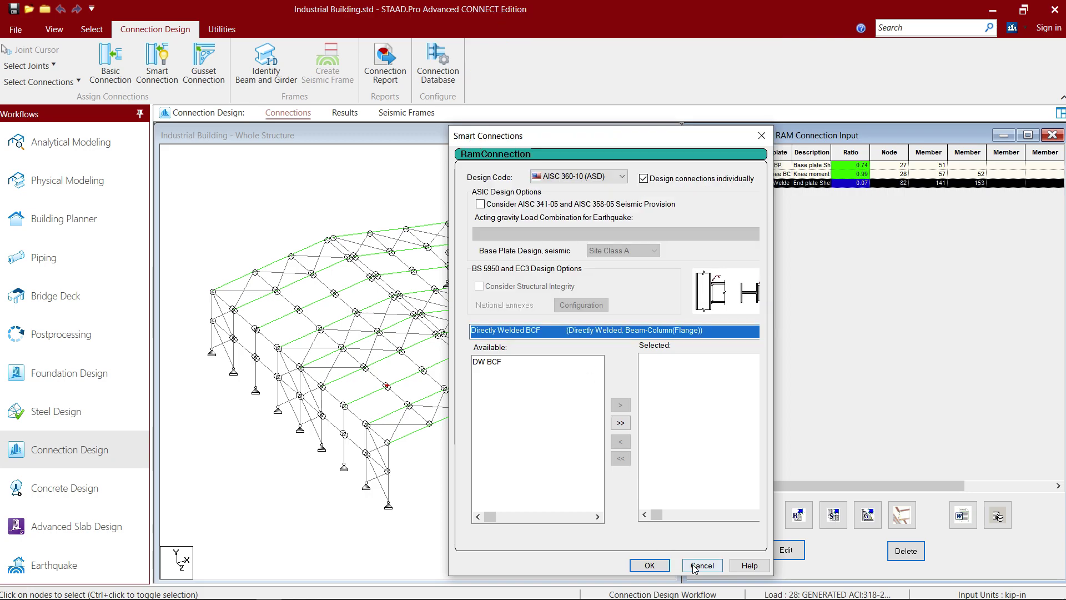
{"action": "left_click", "coordinate": [701, 565]}
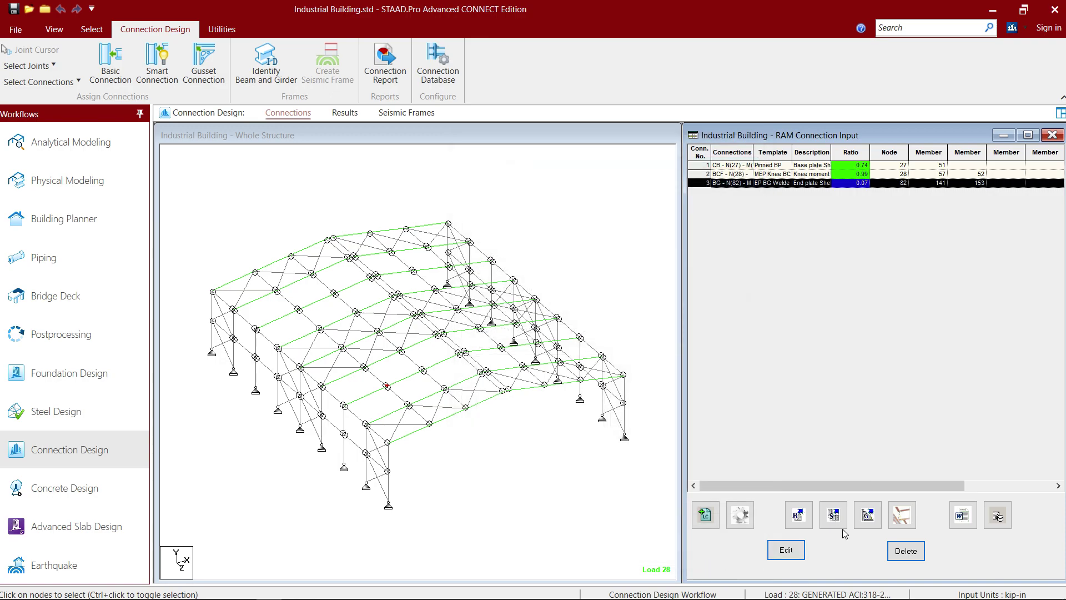
{"action": "left_click", "coordinate": [833, 517]}
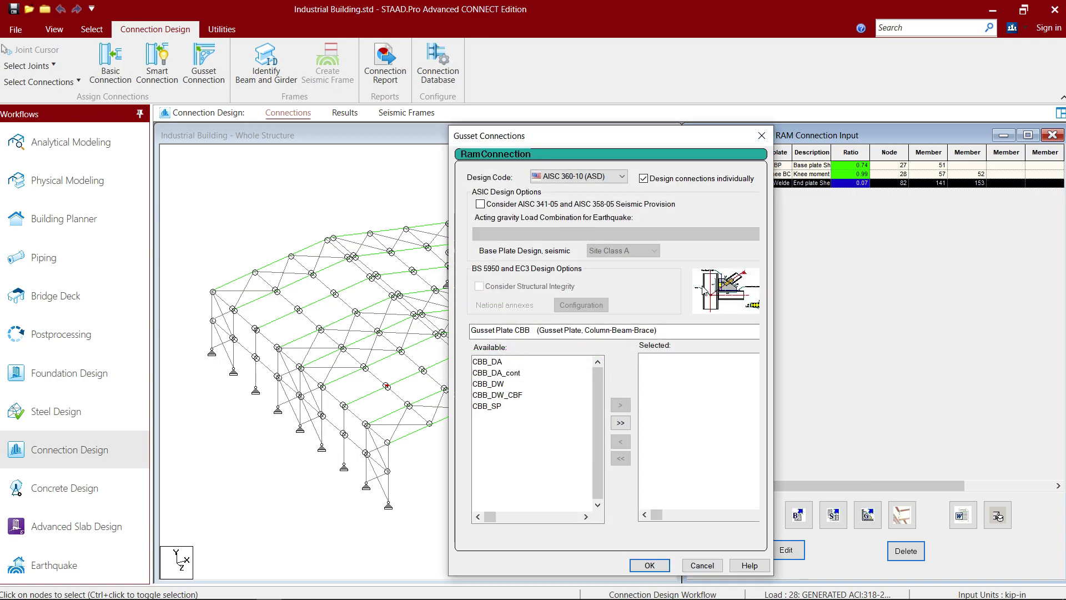
{"action": "left_click", "coordinate": [694, 565]}
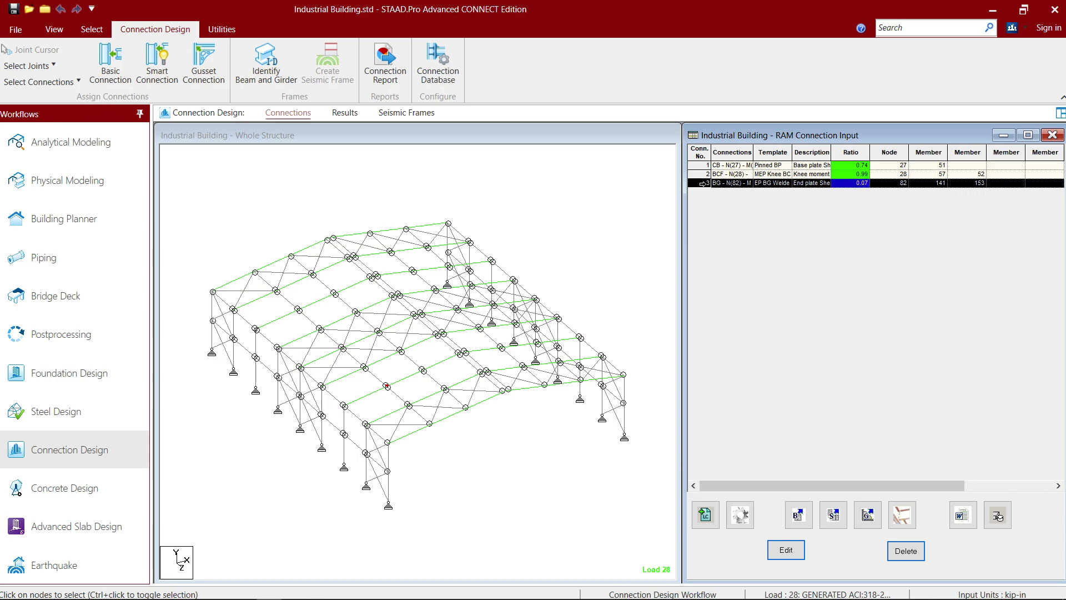
Step: Switch to the Foundation Design workflow, include all load cases for all supports and launch STAAD Foundation Advanced
{"action": "left_click", "coordinate": [64, 375]}
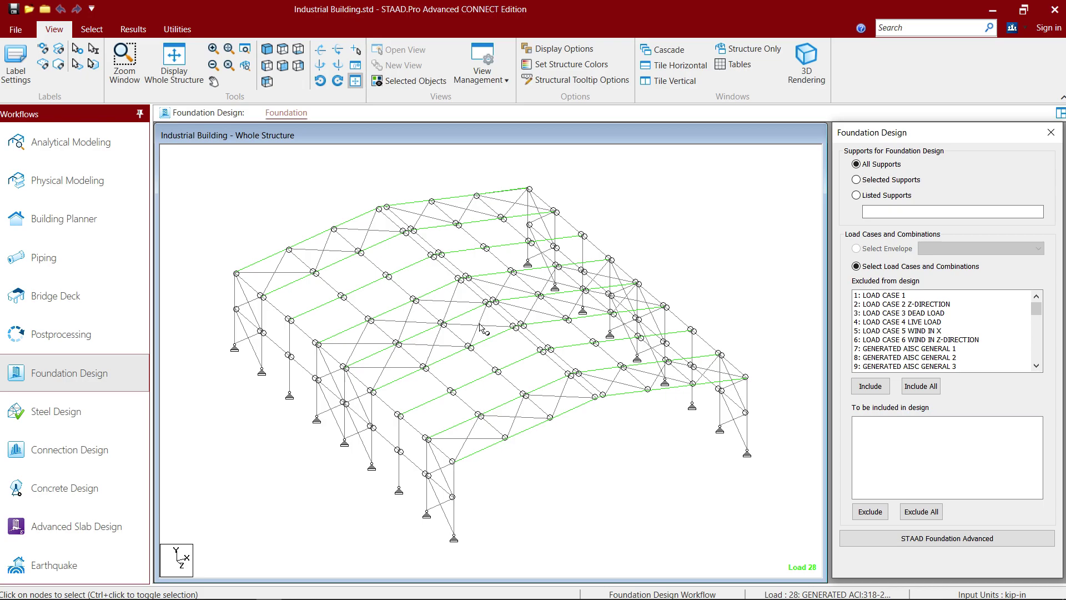
{"action": "left_click", "coordinate": [919, 386]}
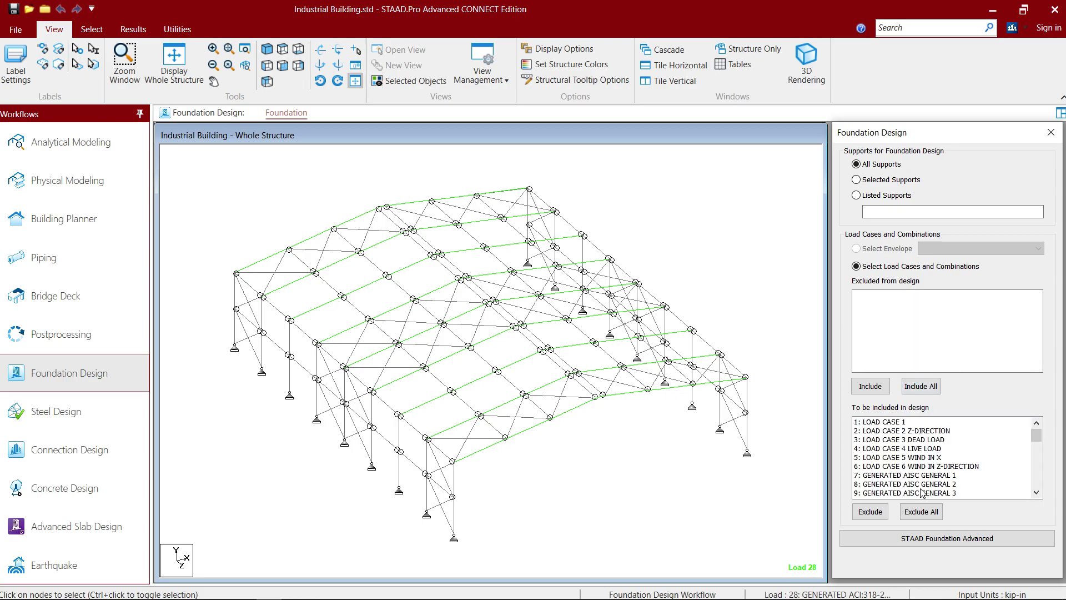
{"action": "left_click", "coordinate": [941, 543]}
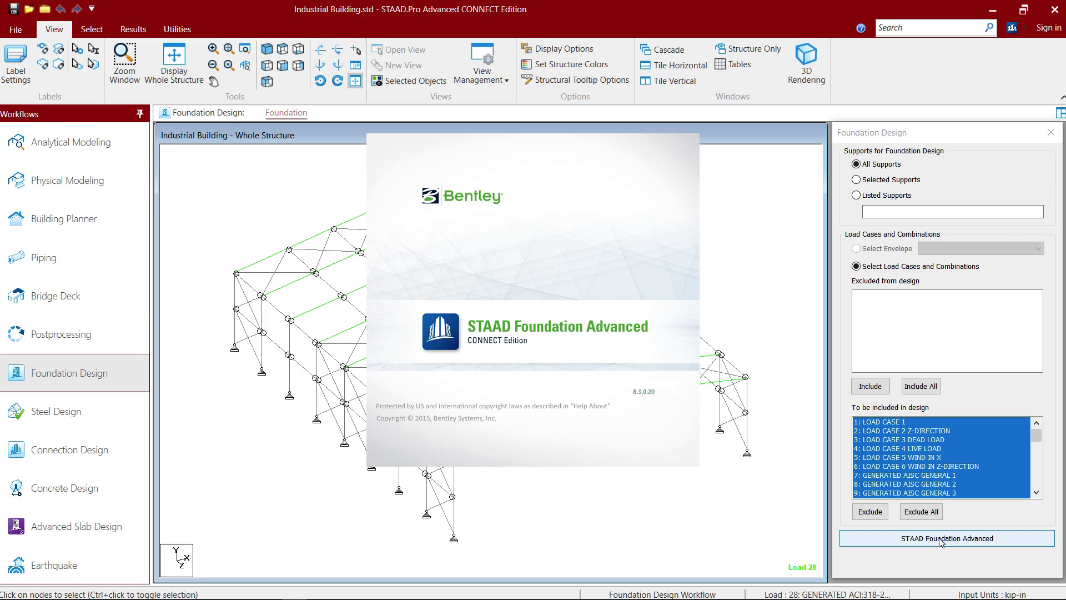
{"action": "mouse_move", "coordinate": [554, 596]}
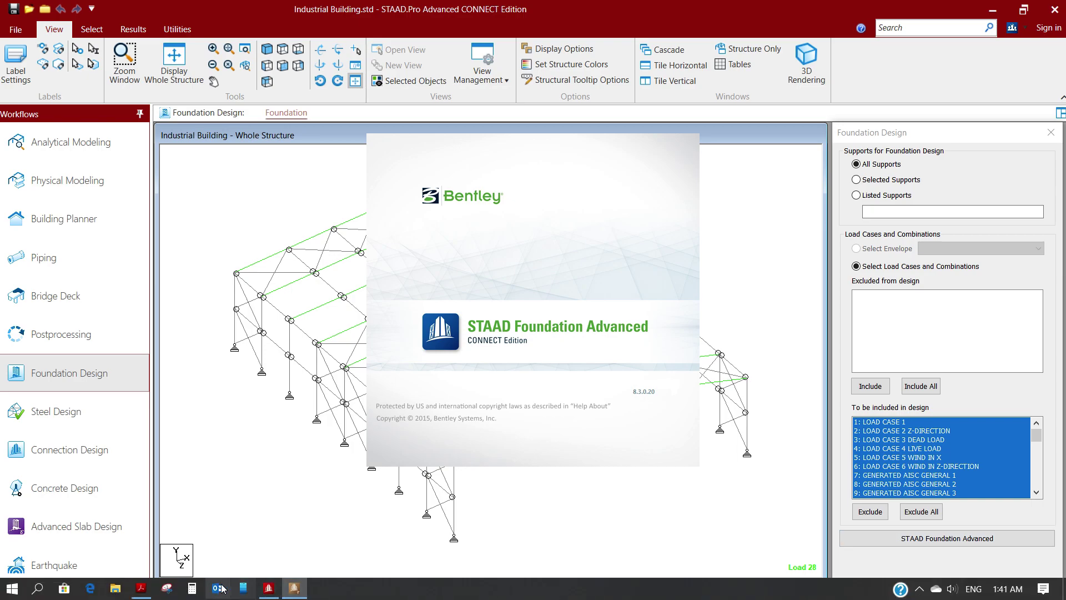
{"action": "left_click", "coordinate": [149, 591]}
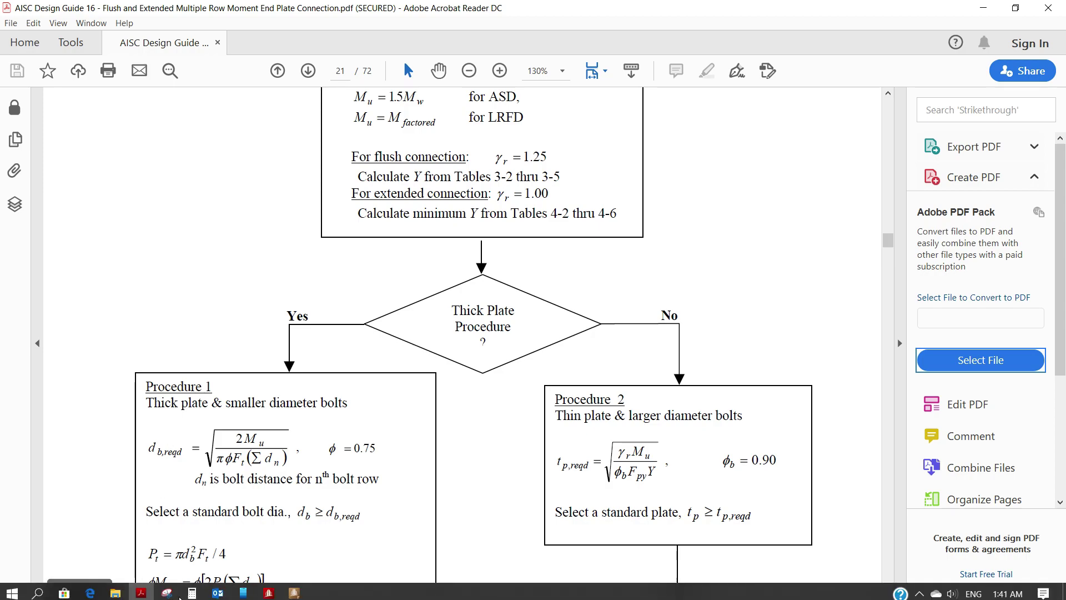
{"action": "left_click", "coordinate": [8, 22]}
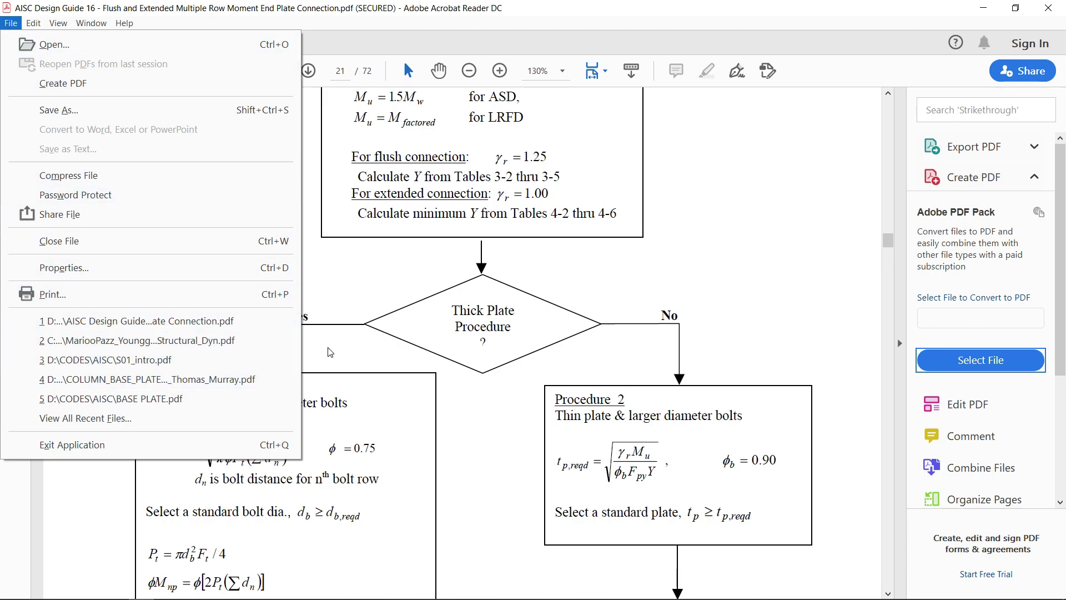
{"action": "left_click", "coordinate": [570, 270]}
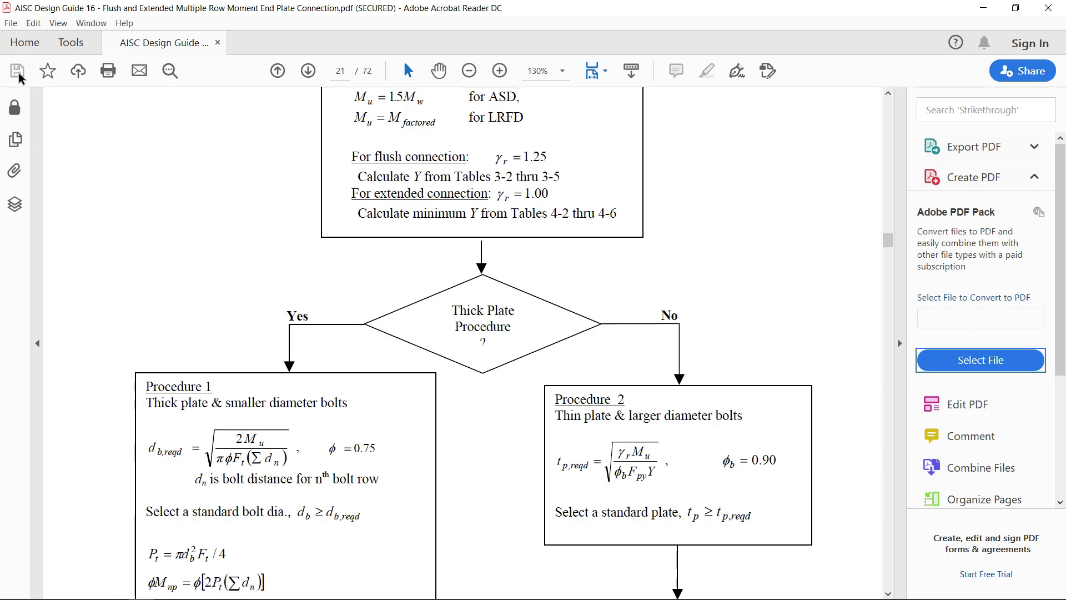
{"action": "left_click", "coordinate": [268, 590]}
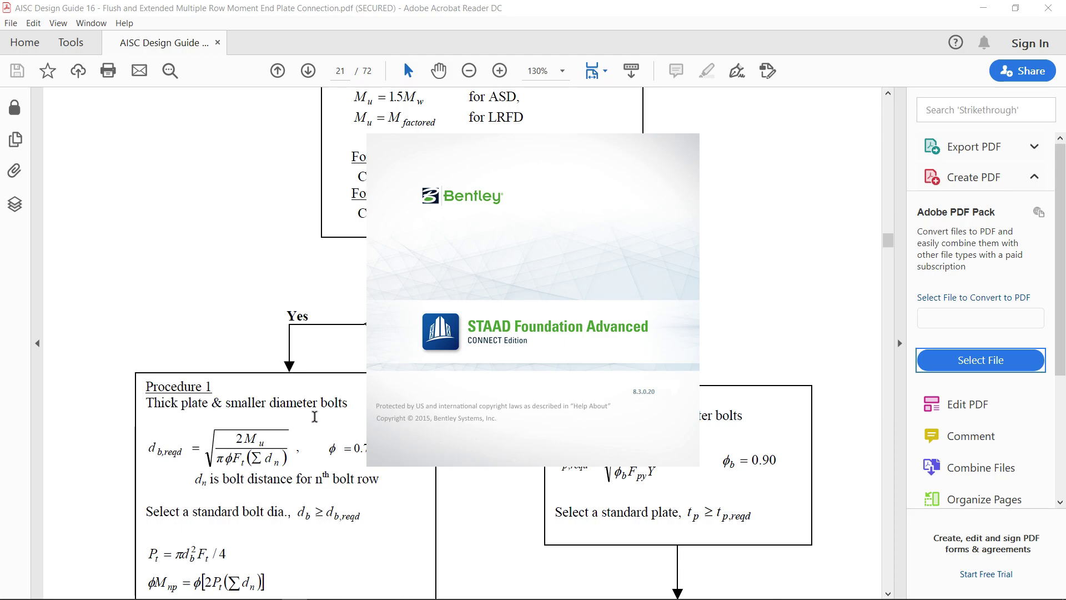
Step: In STAAD Foundation Advanced, review the Project Info entries and the asset type, industry, location and project number fields
{"action": "mouse_move", "coordinate": [388, 594]}
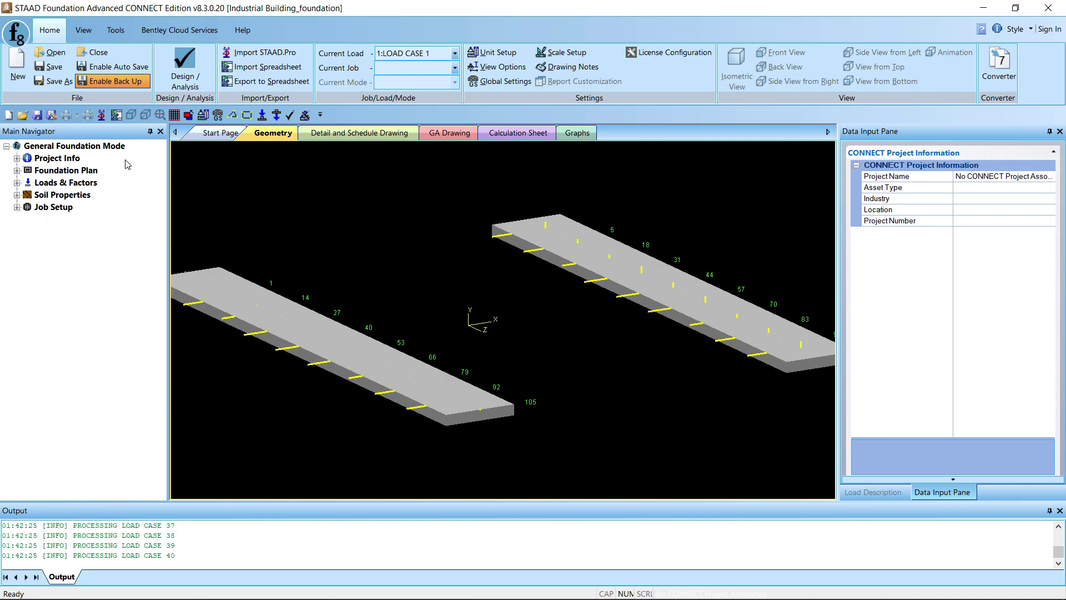
{"action": "left_click", "coordinate": [17, 159]}
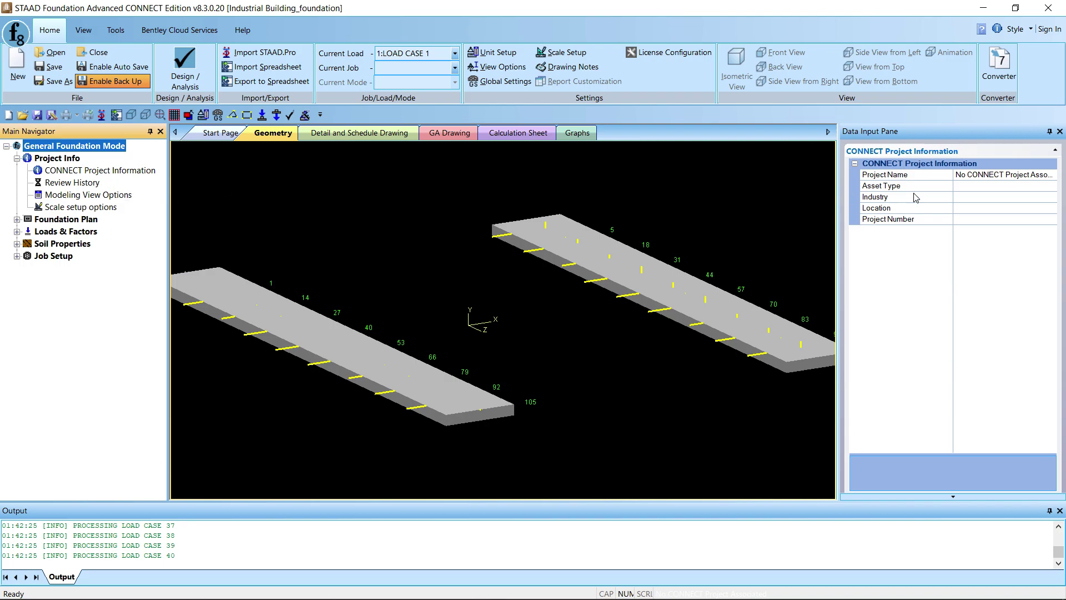
{"action": "left_click", "coordinate": [957, 187]}
{"action": "left_click", "coordinate": [973, 198]}
{"action": "left_click", "coordinate": [972, 208]}
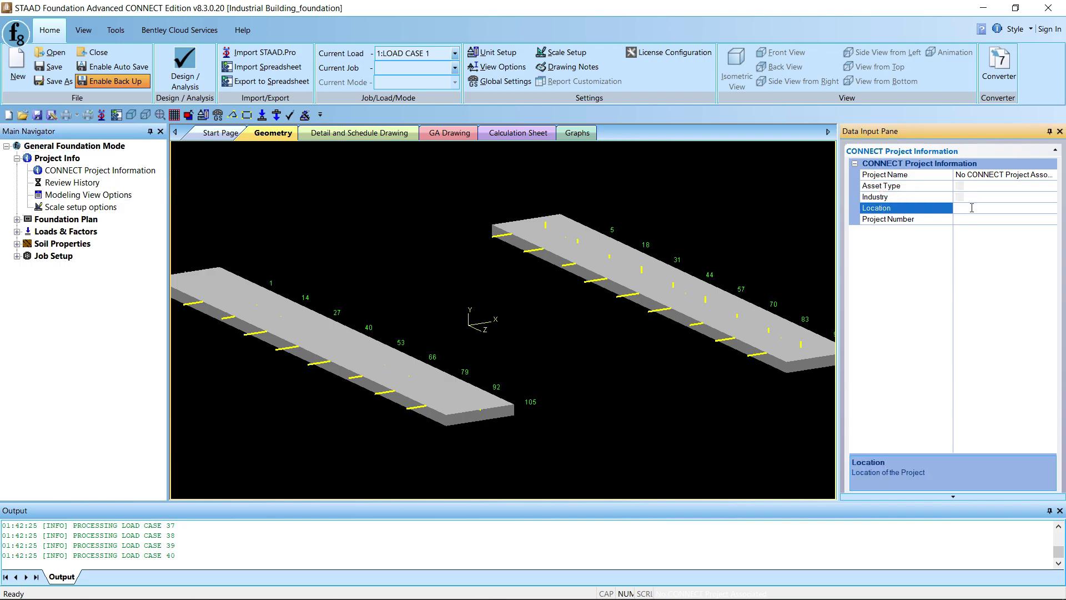
{"action": "left_click", "coordinate": [968, 189]}
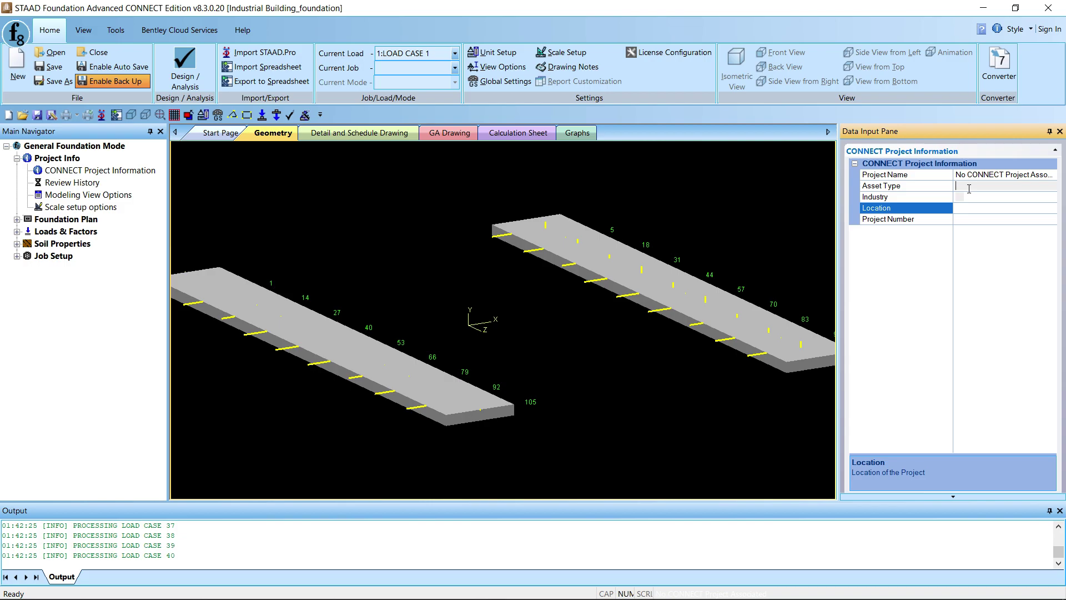
{"action": "left_click", "coordinate": [971, 198]}
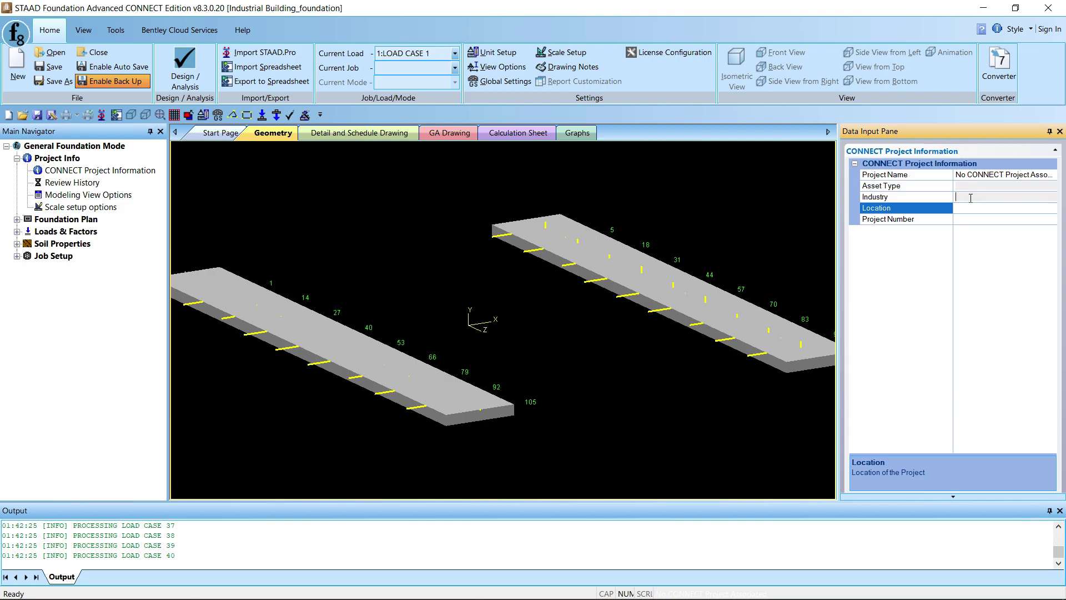
{"action": "left_click", "coordinate": [922, 221]}
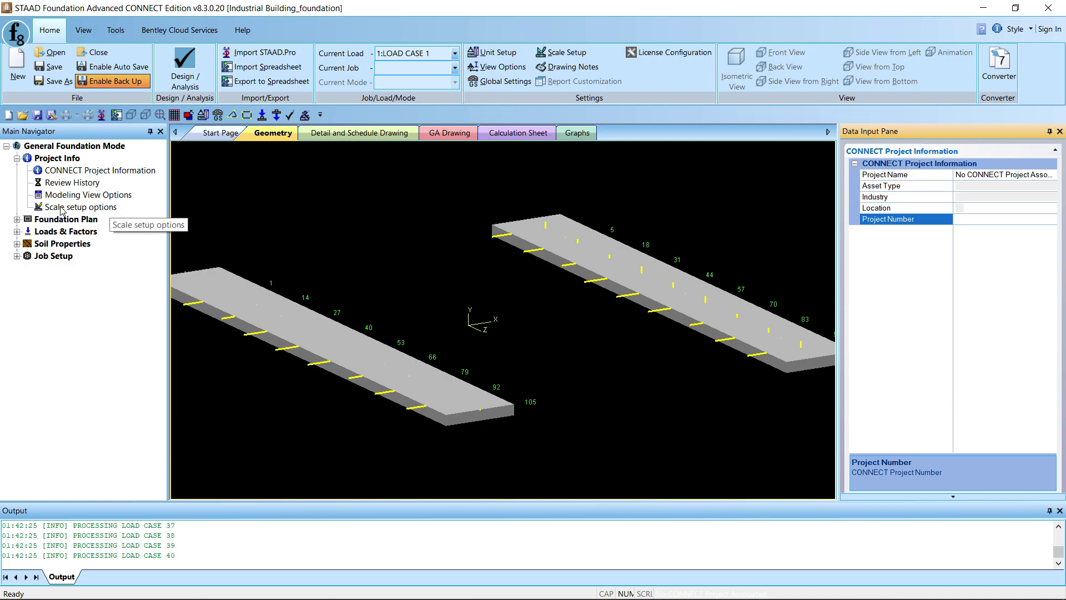
Step: Open the Foundation Plan's pedestal and anchor bolt data and enable pedestals for supports 1, 5, 14 and 18
{"action": "left_click", "coordinate": [17, 219]}
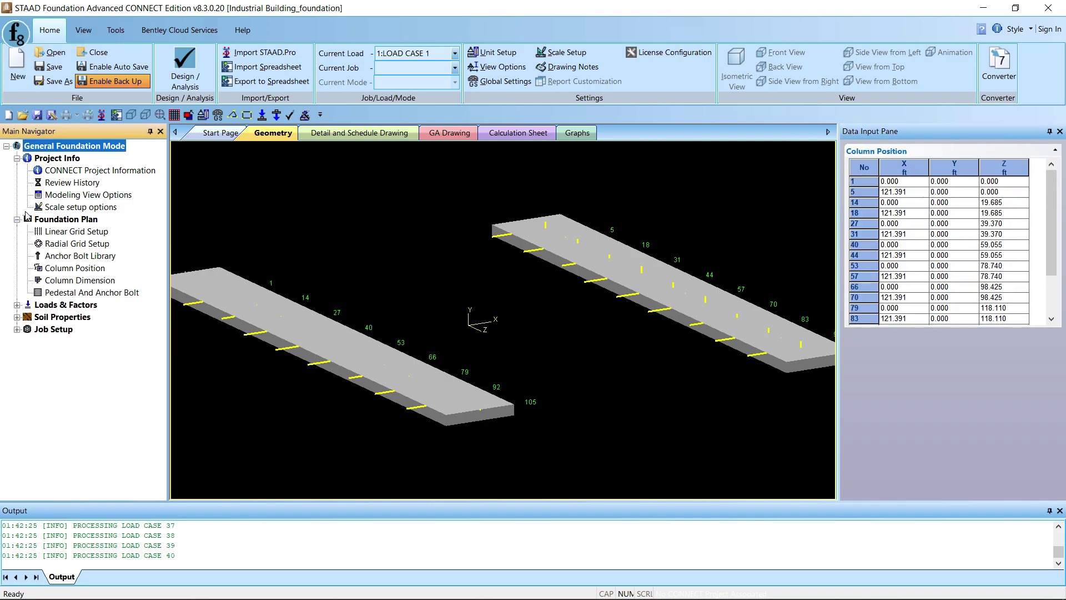
{"action": "left_click", "coordinate": [68, 232]}
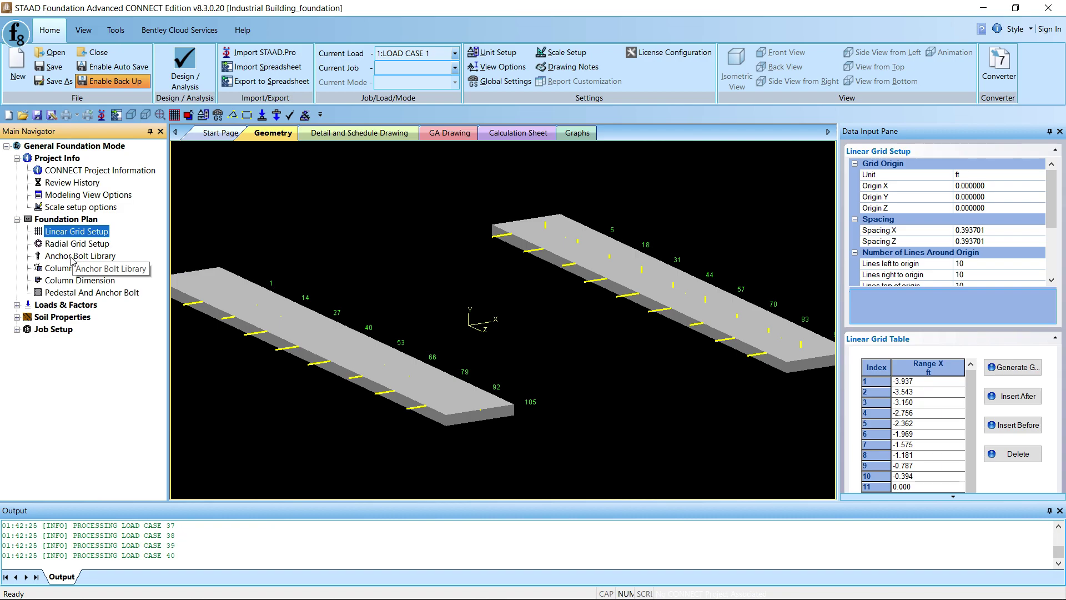
{"action": "left_click", "coordinate": [118, 294]}
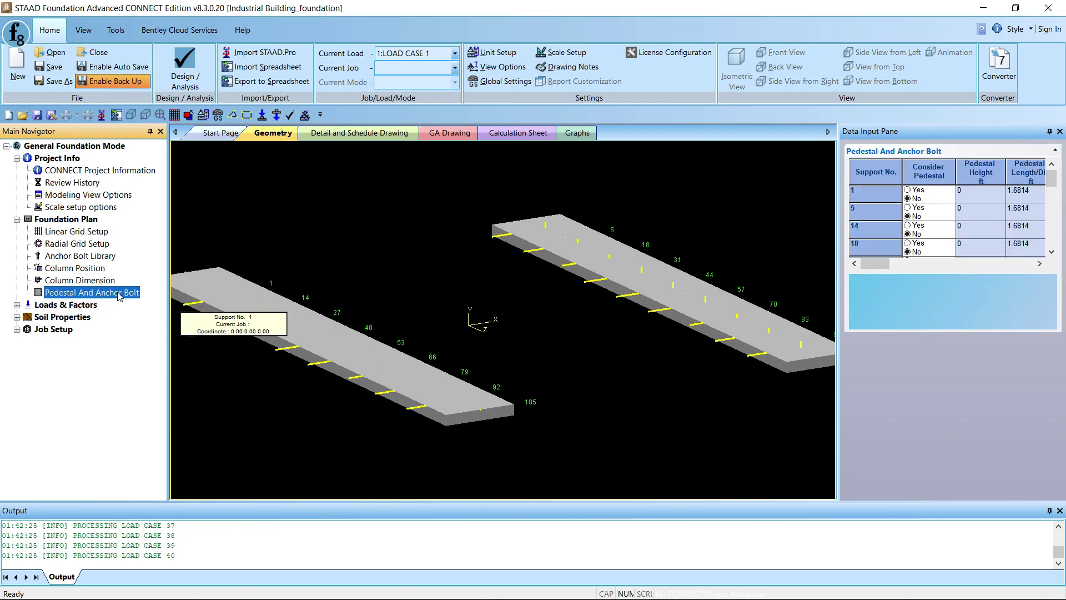
{"action": "left_click", "coordinate": [908, 191]}
{"action": "left_click", "coordinate": [908, 208]}
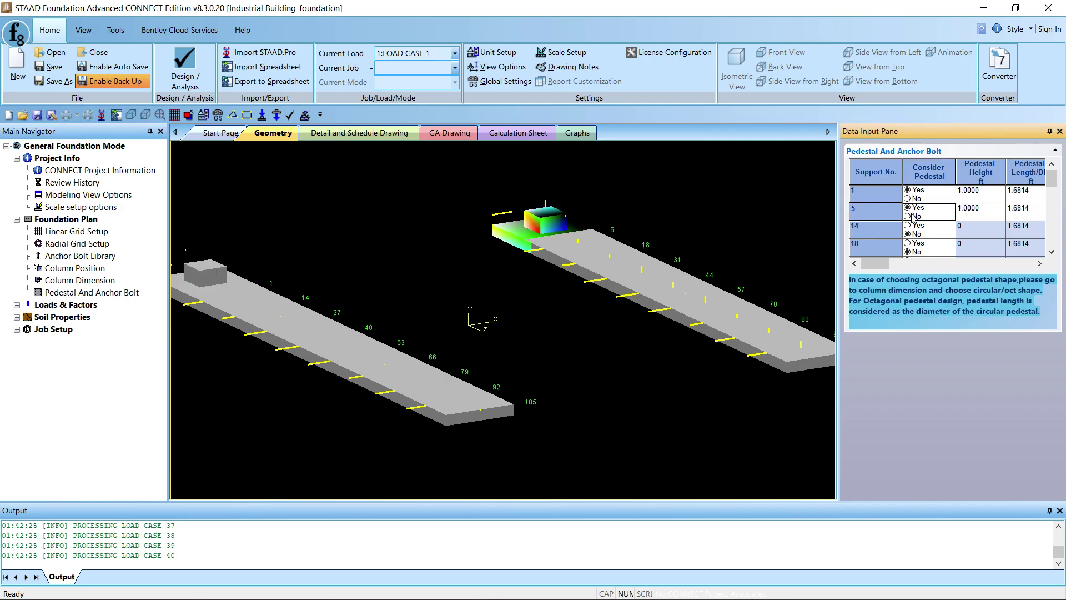
{"action": "left_click", "coordinate": [907, 225]}
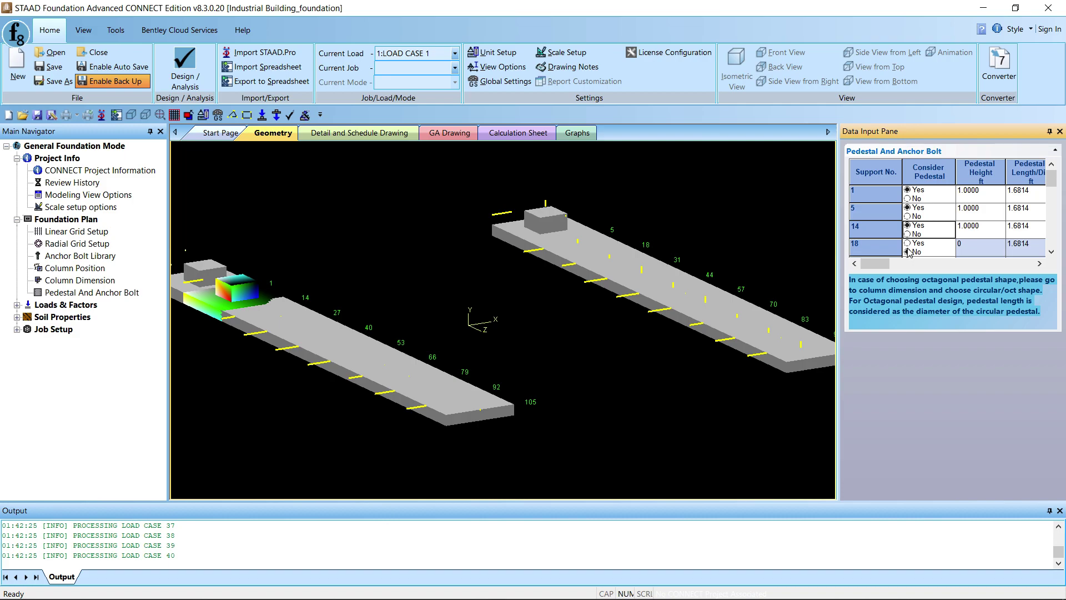
{"action": "left_click", "coordinate": [908, 244]}
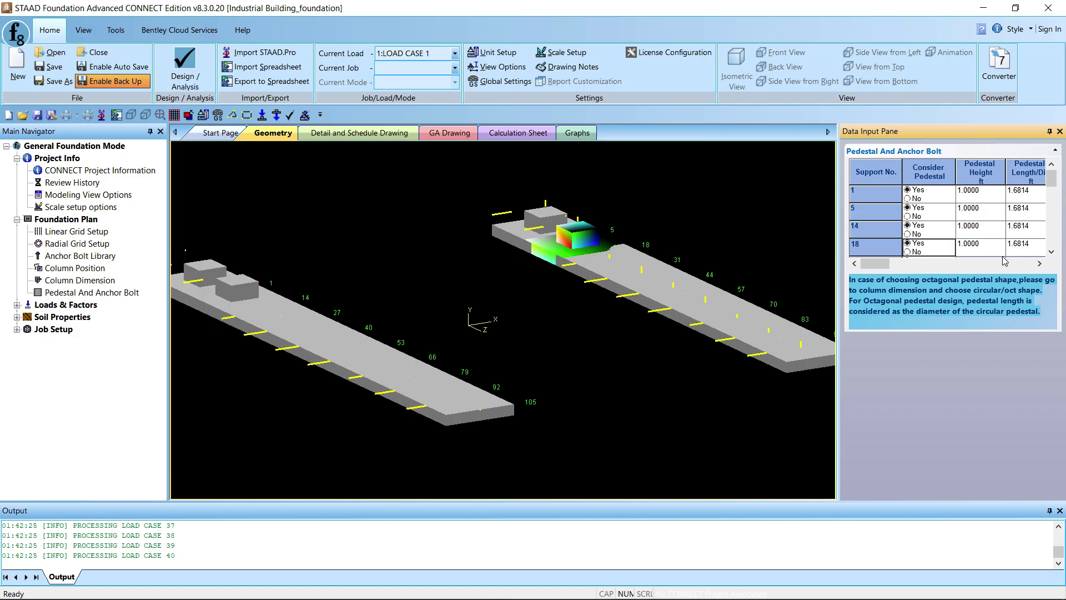
Step: Enable pedestals for supports 27, 31, 40, 44 and 53
{"action": "left_click", "coordinate": [1051, 252]}
{"action": "left_click", "coordinate": [1051, 253]}
{"action": "left_click", "coordinate": [1050, 252]}
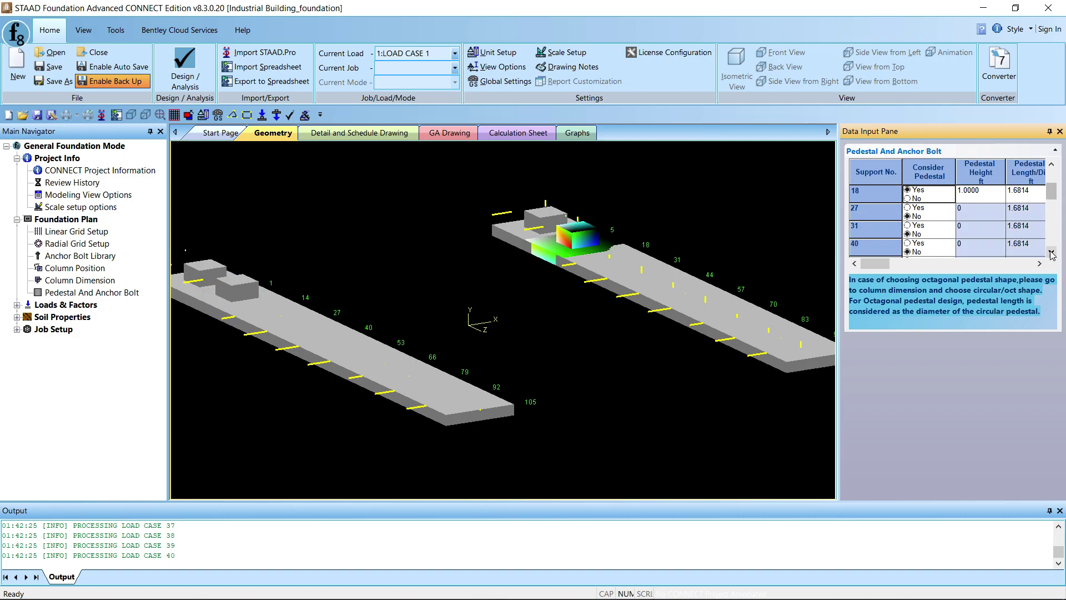
{"action": "left_click", "coordinate": [908, 208]}
{"action": "left_click", "coordinate": [908, 225]}
{"action": "left_click", "coordinate": [907, 243]}
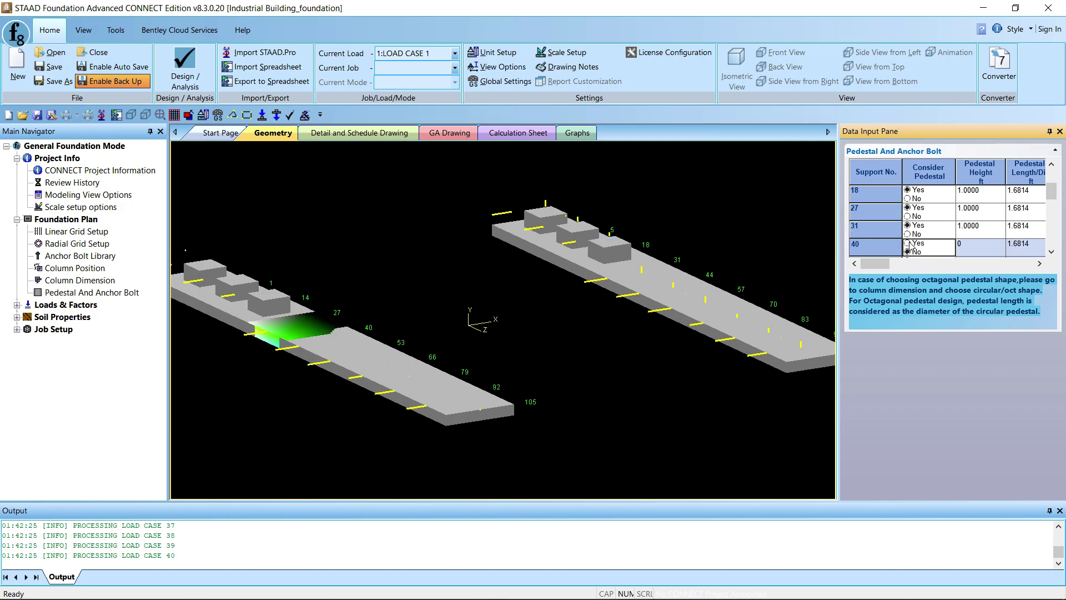
{"action": "left_click", "coordinate": [1051, 252]}
{"action": "left_click", "coordinate": [1051, 252]}
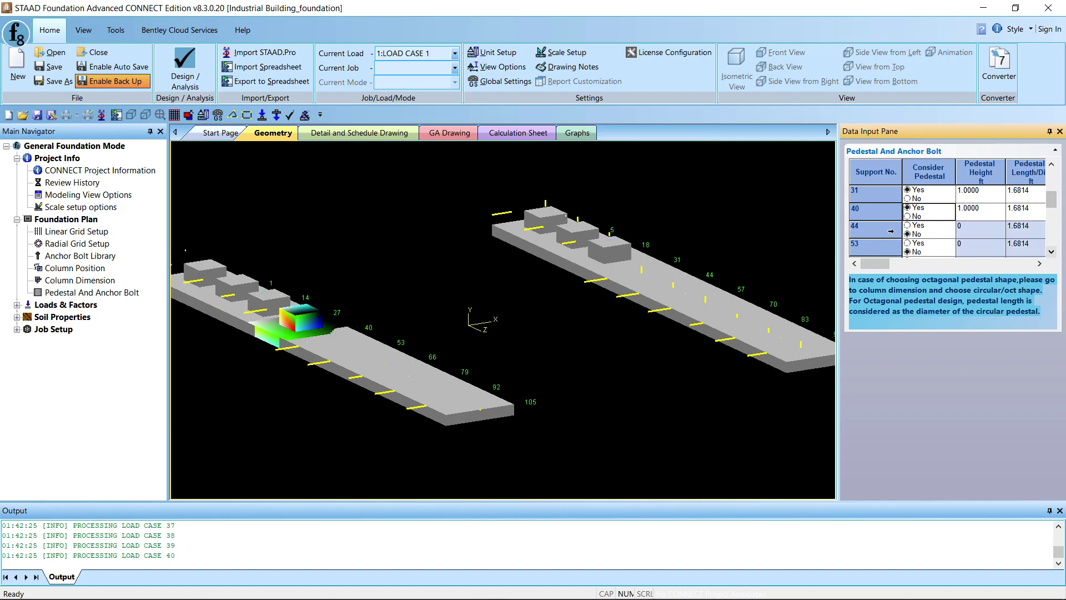
{"action": "left_click", "coordinate": [907, 226]}
{"action": "left_click", "coordinate": [907, 243]}
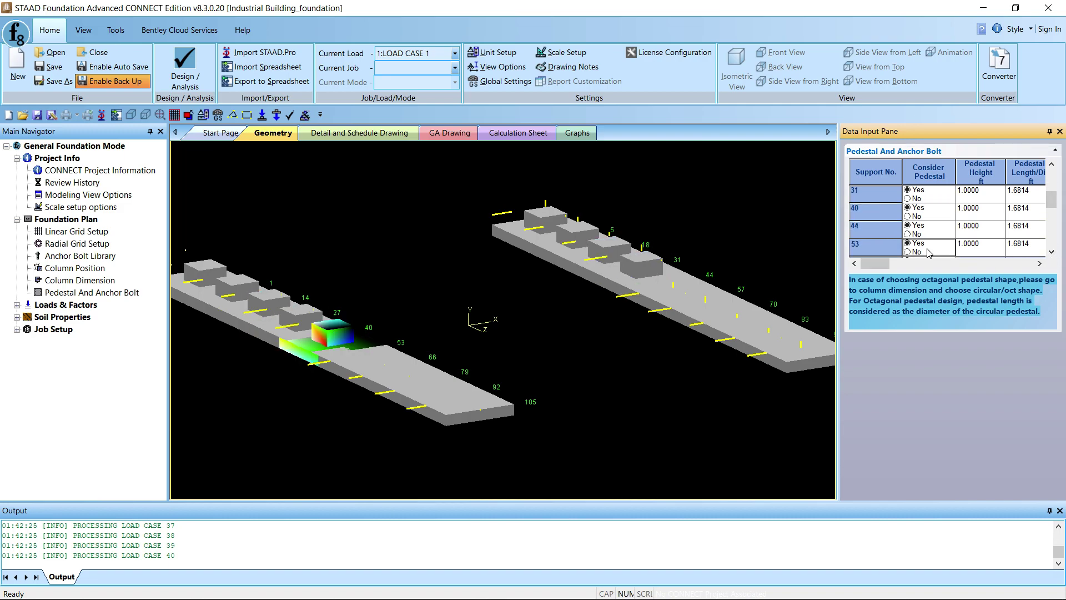
Step: Enable pedestals for supports 57, 66, 70 and 79
{"action": "left_click", "coordinate": [1051, 252]}
{"action": "left_click", "coordinate": [1050, 253]}
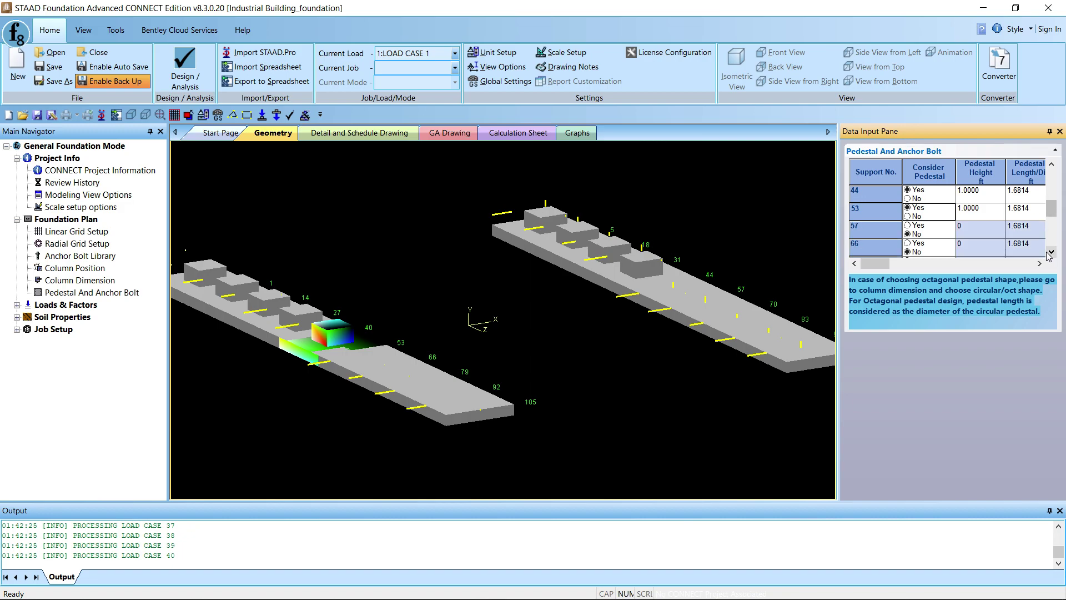
{"action": "left_click", "coordinate": [907, 225]}
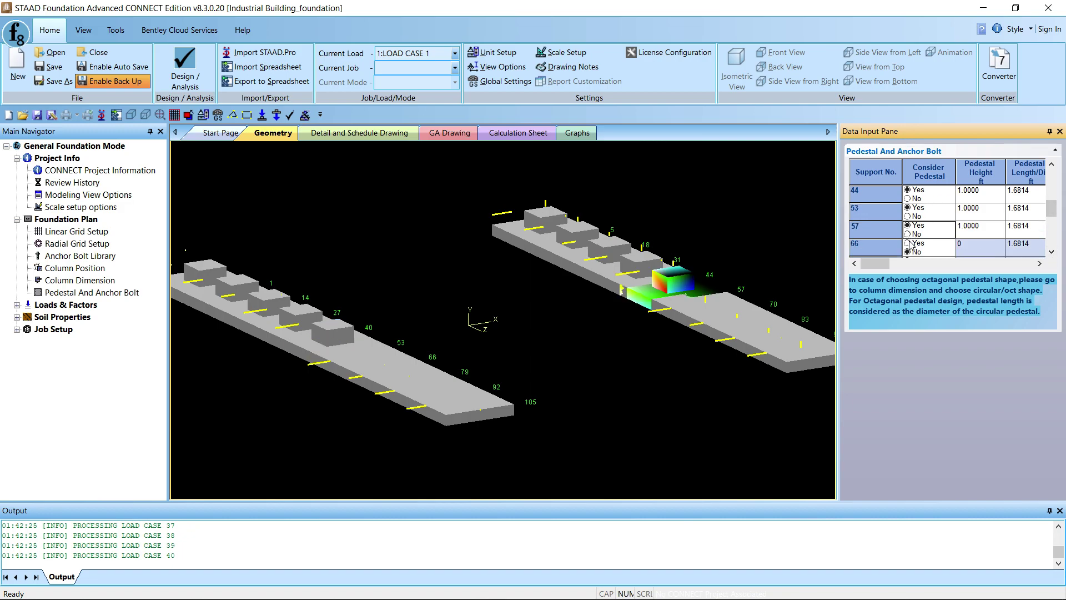
{"action": "left_click", "coordinate": [908, 243]}
{"action": "left_click", "coordinate": [1051, 253]}
{"action": "left_click", "coordinate": [1051, 253]}
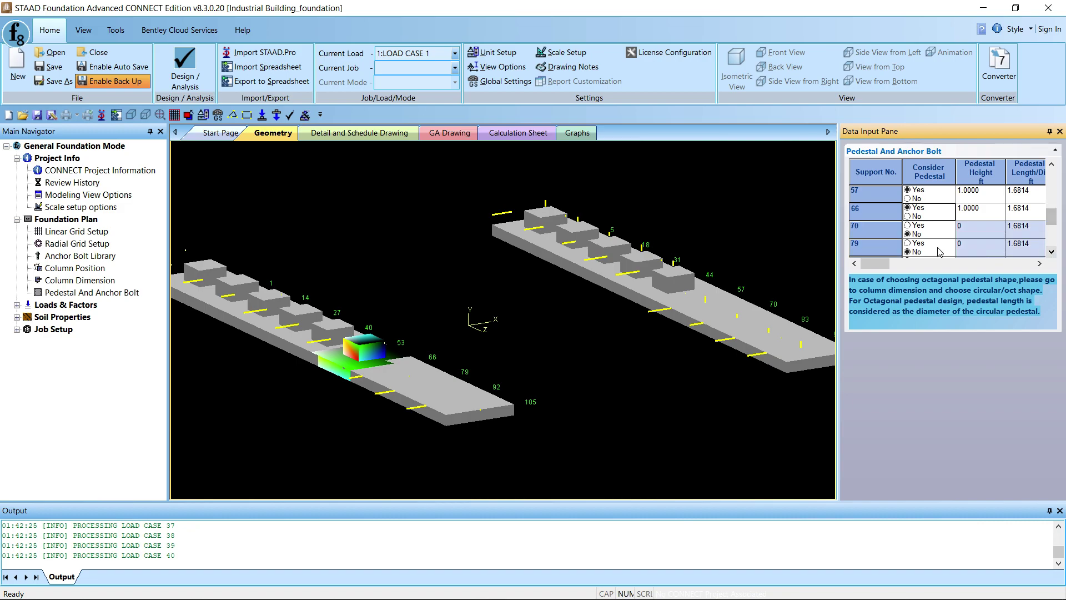
{"action": "left_click", "coordinate": [908, 225]}
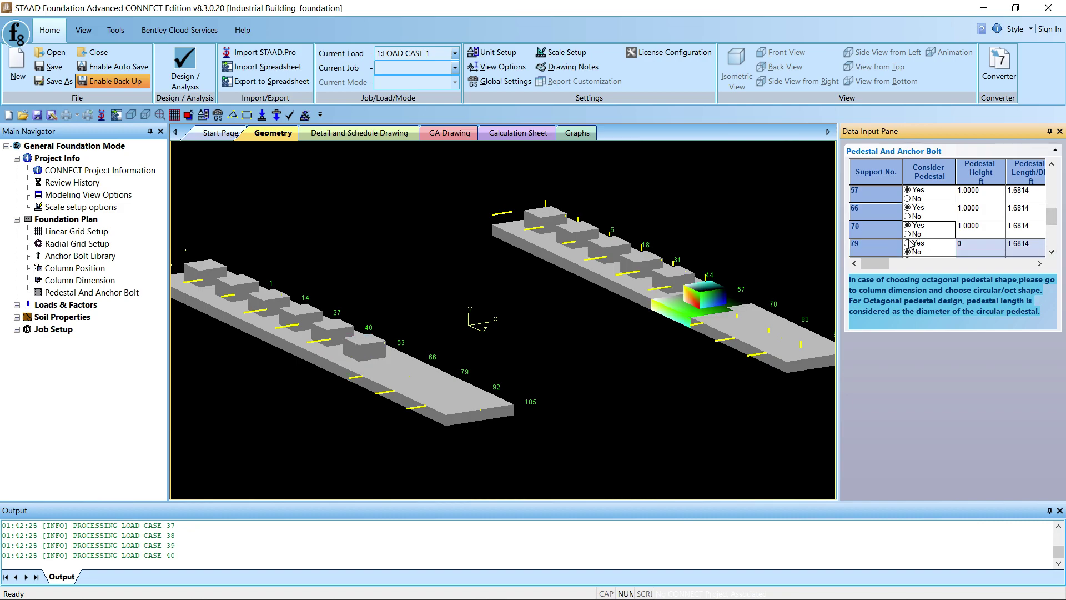
{"action": "left_click", "coordinate": [908, 243]}
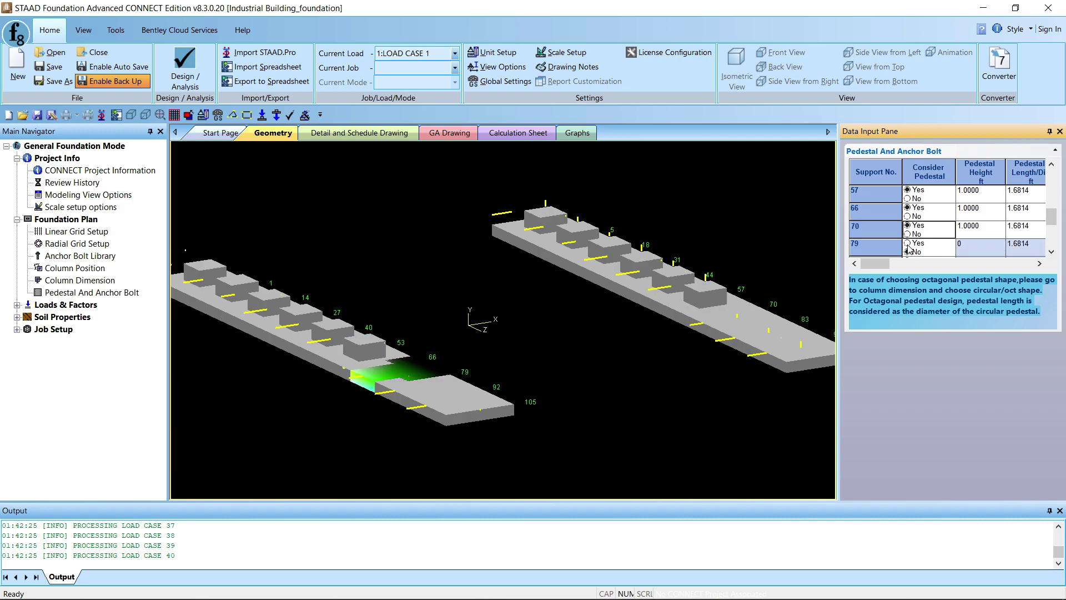
Step: Enable pedestals for the remaining supports 83, 92, 96, 105 and 109
{"action": "left_click", "coordinate": [1051, 251]}
{"action": "left_click", "coordinate": [1051, 252]}
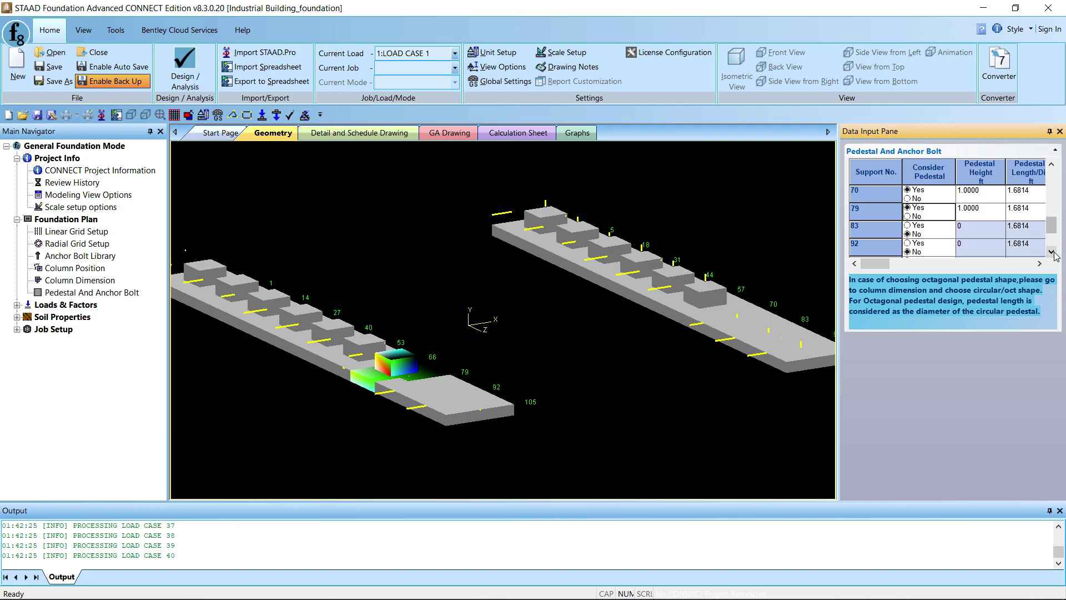
{"action": "left_click", "coordinate": [907, 225]}
{"action": "left_click", "coordinate": [907, 243]}
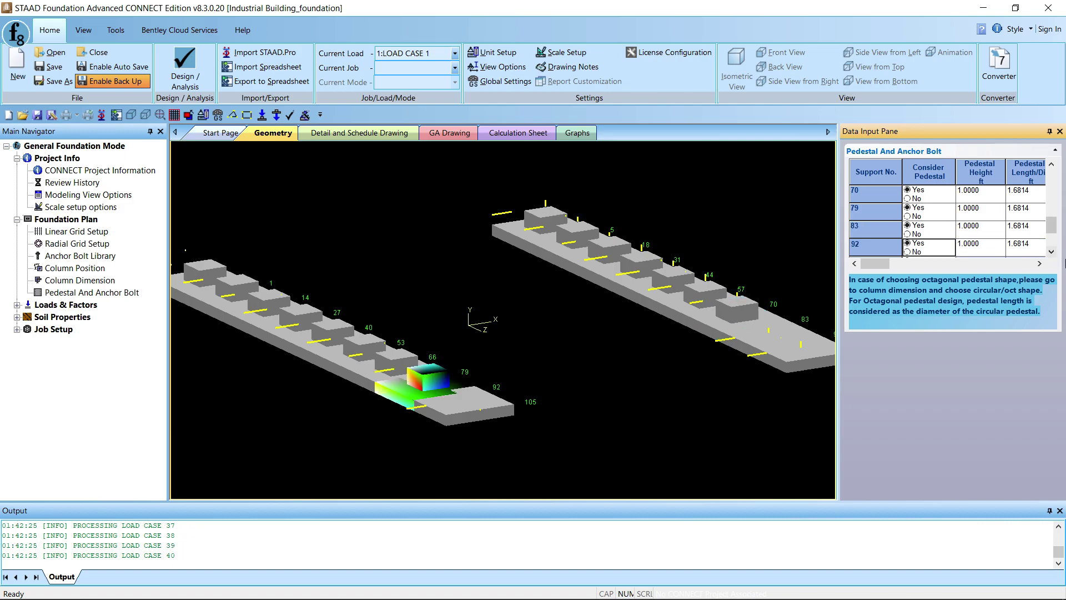
{"action": "left_click", "coordinate": [1051, 251]}
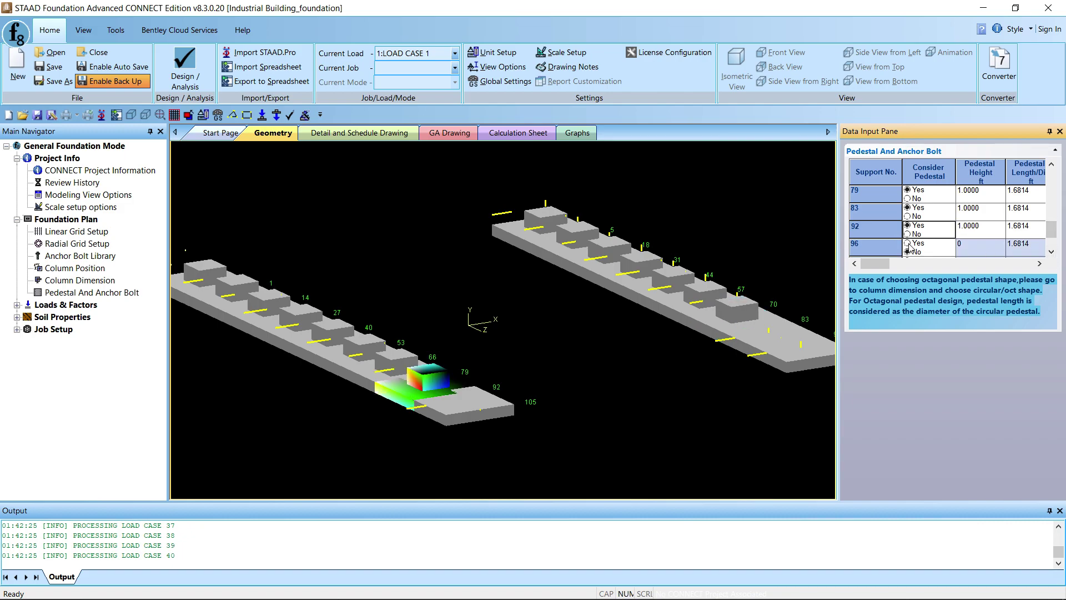
{"action": "left_click", "coordinate": [907, 243]}
{"action": "left_click", "coordinate": [1051, 251]}
{"action": "left_click", "coordinate": [1051, 251]}
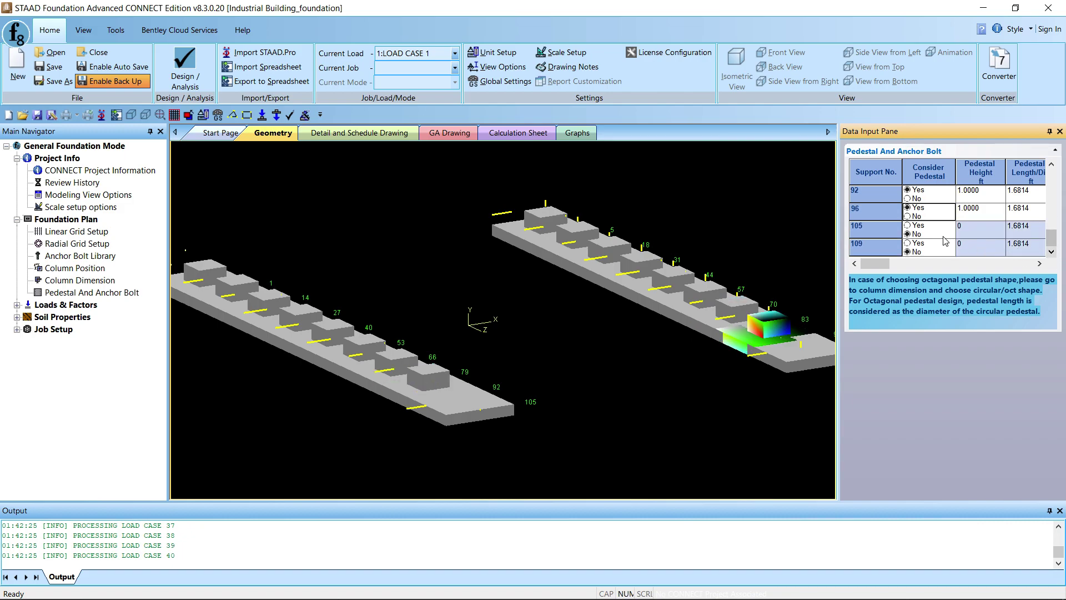
{"action": "left_click", "coordinate": [907, 226]}
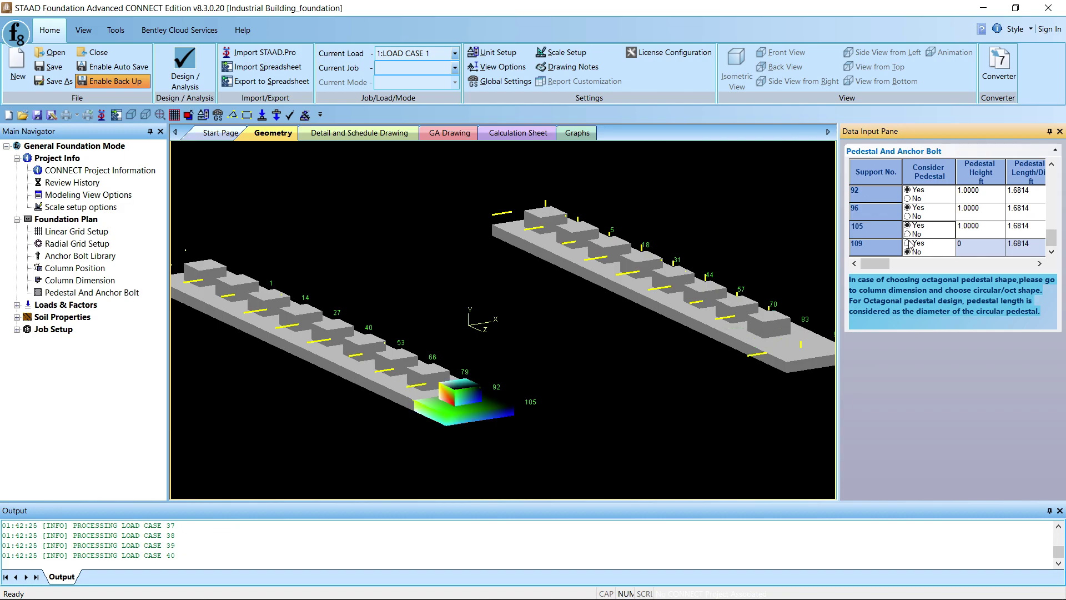
{"action": "left_click", "coordinate": [907, 243]}
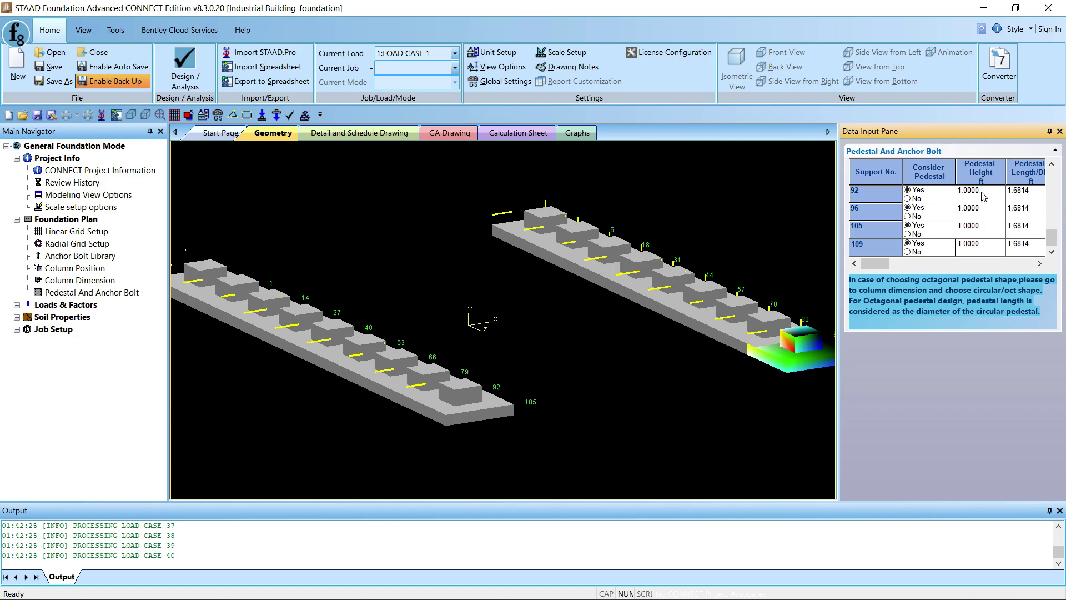
{"action": "left_click", "coordinate": [1031, 194]}
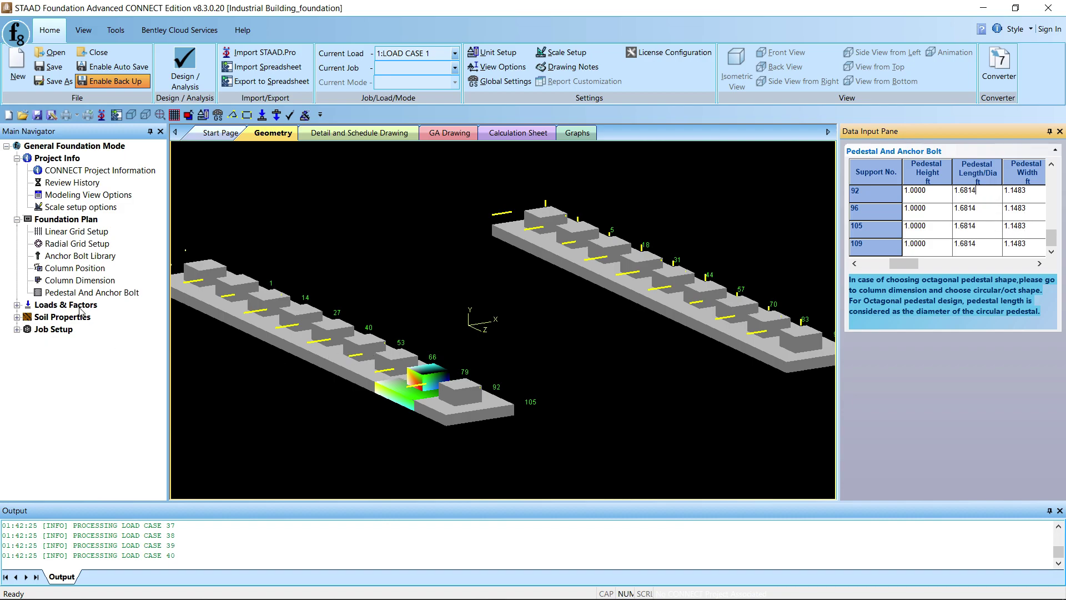
Step: In Loads & Factors, batch-apply the Service load case type to the generated AISC GENERAL load cases 7 through 27
{"action": "left_click", "coordinate": [18, 305]}
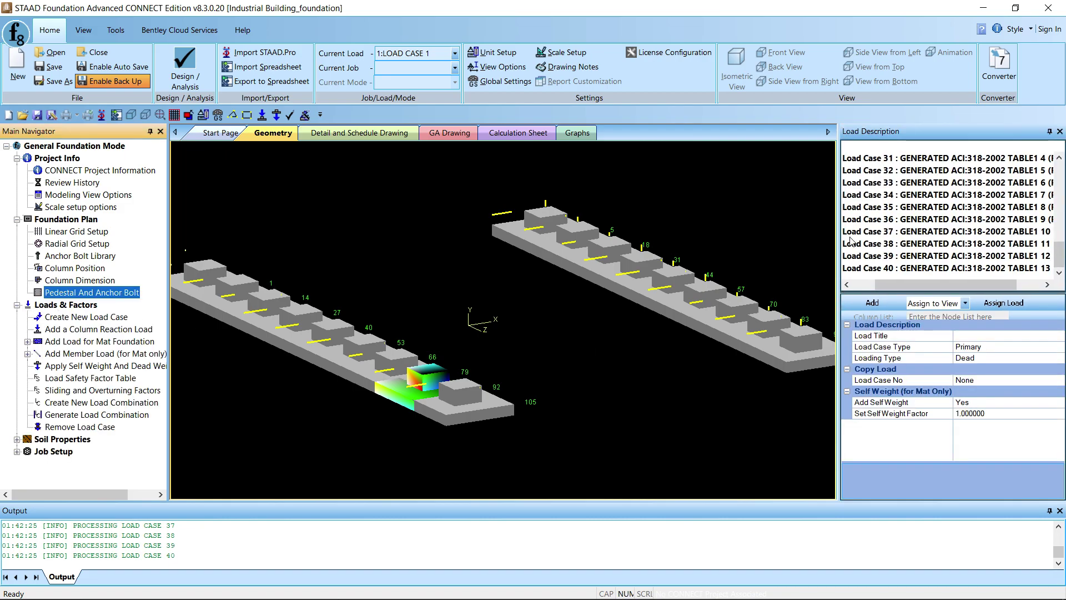
{"action": "scroll", "coordinate": [911, 223], "scroll_direction": "up", "scroll_amount": 10}
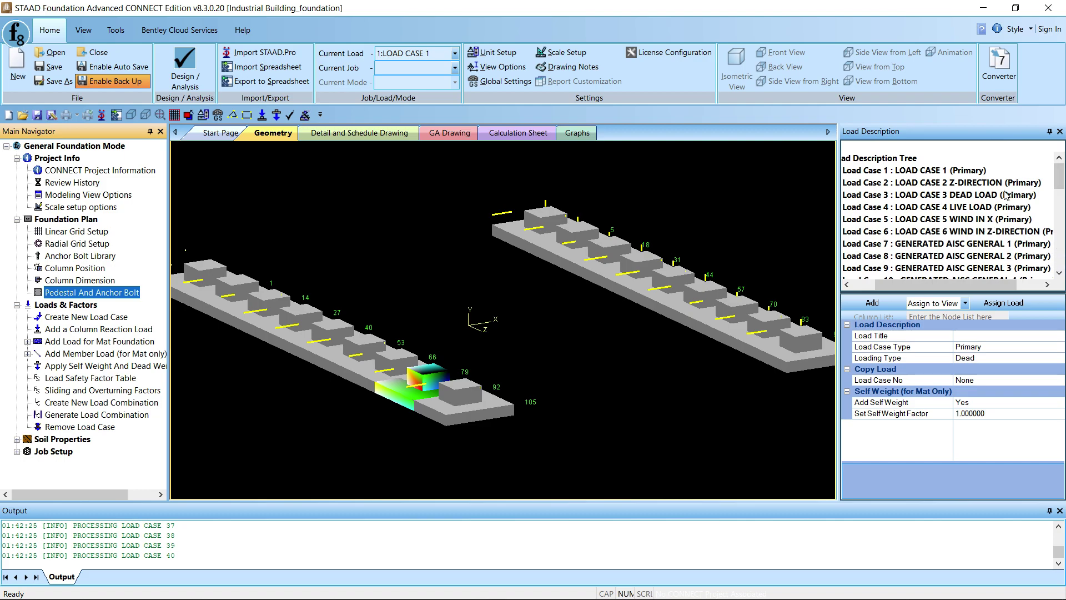
{"action": "left_click", "coordinate": [906, 248]}
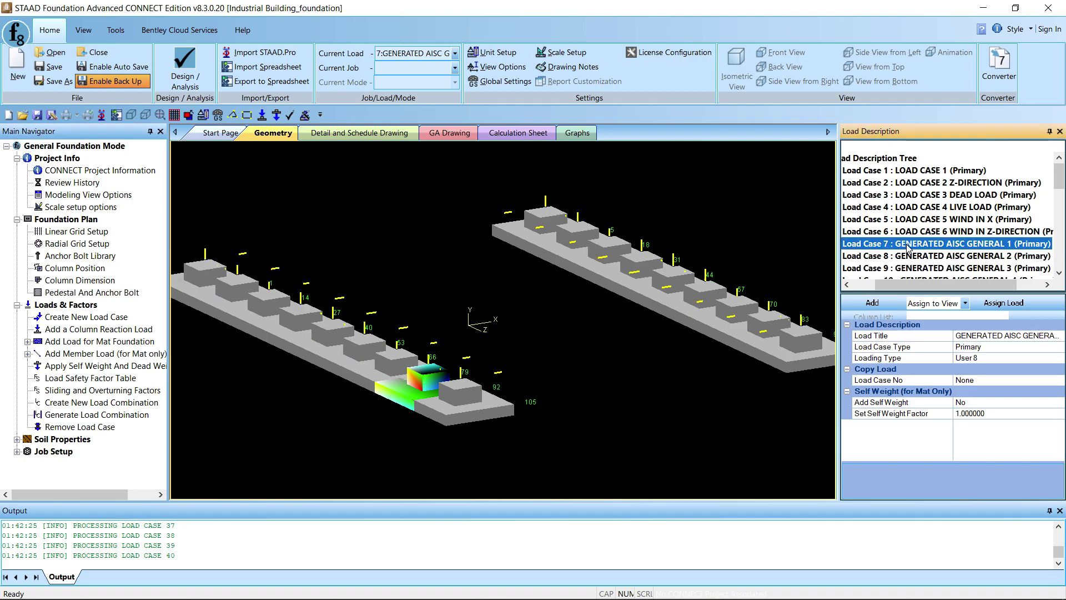
{"action": "left_click", "coordinate": [1059, 272]}
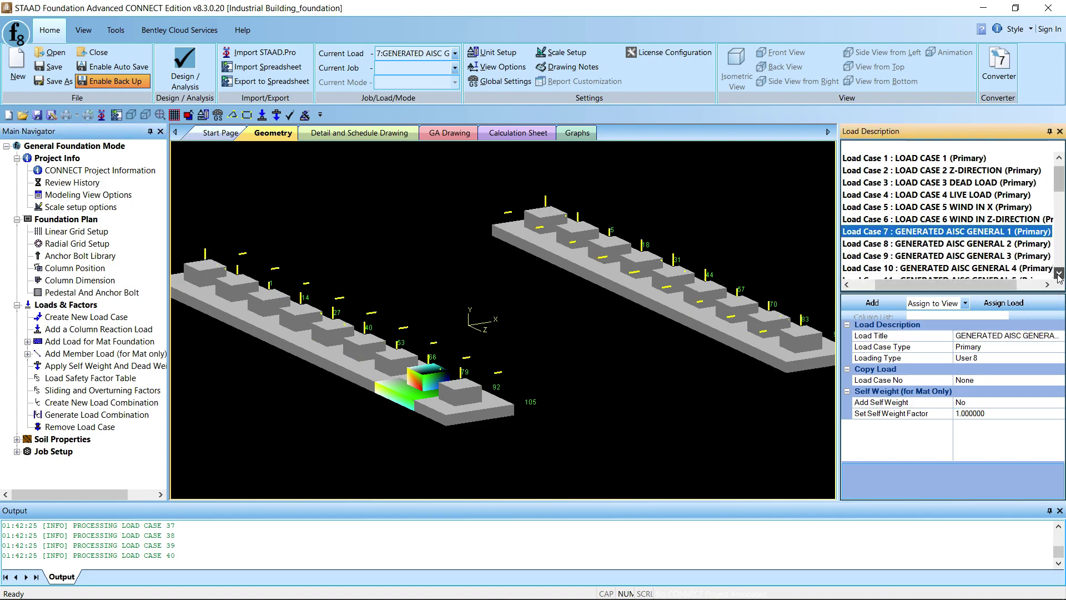
{"action": "left_click", "coordinate": [1059, 273]}
{"action": "left_click", "coordinate": [1059, 273]}
{"action": "left_click", "coordinate": [1059, 274]}
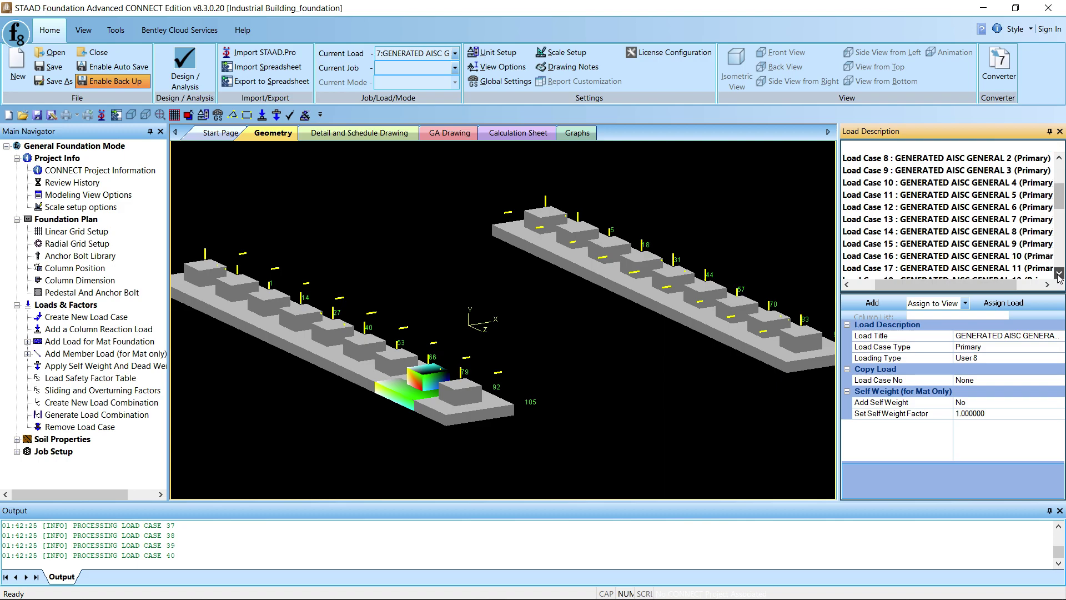
{"action": "left_click", "coordinate": [1059, 273]}
{"action": "left_click", "coordinate": [1058, 273]}
{"action": "left_click", "coordinate": [1059, 273]}
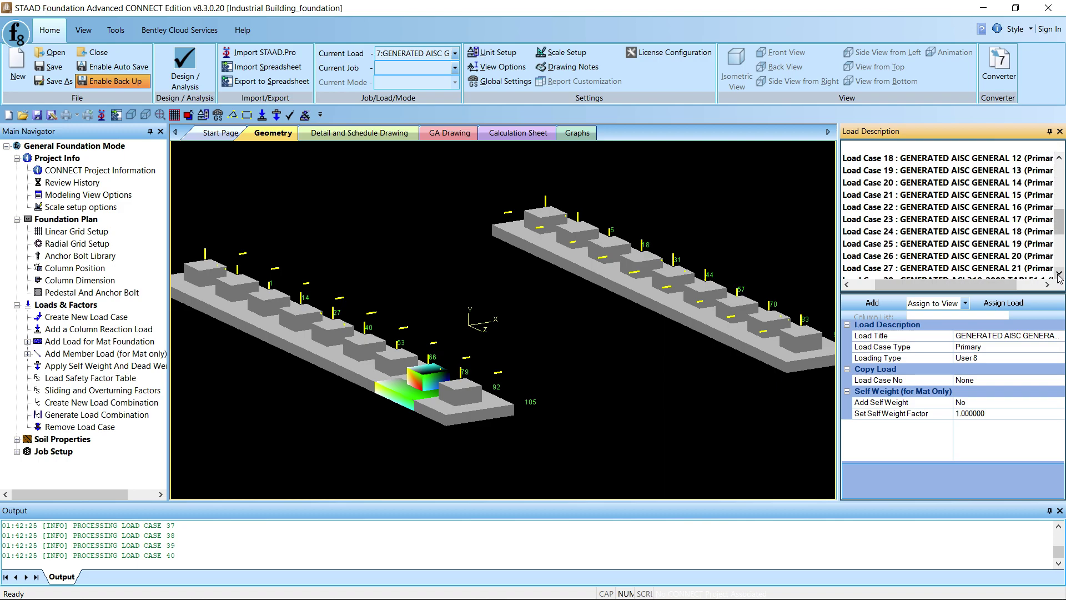
{"action": "left_click", "coordinate": [1058, 274]}
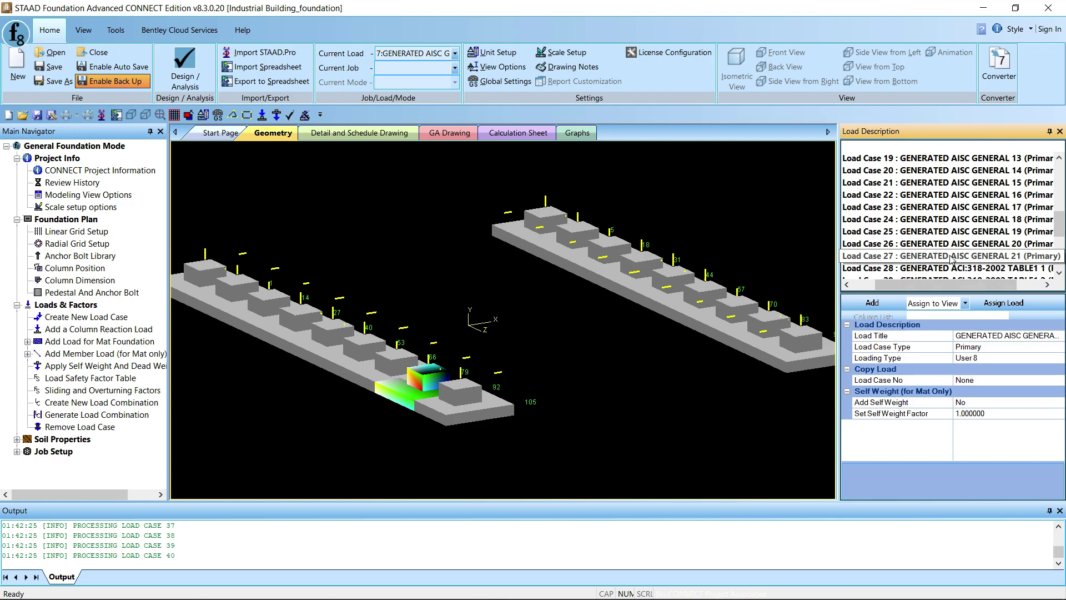
{"action": "left_click", "coordinate": [951, 257], "text": "shift"}
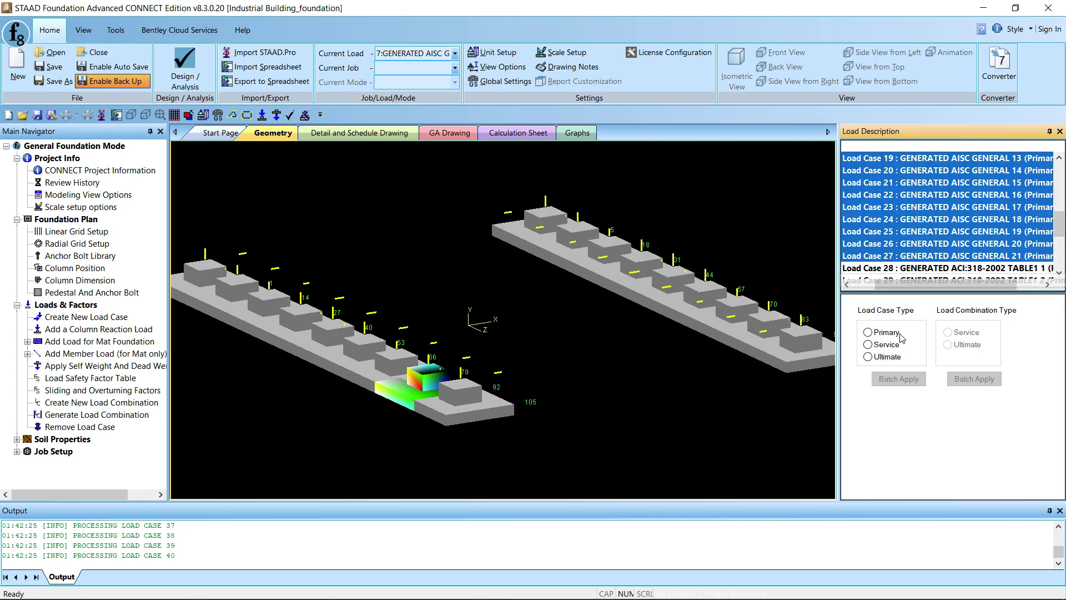
{"action": "left_click", "coordinate": [868, 345]}
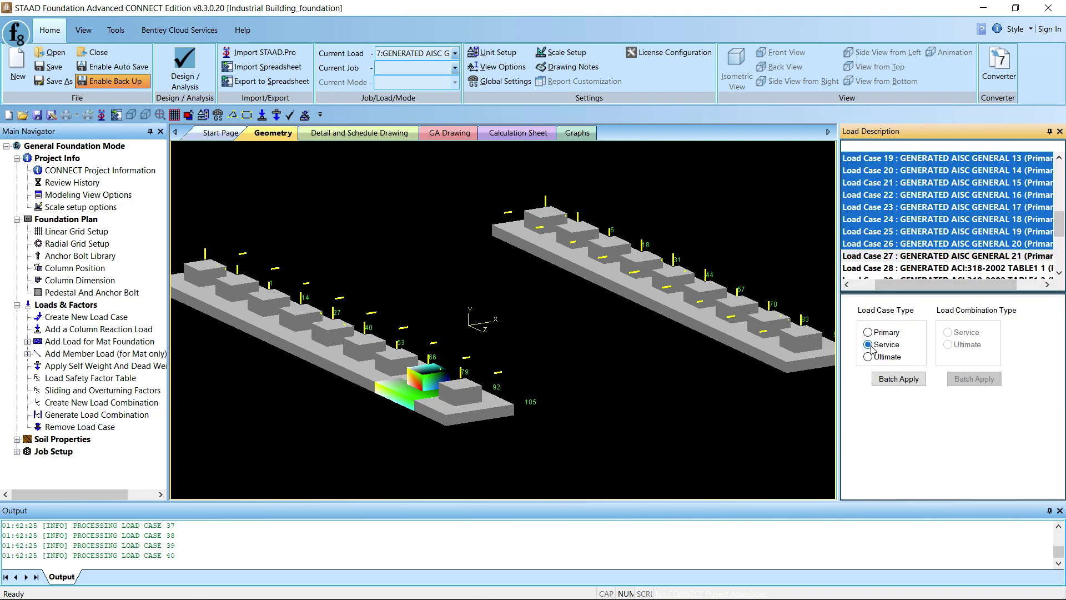
{"action": "left_click", "coordinate": [893, 381]}
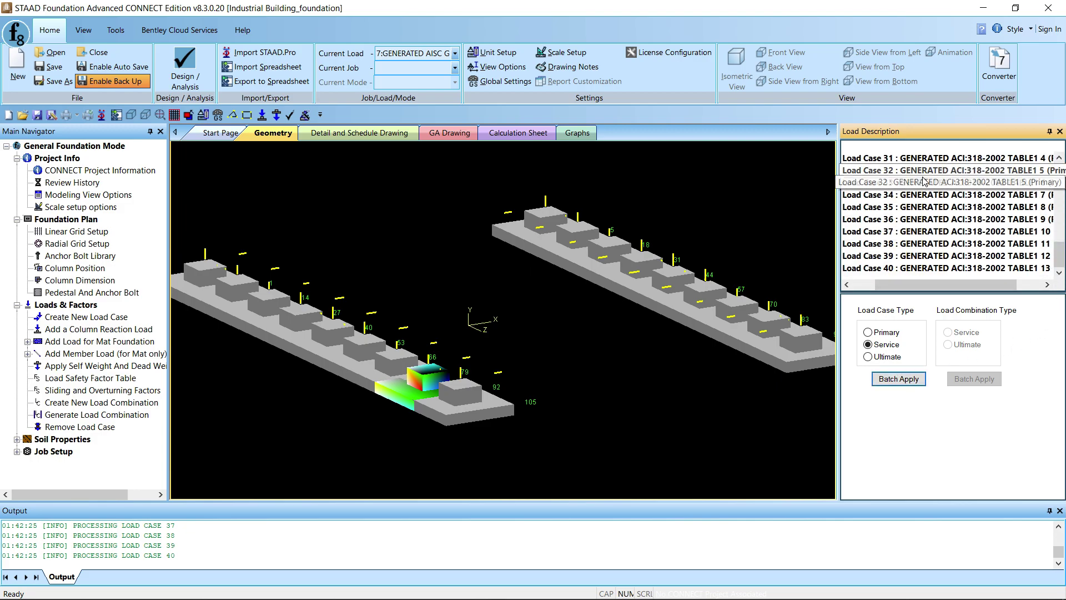
Step: Batch-apply the Ultimate load case type to the generated ACI:318-2002 TABLE1 load cases 28 through 40
{"action": "scroll", "coordinate": [962, 207], "scroll_direction": "up", "scroll_amount": 2}
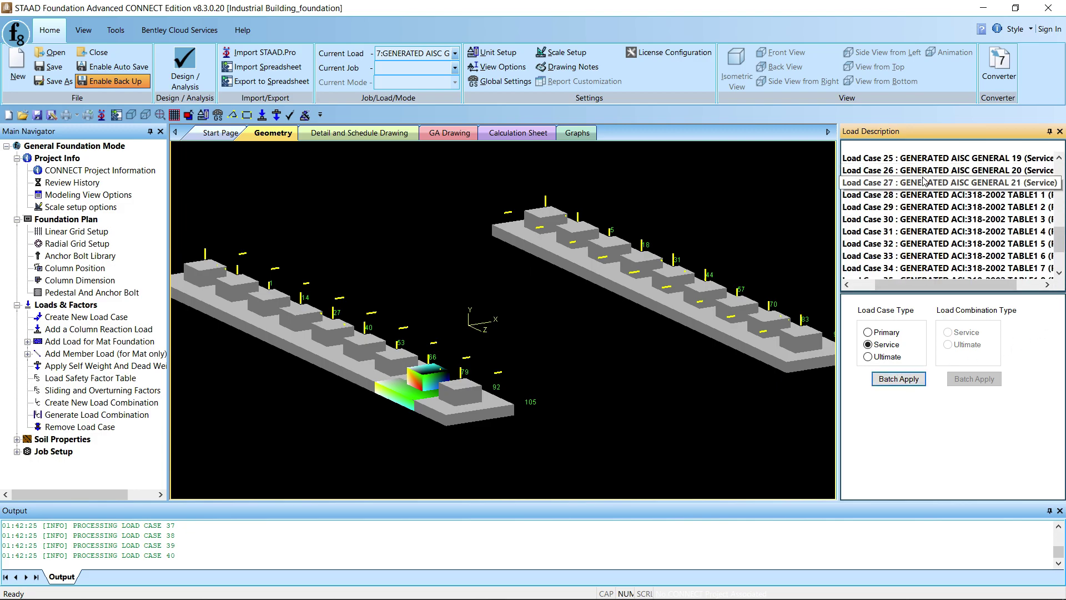
{"action": "left_click", "coordinate": [886, 197]}
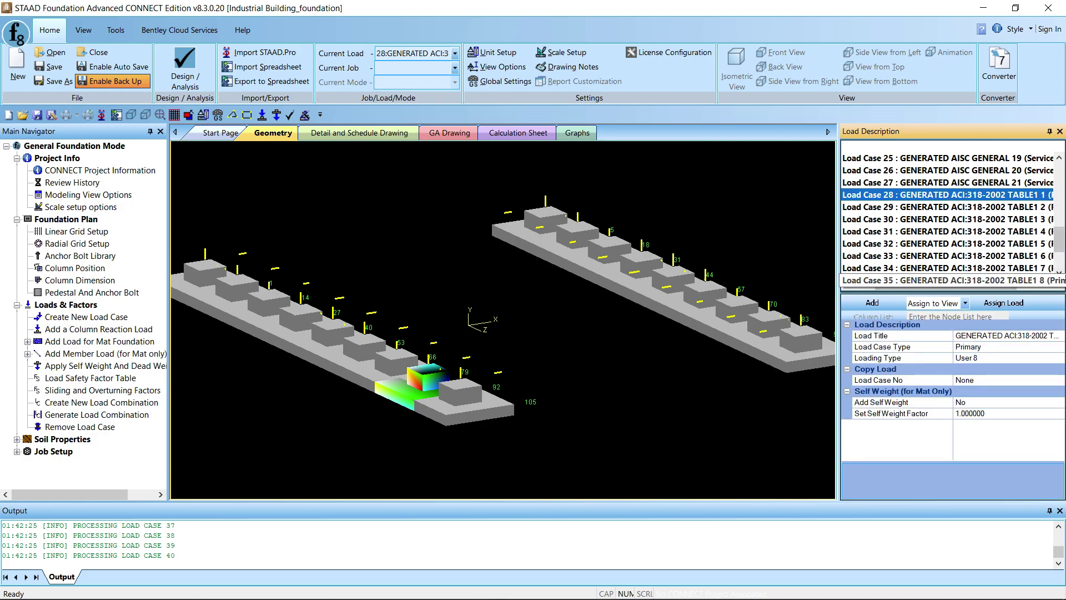
{"action": "scroll", "coordinate": [1000, 278], "scroll_direction": "down", "scroll_amount": 2}
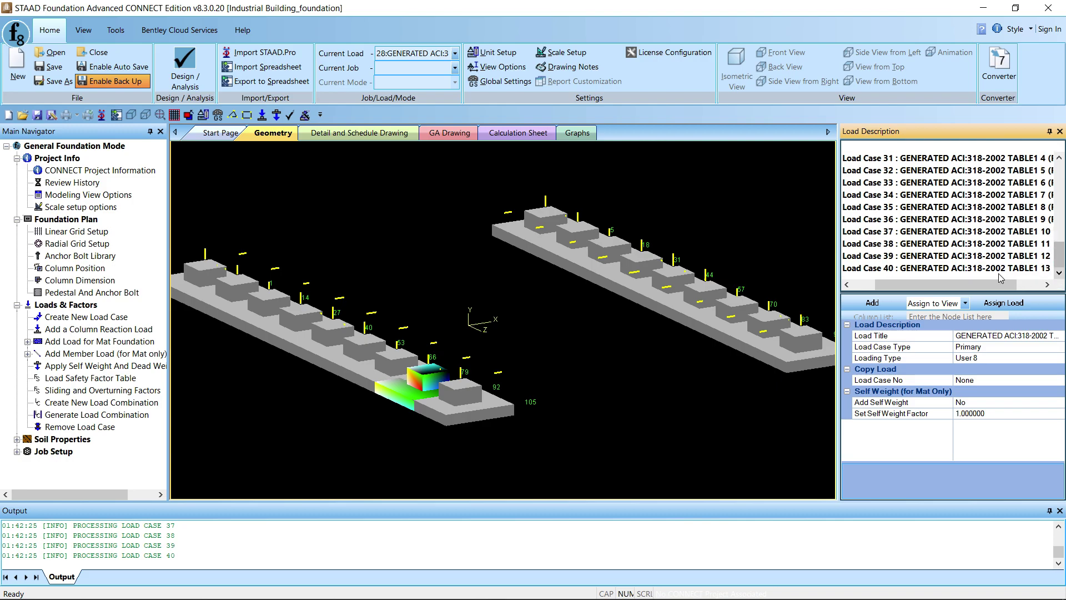
{"action": "left_click", "coordinate": [999, 269], "text": "shift"}
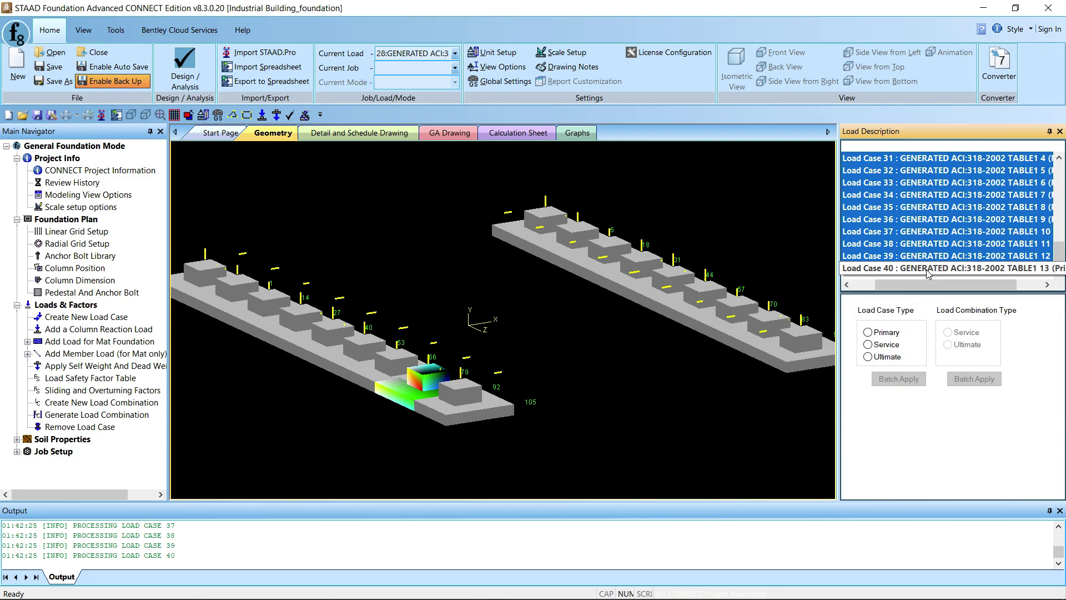
{"action": "left_click", "coordinate": [868, 356]}
{"action": "left_click", "coordinate": [898, 381]}
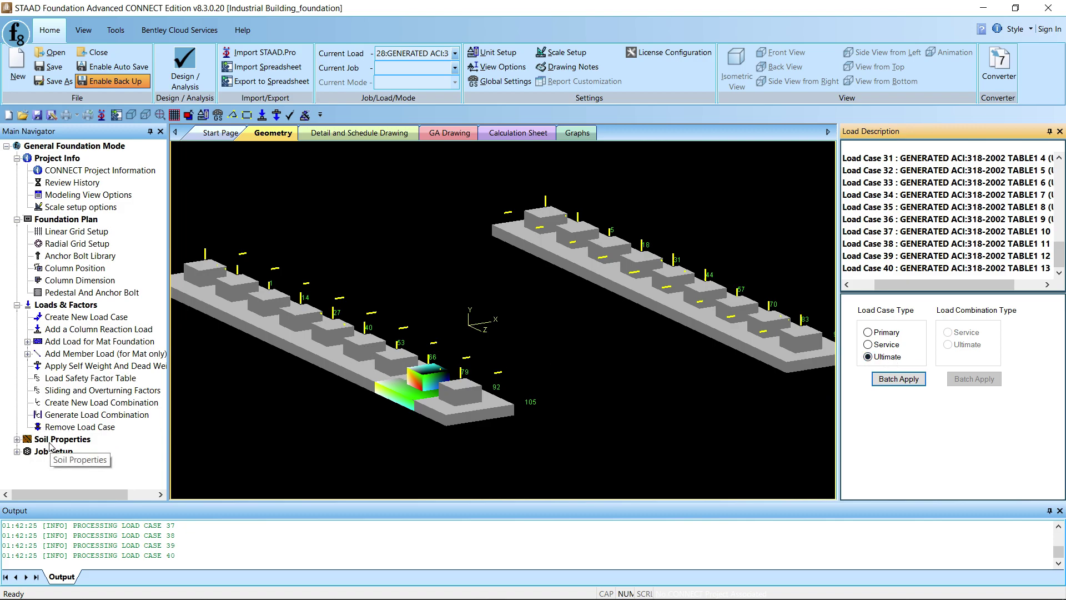
Step: Start a new isolated foundation job named Isolated Footings and set its default unit type to SI
{"action": "left_click", "coordinate": [17, 451]}
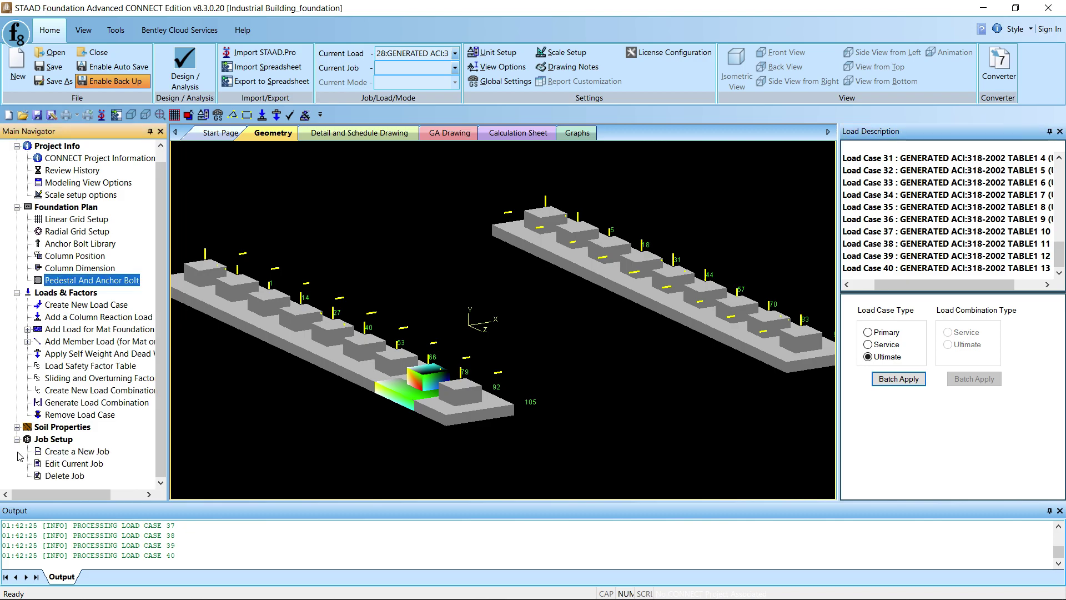
{"action": "left_click", "coordinate": [73, 452]}
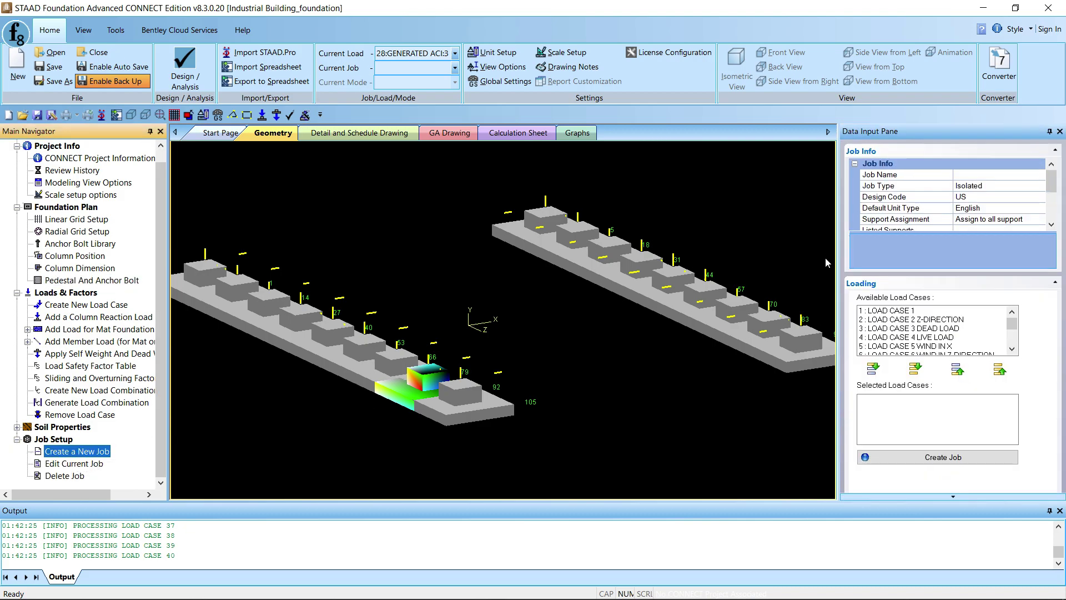
{"action": "left_click", "coordinate": [964, 175]}
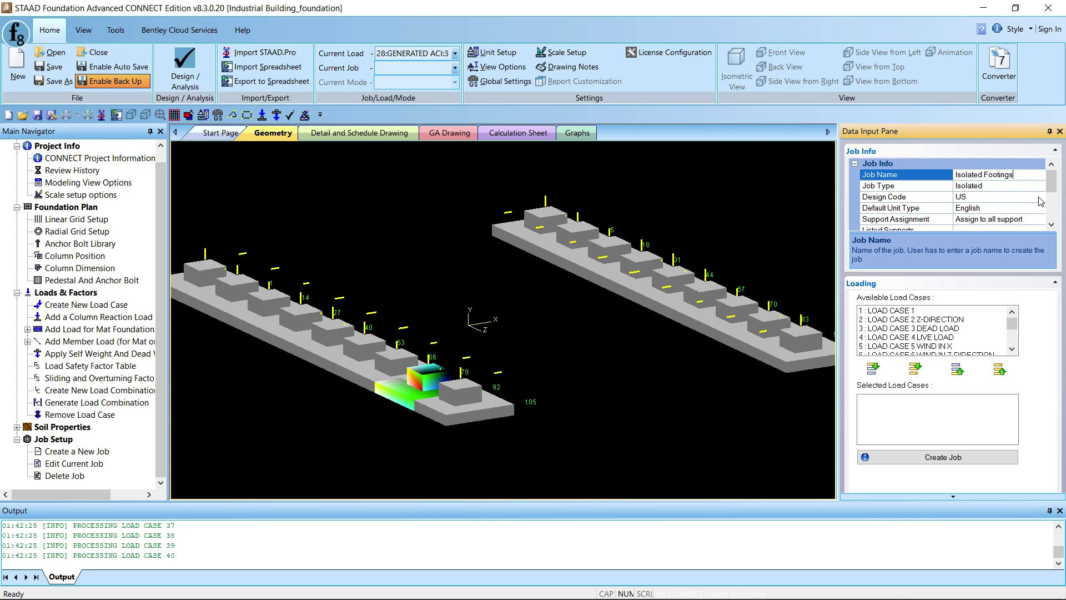
{"action": "left_click", "coordinate": [979, 198]}
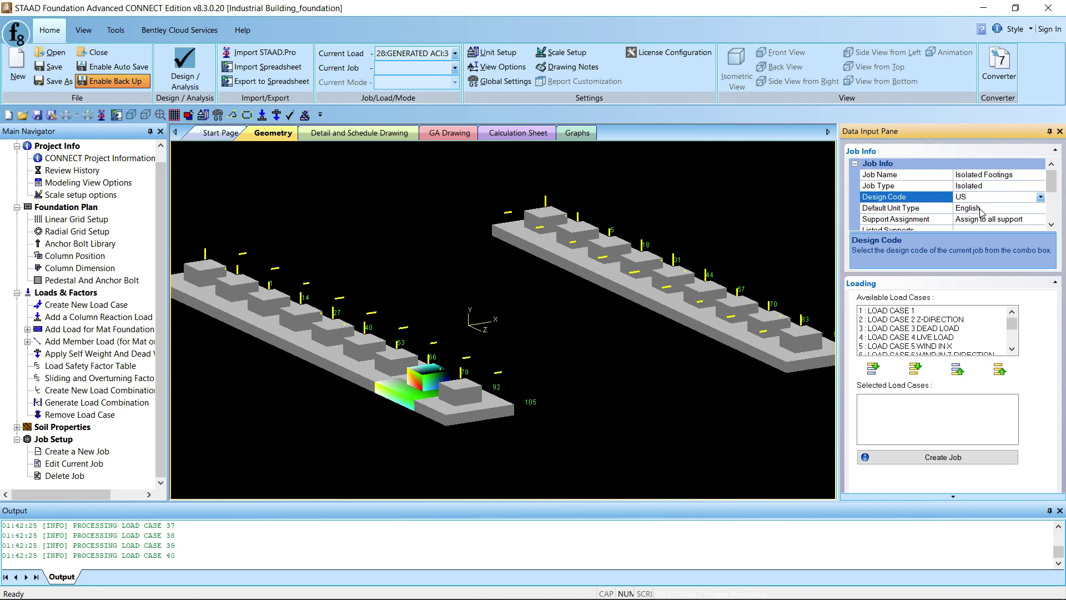
{"action": "left_click", "coordinate": [980, 210]}
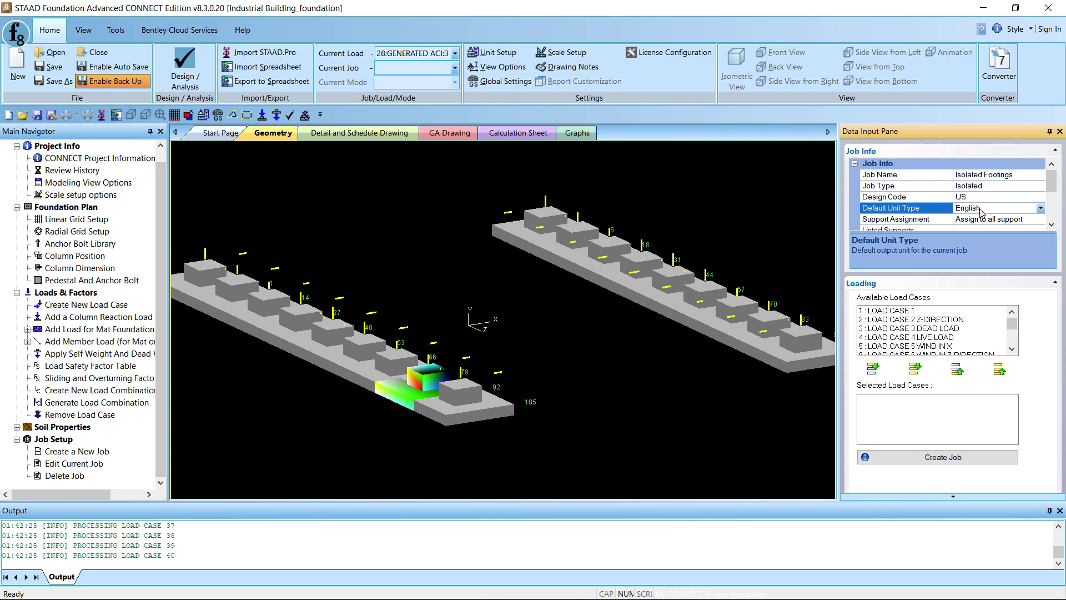
{"action": "left_click", "coordinate": [1042, 209]}
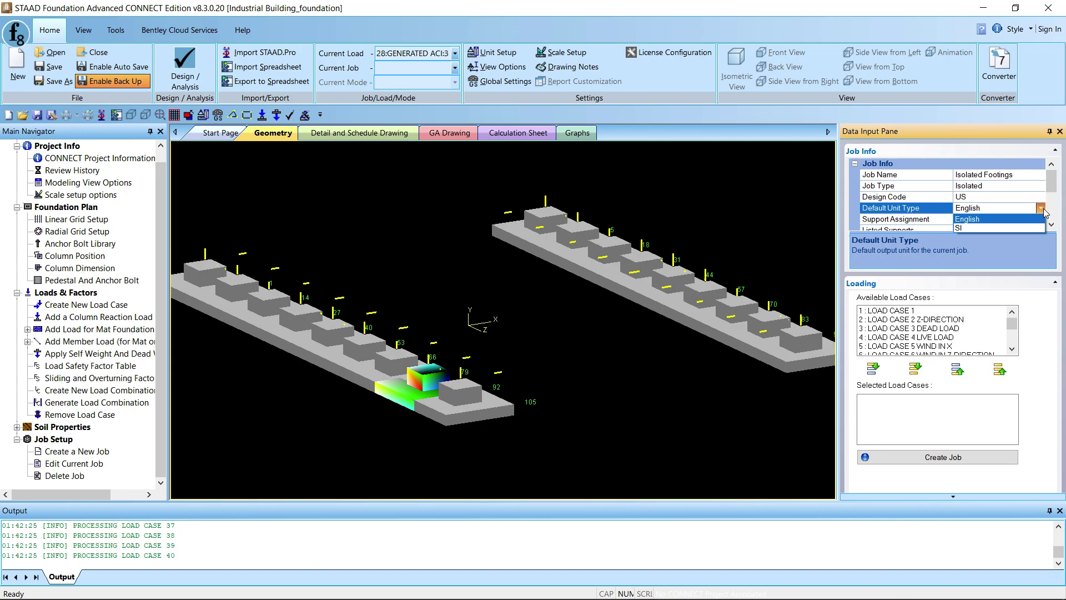
{"action": "left_click", "coordinate": [984, 228]}
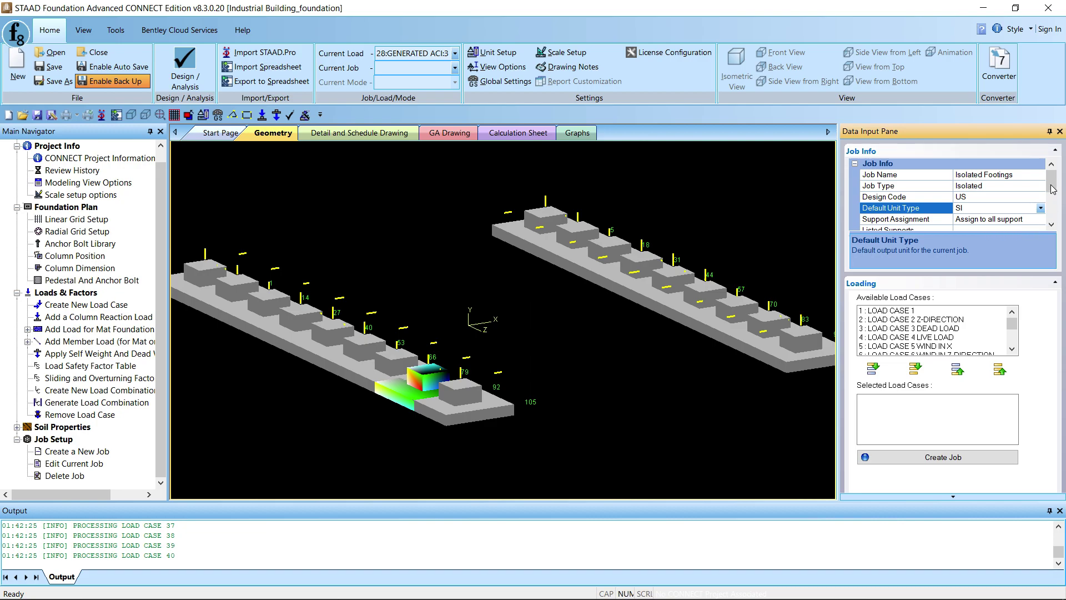
Step: Choose ACI 318-11 as the job's code version and create the job with all available load cases selected
{"action": "left_click_drag", "start_coordinate": [1054, 189], "coordinate": [1054, 194]}
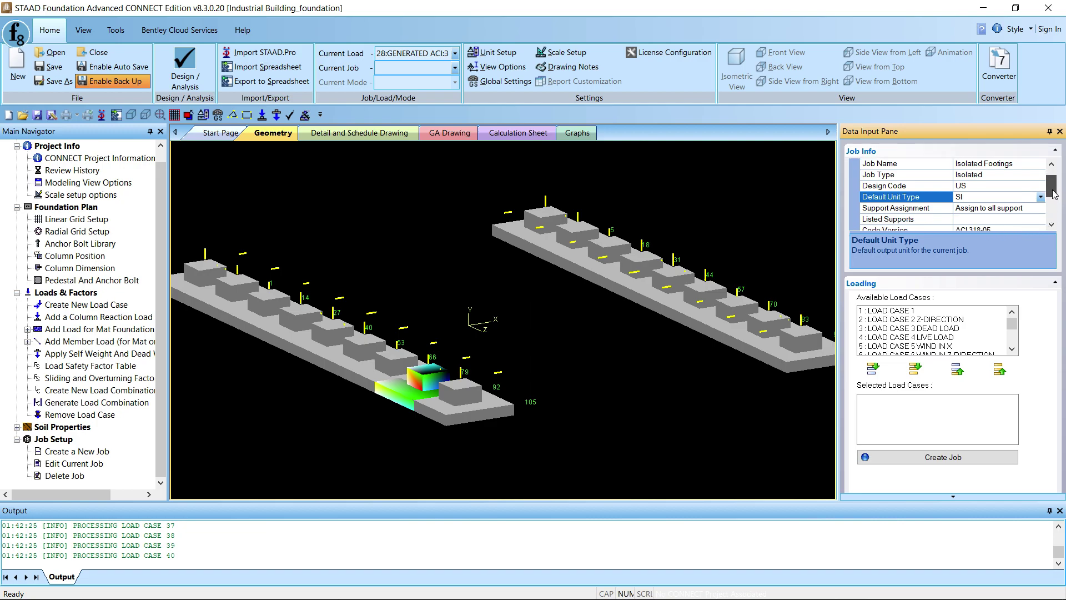
{"action": "left_click", "coordinate": [1053, 225]}
{"action": "left_click", "coordinate": [1053, 225]}
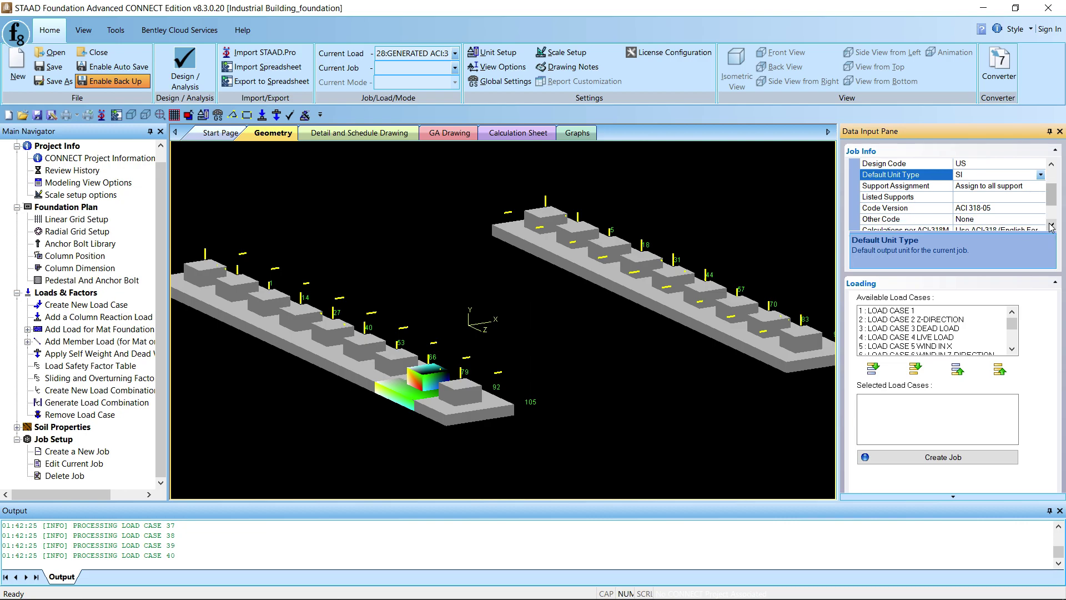
{"action": "left_click", "coordinate": [993, 211]}
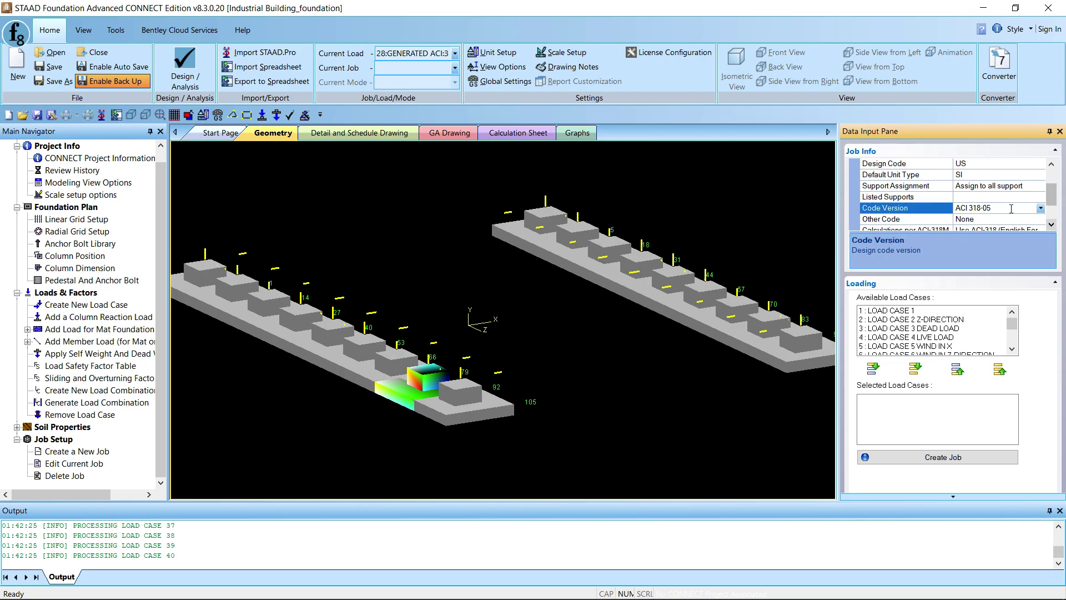
{"action": "left_click", "coordinate": [1039, 209]}
{"action": "left_click", "coordinate": [1005, 228]}
{"action": "left_click", "coordinate": [1051, 225]}
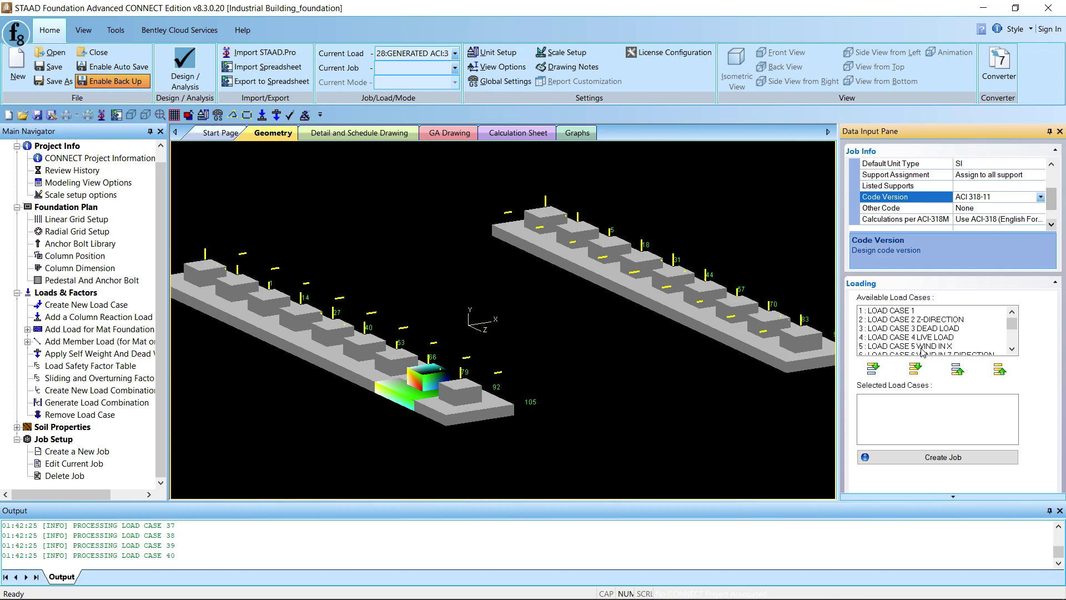
{"action": "left_click", "coordinate": [915, 368]}
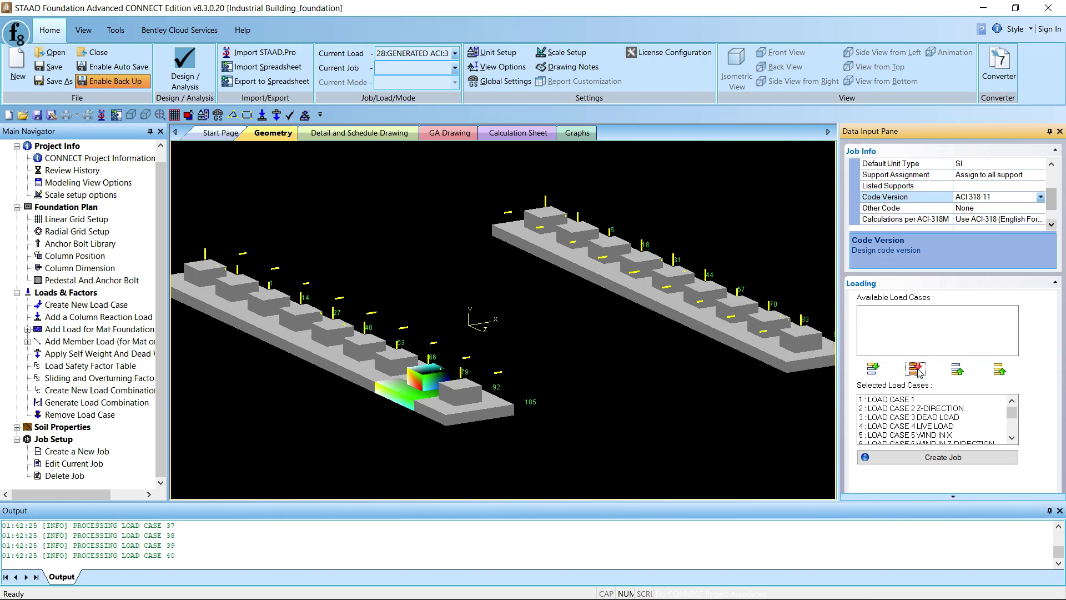
{"action": "left_click", "coordinate": [953, 461]}
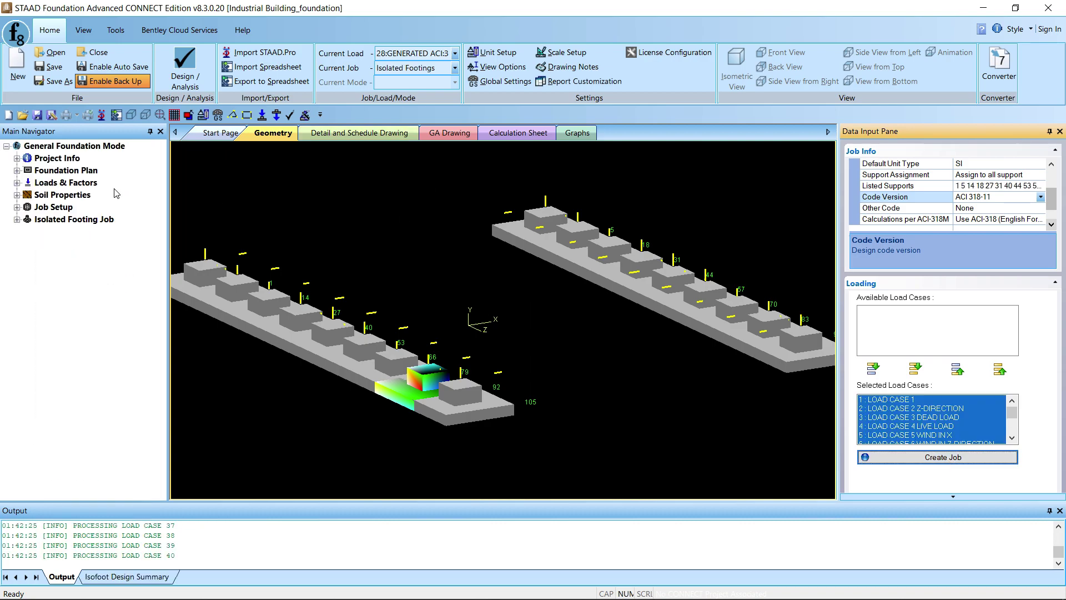
Step: Open the Concrete & Reinforcement design parameters of the isolated footing job for review
{"action": "left_click", "coordinate": [17, 207]}
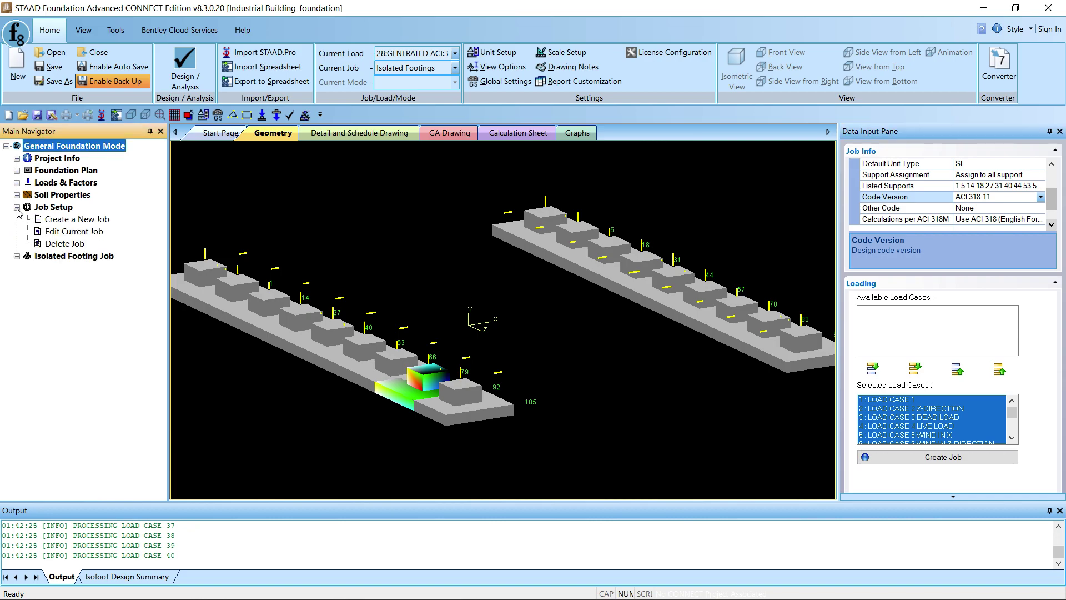
{"action": "left_click", "coordinate": [17, 256]}
{"action": "left_click", "coordinate": [27, 268]}
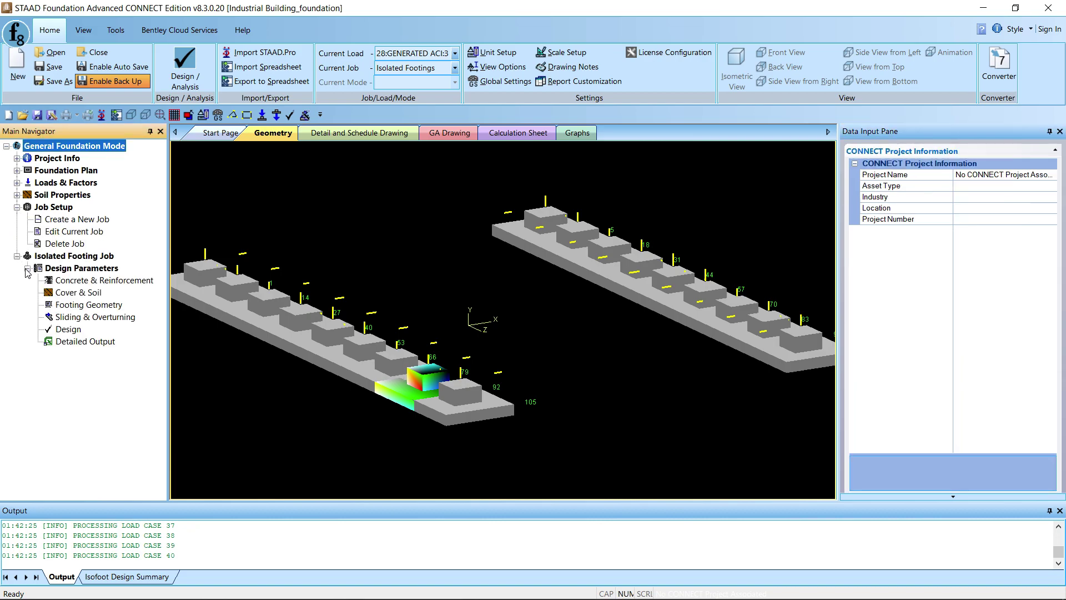
{"action": "left_click", "coordinate": [109, 282]}
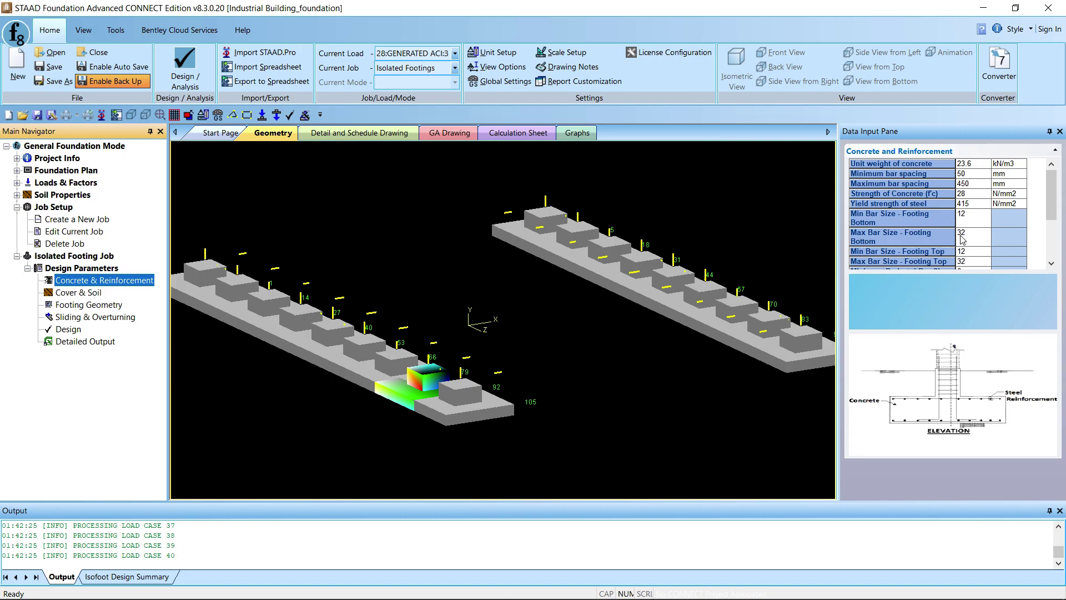
Step: In Cover & Soil, set the soil type to Cohesionless Soil and both the pedestal and bottom clear covers to 75 mm
{"action": "left_click", "coordinate": [72, 293]}
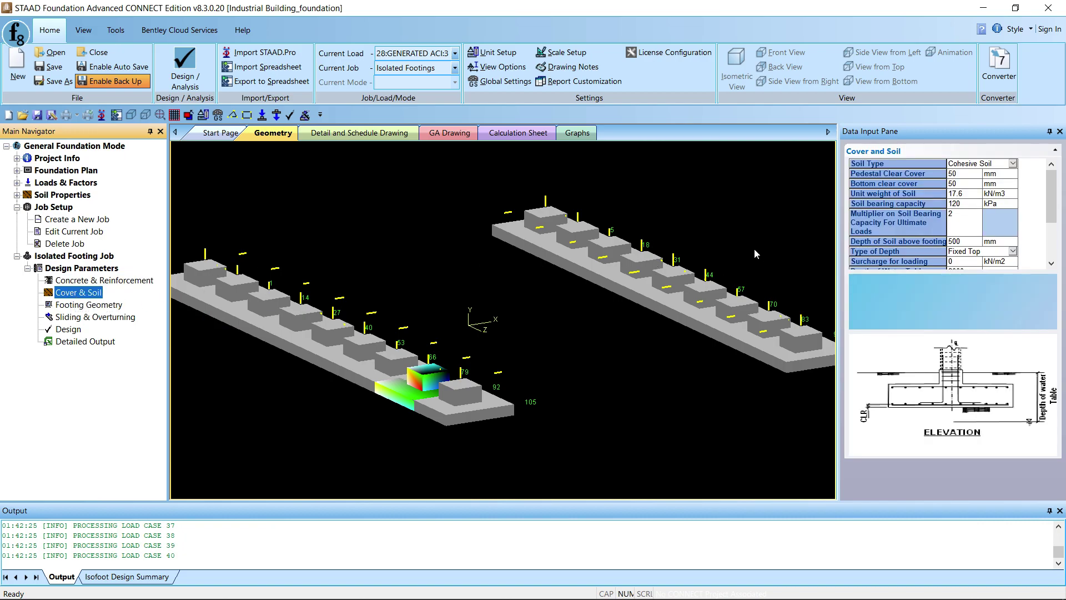
{"action": "left_click", "coordinate": [1012, 163]}
{"action": "left_click", "coordinate": [995, 183]}
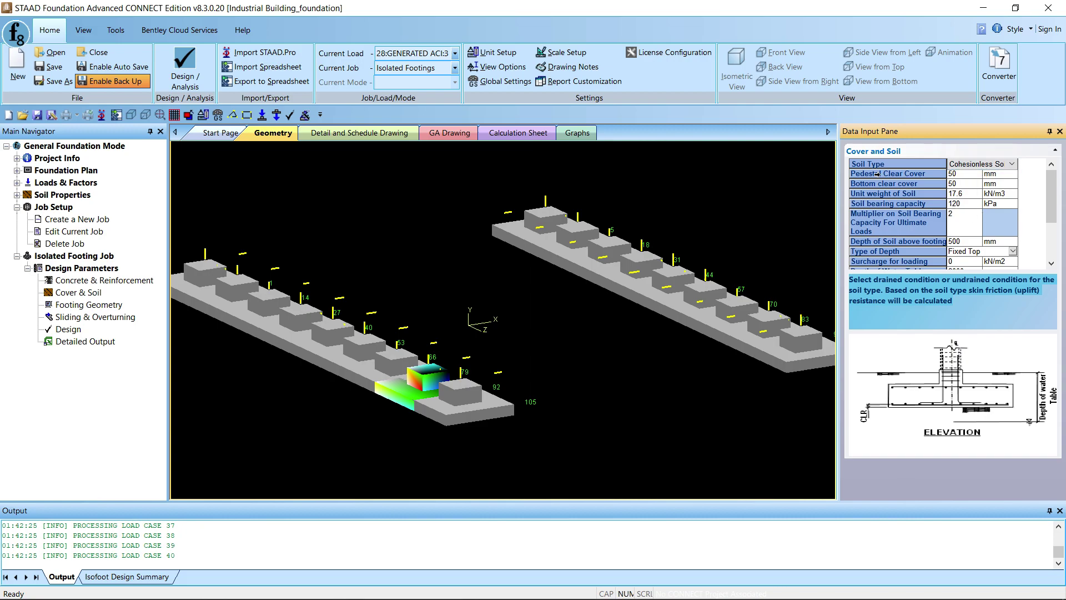
{"action": "left_click", "coordinate": [937, 174]}
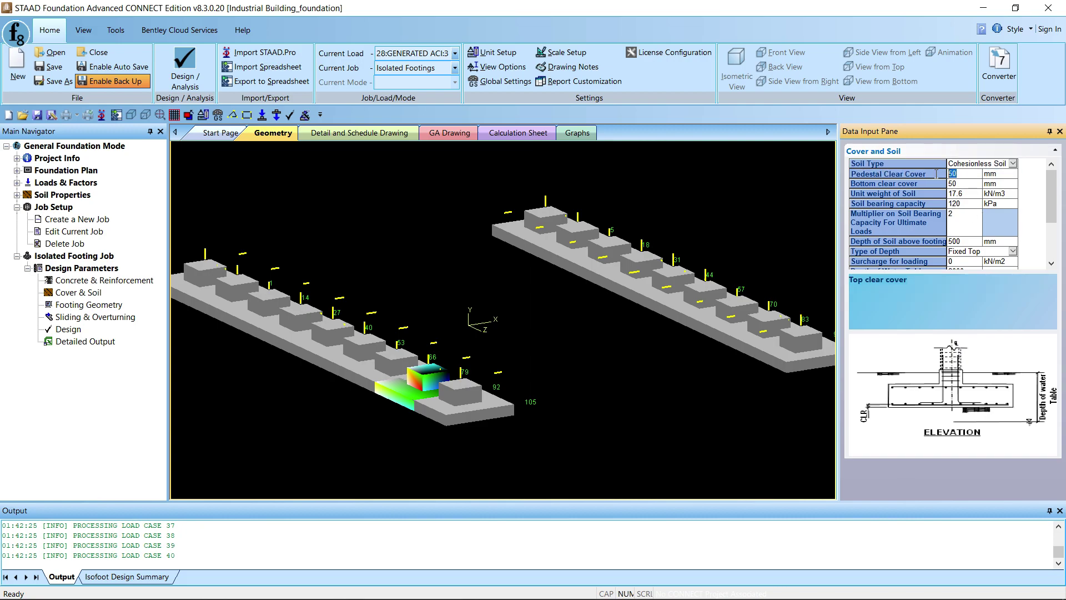
{"action": "type", "text": "75"}
{"action": "left_click", "coordinate": [962, 183]}
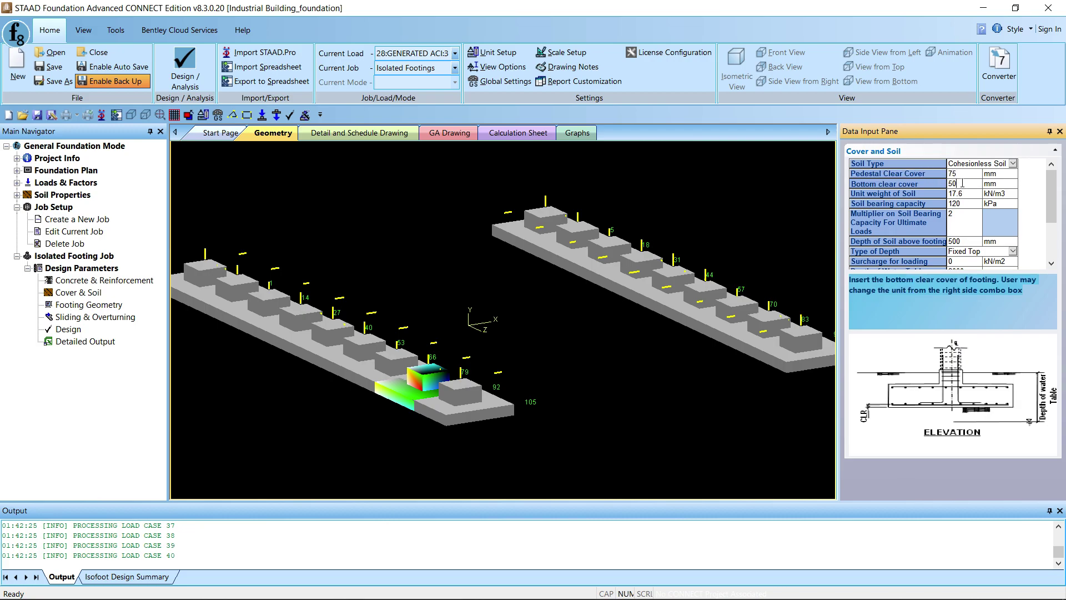
{"action": "key", "text": "BackSpace"}
{"action": "key", "text": "BackSpace"}
{"action": "type", "text": "75"}
Step: Set the soil bearing capacity to 200 kPa and check the remaining cover and soil parameters
{"action": "left_click", "coordinate": [965, 204]}
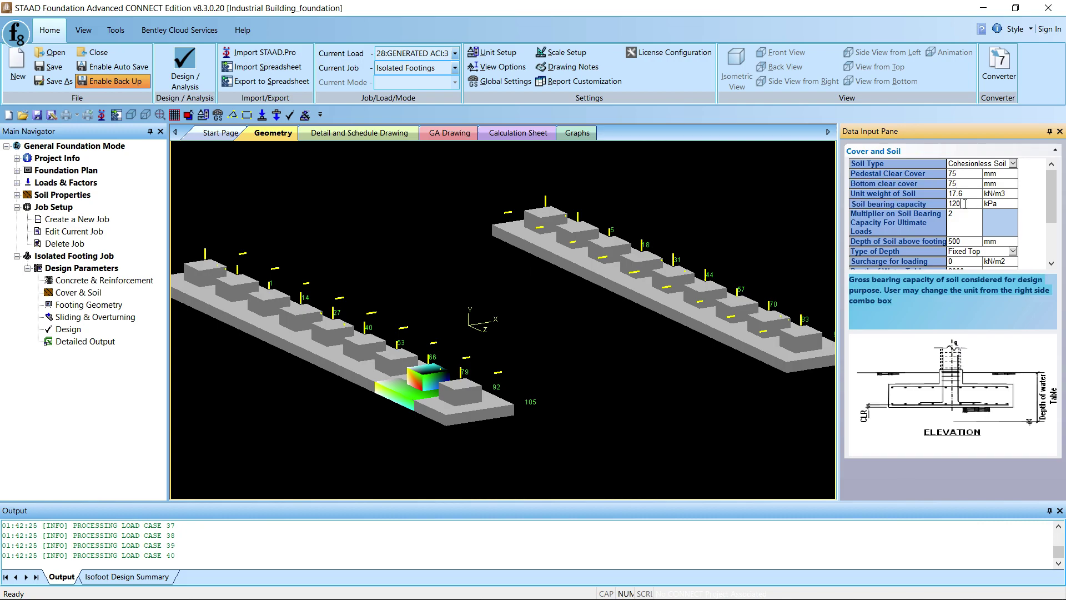
{"action": "left_click_drag", "start_coordinate": [965, 204], "coordinate": [891, 201]}
{"action": "type", "text": "20"}
{"action": "left_click", "coordinate": [966, 229]}
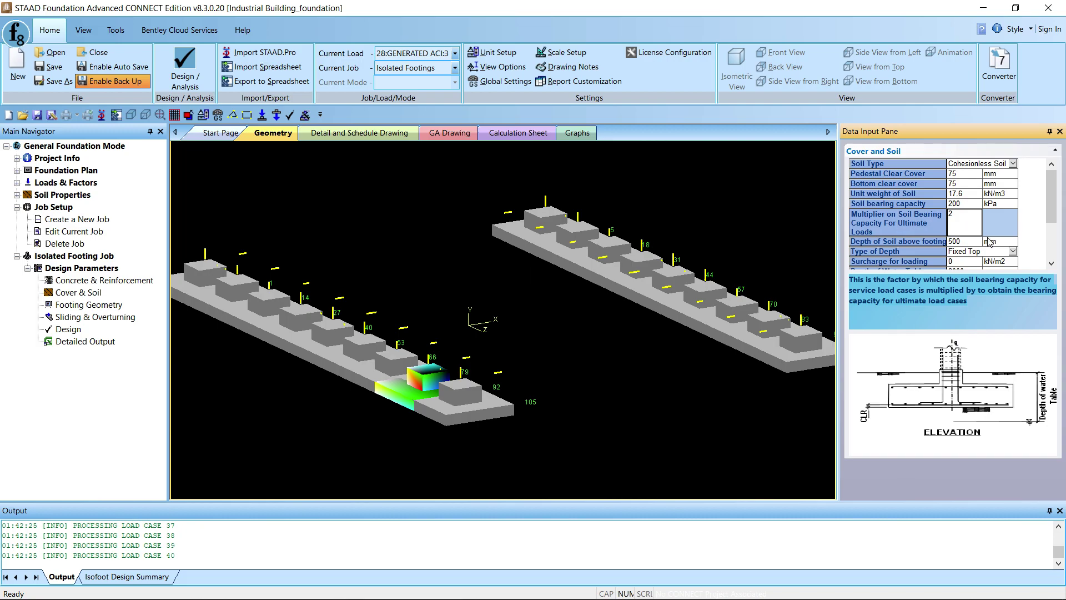
{"action": "left_click_drag", "start_coordinate": [1058, 216], "coordinate": [1053, 250]}
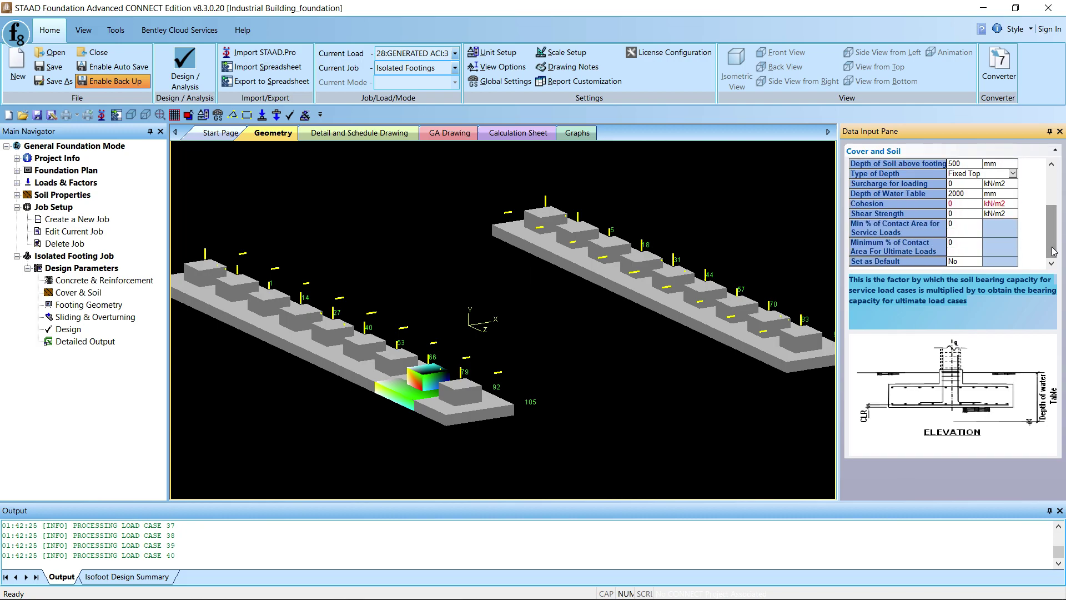
Step: Check the Footing Geometry parameters and start the analysis and design of the isolated footings
{"action": "left_click", "coordinate": [96, 308]}
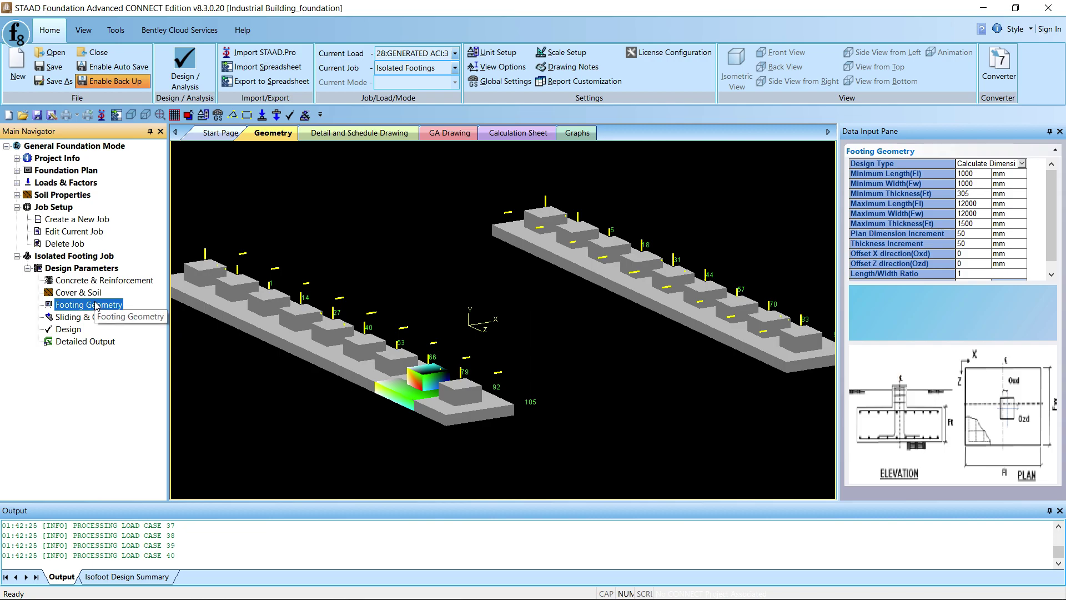
{"action": "left_click", "coordinate": [67, 329]}
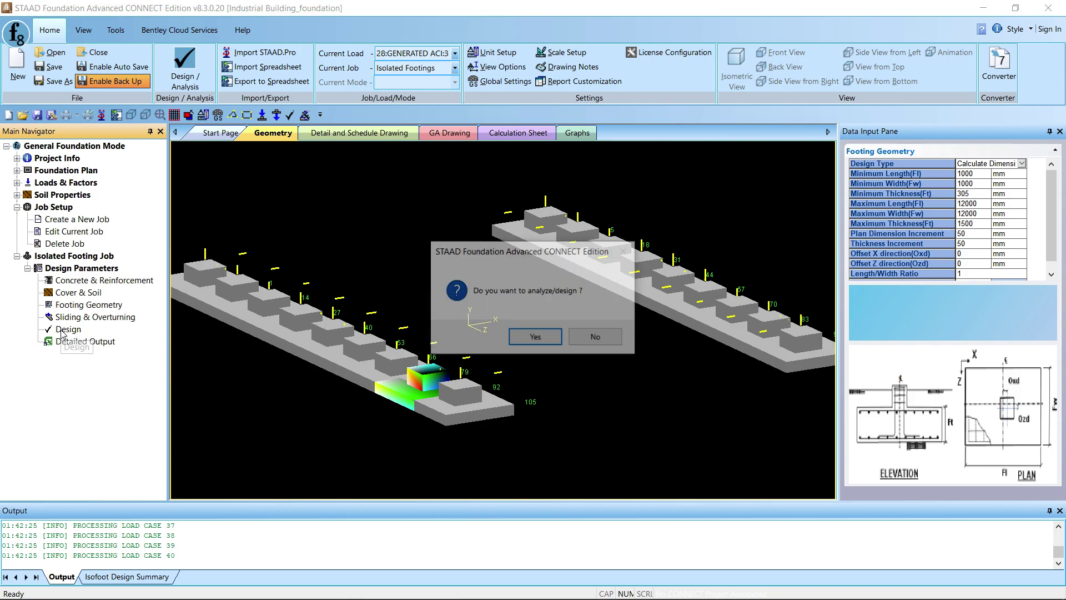
{"action": "left_click", "coordinate": [525, 340]}
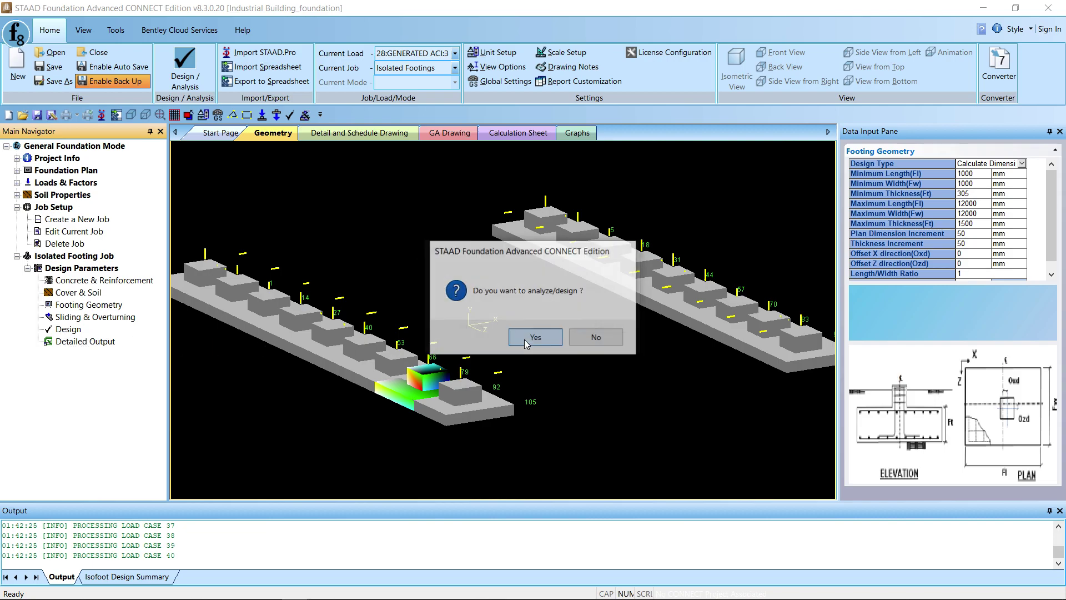
Step: Save the project as Industrial Building_foundation Final in the Metering Shelter folder so the design can run
{"action": "left_click", "coordinate": [470, 328]}
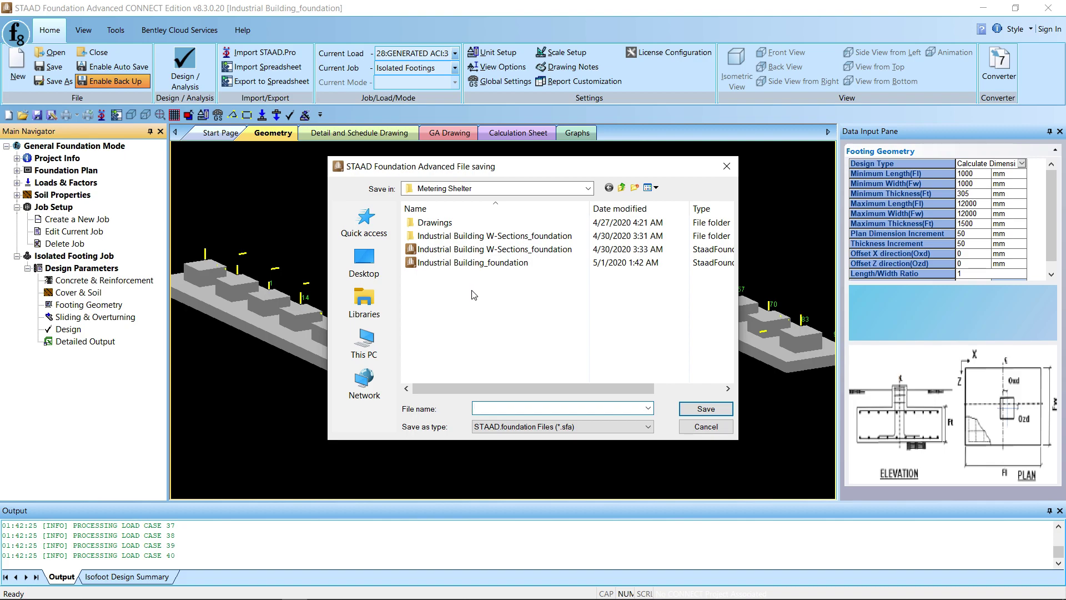
{"action": "left_click", "coordinate": [472, 263]}
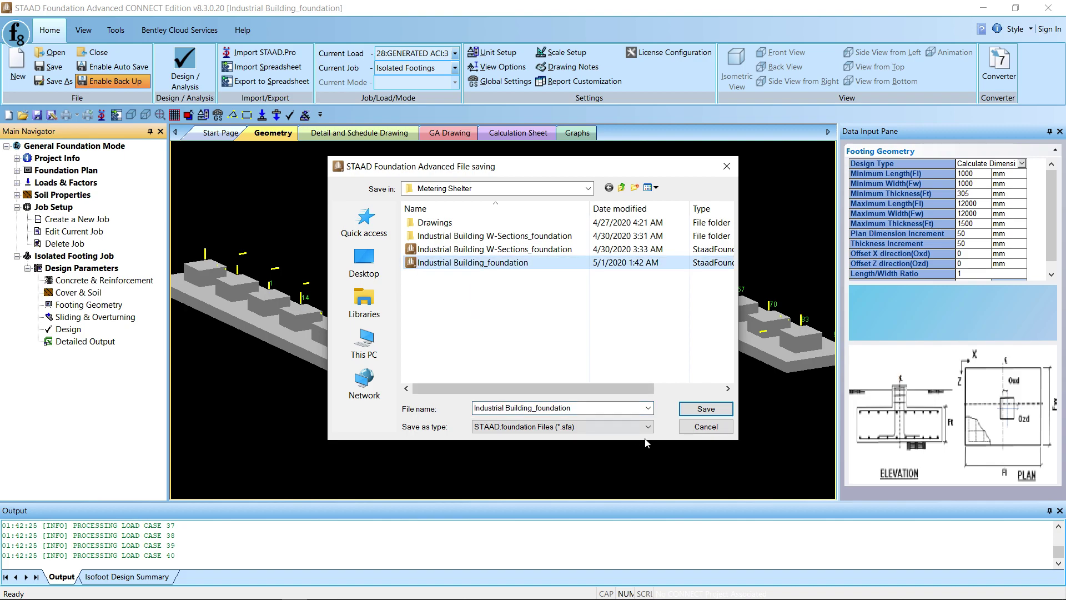
{"action": "left_click", "coordinate": [581, 407]}
{"action": "left_click", "coordinate": [587, 406]}
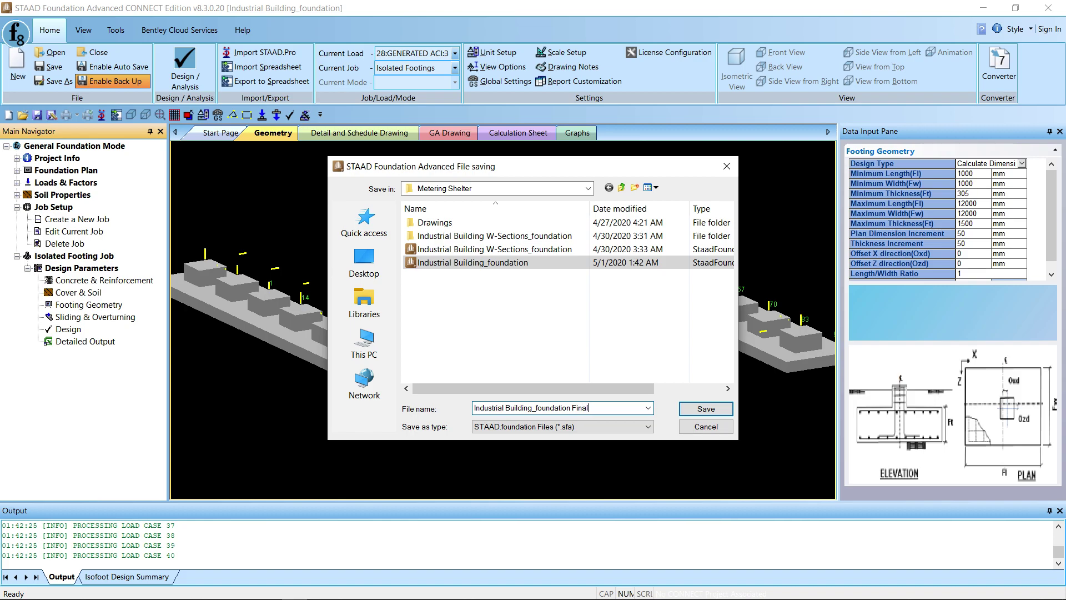
{"action": "left_click", "coordinate": [690, 408]}
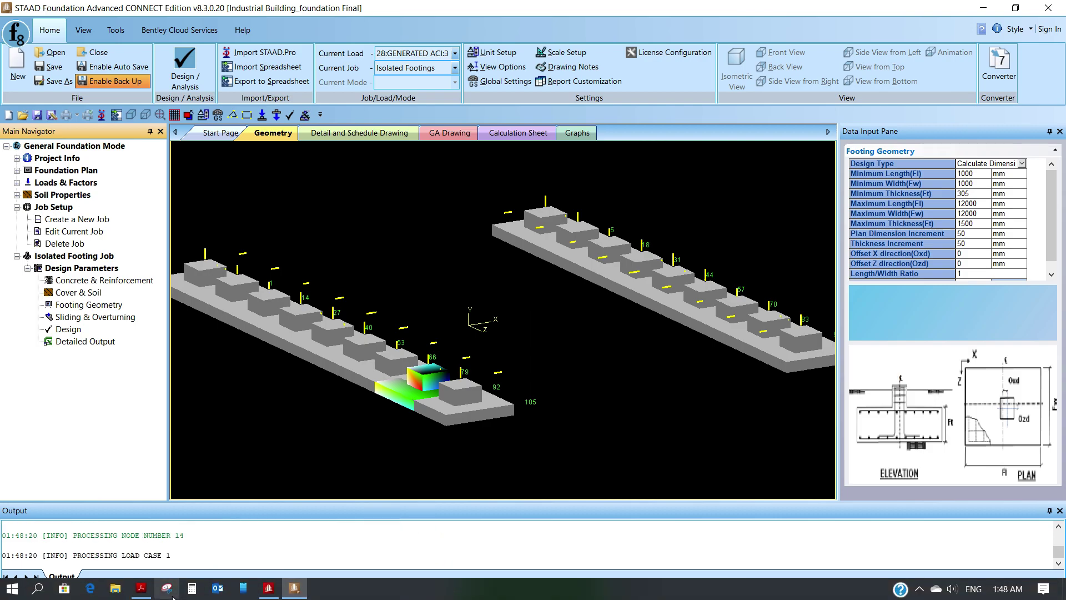
Step: Switch to File Explorer, open the AISC Design Guide 04 PDF from CODES > AISC on drive D and collapse the reader's tools pane
{"action": "left_click", "coordinate": [113, 591]}
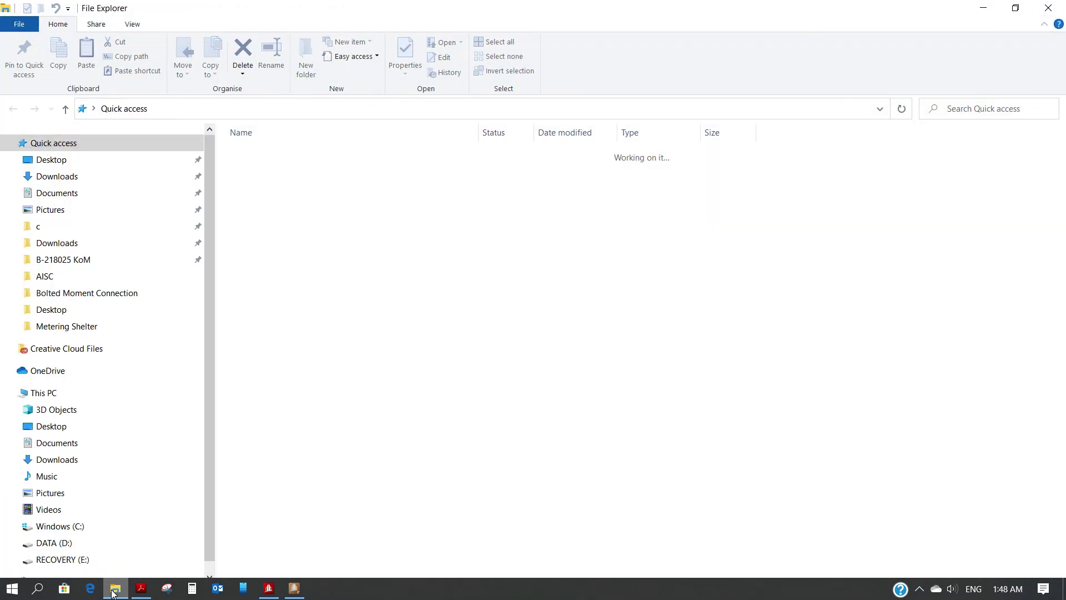
{"action": "left_click", "coordinate": [66, 542]}
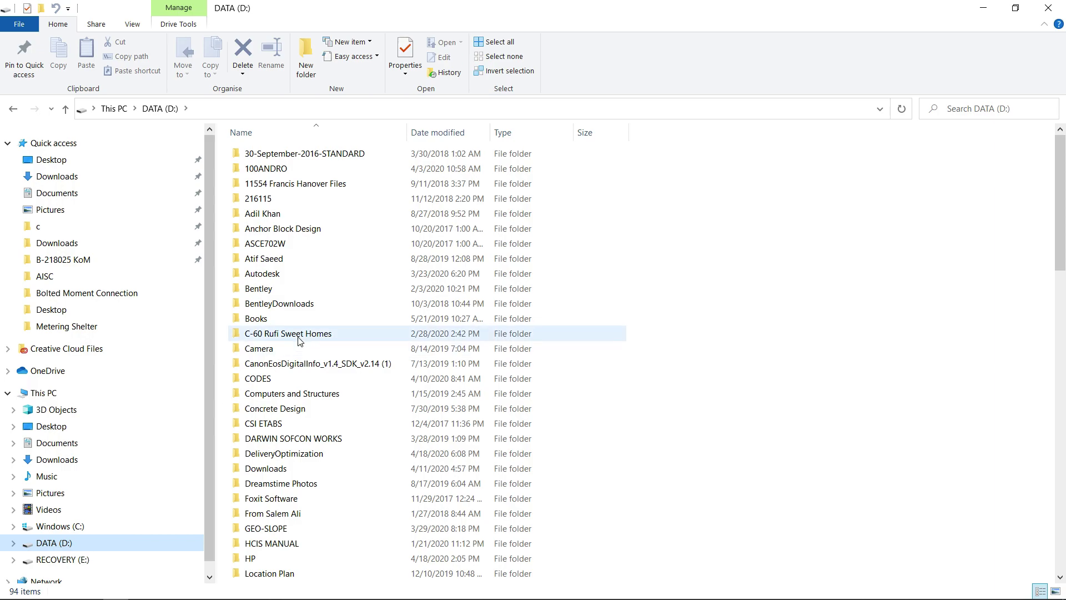
{"action": "double_click", "coordinate": [274, 378]}
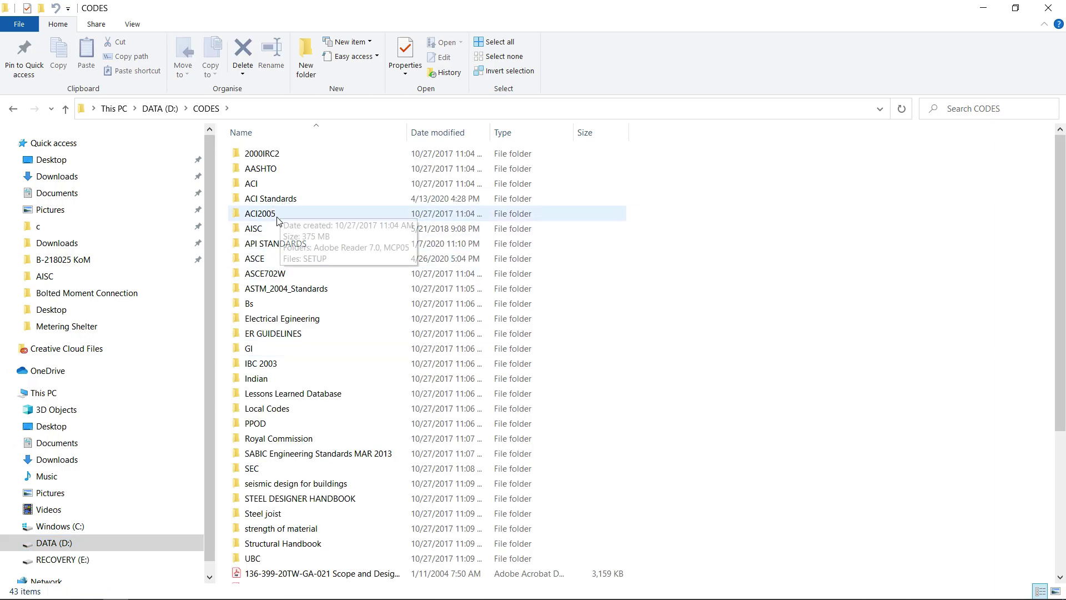
{"action": "double_click", "coordinate": [267, 229]}
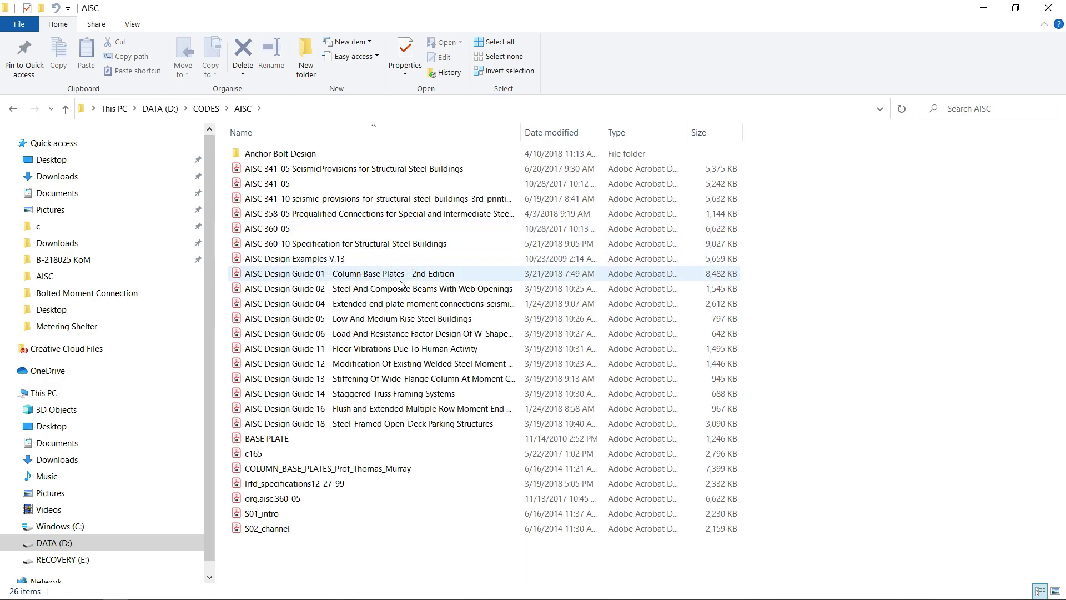
{"action": "double_click", "coordinate": [363, 305]}
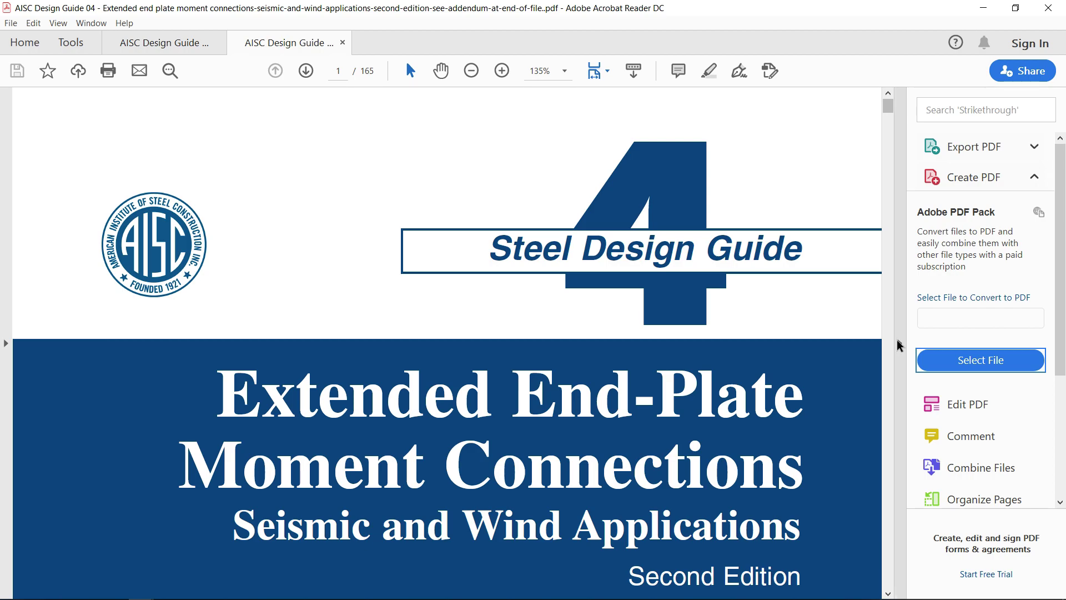
{"action": "left_click", "coordinate": [899, 343]}
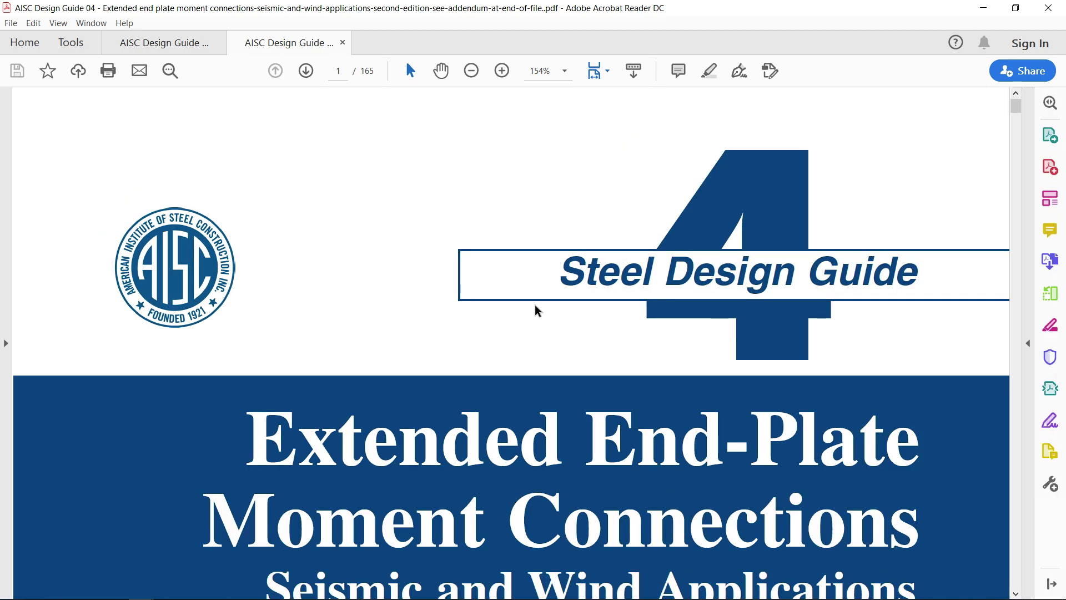
Step: Read through the guide's cover, contents and Background section up to the extended end plate configurations in Fig. 1.1
{"action": "scroll", "coordinate": [536, 306], "scroll_direction": "down", "scroll_amount": 3}
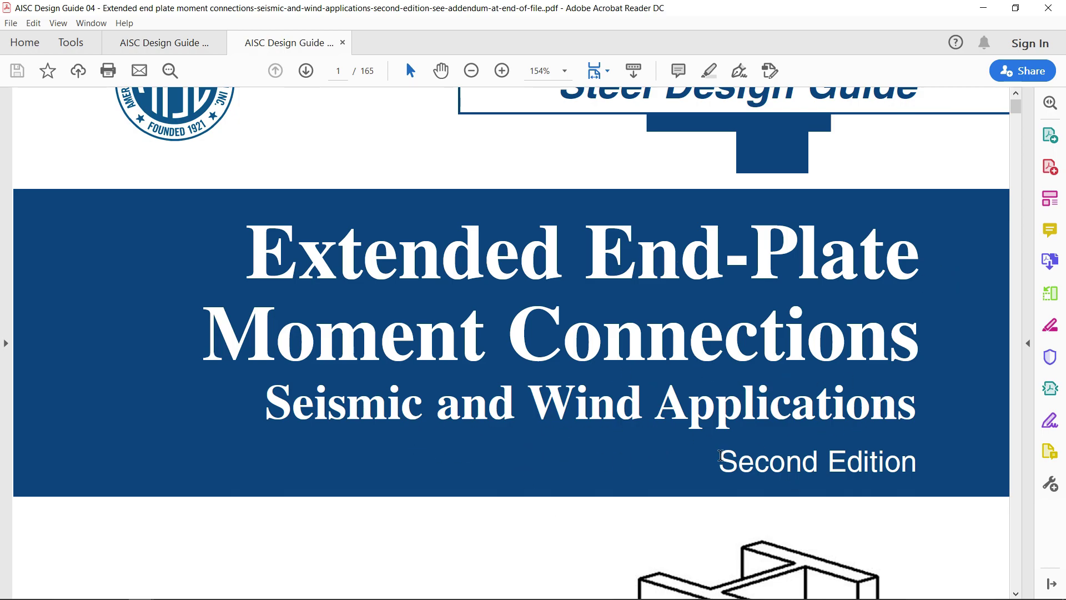
{"action": "scroll", "coordinate": [497, 295], "scroll_direction": "down", "scroll_amount": 4}
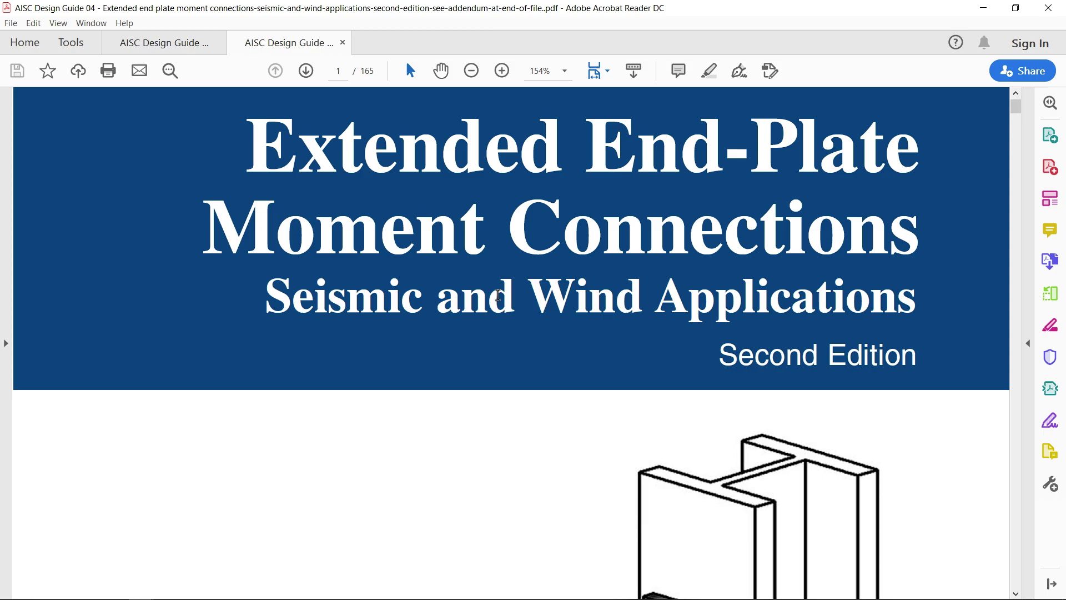
{"action": "scroll", "coordinate": [497, 295], "scroll_direction": "down", "scroll_amount": 8}
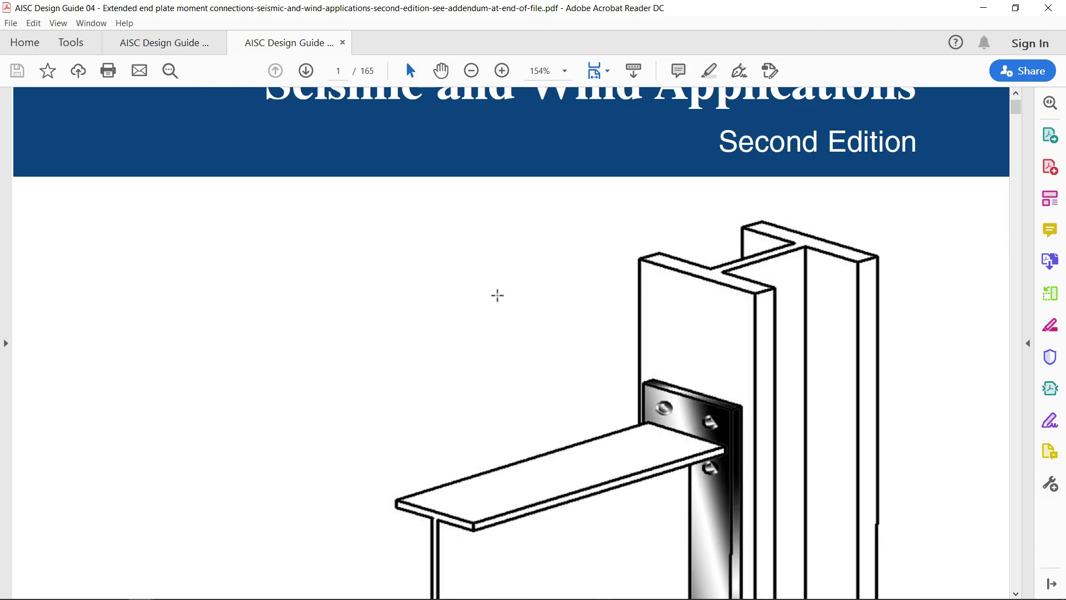
{"action": "scroll", "coordinate": [497, 295], "scroll_direction": "down", "scroll_amount": 12}
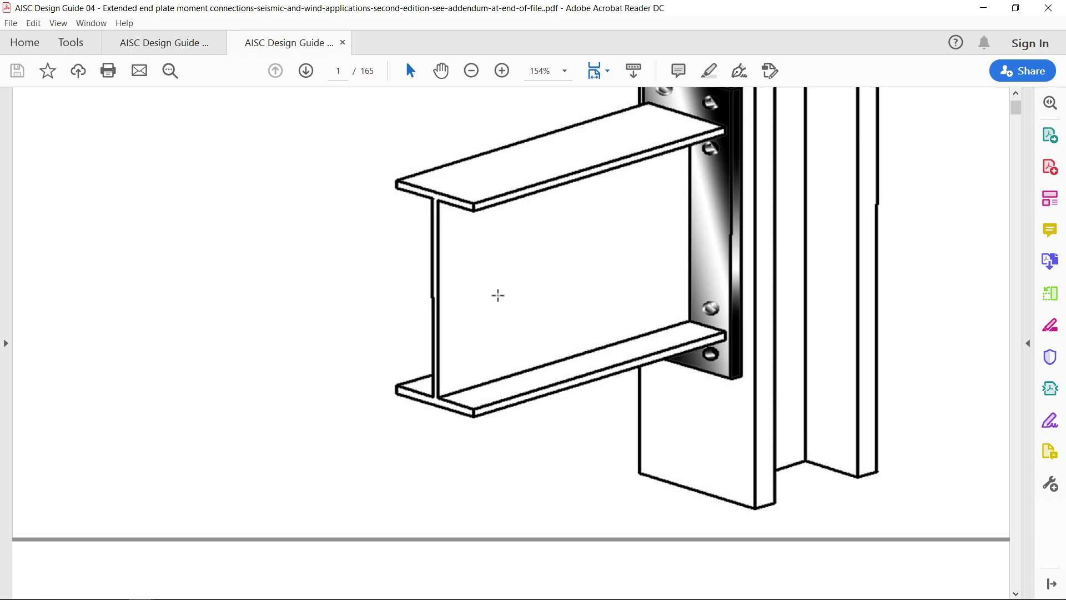
{"action": "scroll", "coordinate": [498, 294], "scroll_direction": "down", "scroll_amount": 15}
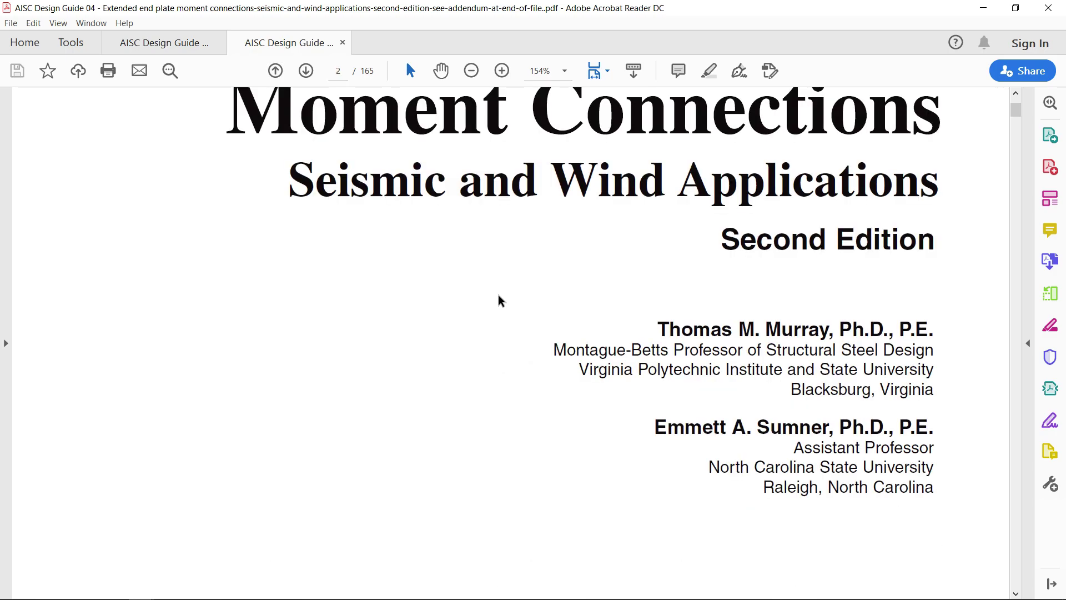
{"action": "scroll", "coordinate": [498, 295], "scroll_direction": "down", "scroll_amount": 20}
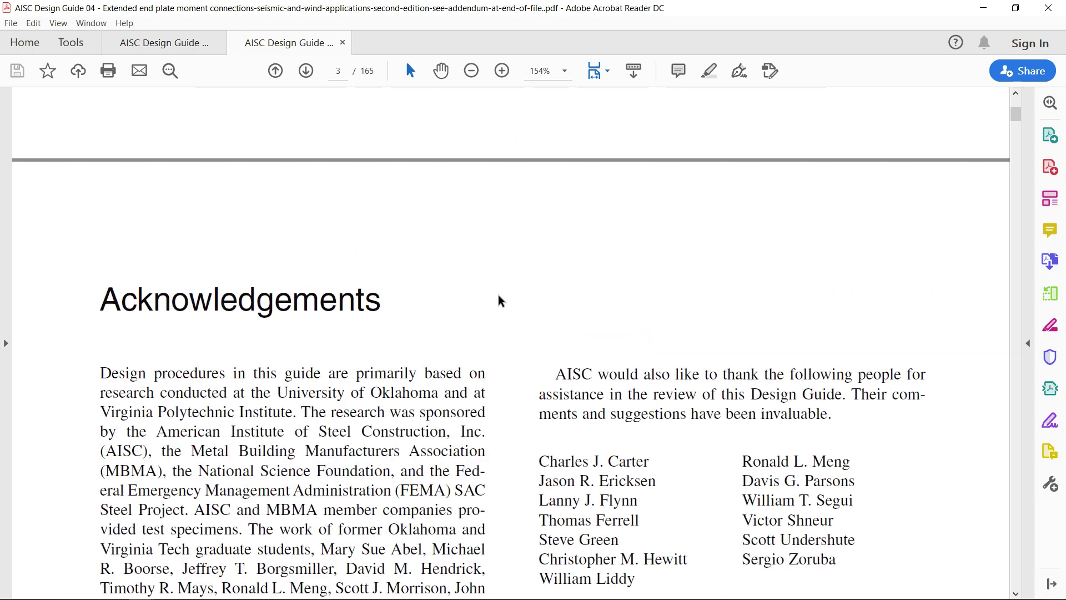
{"action": "scroll", "coordinate": [498, 295], "scroll_direction": "down", "scroll_amount": 20}
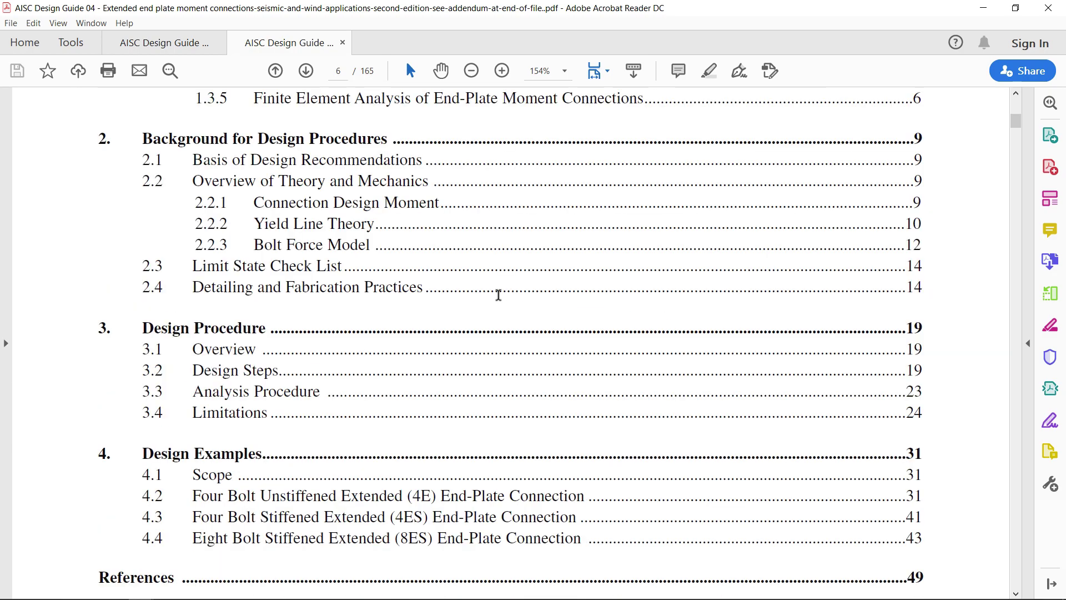
{"action": "scroll", "coordinate": [498, 300], "scroll_direction": "down", "scroll_amount": 8}
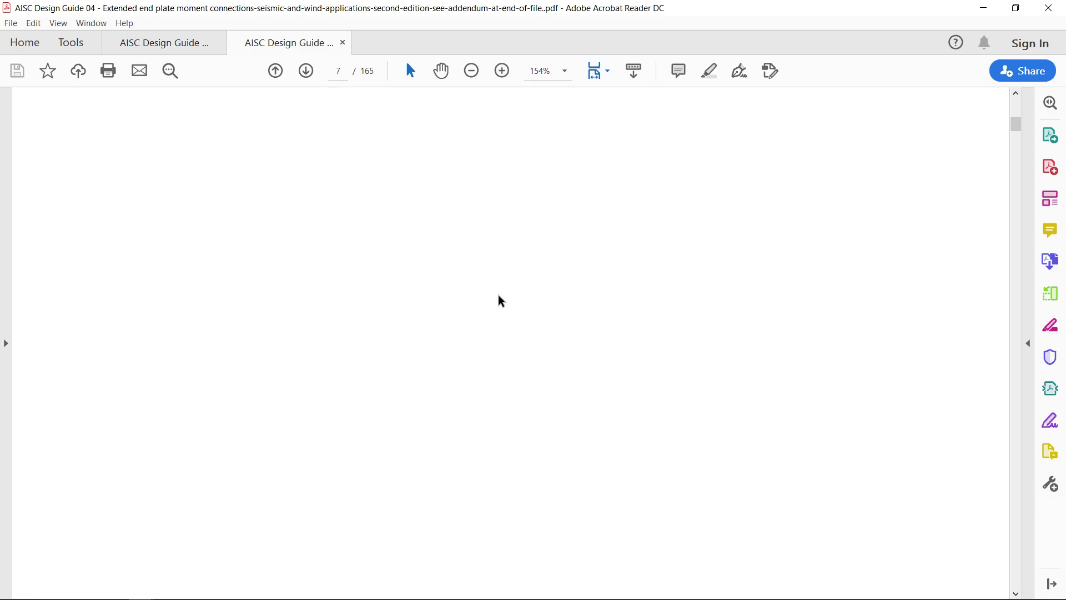
{"action": "scroll", "coordinate": [498, 298], "scroll_direction": "down", "scroll_amount": 15}
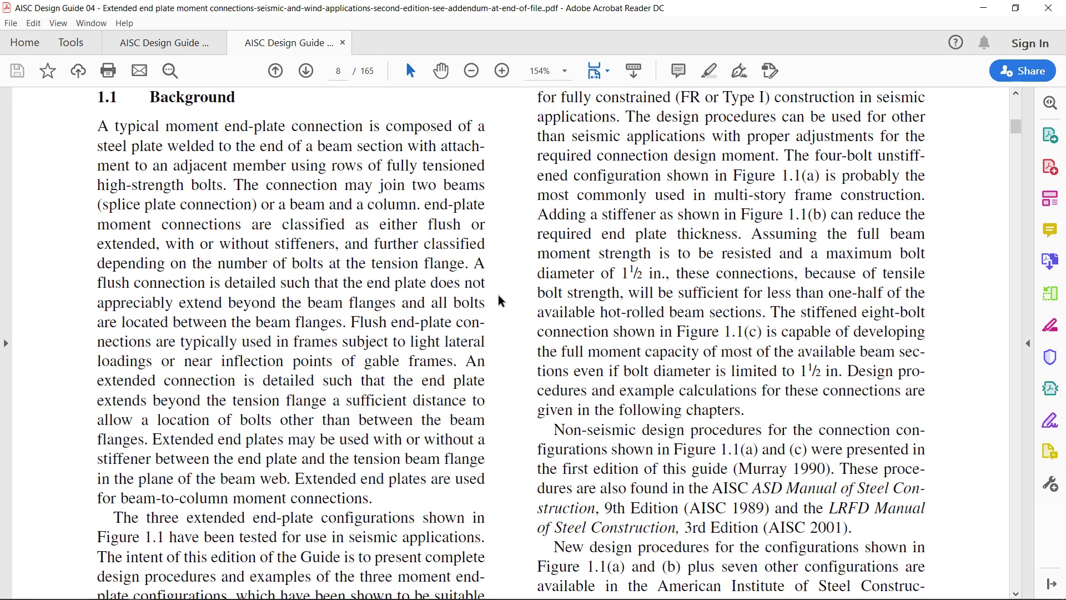
{"action": "scroll", "coordinate": [497, 301], "scroll_direction": "down", "scroll_amount": 10}
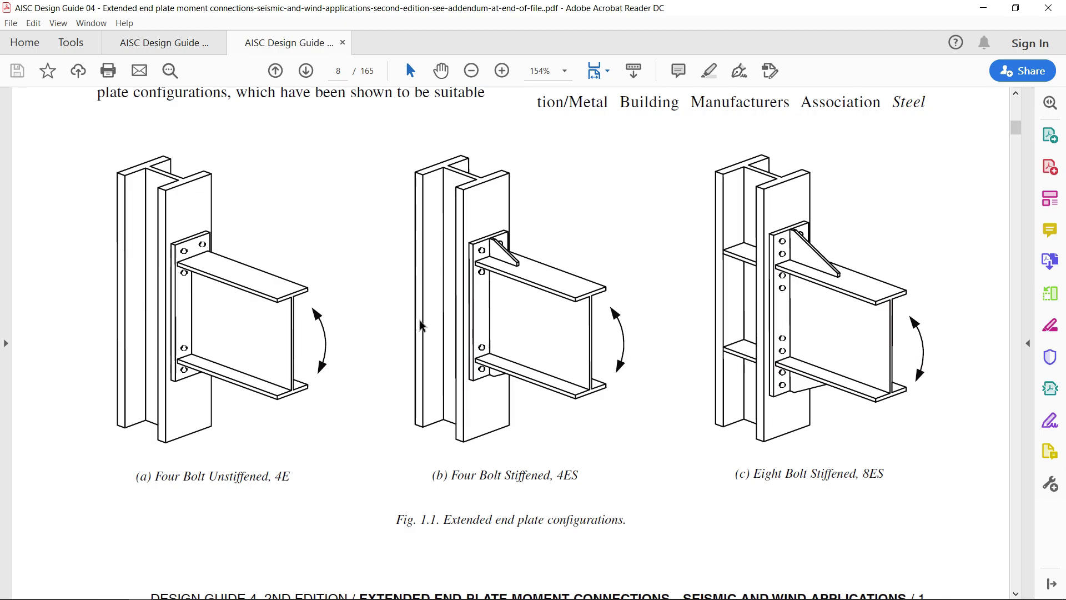
Step: Go through the guide's connection strength and parameter tables and the Chapter 4 four-bolt unstiffened extended (4E) design example
{"action": "scroll", "coordinate": [418, 327], "scroll_direction": "down", "scroll_amount": 15}
{"action": "scroll", "coordinate": [420, 326], "scroll_direction": "down", "scroll_amount": 20}
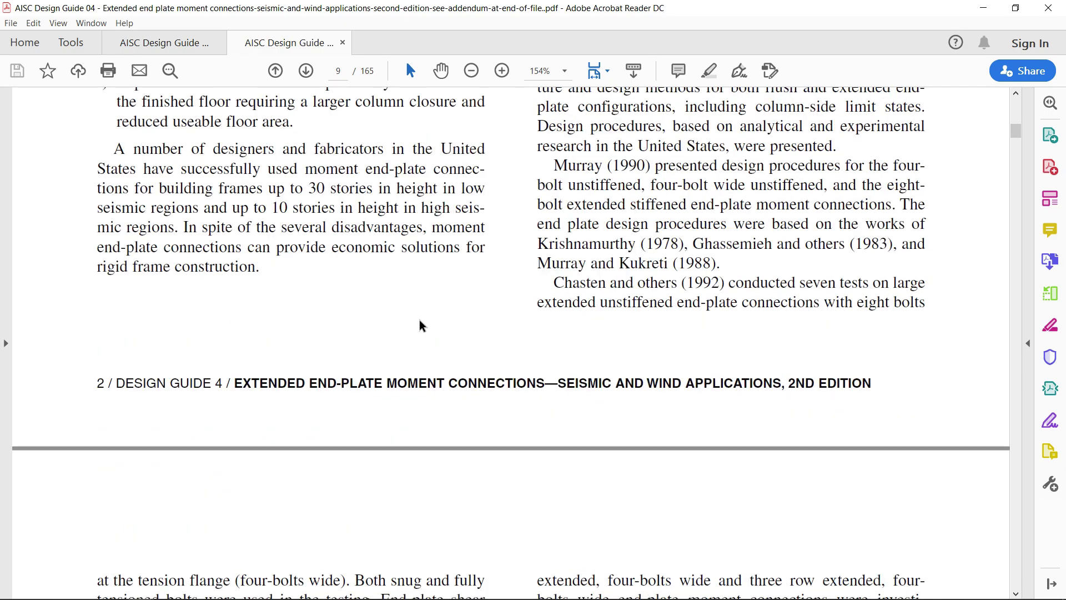
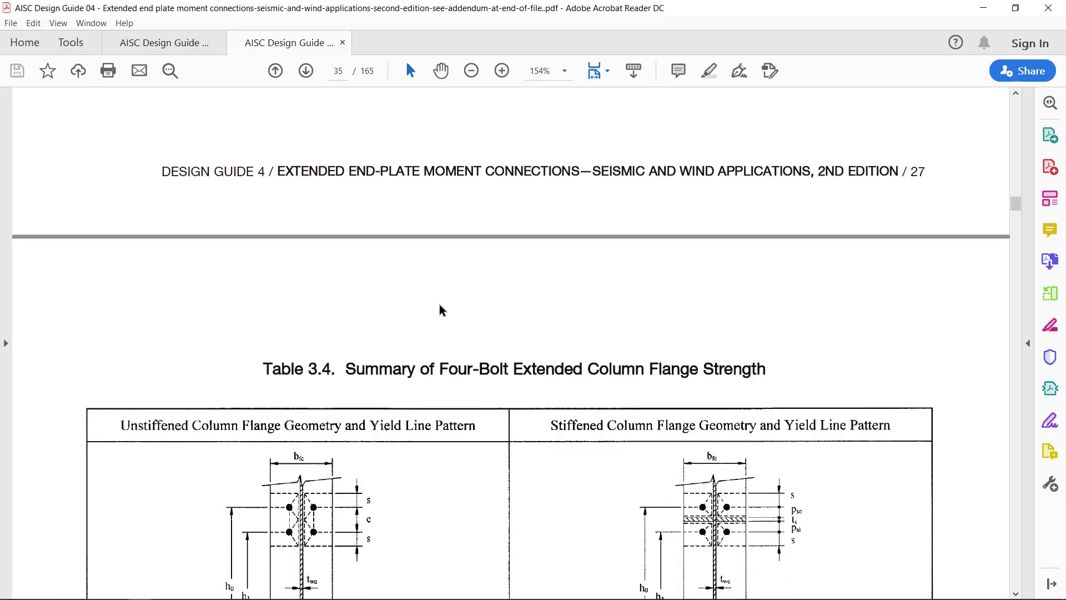
{"action": "scroll", "coordinate": [442, 311], "scroll_direction": "down", "scroll_amount": 20}
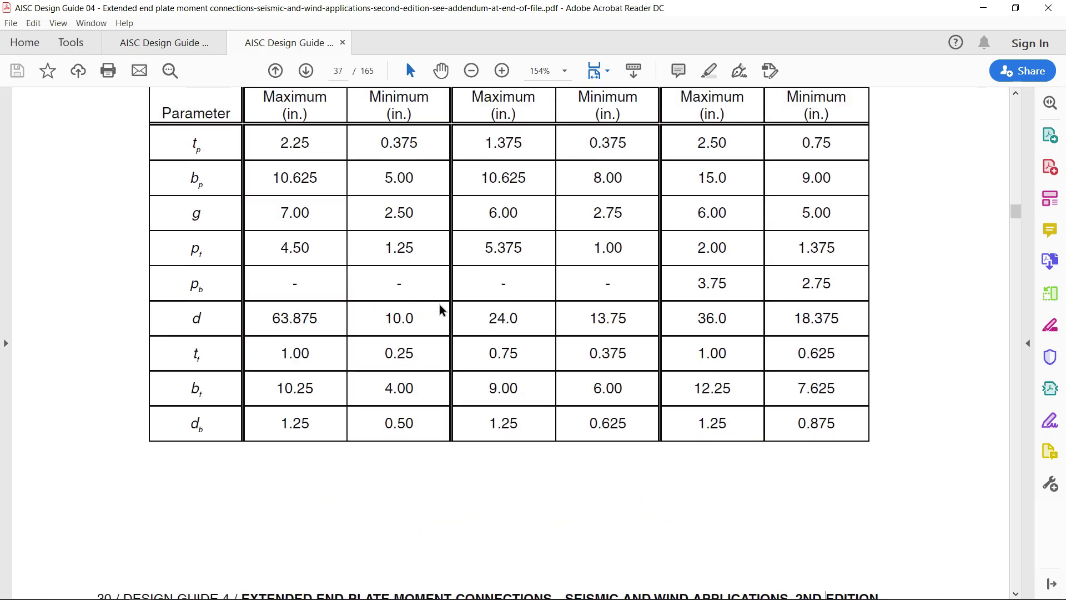
{"action": "scroll", "coordinate": [442, 311], "scroll_direction": "down", "scroll_amount": 10}
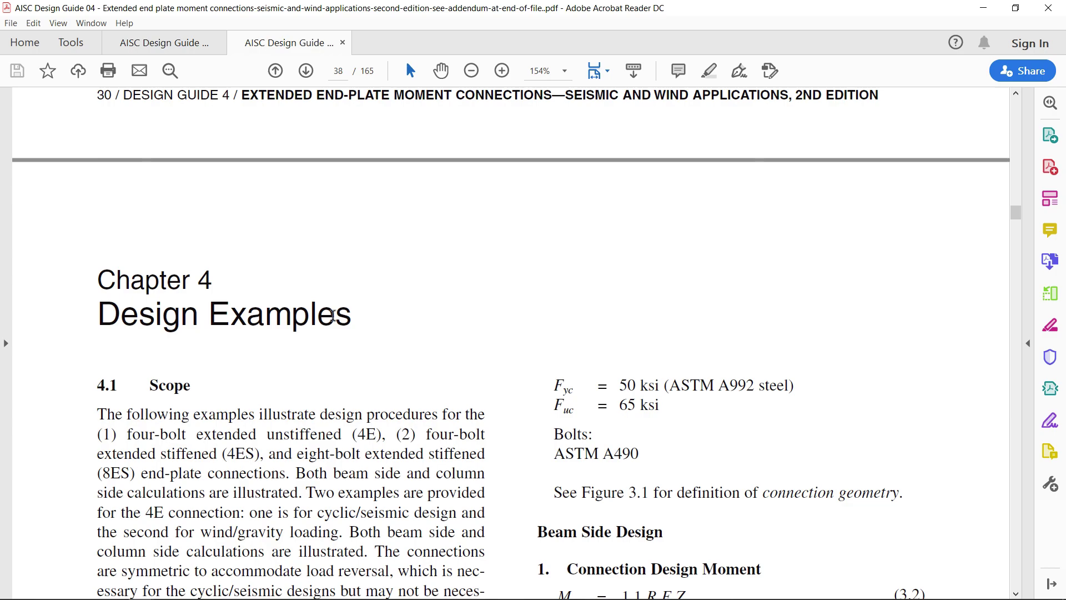
{"action": "left_click", "coordinate": [335, 313]}
{"action": "scroll", "coordinate": [465, 318], "scroll_direction": "down", "scroll_amount": 3}
{"action": "scroll", "coordinate": [462, 311], "scroll_direction": "down", "scroll_amount": 20}
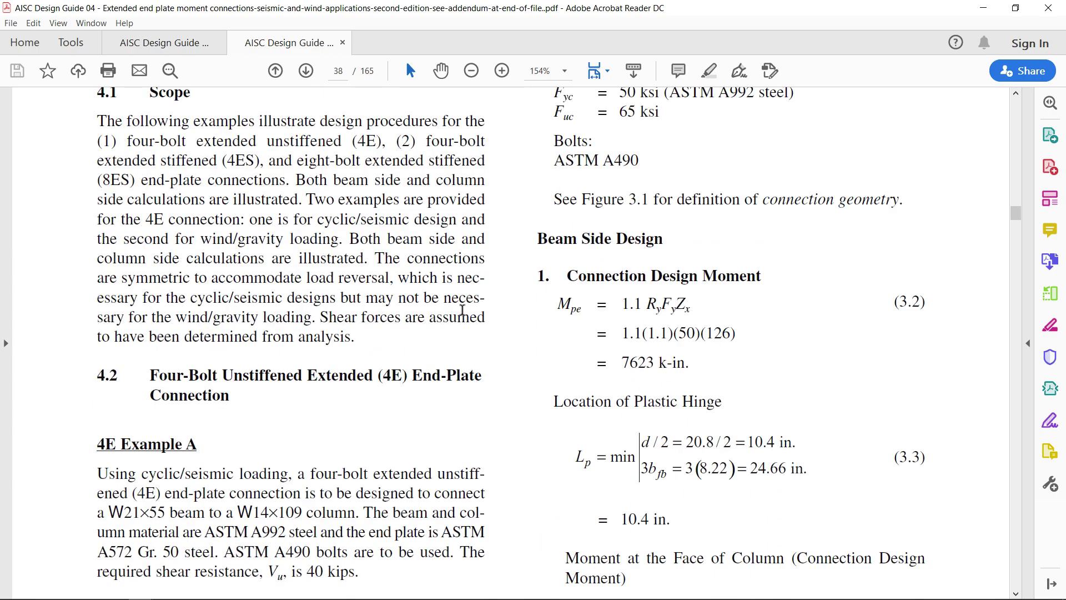
{"action": "scroll", "coordinate": [465, 315], "scroll_direction": "down", "scroll_amount": 20}
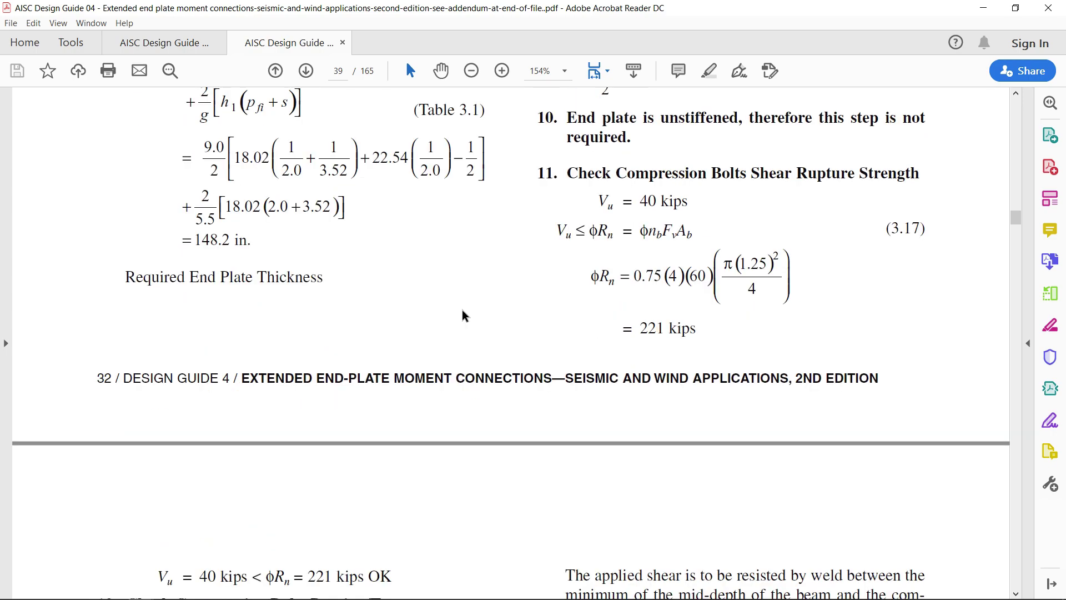
{"action": "scroll", "coordinate": [465, 316], "scroll_direction": "down", "scroll_amount": 11}
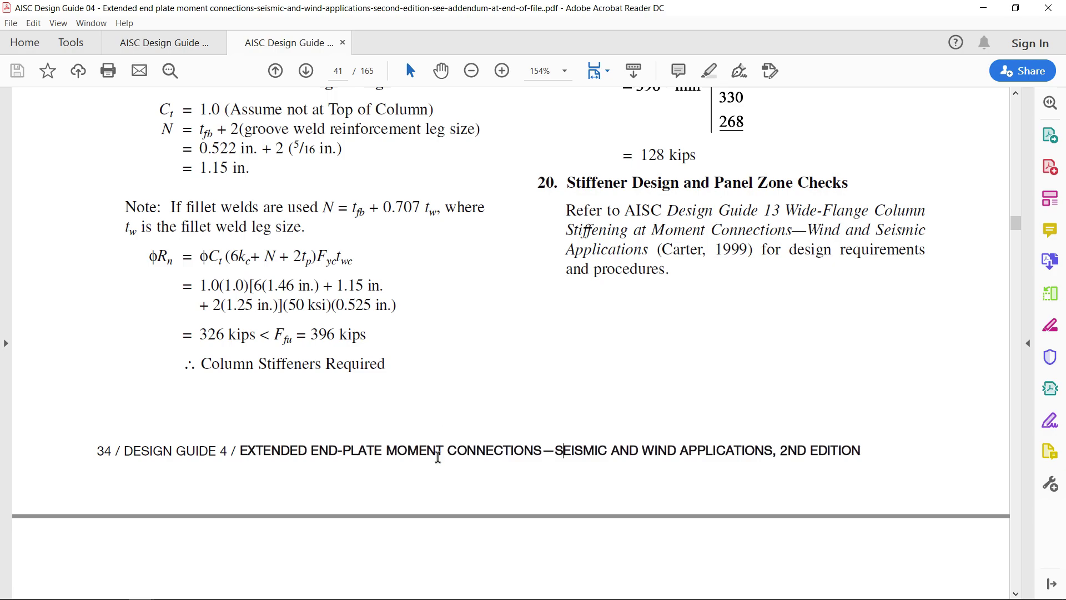
Step: Switch back to STAAD Foundation Advanced and review the calculation sheet's footing summary tables and the input data for Isolated Footing 1
{"action": "left_click", "coordinate": [294, 589]}
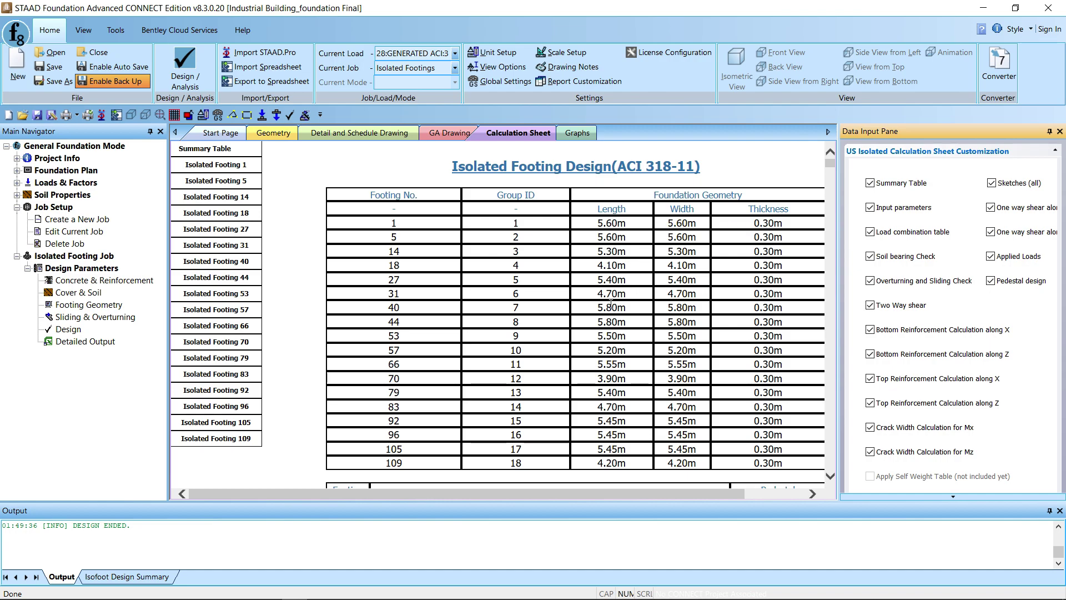
{"action": "scroll", "coordinate": [595, 326], "scroll_direction": "down", "scroll_amount": 1}
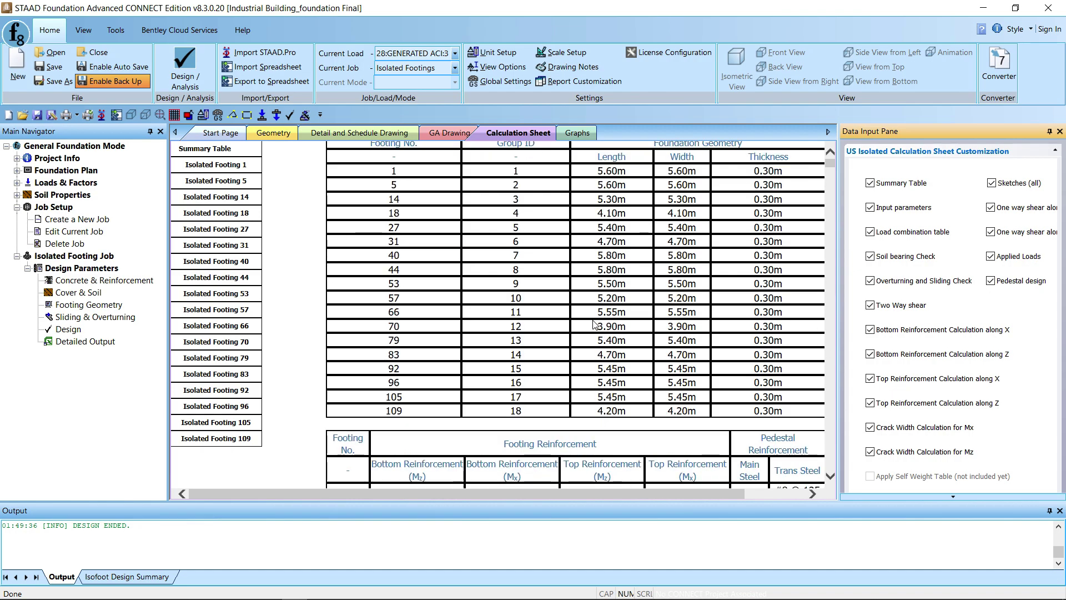
{"action": "scroll", "coordinate": [594, 325], "scroll_direction": "down", "scroll_amount": 1}
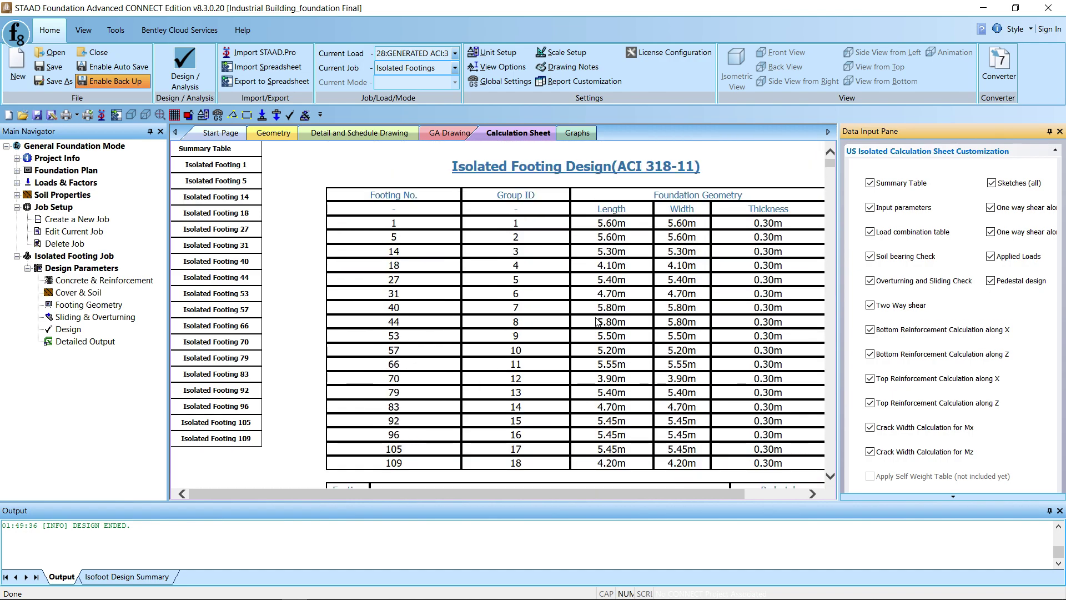
{"action": "scroll", "coordinate": [594, 321], "scroll_direction": "down", "scroll_amount": 10}
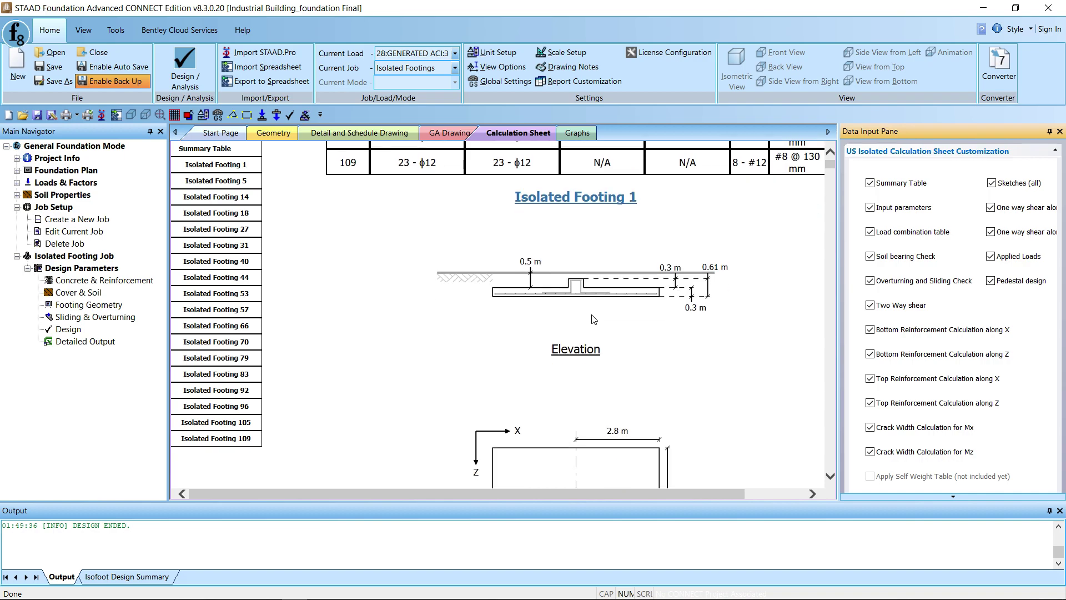
{"action": "scroll", "coordinate": [594, 322], "scroll_direction": "up", "scroll_amount": 6}
{"action": "scroll", "coordinate": [590, 317], "scroll_direction": "down", "scroll_amount": 8}
{"action": "scroll", "coordinate": [592, 315], "scroll_direction": "down", "scroll_amount": 12}
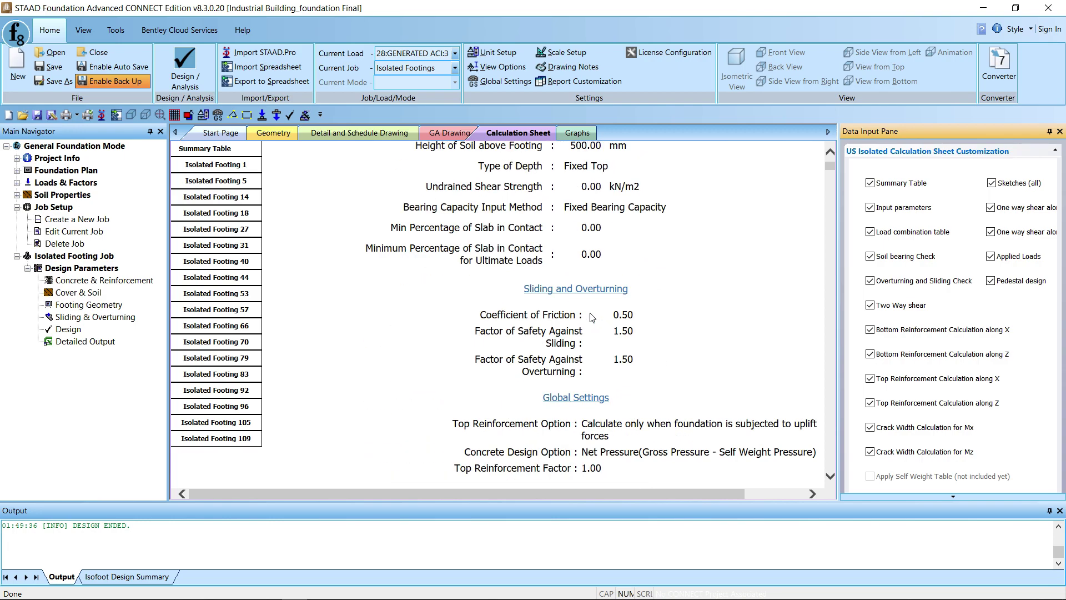
Step: View the GA drawing to check the plan layout of the isolated footings
{"action": "left_click", "coordinate": [438, 135]}
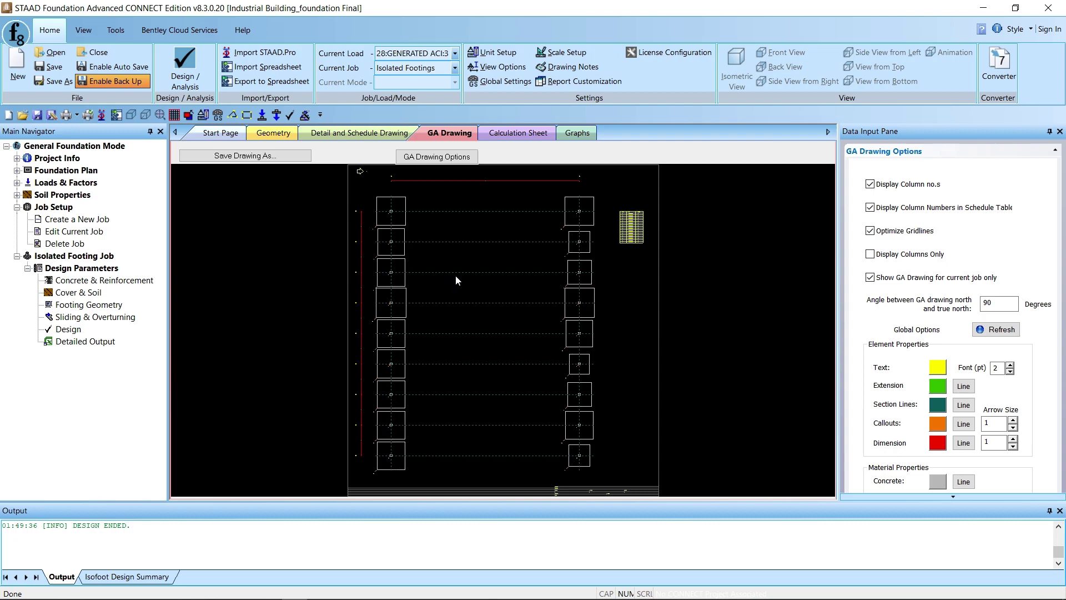
{"action": "scroll", "coordinate": [455, 275], "scroll_direction": "down", "scroll_amount": 2}
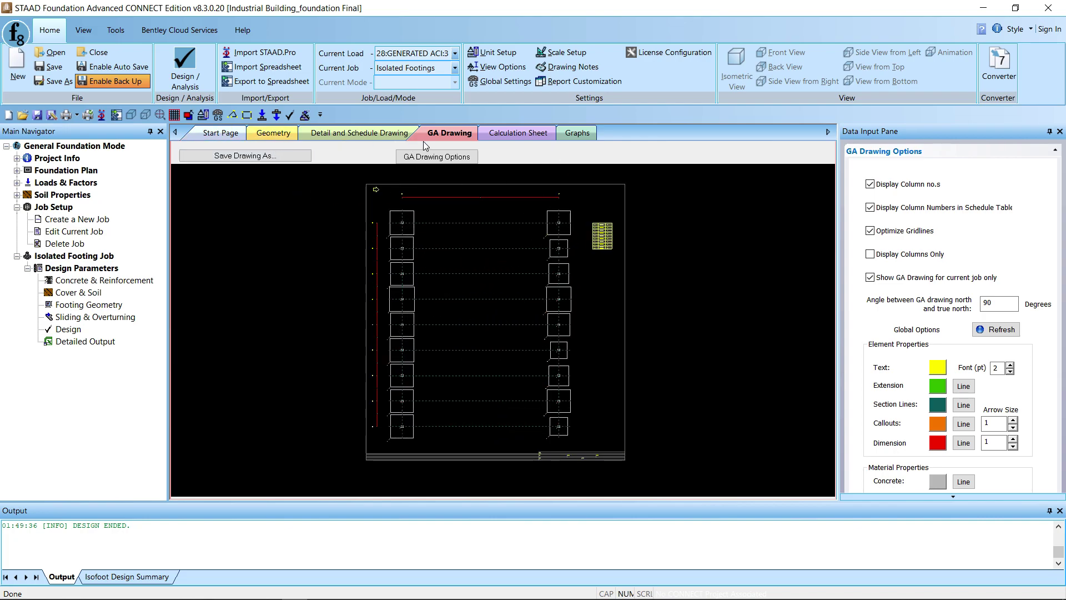
Step: Return to the calculation sheet, close the Data Input pane and review the service and strength level load combination tables for Isolated Footing 1
{"action": "left_click", "coordinate": [517, 133]}
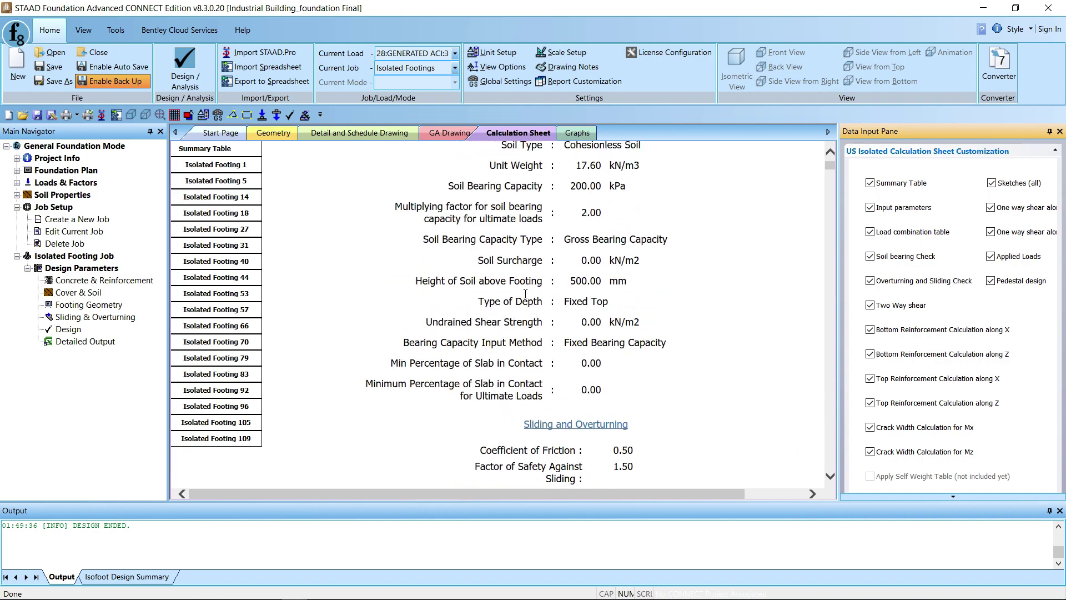
{"action": "scroll", "coordinate": [525, 293], "scroll_direction": "down", "scroll_amount": 6}
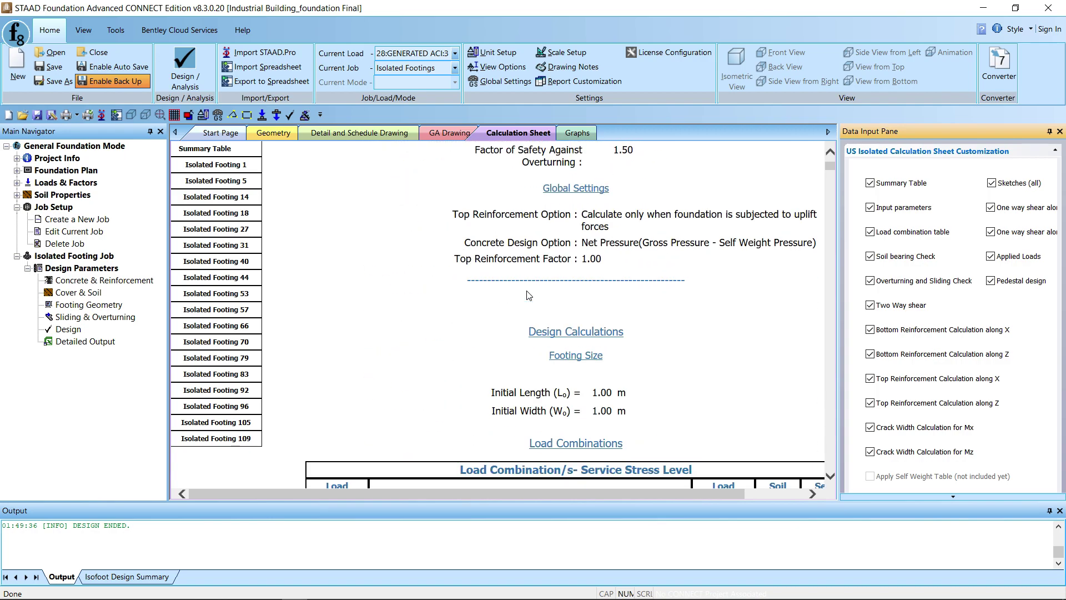
{"action": "scroll", "coordinate": [527, 294], "scroll_direction": "down", "scroll_amount": 2}
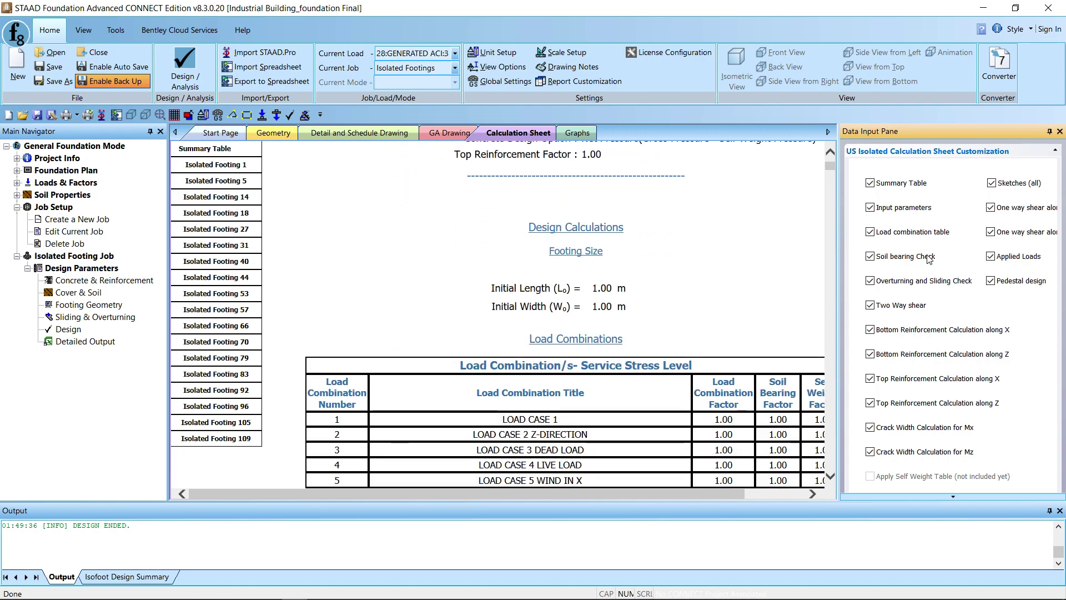
{"action": "left_click", "coordinate": [1059, 131]}
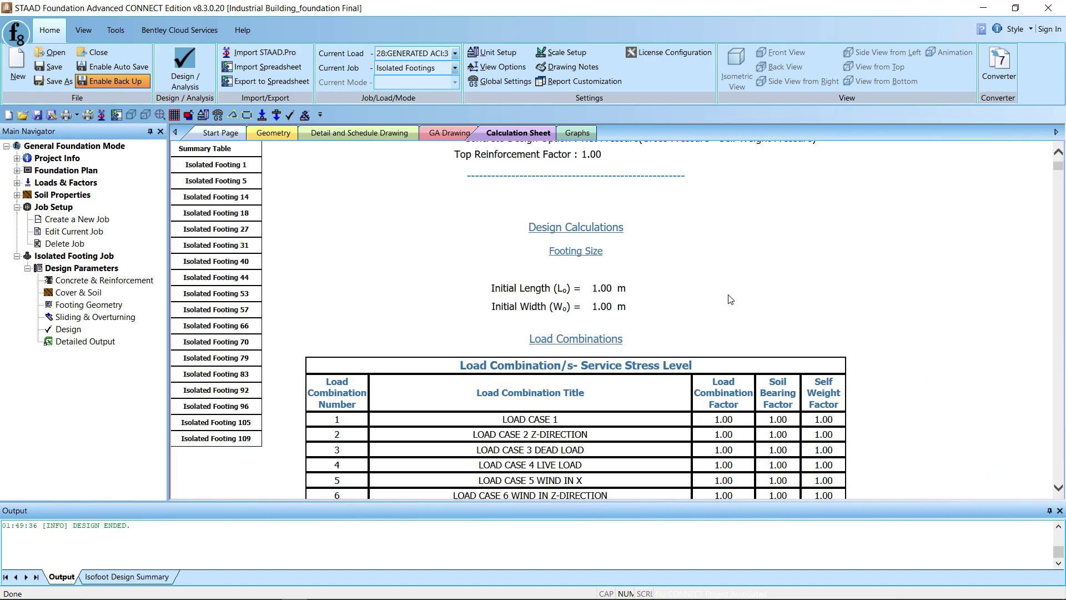
{"action": "scroll", "coordinate": [732, 299], "scroll_direction": "down", "scroll_amount": 8}
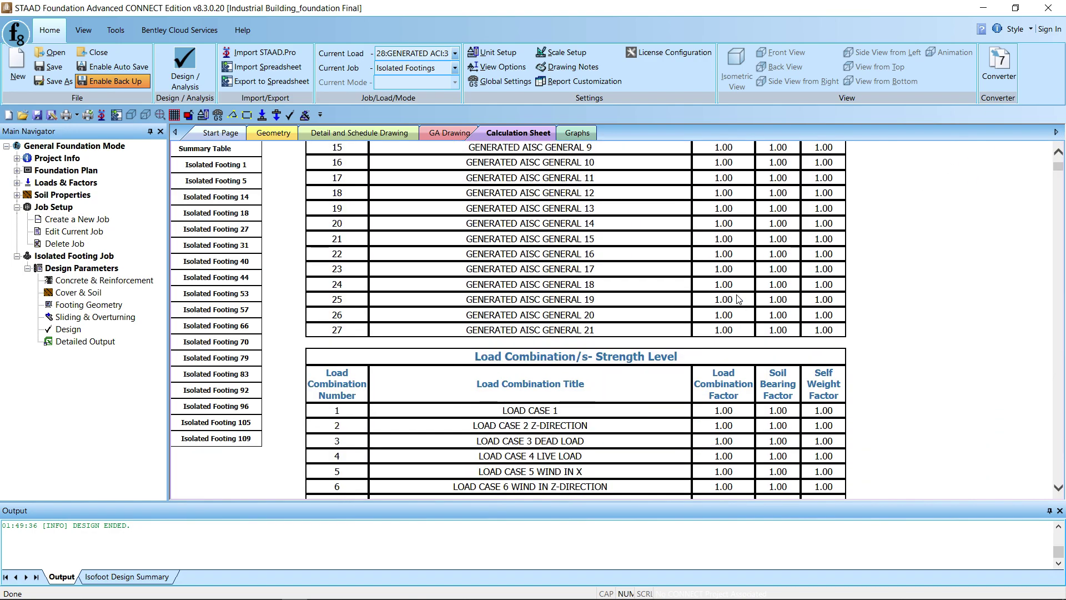
Step: Review Isolated Footing 1's strength level combinations, final footing size, and safety factors against sliding and overturning in the calculation sheet
{"action": "scroll", "coordinate": [738, 299], "scroll_direction": "down", "scroll_amount": 4}
{"action": "scroll", "coordinate": [738, 299], "scroll_direction": "down", "scroll_amount": 12}
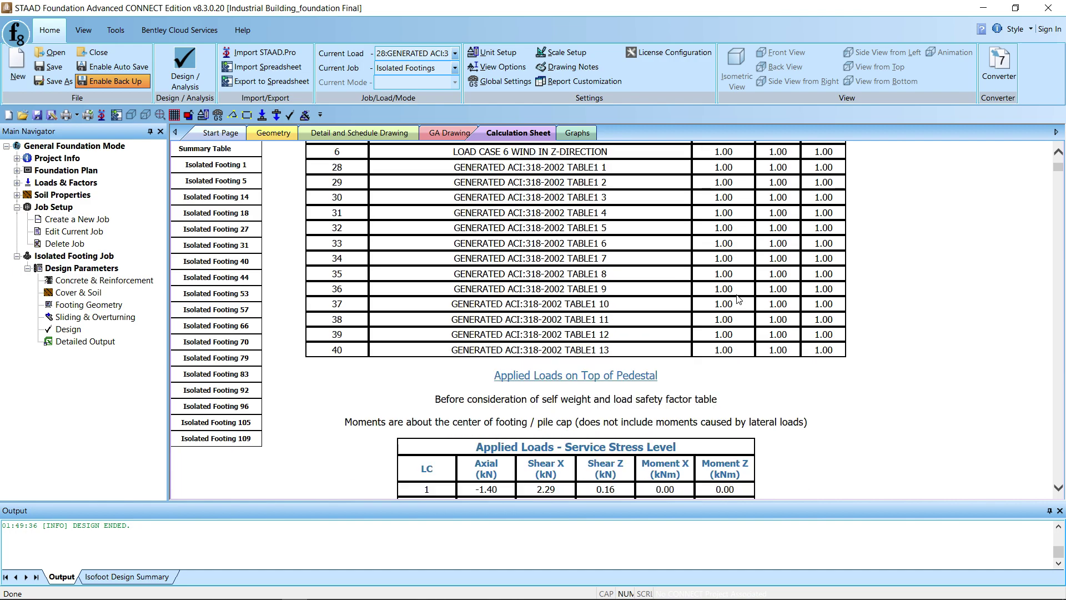
{"action": "scroll", "coordinate": [739, 299], "scroll_direction": "down", "scroll_amount": 15}
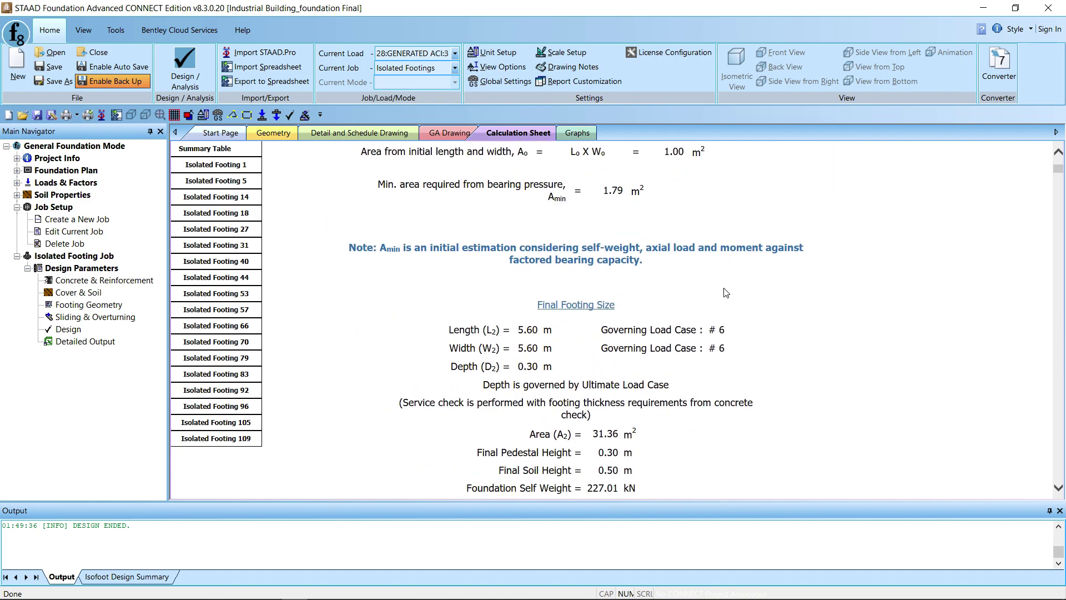
{"action": "scroll", "coordinate": [724, 292], "scroll_direction": "down", "scroll_amount": 10}
{"action": "scroll", "coordinate": [725, 288], "scroll_direction": "down", "scroll_amount": 15}
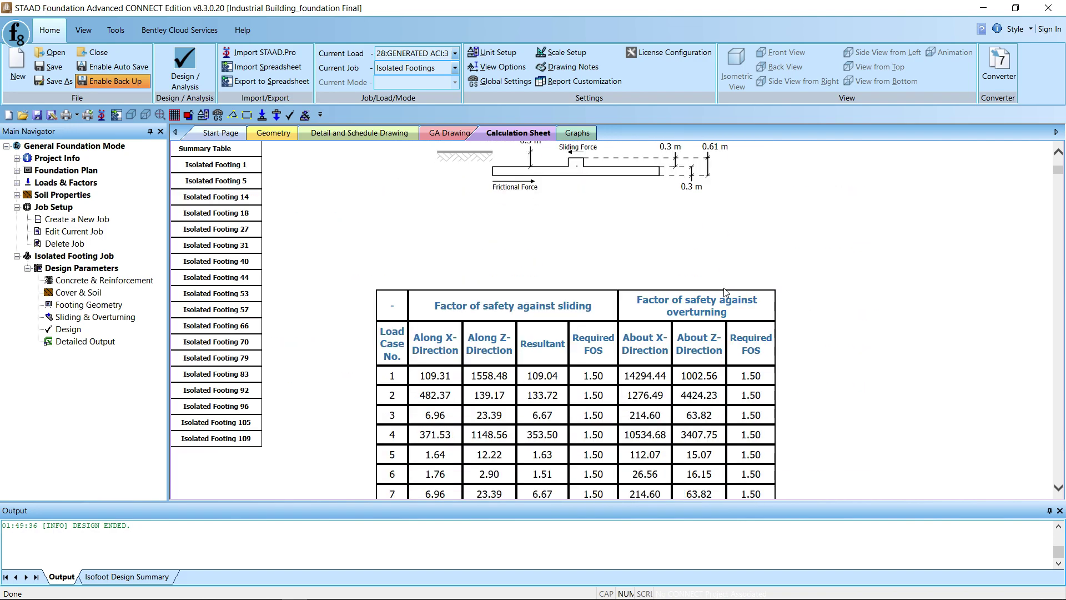
Step: Review the ultimate pressure, punching and one-way shear checks, and the flexural reinforcement calculations for Isolated Footing 1
{"action": "scroll", "coordinate": [726, 293], "scroll_direction": "down", "scroll_amount": 15}
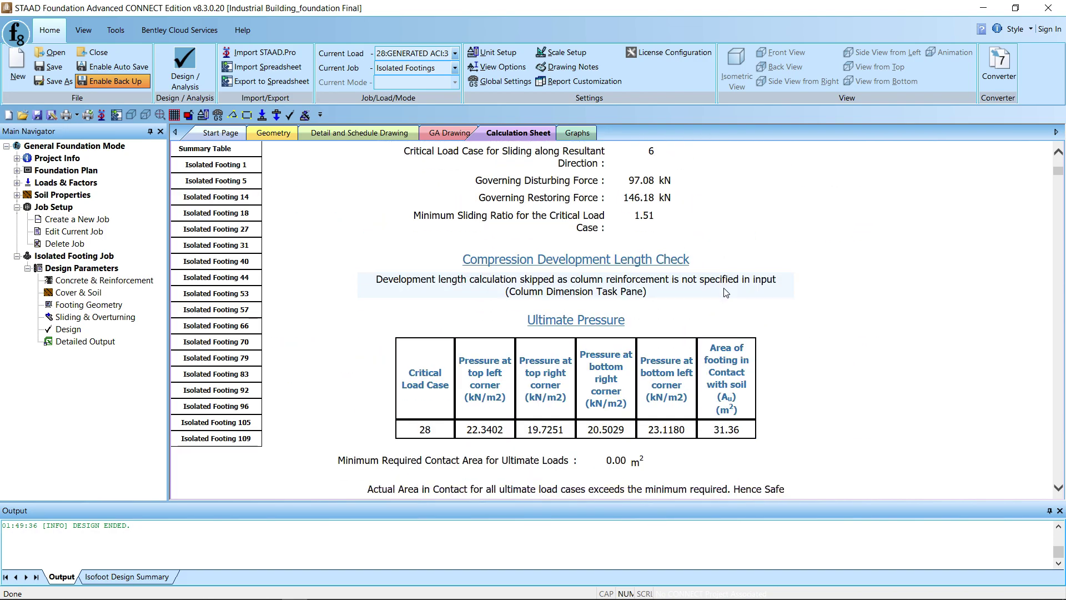
{"action": "scroll", "coordinate": [726, 292], "scroll_direction": "down", "scroll_amount": 5}
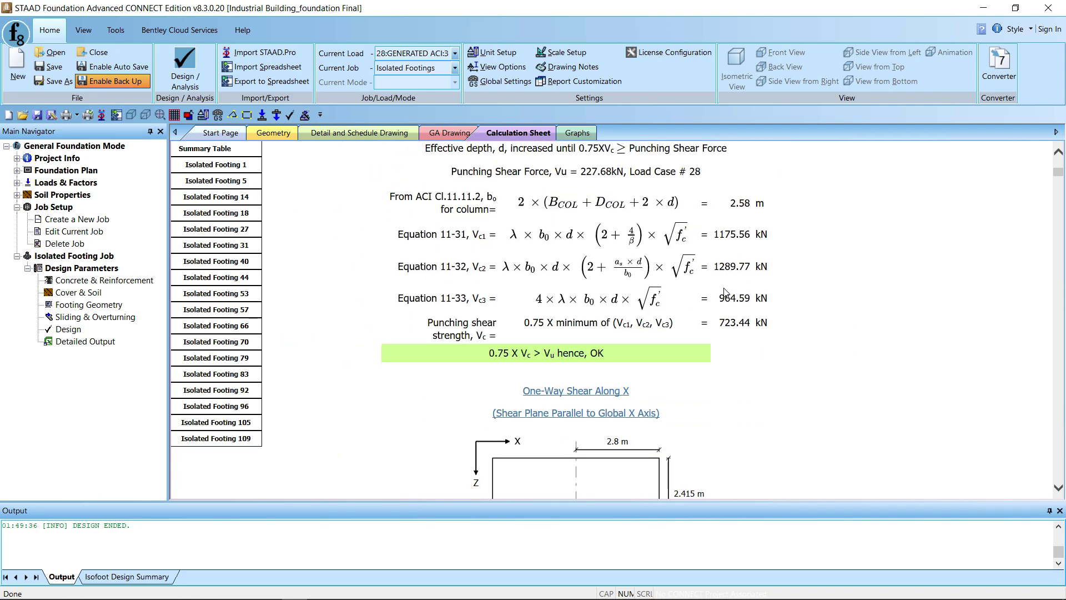
{"action": "scroll", "coordinate": [726, 293], "scroll_direction": "down", "scroll_amount": 15}
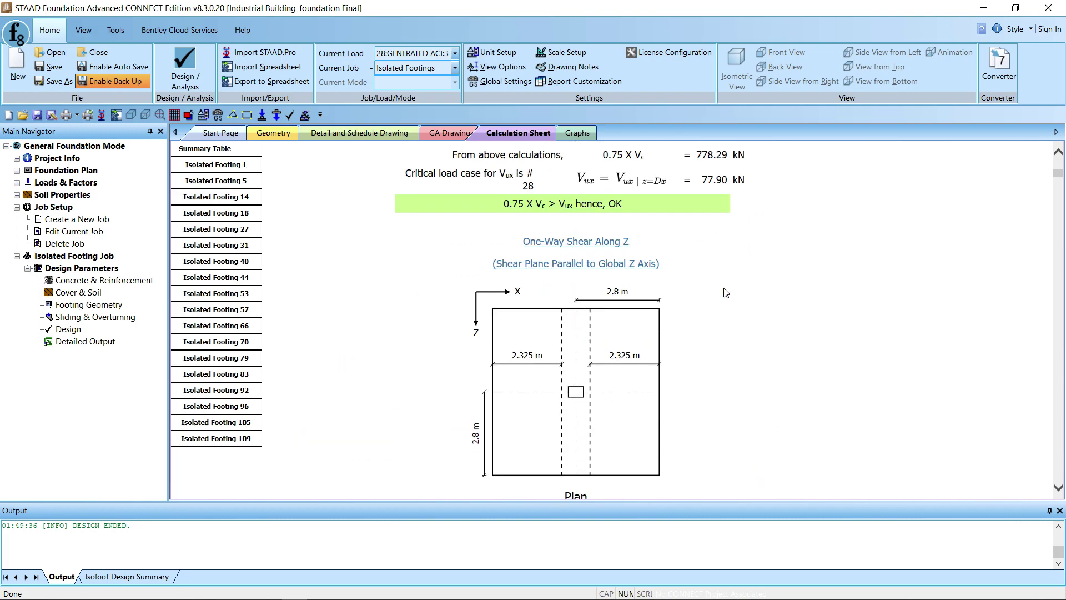
{"action": "scroll", "coordinate": [726, 292], "scroll_direction": "down", "scroll_amount": 15}
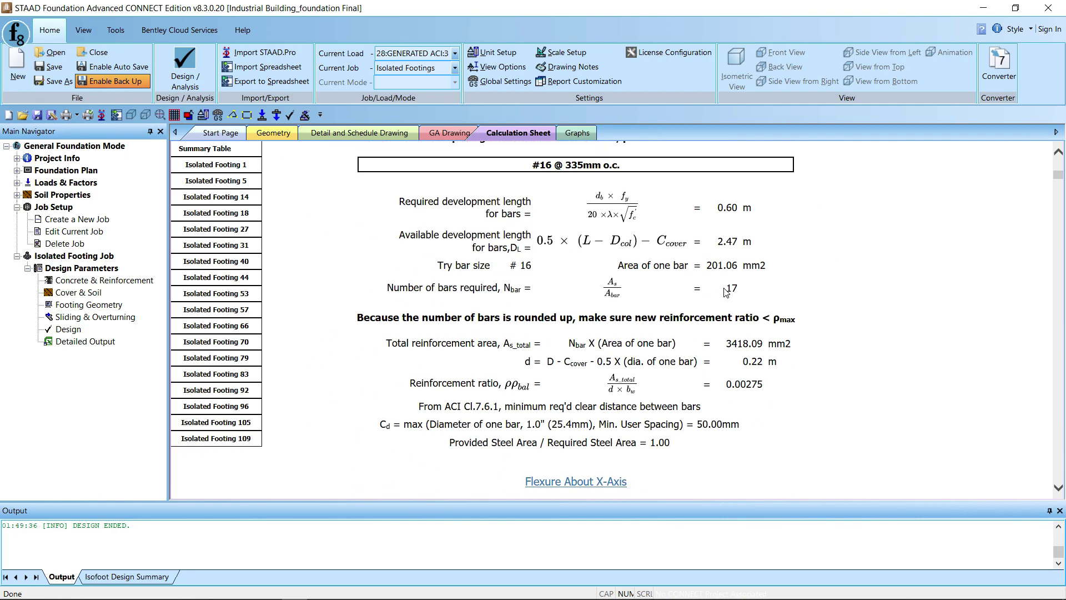
{"action": "scroll", "coordinate": [726, 293], "scroll_direction": "down", "scroll_amount": 10}
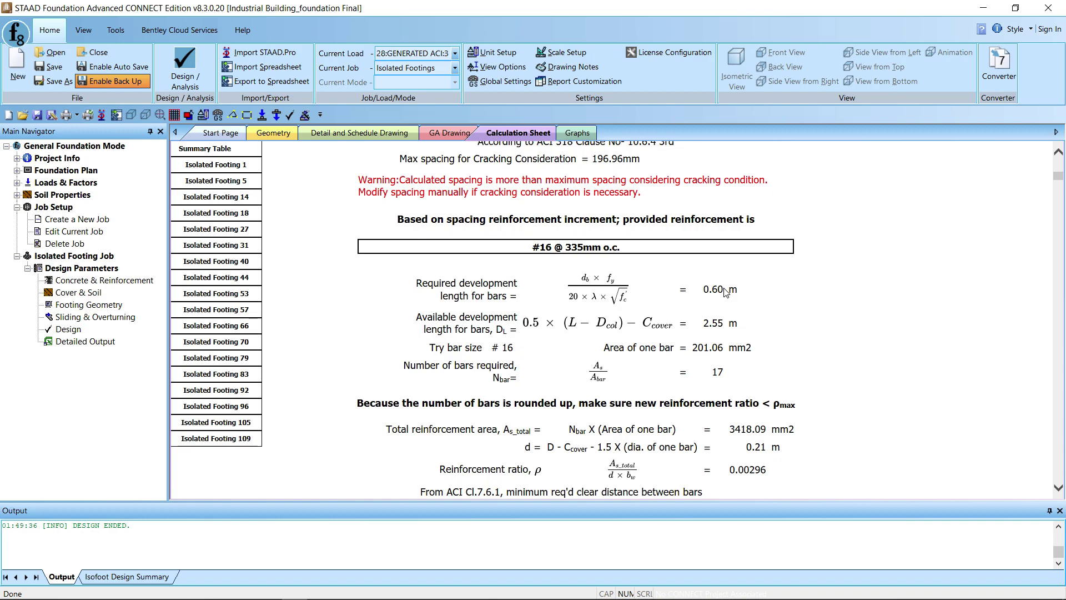
Step: Examine Isolated Footing 1's pedestal design, covering the axial load check, the interaction diagram and the strength and moment calculations
{"action": "scroll", "coordinate": [725, 293], "scroll_direction": "down", "scroll_amount": 20}
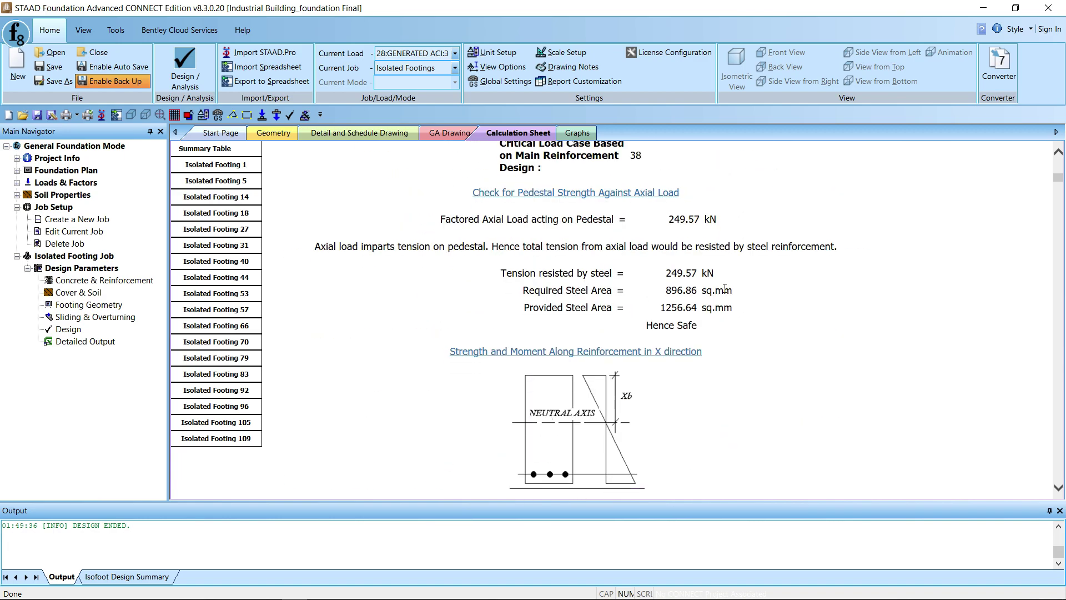
{"action": "scroll", "coordinate": [725, 288], "scroll_direction": "down", "scroll_amount": 20}
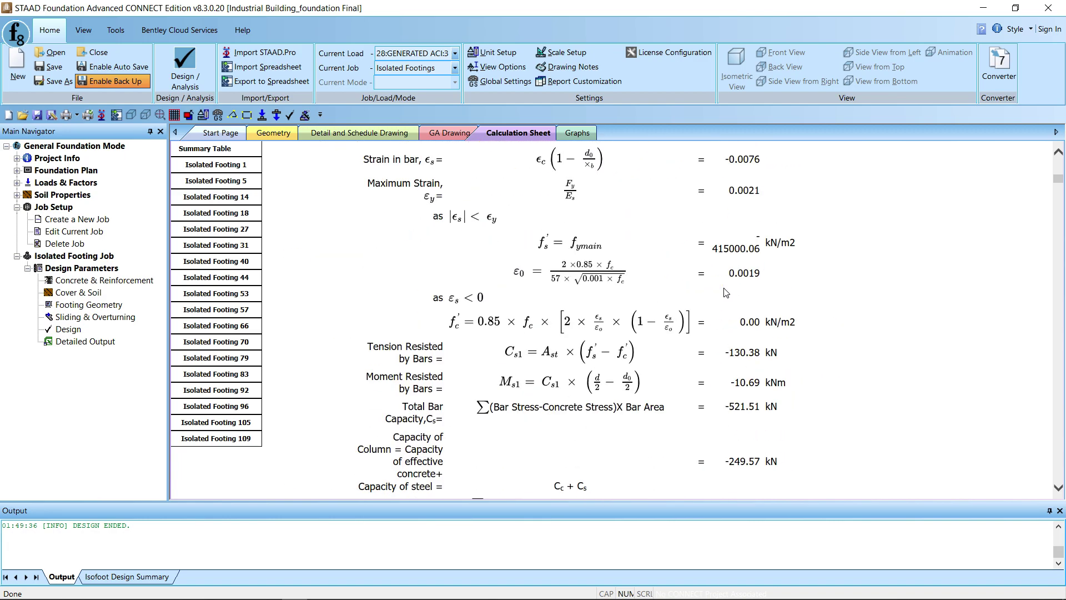
{"action": "scroll", "coordinate": [725, 292], "scroll_direction": "down", "scroll_amount": 15}
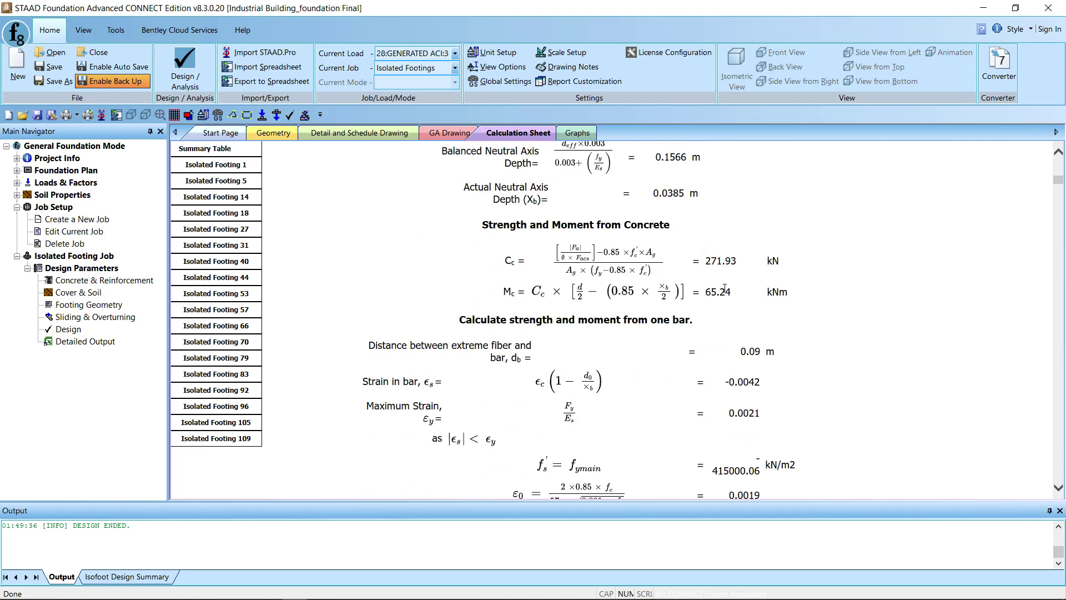
{"action": "scroll", "coordinate": [724, 288], "scroll_direction": "up", "scroll_amount": 5}
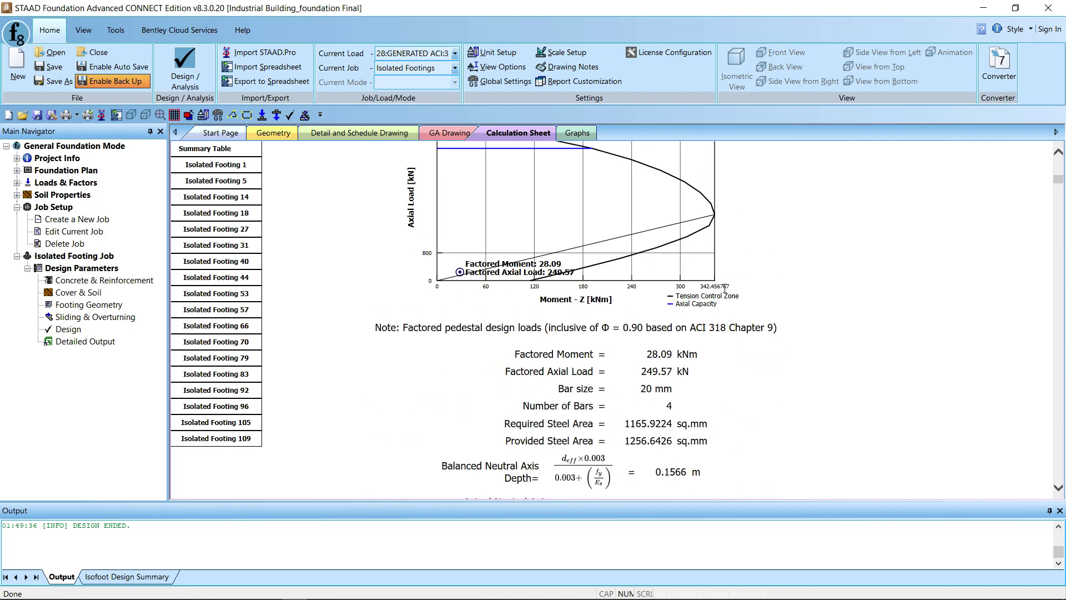
{"action": "scroll", "coordinate": [725, 288], "scroll_direction": "down", "scroll_amount": 20}
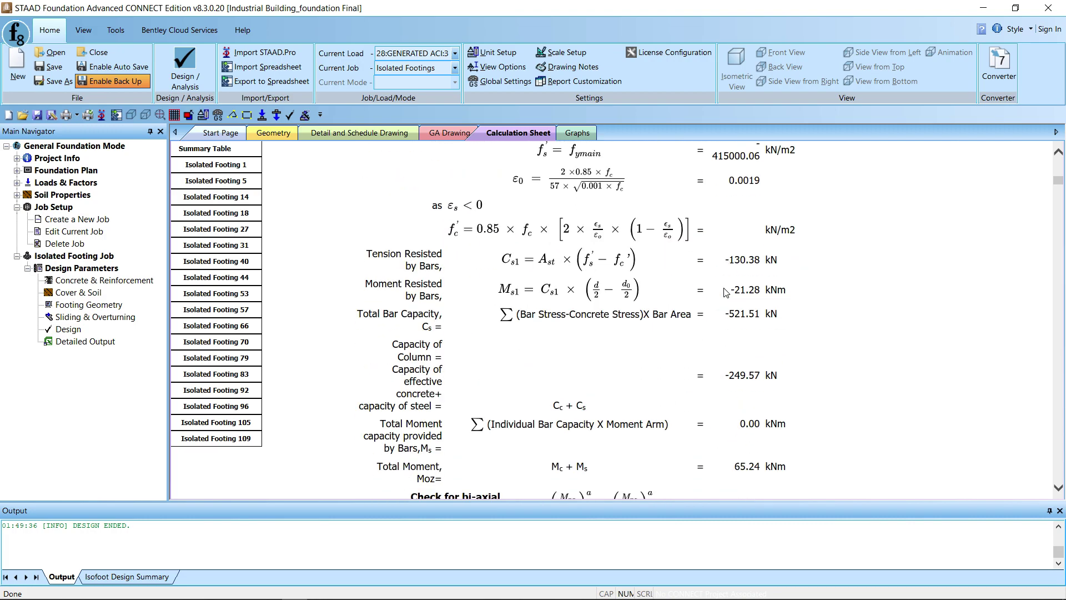
Step: View Isolated Footing 1's elevation and reinforcement table and Isolated Footing 5's input data, and switch to the Industrial Building model in STAAD.Pro
{"action": "scroll", "coordinate": [725, 292], "scroll_direction": "down", "scroll_amount": 10}
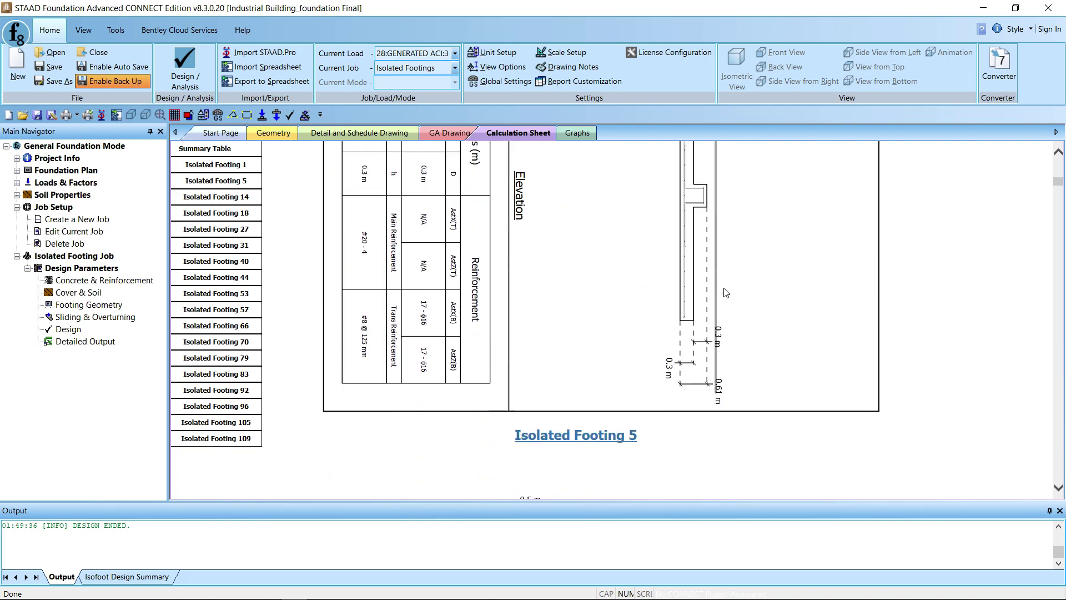
{"action": "scroll", "coordinate": [726, 293], "scroll_direction": "down", "scroll_amount": 8}
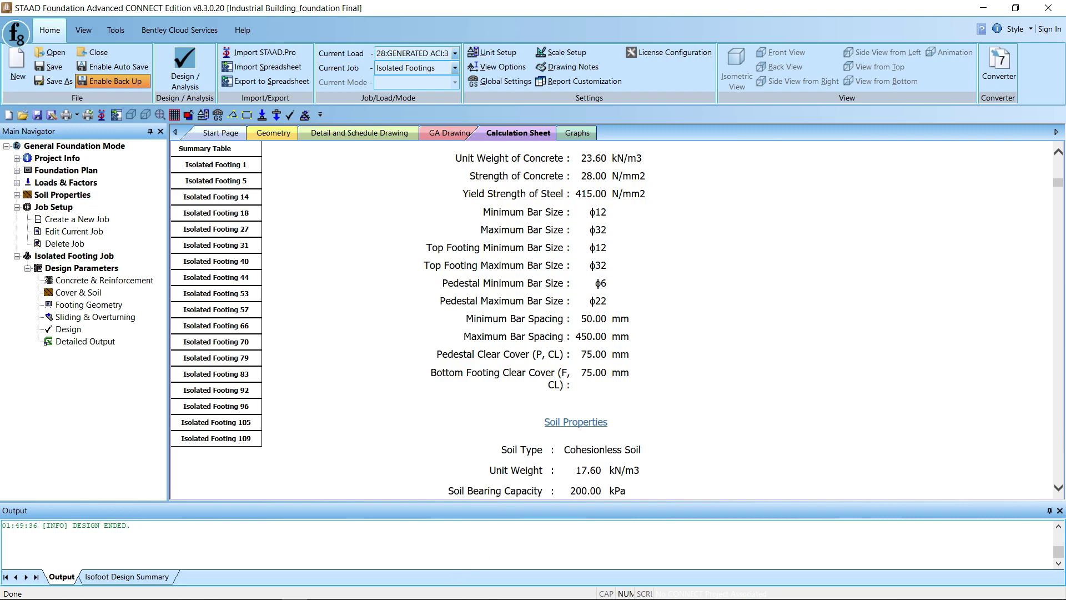
{"action": "left_click", "coordinate": [268, 589]}
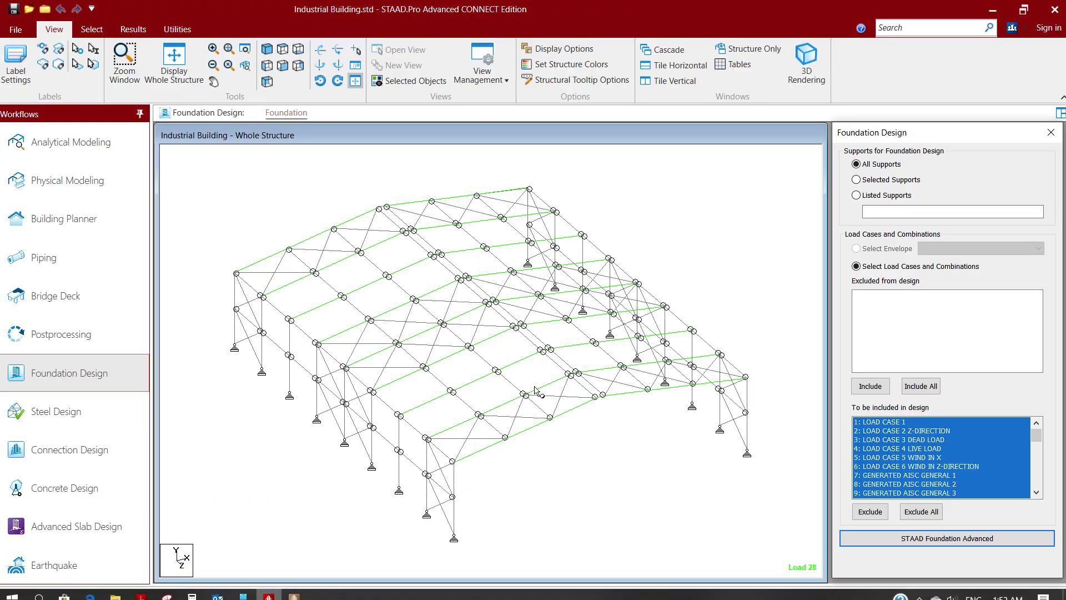